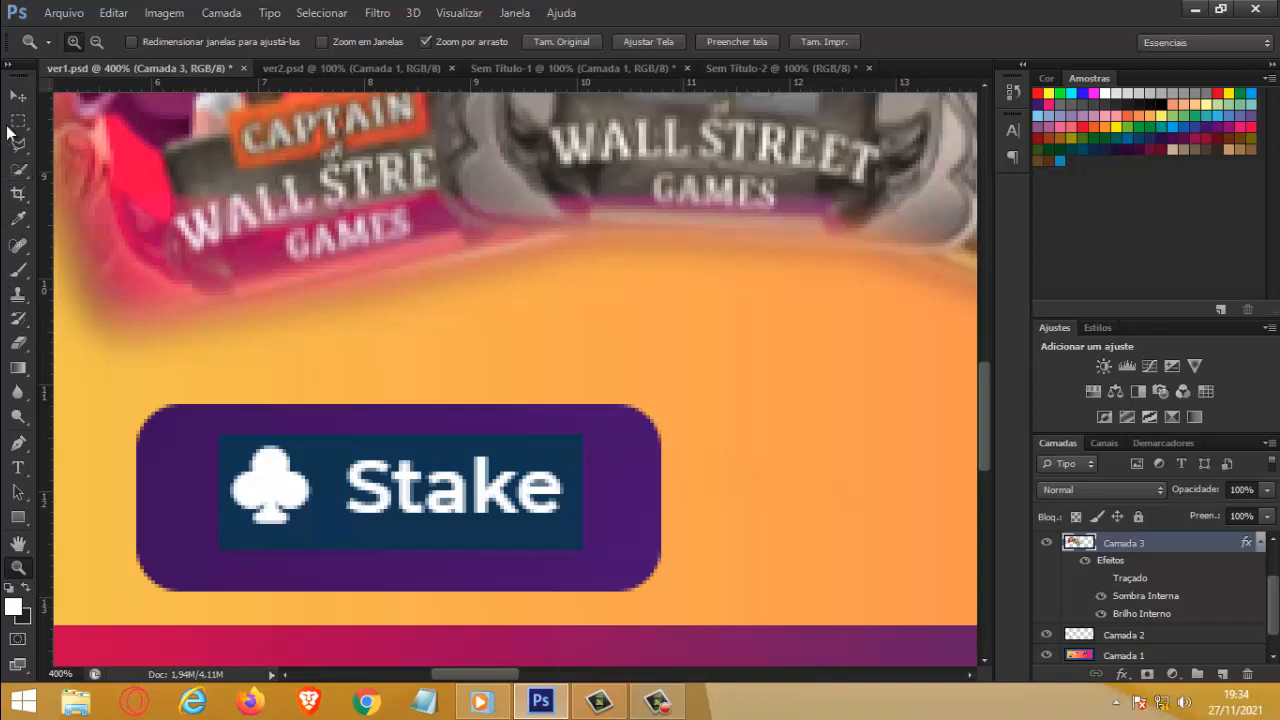
Step: Select a rectangular area around the Stake logo inside the button and sample the button's purple as the foreground color
left_click(18, 120)
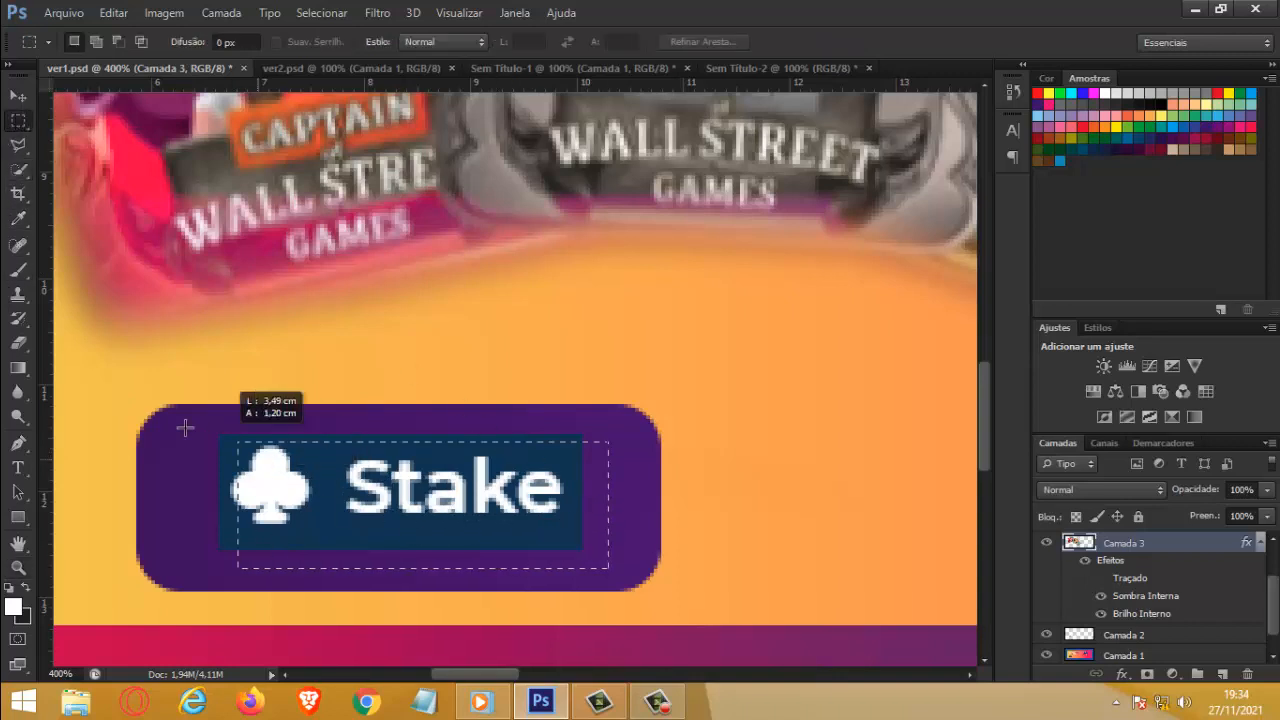
left_click_drag(185, 428, 185, 419)
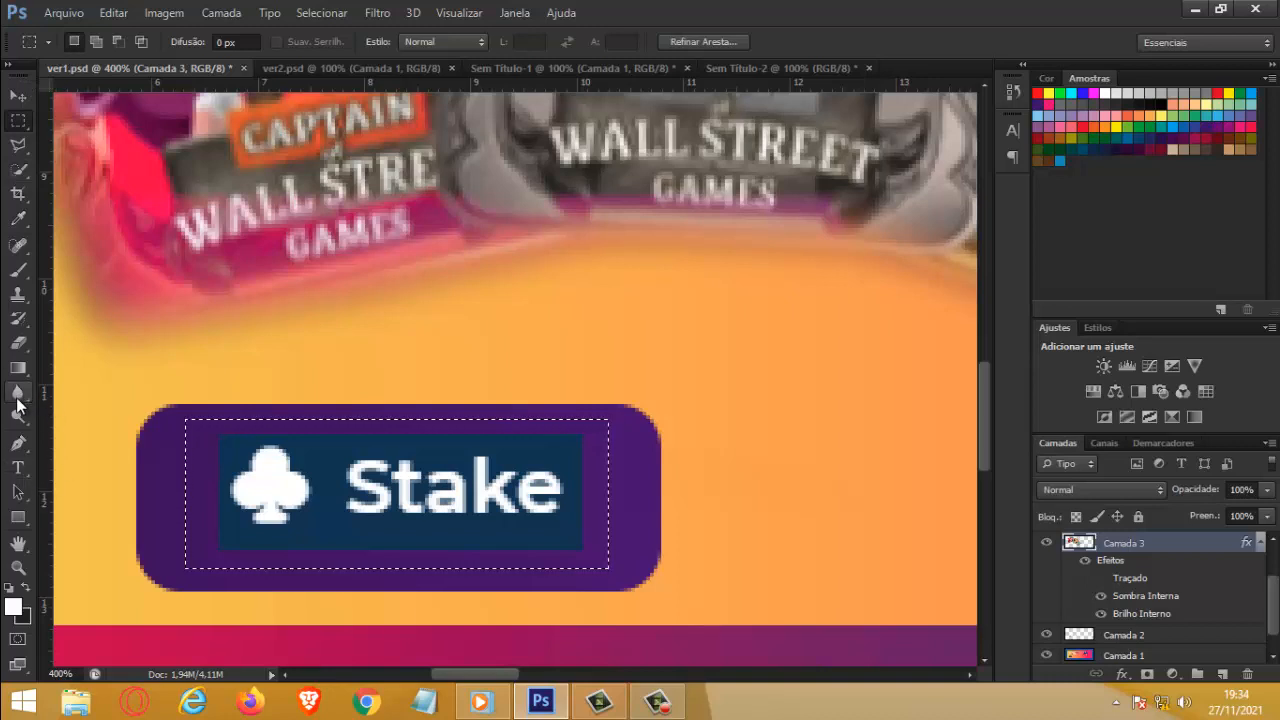
left_click(12, 606)
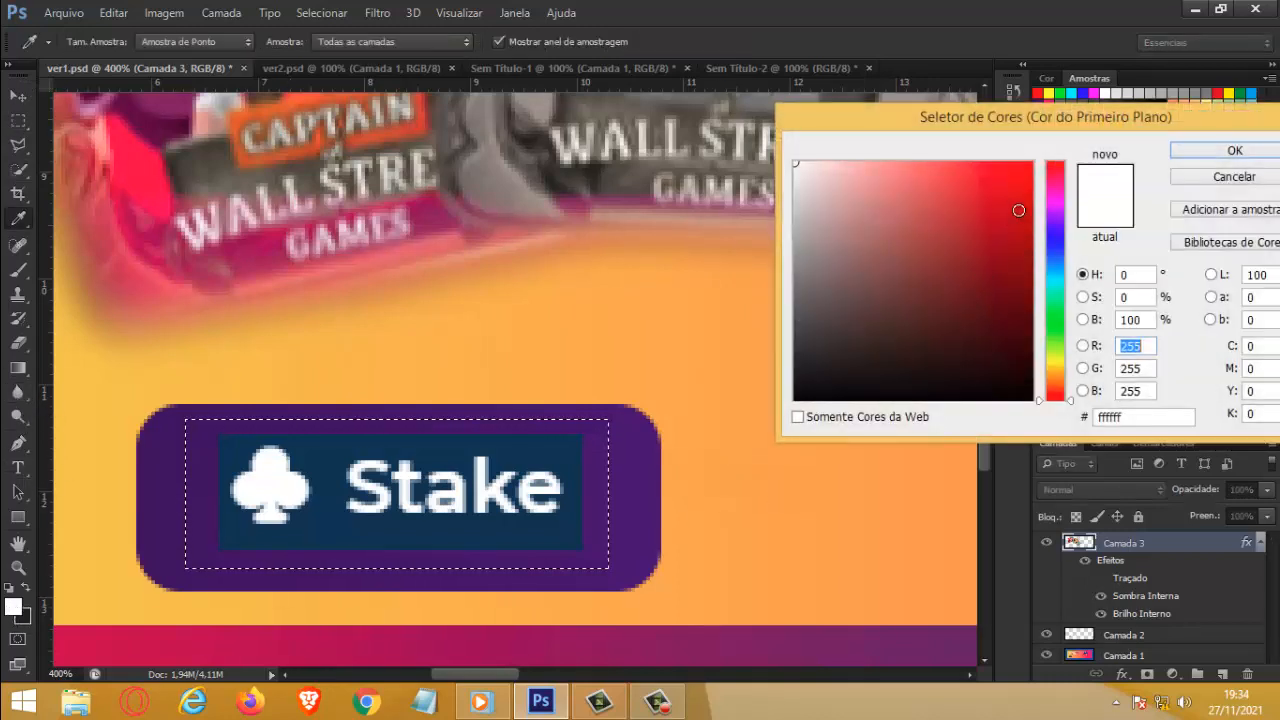
left_click(1020, 207)
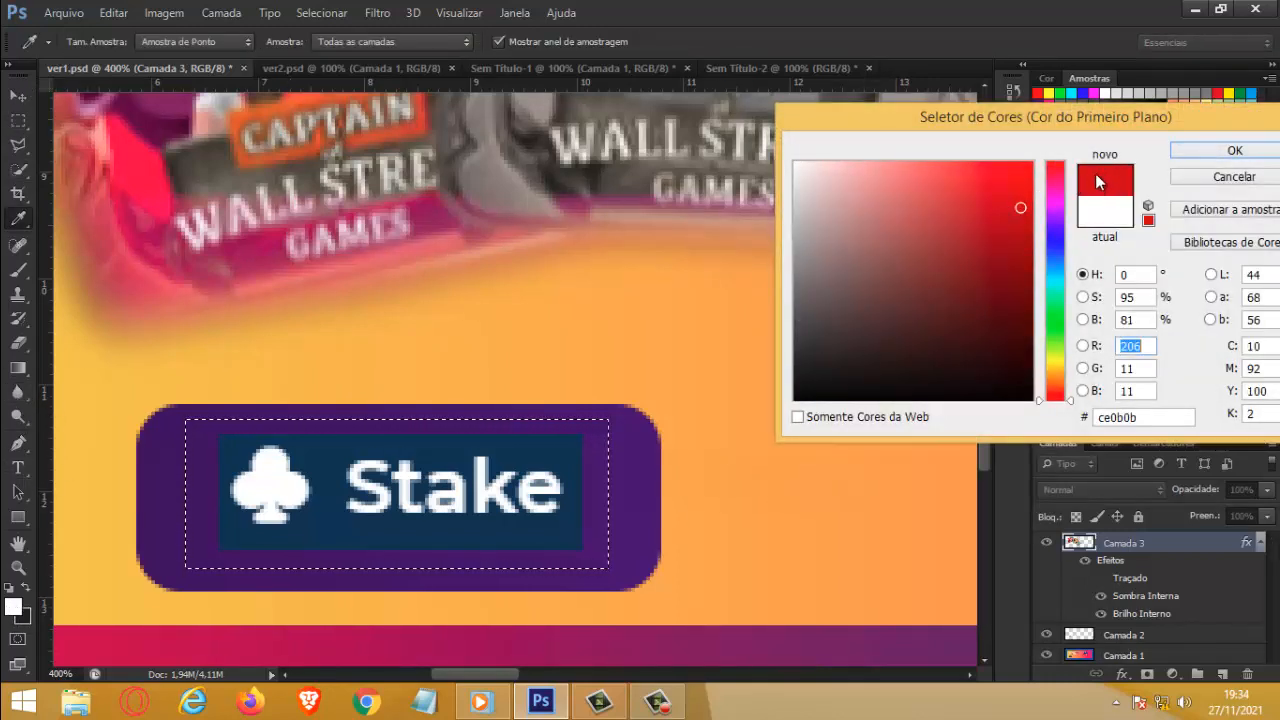
left_click(175, 516)
left_click(1224, 153)
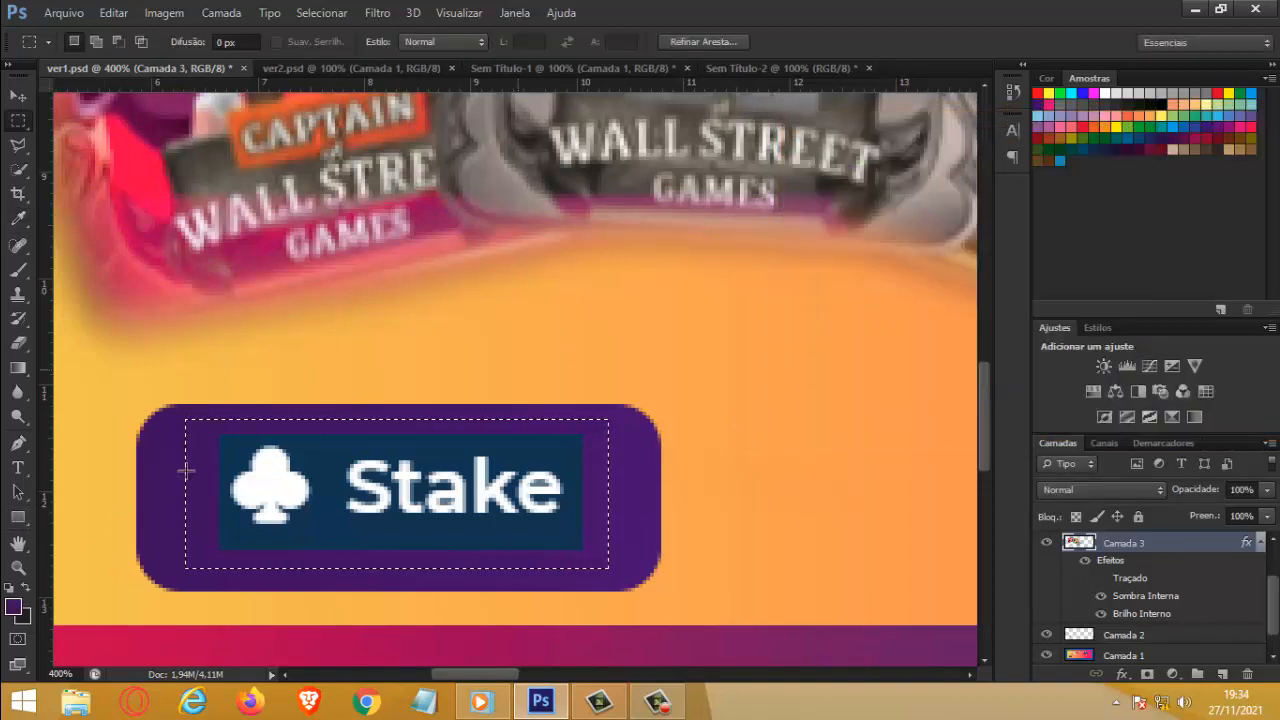
Step: Paint over the selected Stake logo with a hard round brush of 47 px, then deselect
left_click(18, 270)
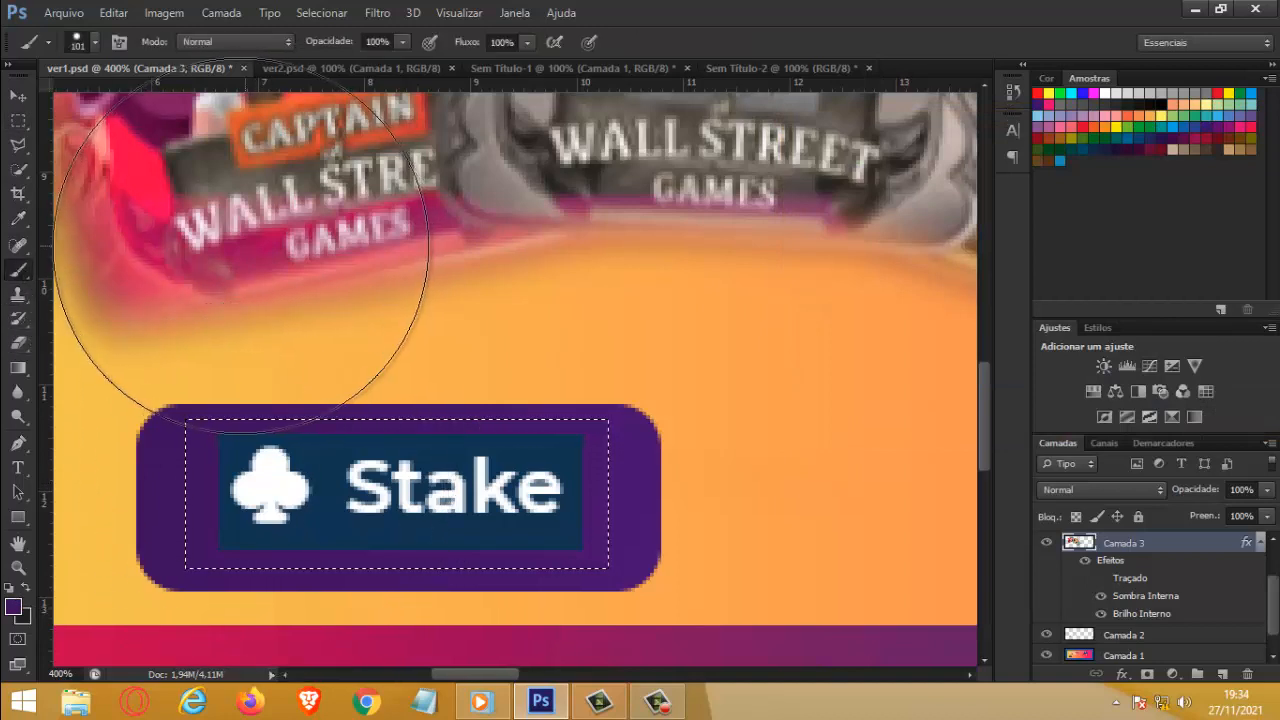
left_click(95, 41)
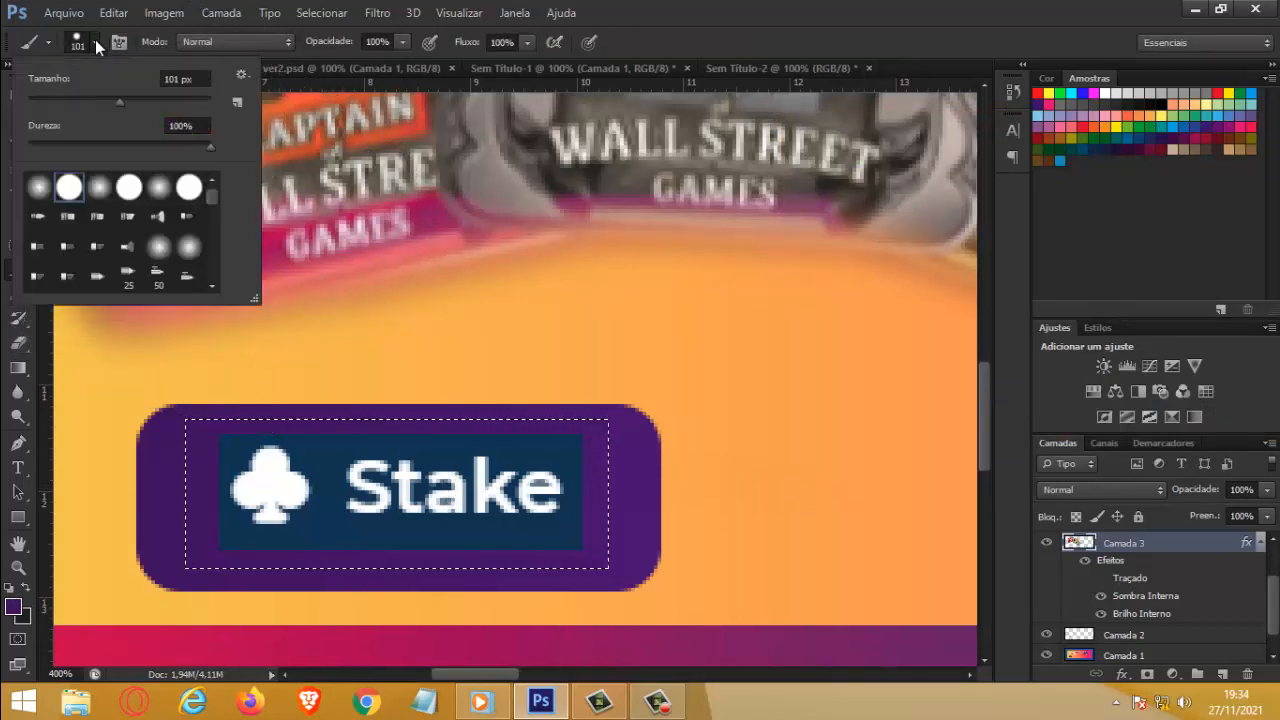
left_click(129, 187)
left_click_drag(112, 102, 69, 102)
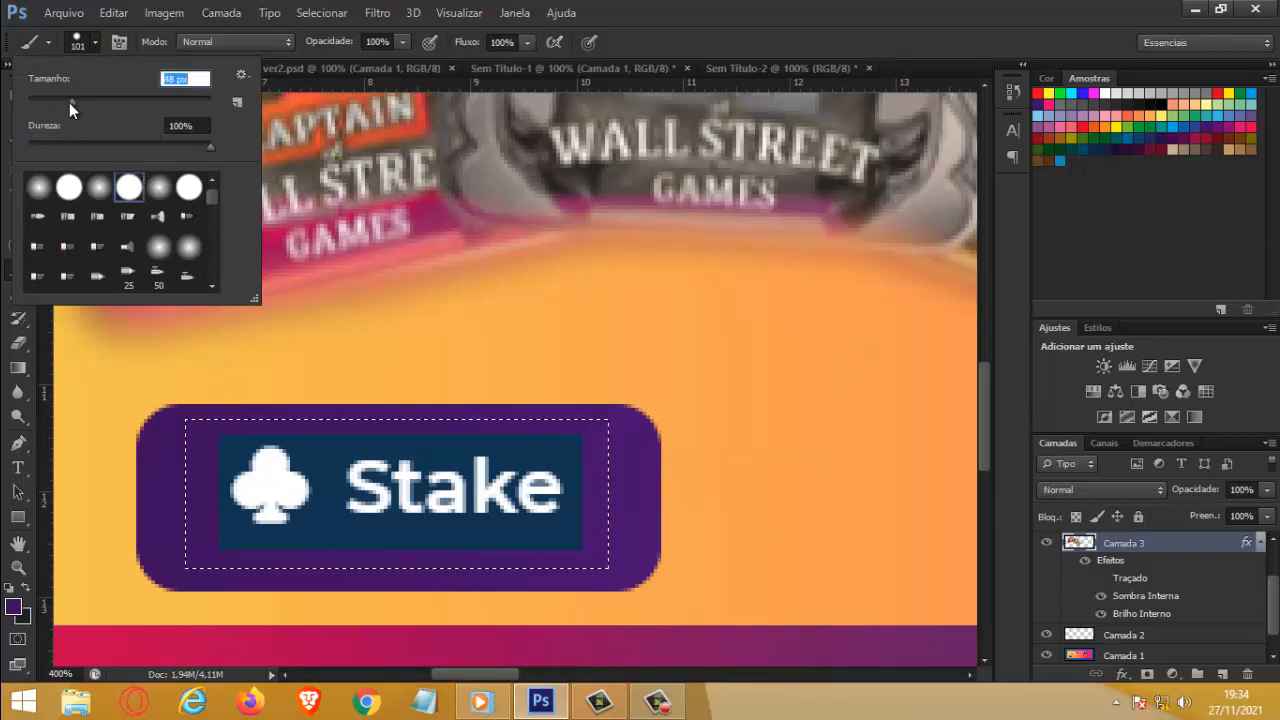
mouse_move(250, 470)
left_mouse_down()
mouse_move(494, 462)
mouse_move(560, 508)
mouse_move(519, 537)
mouse_move(212, 530)
left_mouse_up()
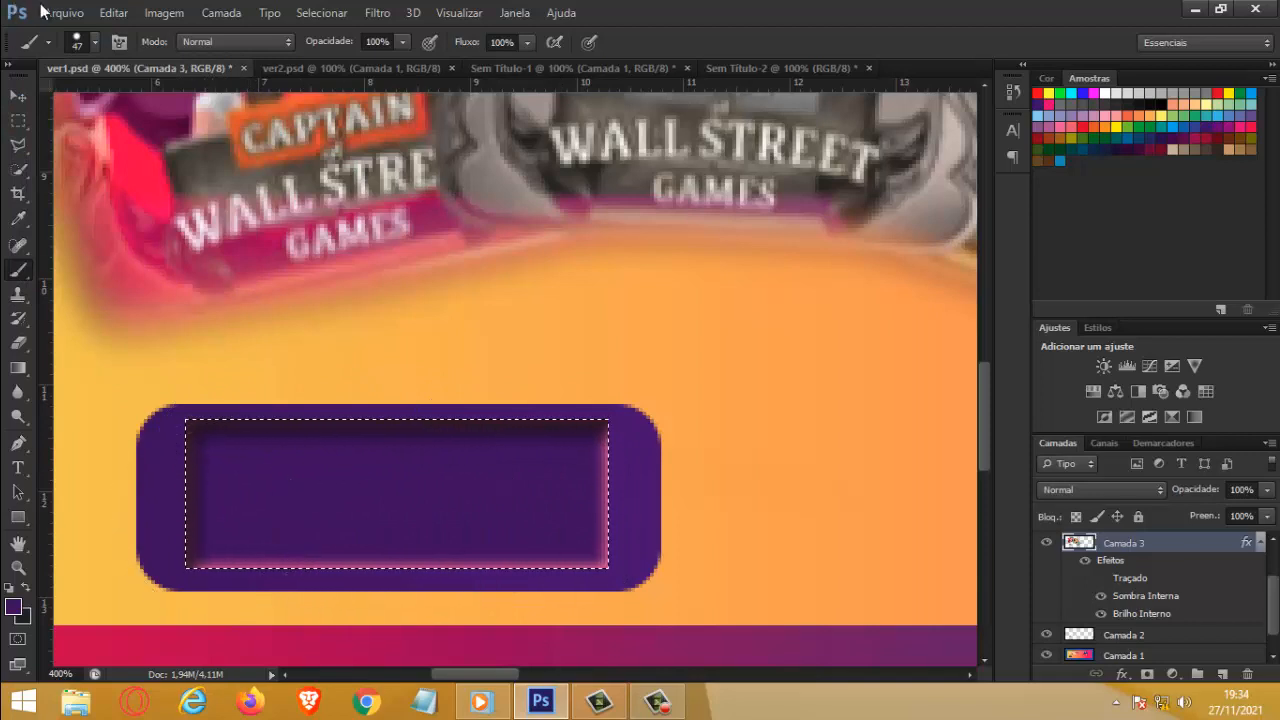
left_click(94, 42)
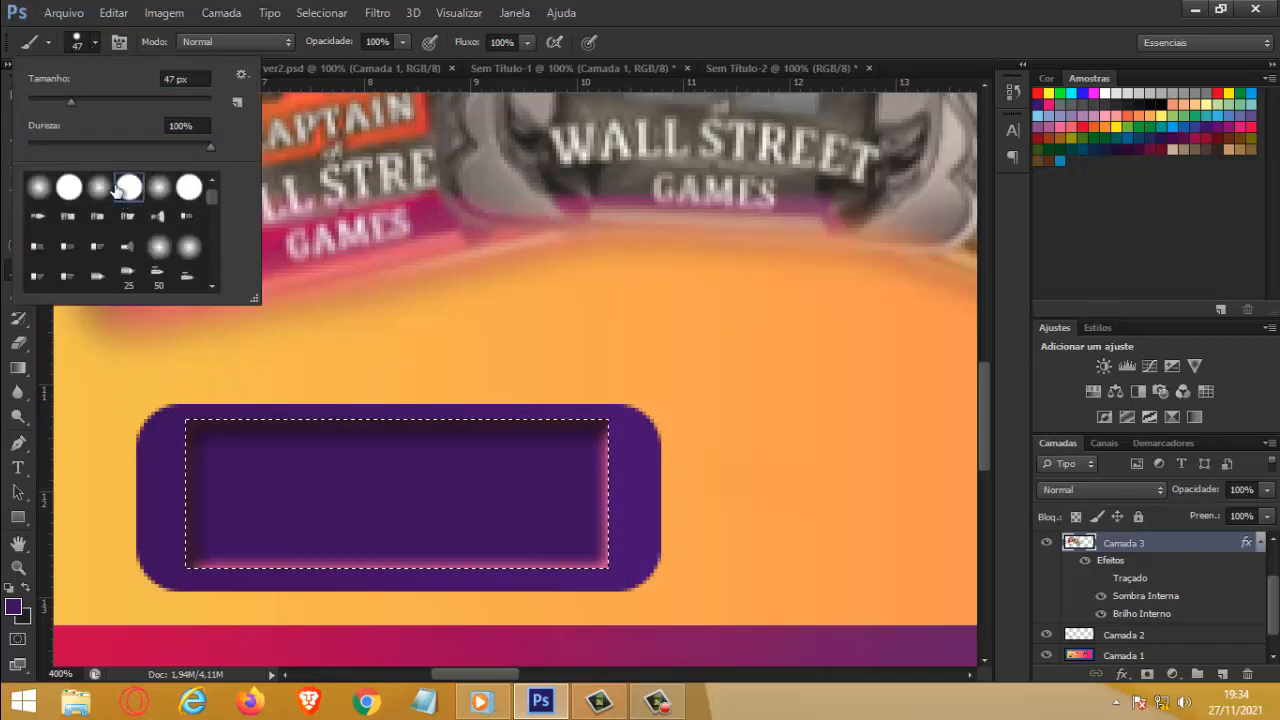
mouse_move(225, 440)
left_mouse_down()
mouse_move(392, 431)
mouse_move(518, 549)
mouse_move(110, 540)
mouse_move(128, 527)
left_mouse_up()
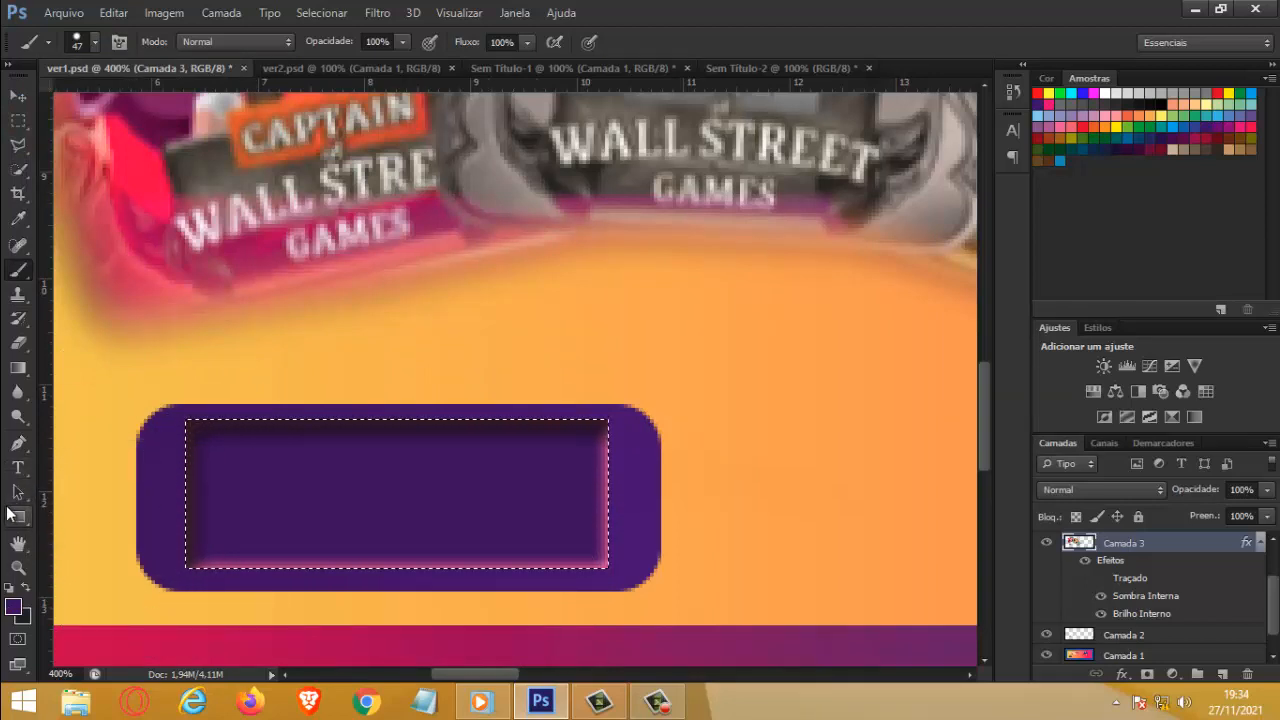
key("ctrl+d")
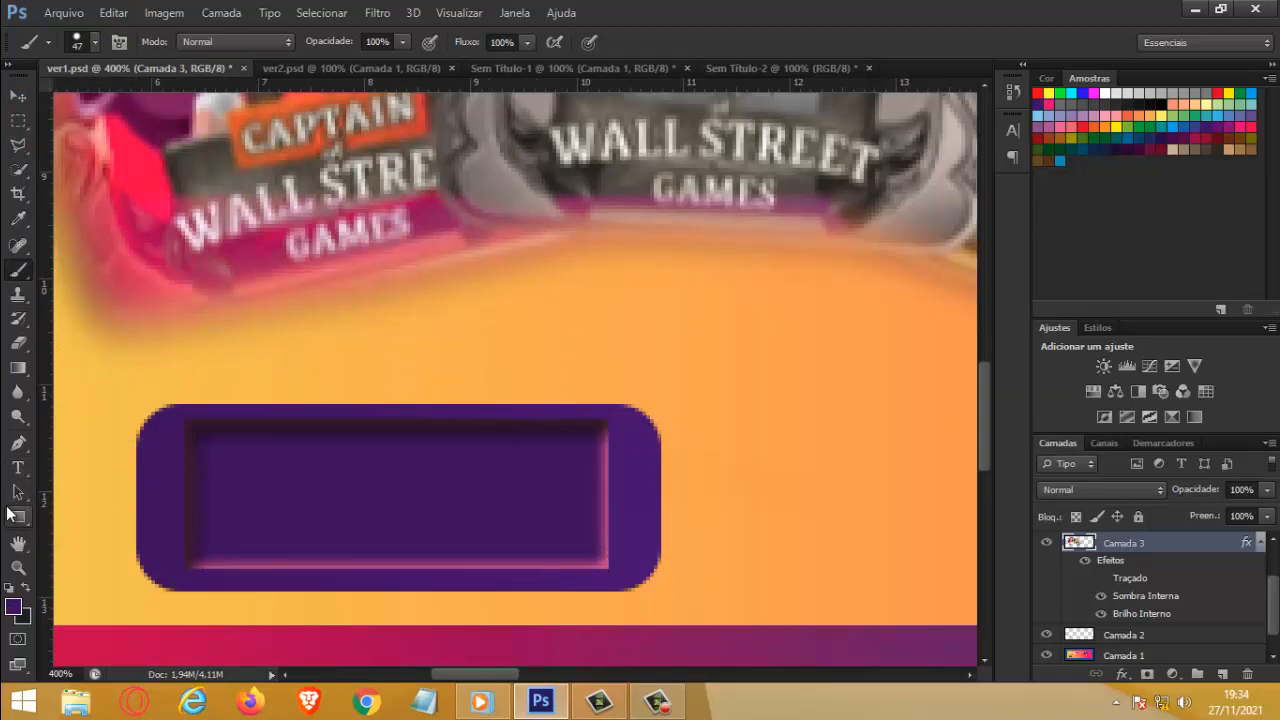
Step: Select a thin horizontal strip across the middle of the purple button with the Rectangular Marquee tool
left_click(8, 98)
left_click(17, 567)
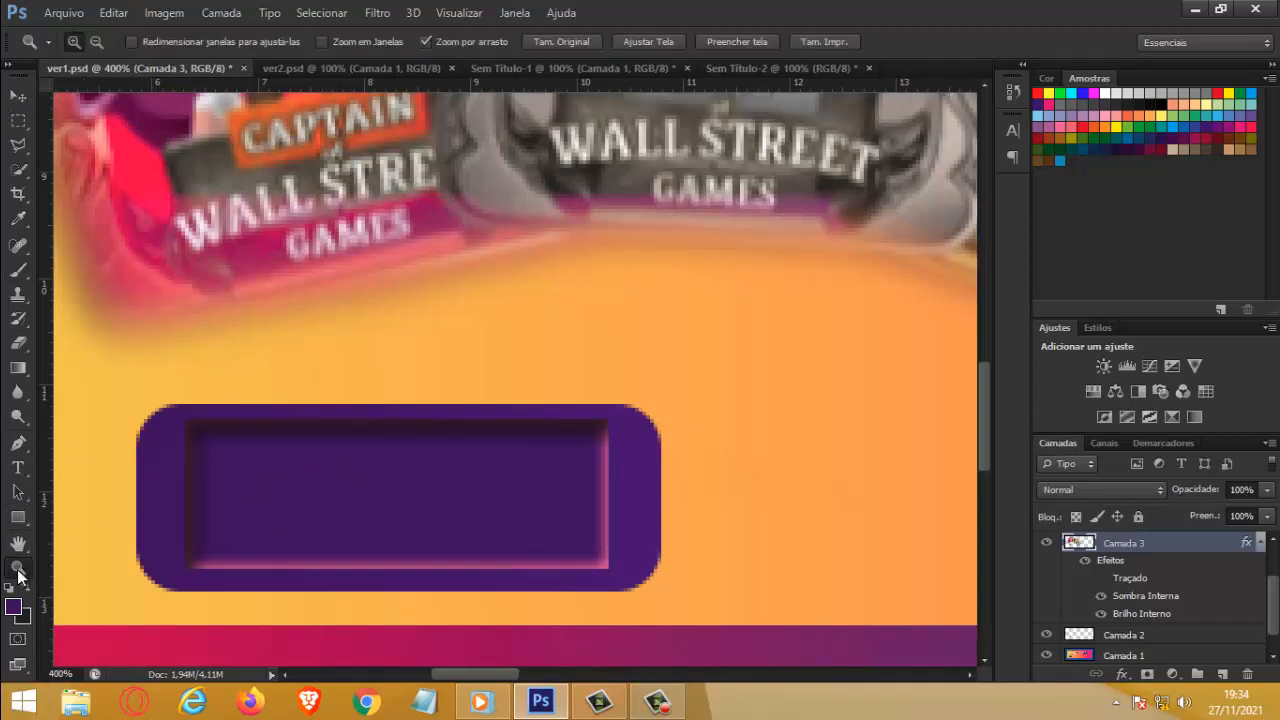
left_click(457, 366, "alt")
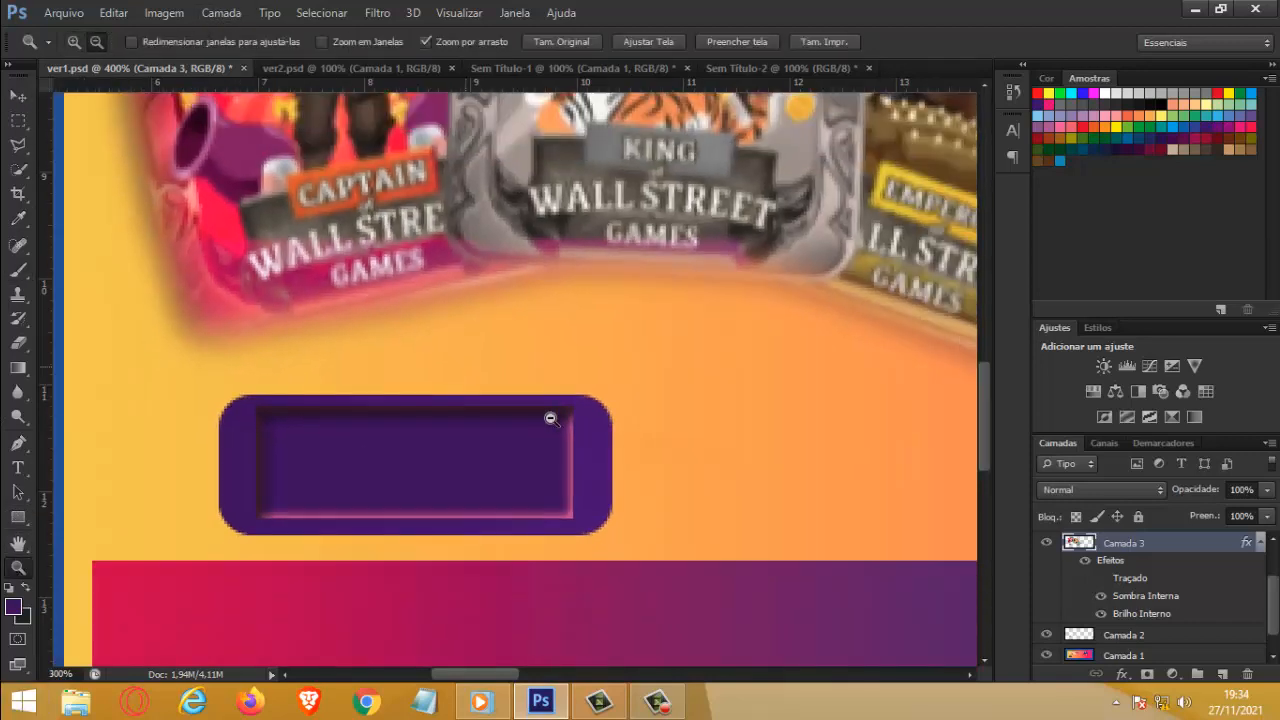
left_click(607, 429)
left_click(676, 449)
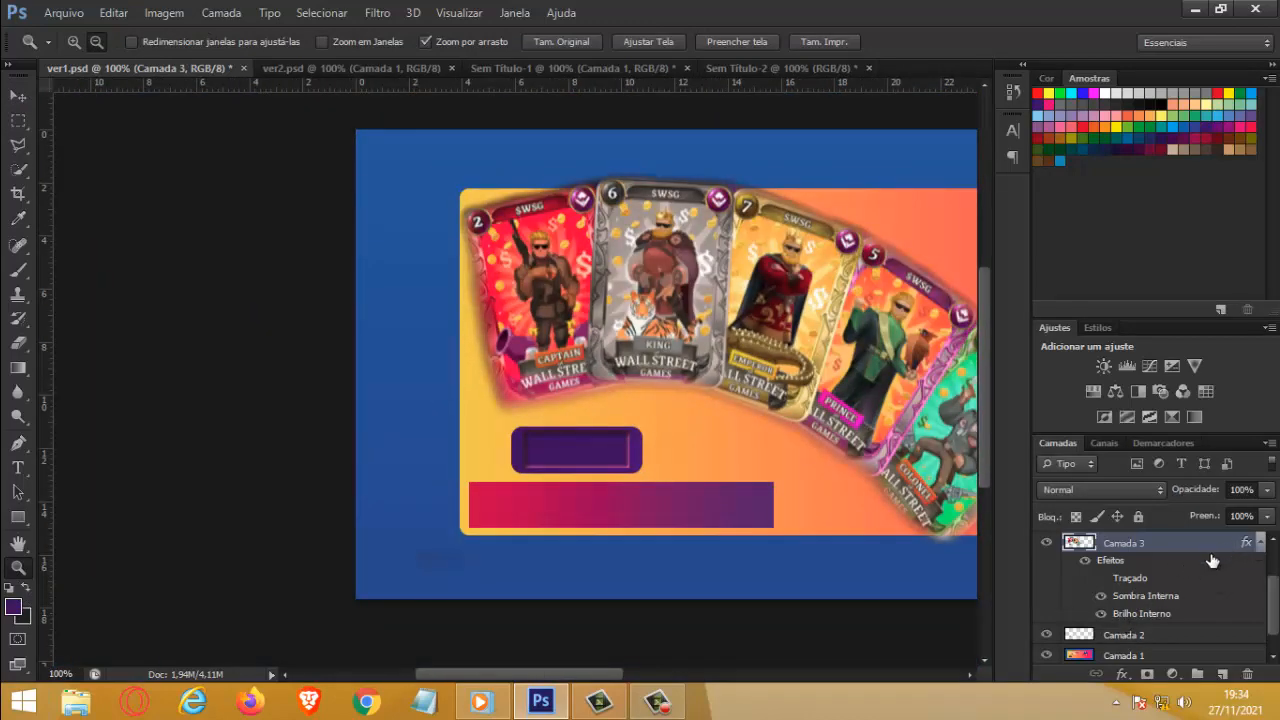
left_click(583, 464)
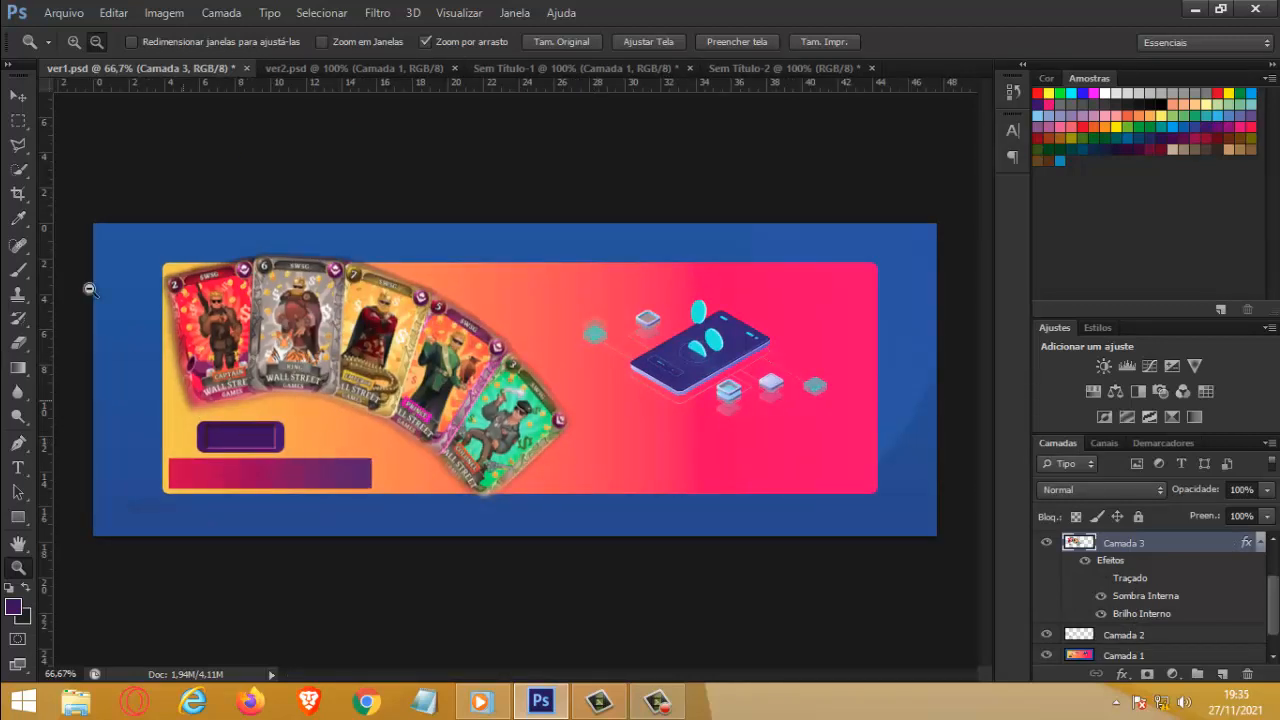
left_click(18, 121)
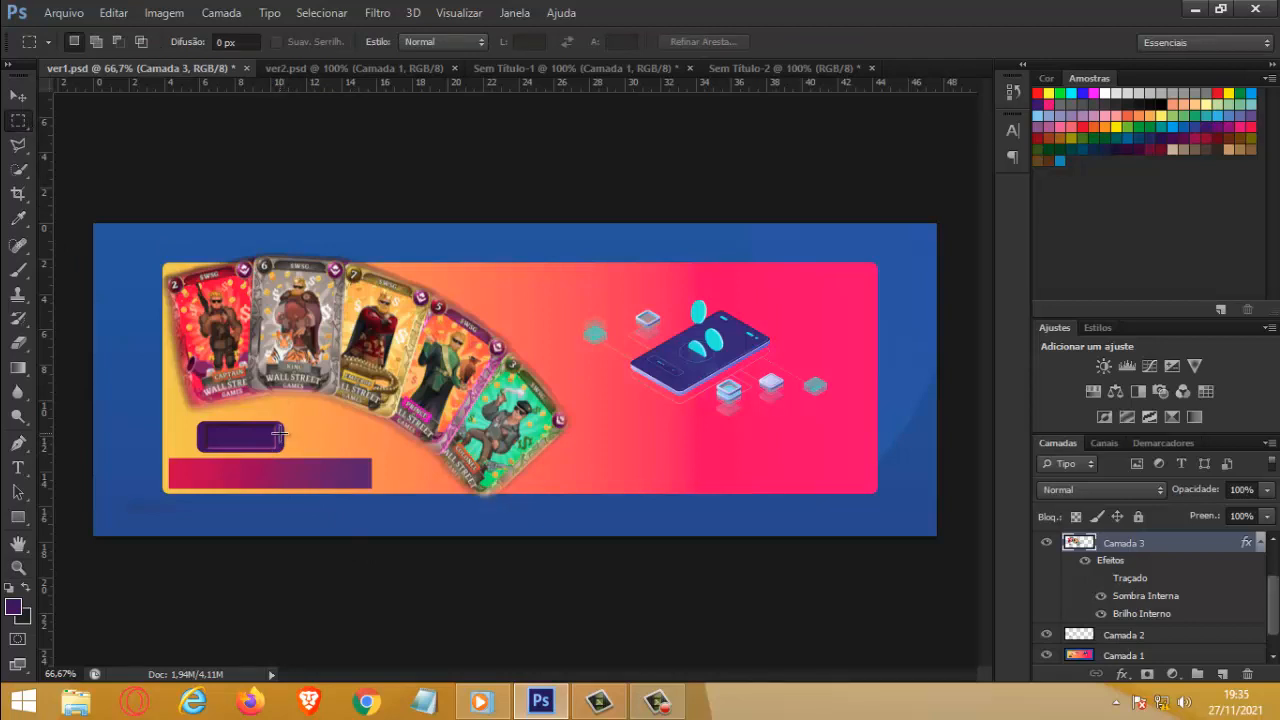
left_click_drag(281, 429, 199, 440)
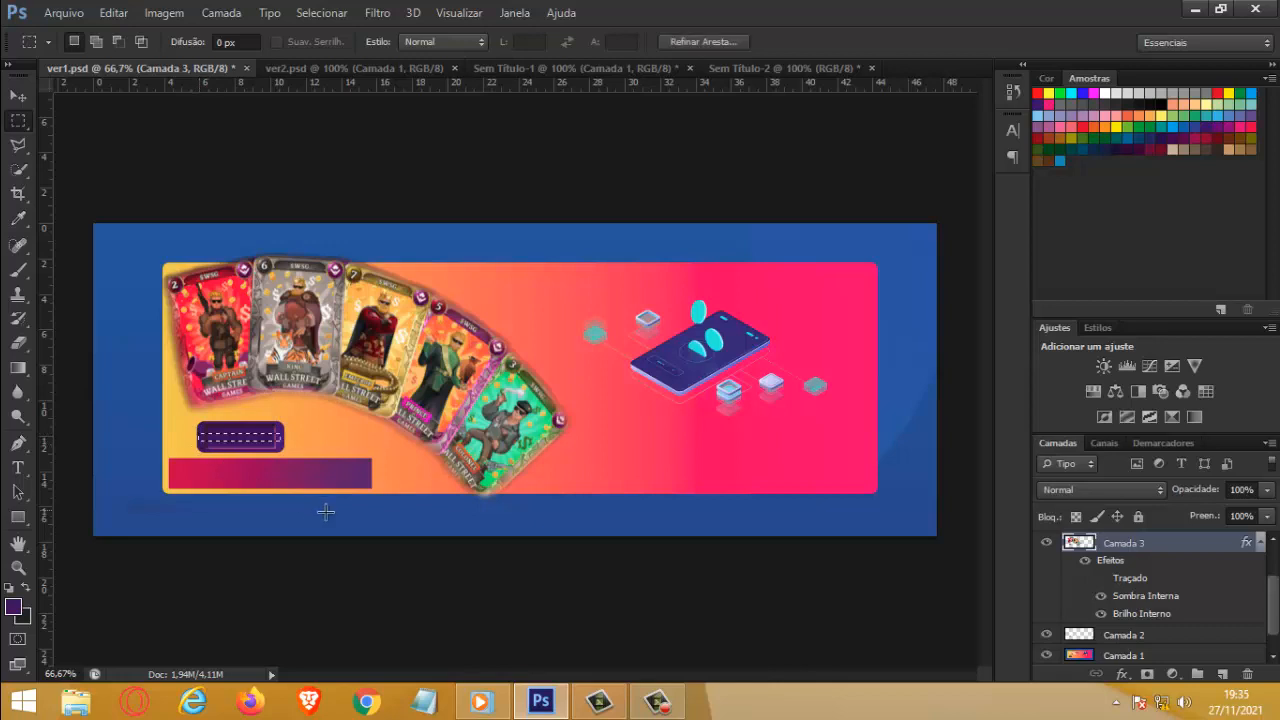
Step: Paint the selected strip with the dark foreground color on a new layer and deselect it
left_click(1222, 674)
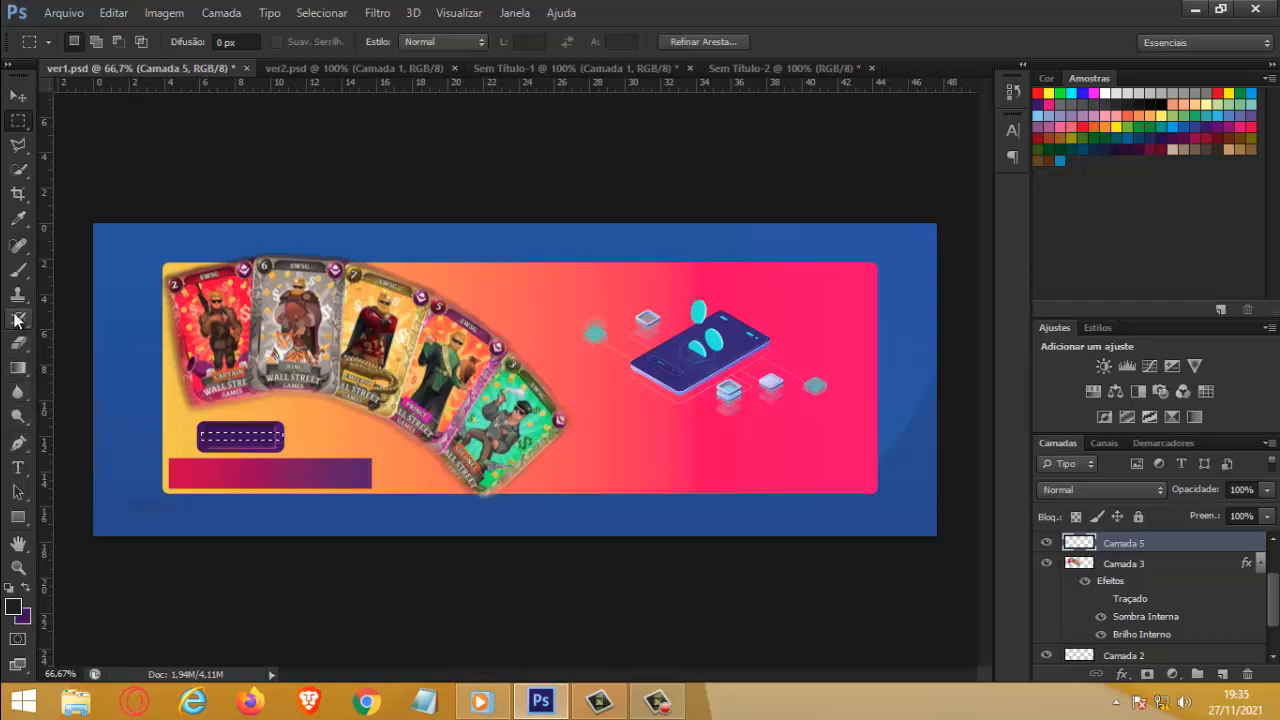
left_click(18, 270)
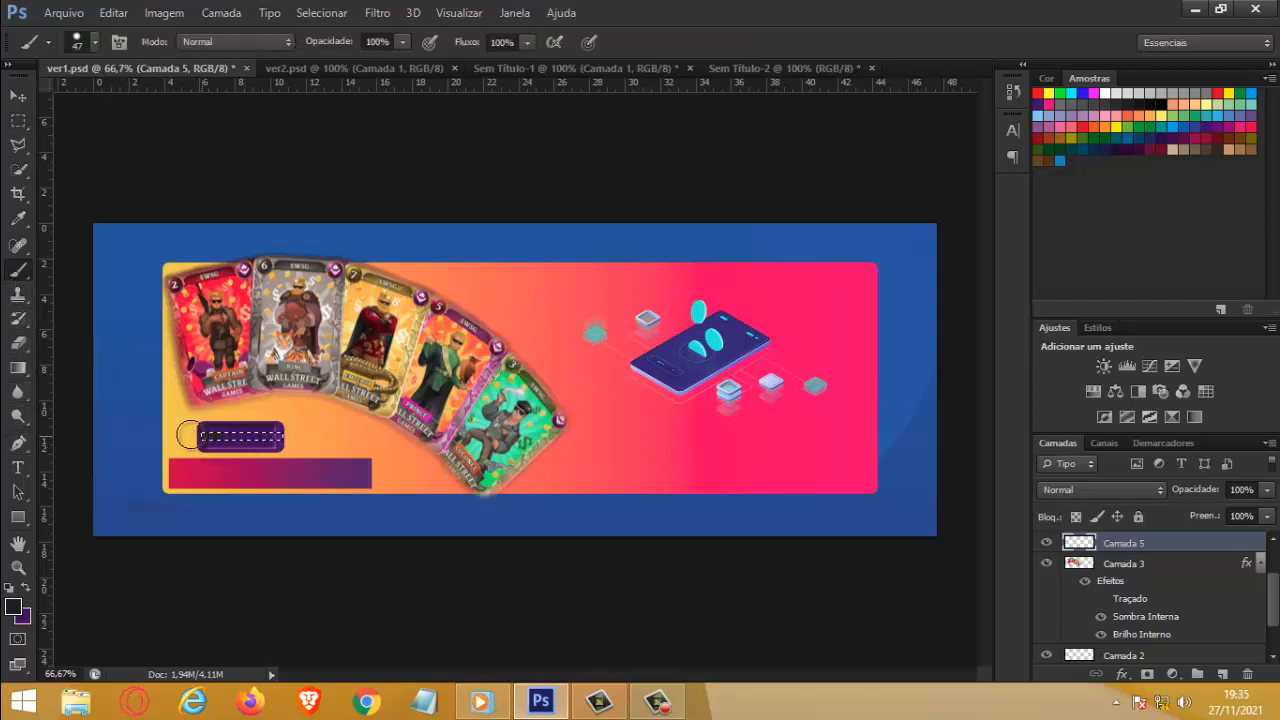
left_click_drag(190, 435, 309, 433)
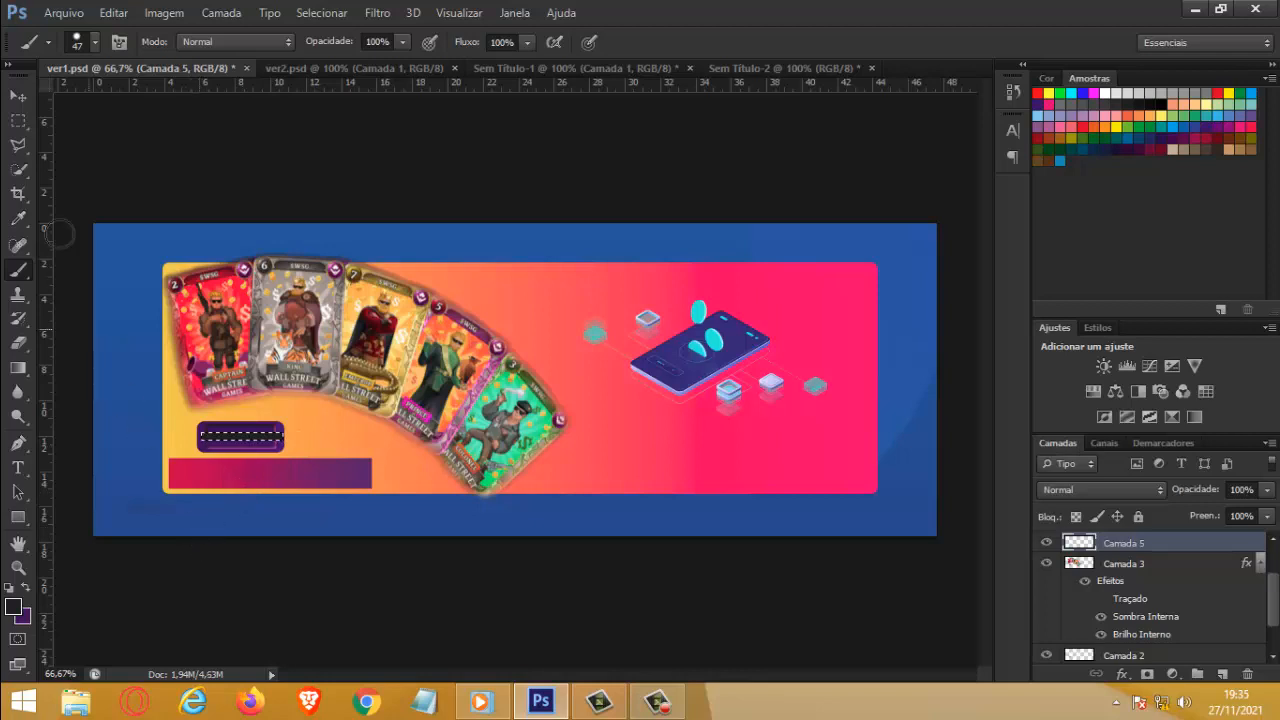
key("ctrl+d")
Step: Add a linear Gradient Overlay (Sobreposição de Degradê) to the strip layer with its angle at 2°
double_click(1240, 547)
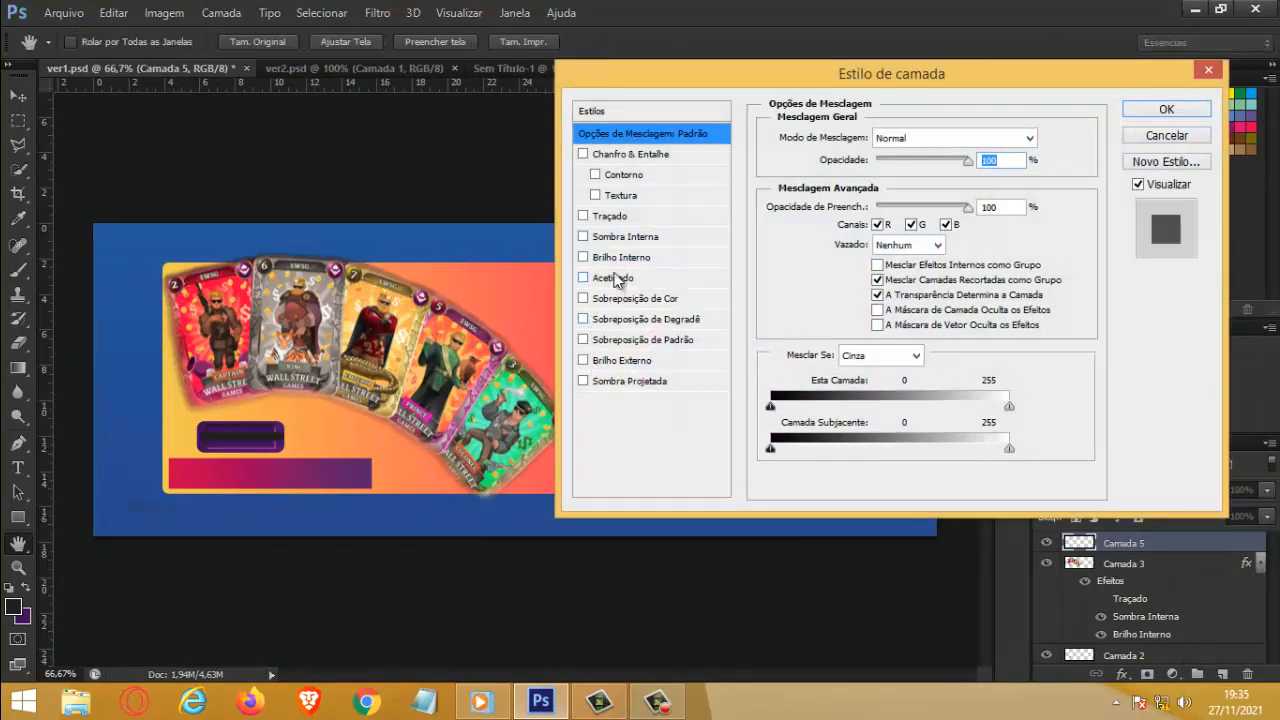
left_click(582, 320)
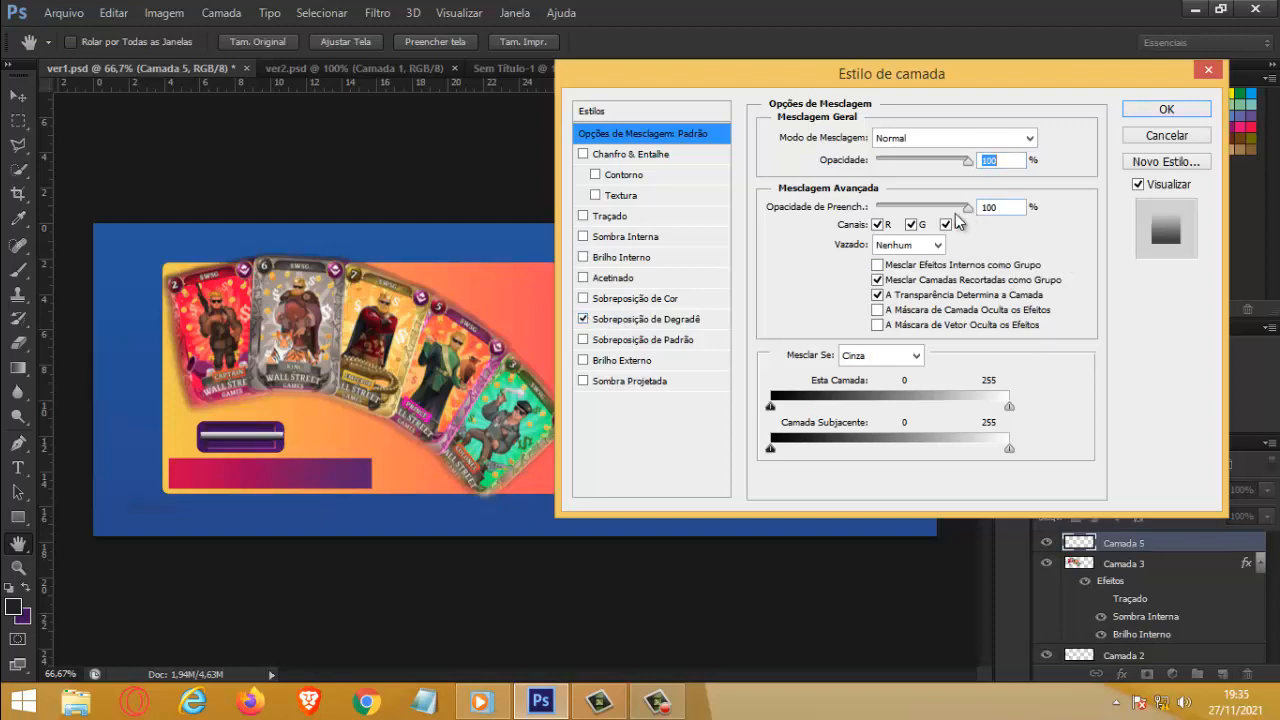
left_click(690, 320)
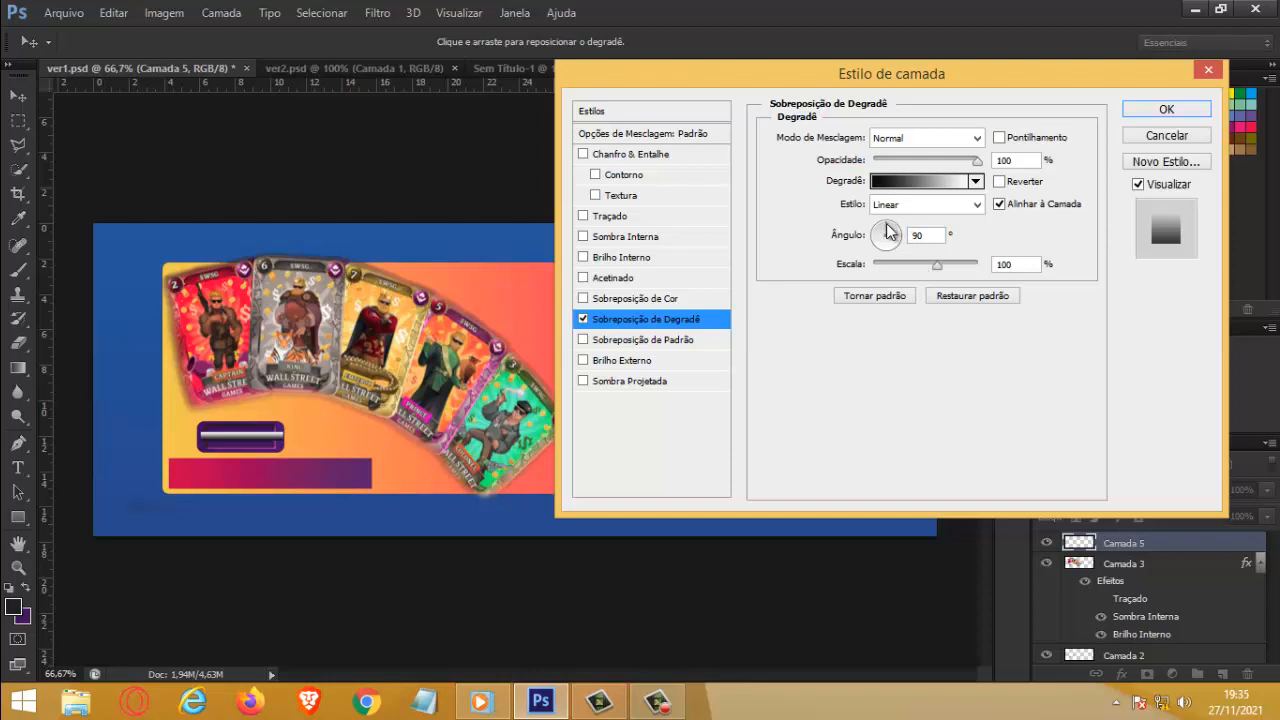
left_click_drag(891, 229, 922, 236)
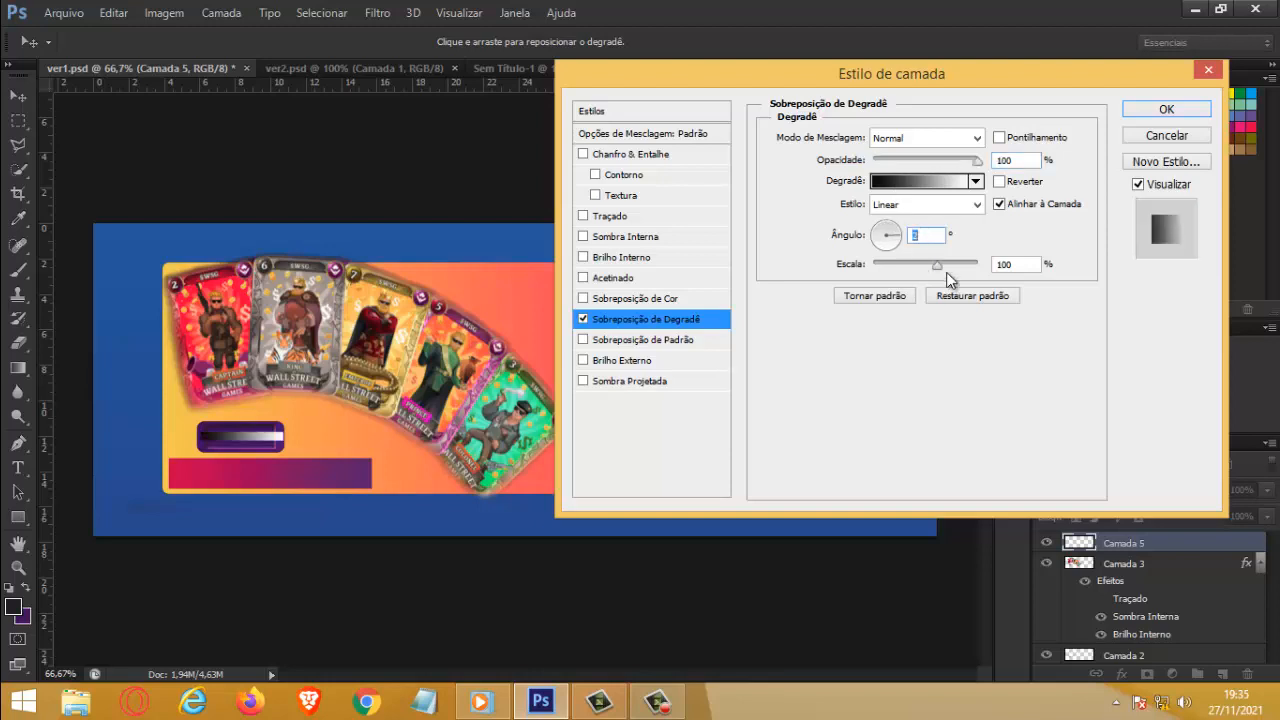
Step: Change the overlay gradient's white end to the button's purple, move the color midpoint to 15%, and apply the style
left_click(935, 181)
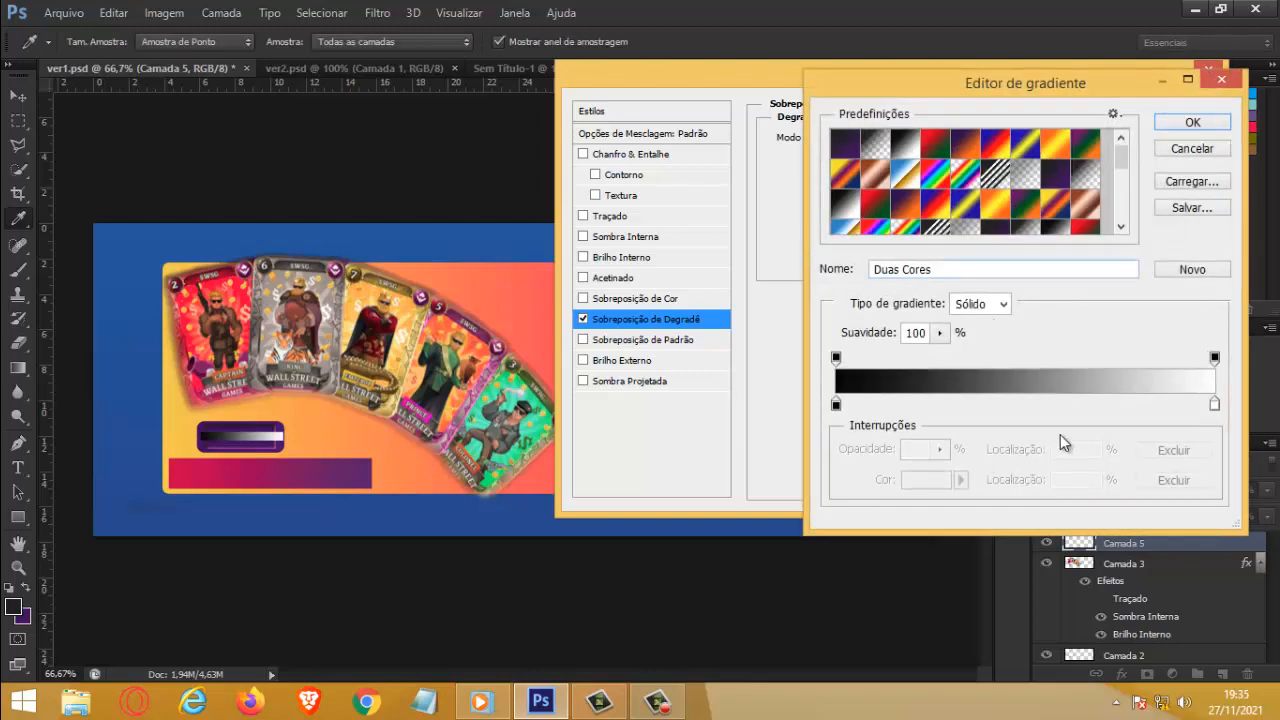
left_click(1215, 404)
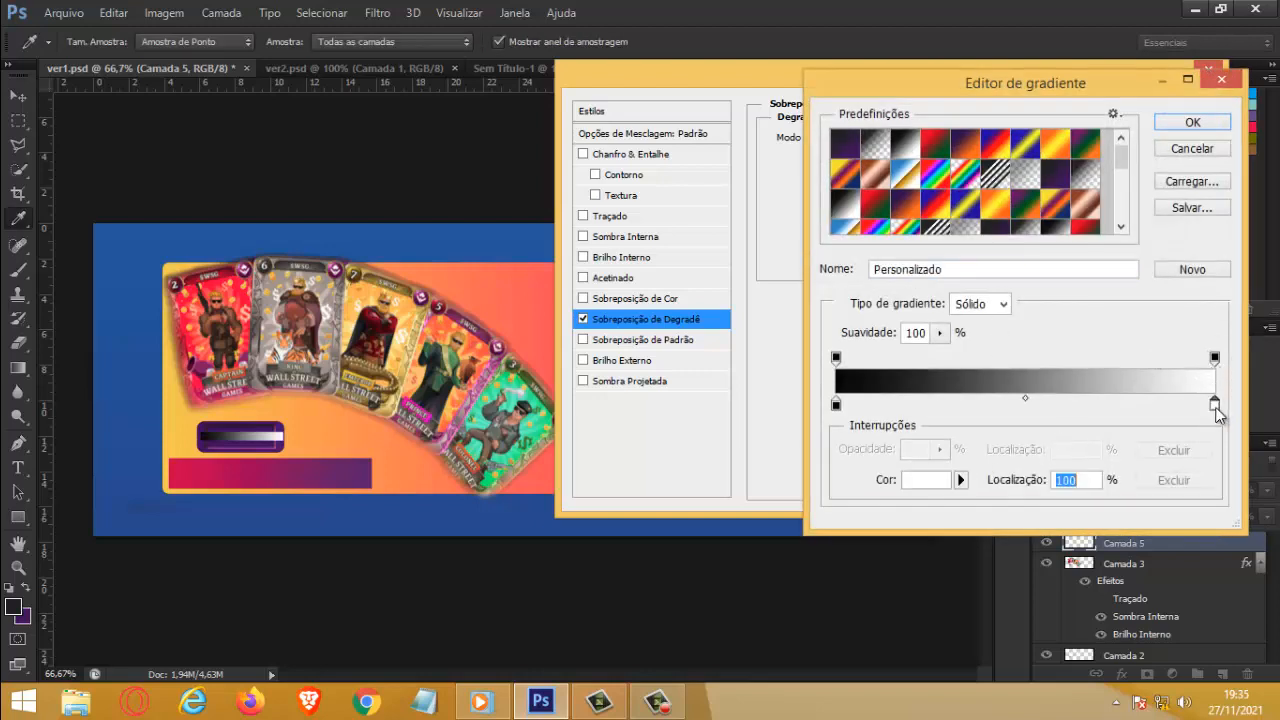
left_click(270, 444)
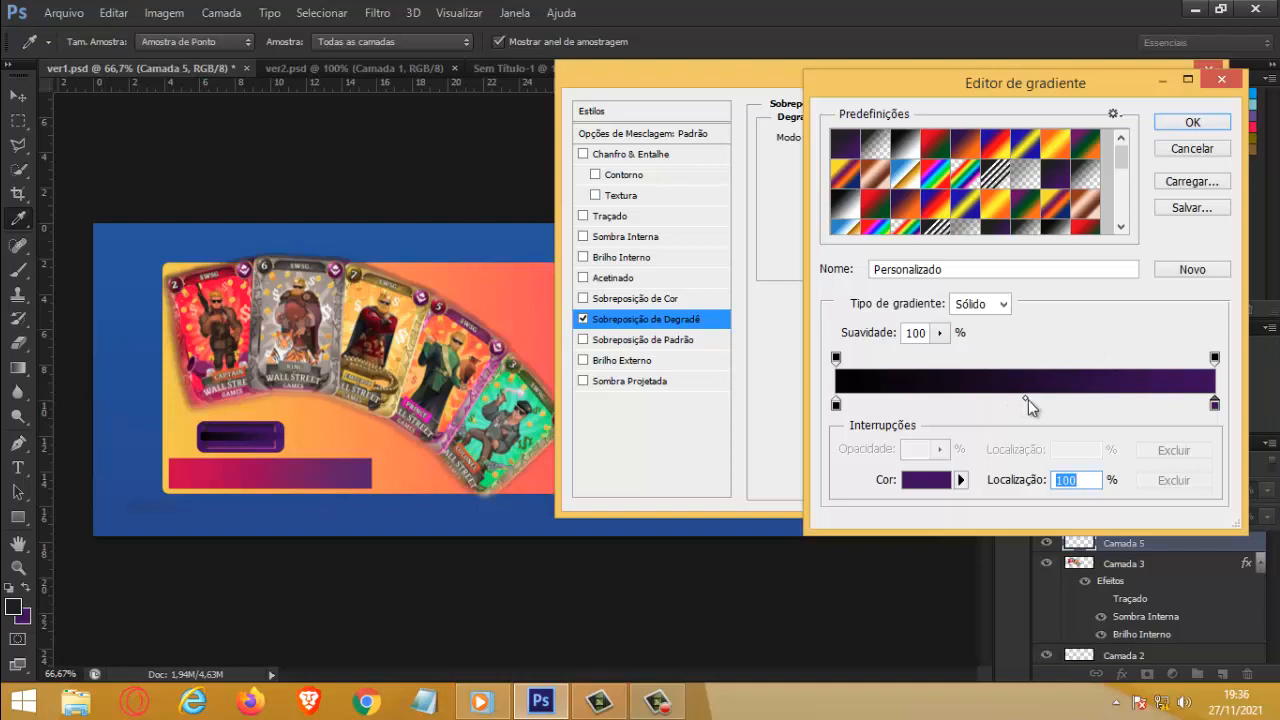
left_click_drag(1027, 399, 898, 406)
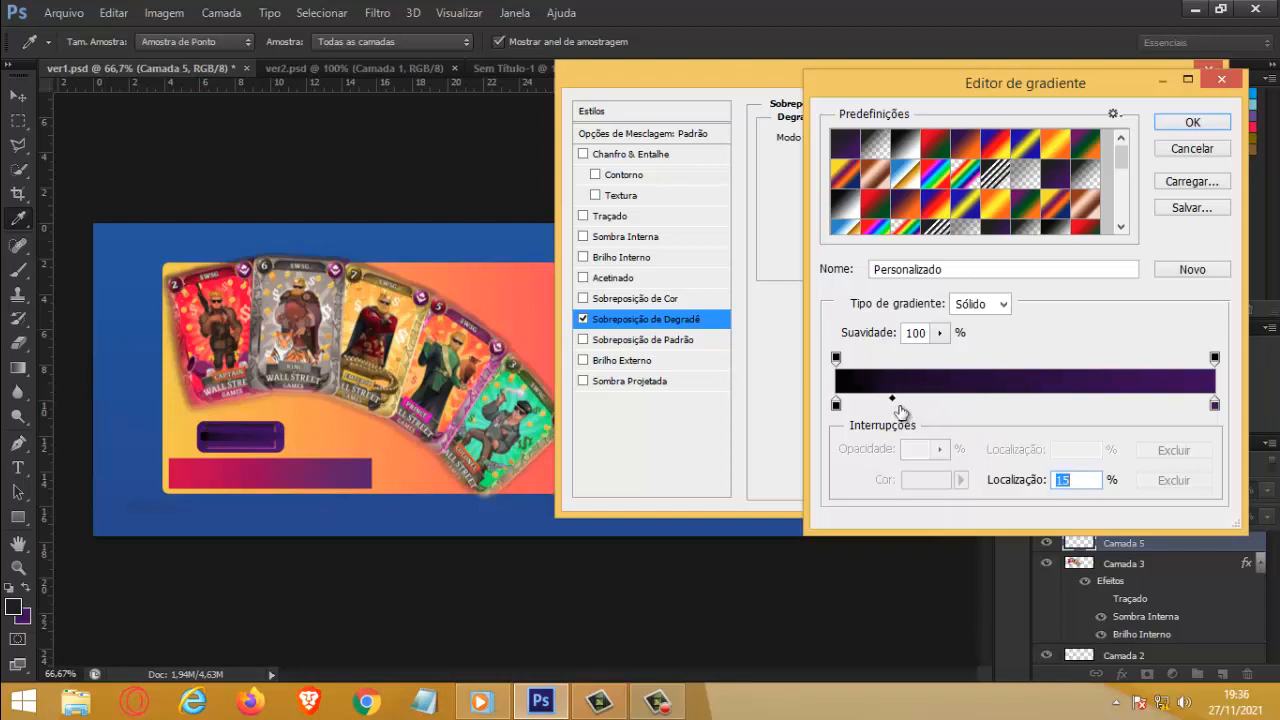
left_click(1191, 123)
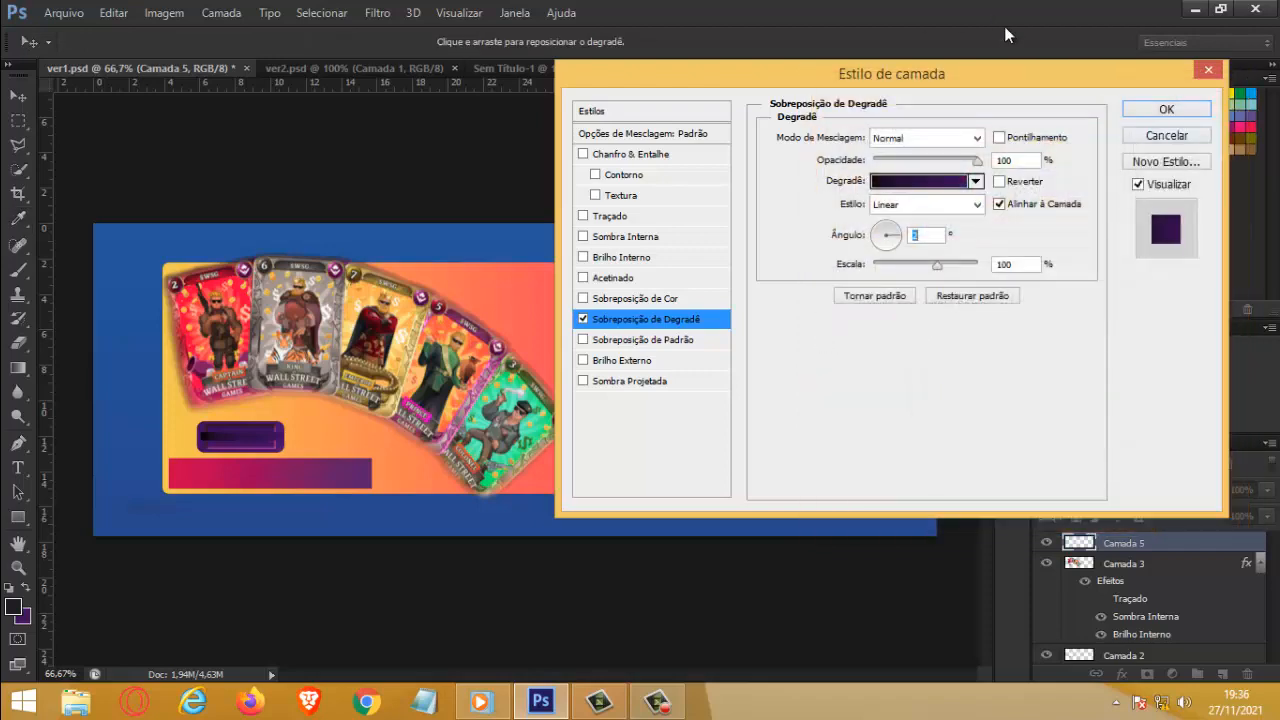
left_click(1180, 118)
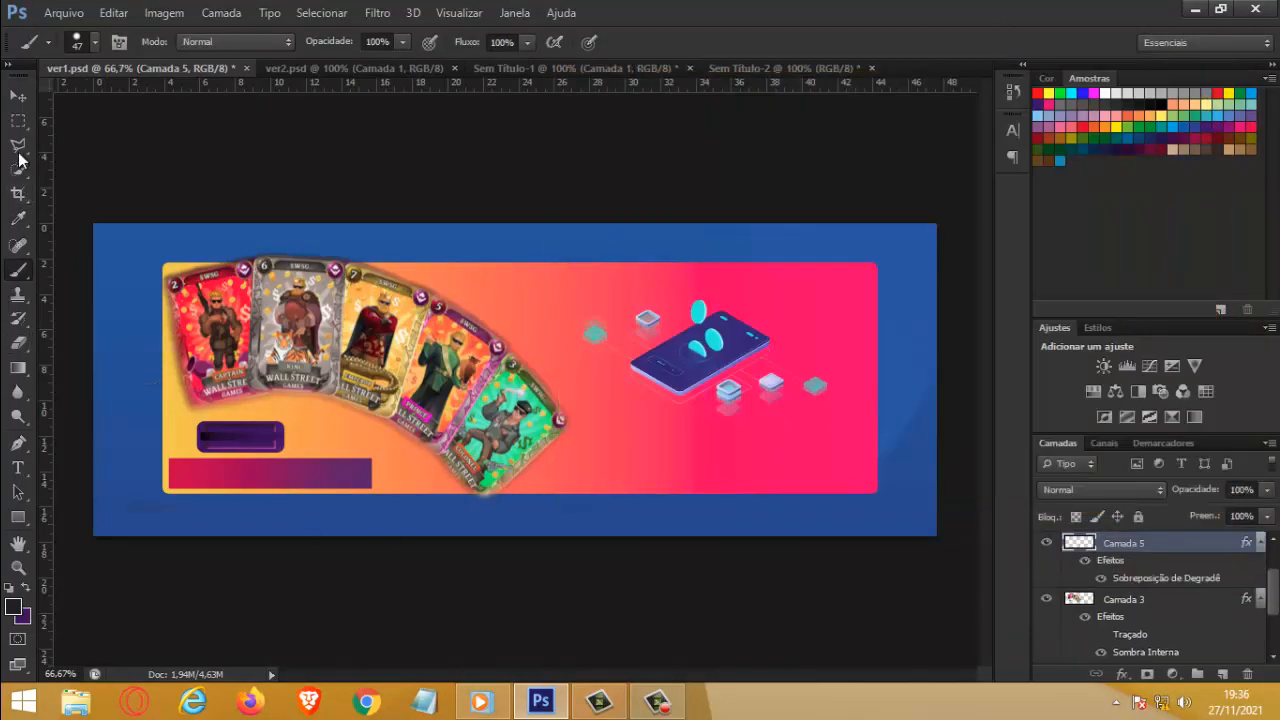
Step: Set the scale of the strip layer's gradient overlay to 130% and apply the style
left_click(22, 98)
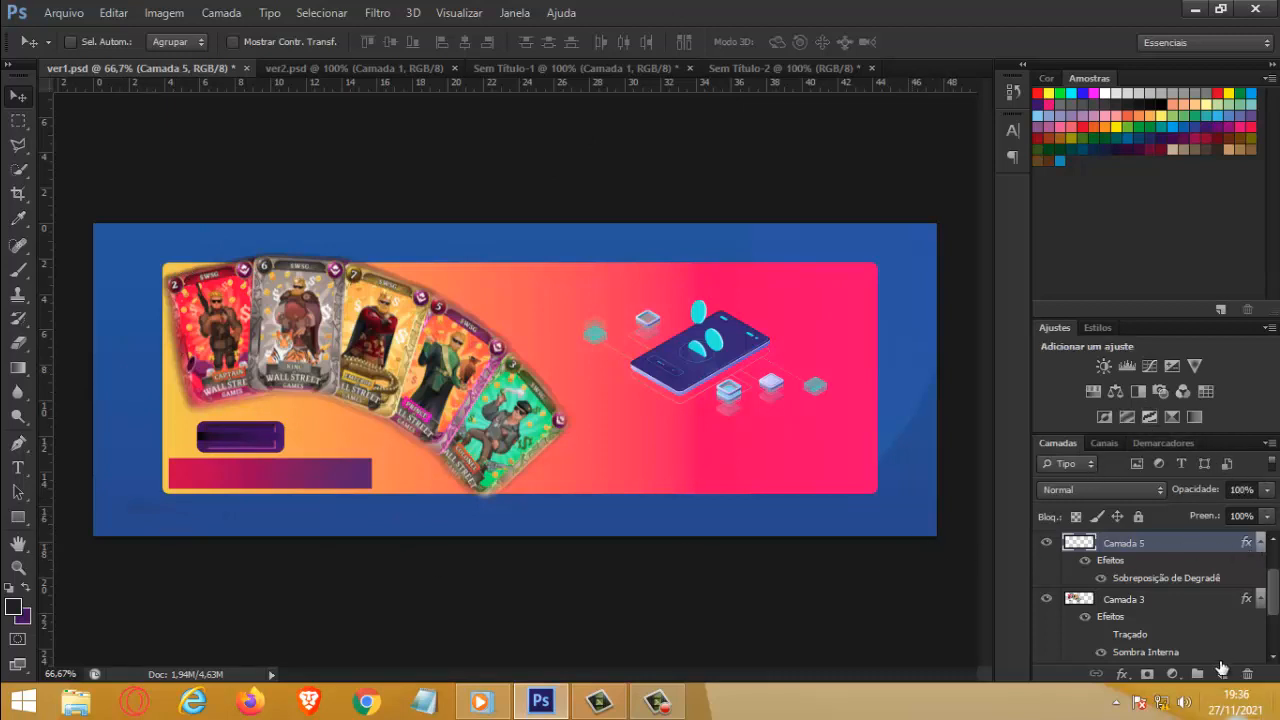
double_click(1138, 579)
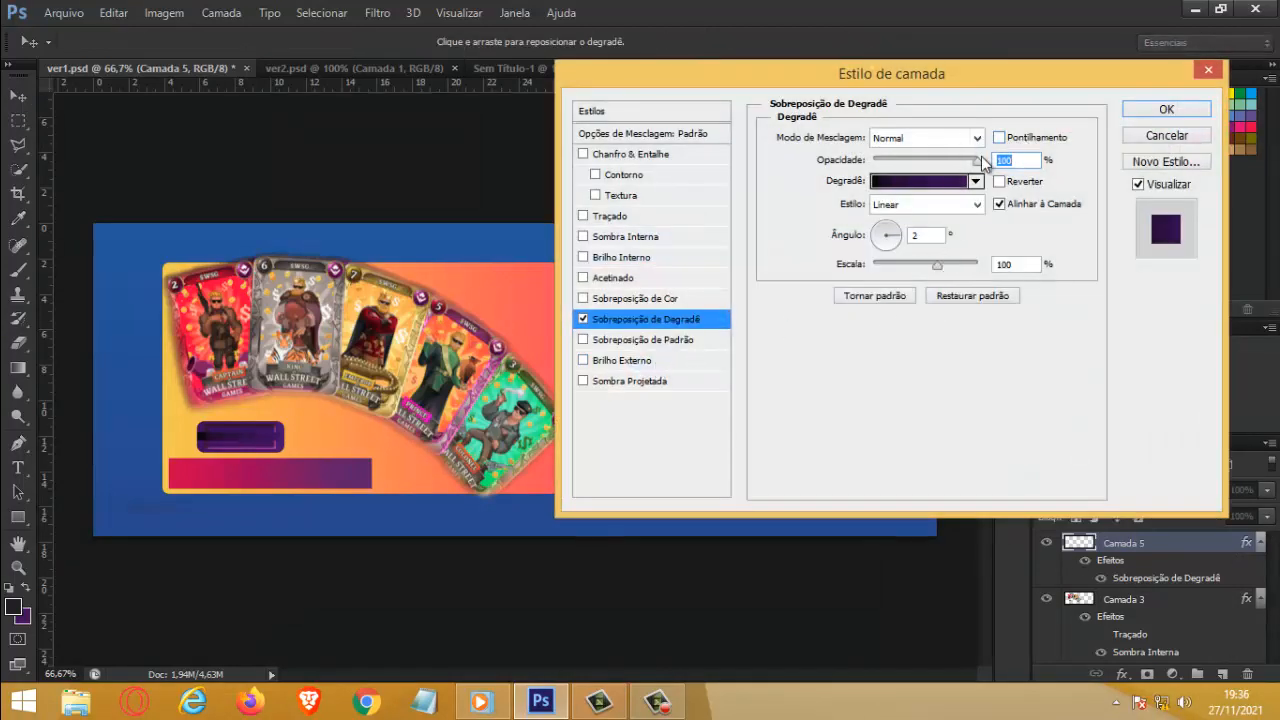
left_click_drag(977, 161, 1035, 160)
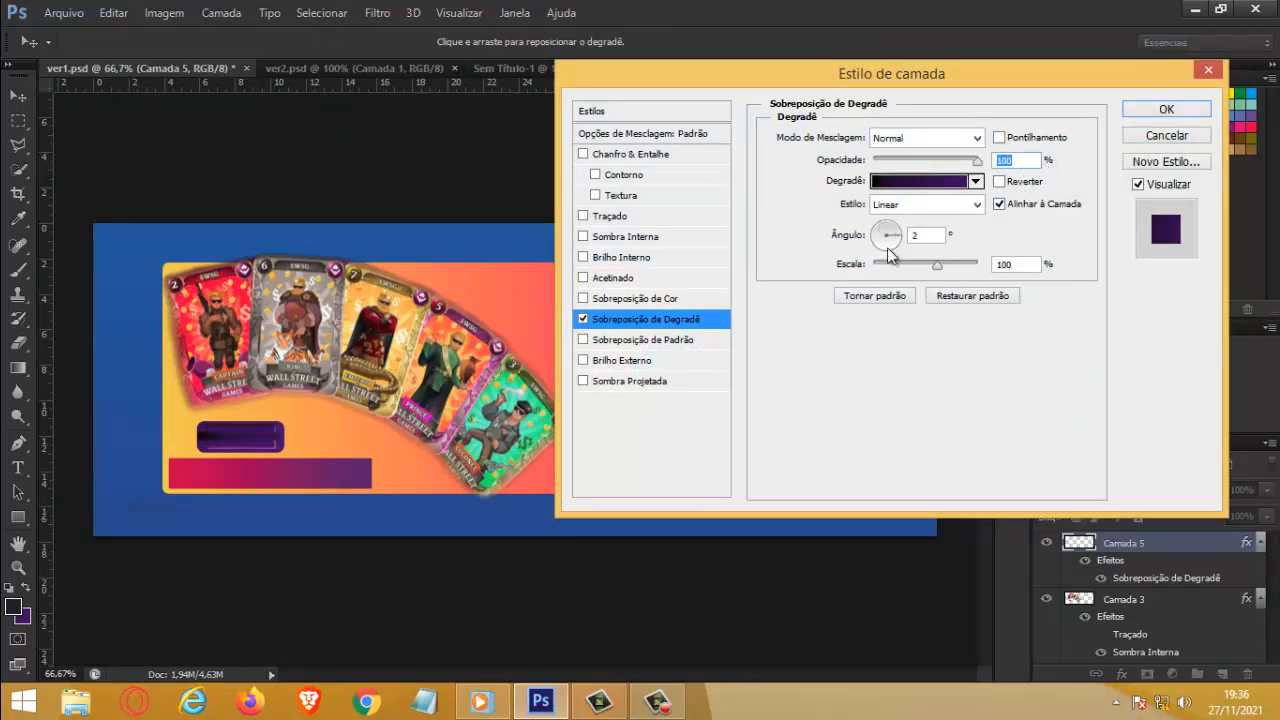
left_click_drag(936, 264, 900, 270)
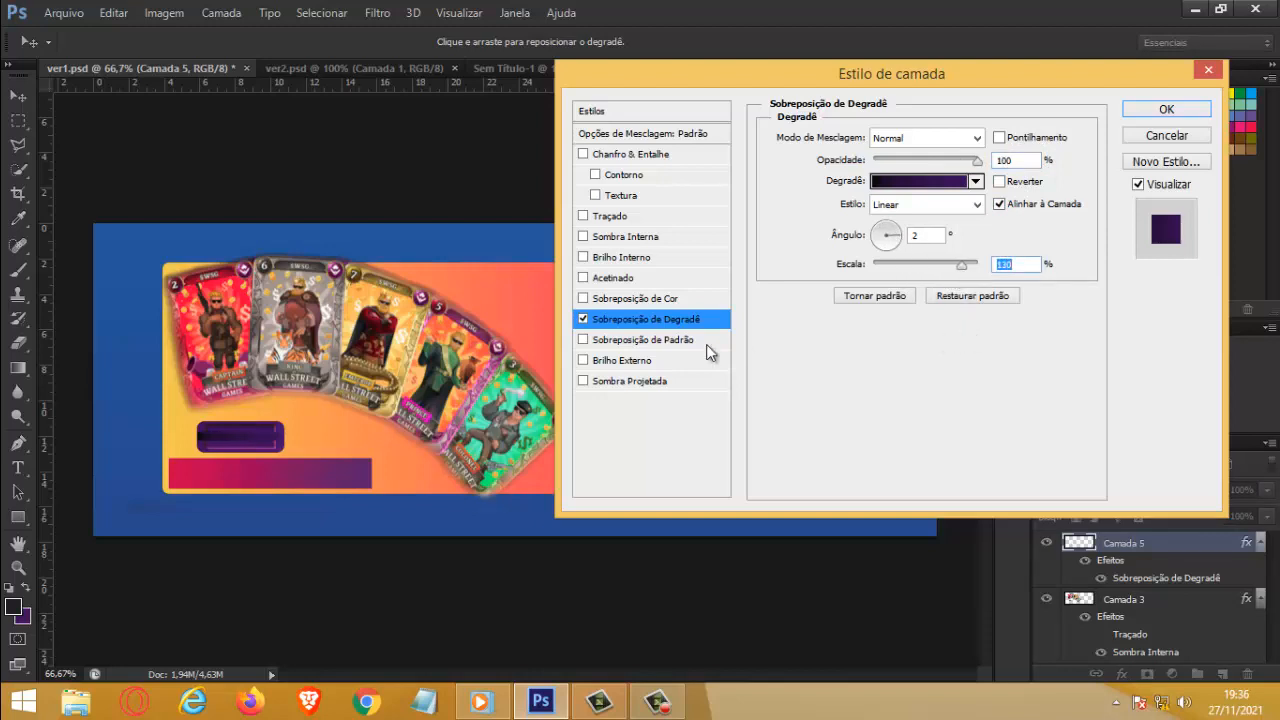
left_click(1167, 110)
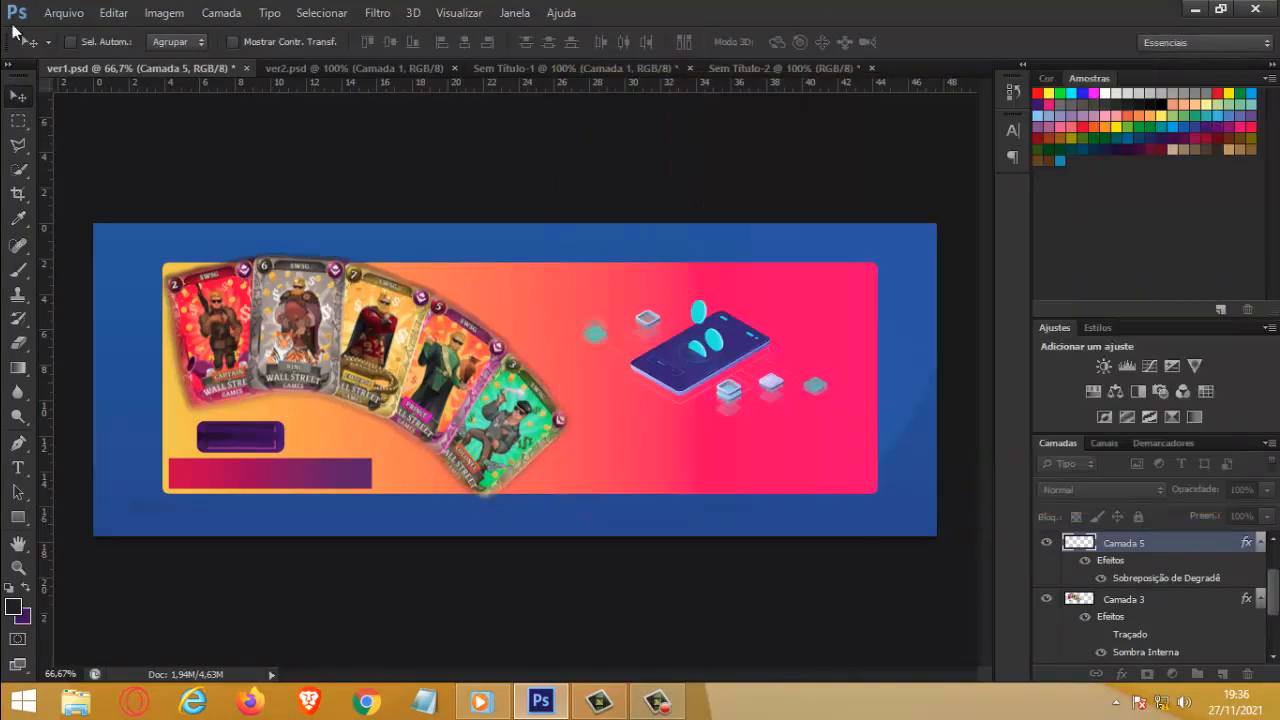
Step: Erase the right end of the gradient strip where it extends past the purple button's pink inner frame
left_click(18, 567)
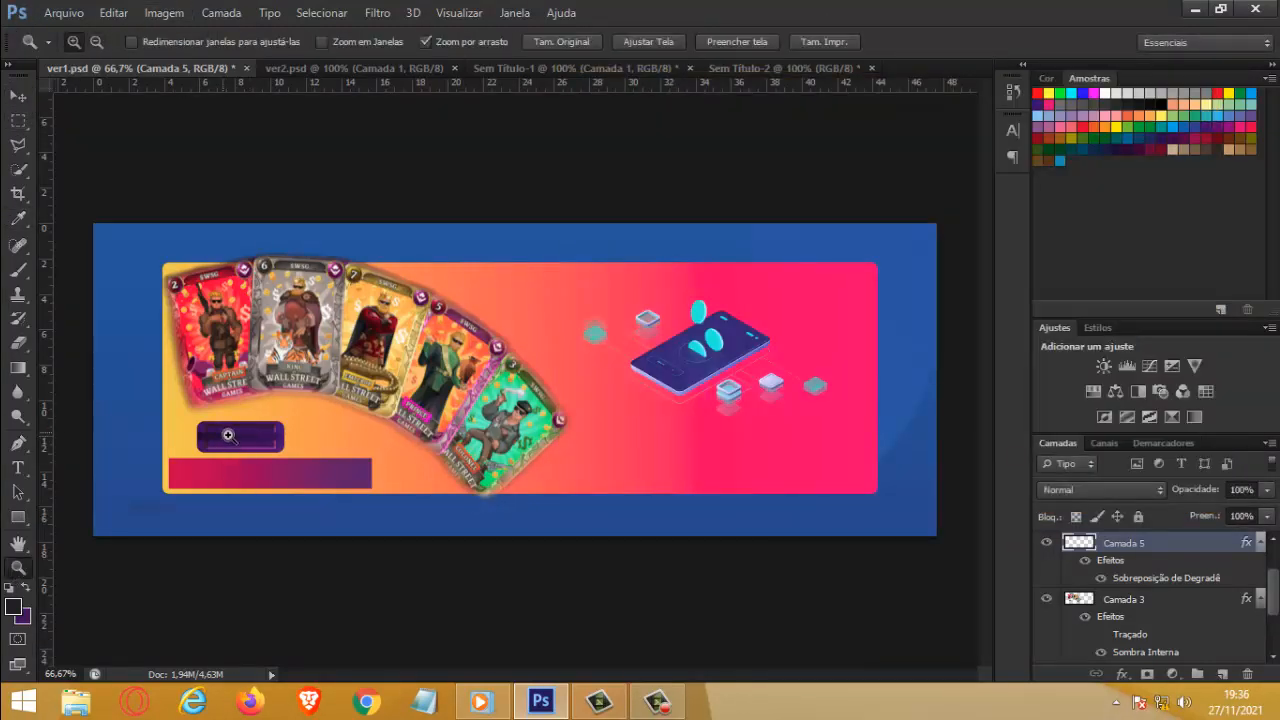
left_click_drag(230, 440, 374, 457)
left_click(374, 457)
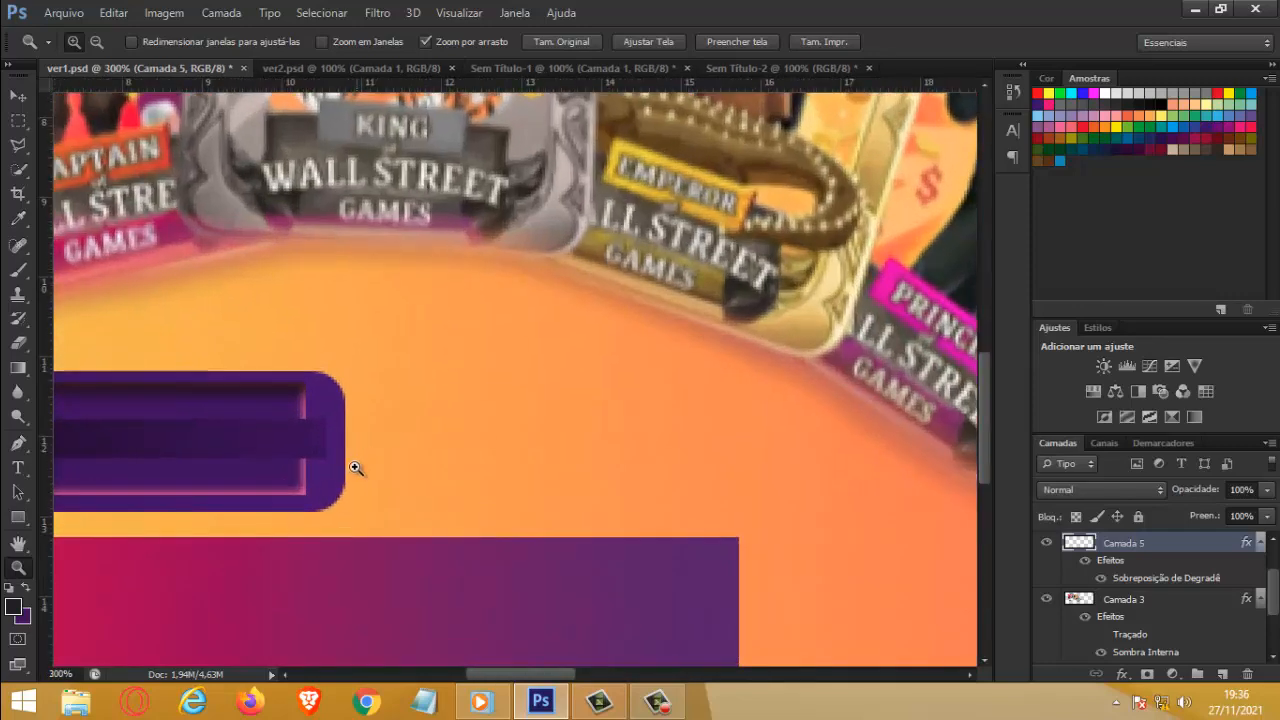
left_click(326, 428)
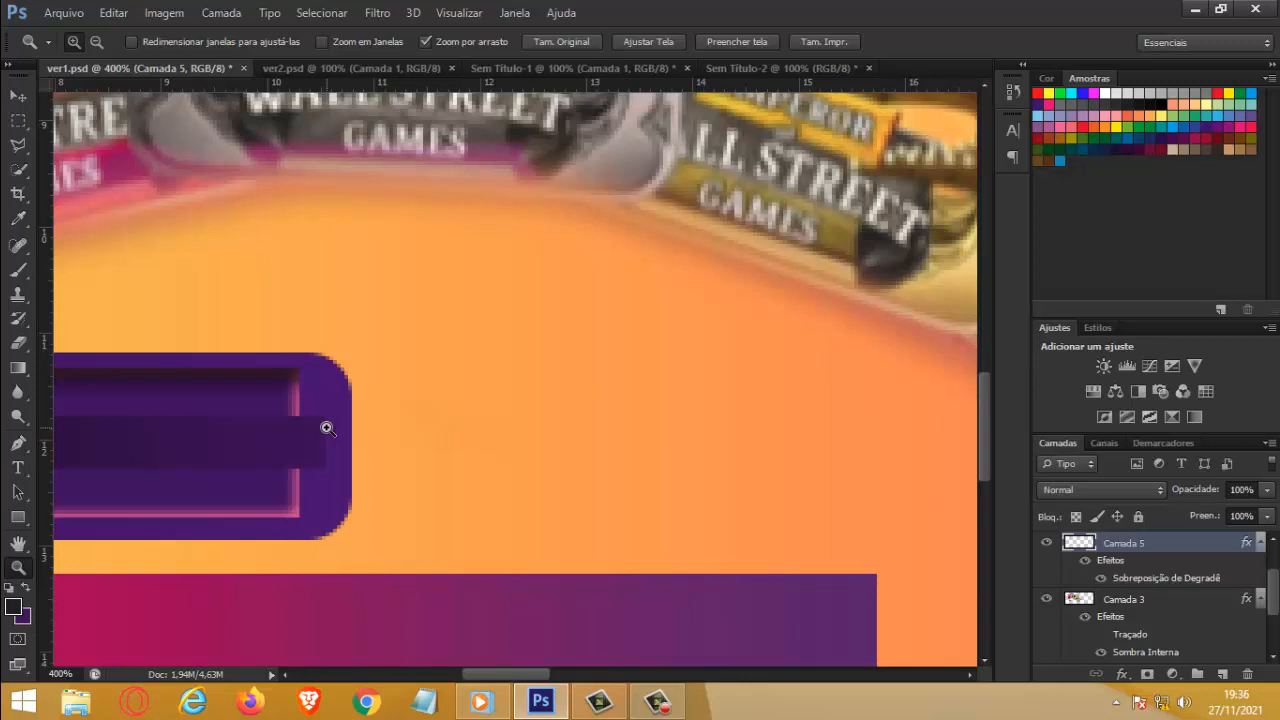
left_click(18, 342)
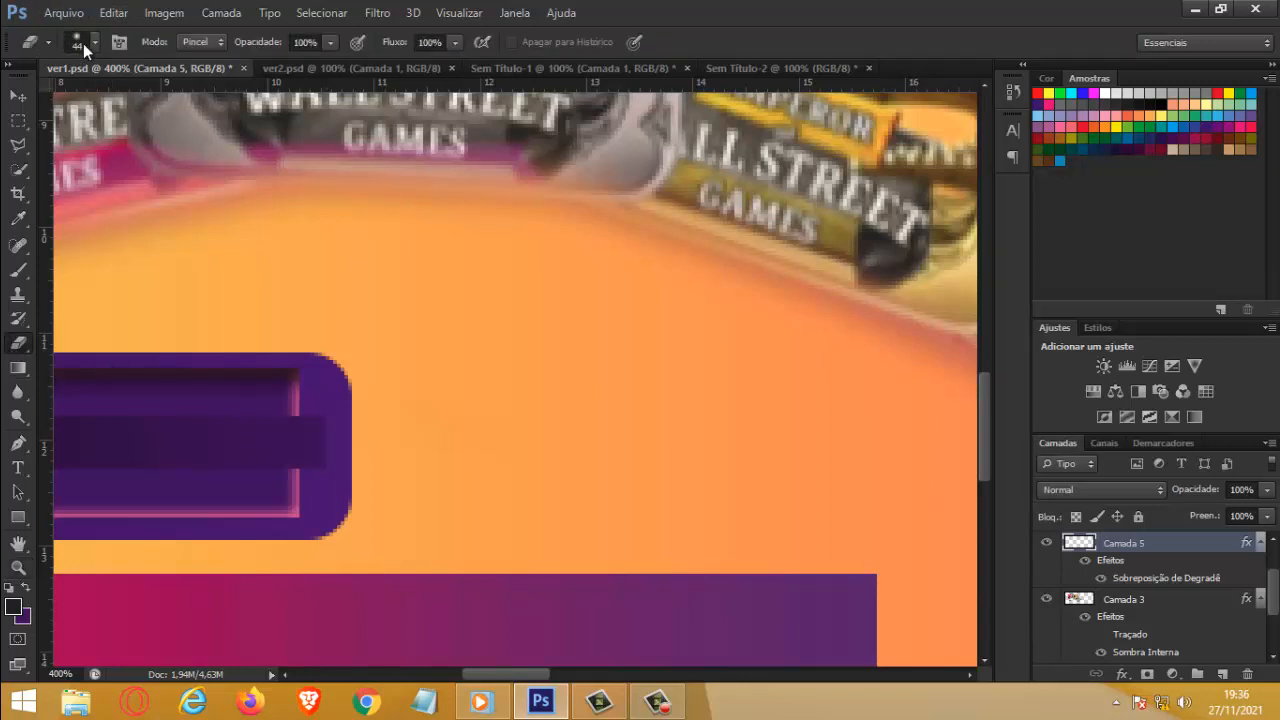
left_click(94, 42)
left_click(360, 440)
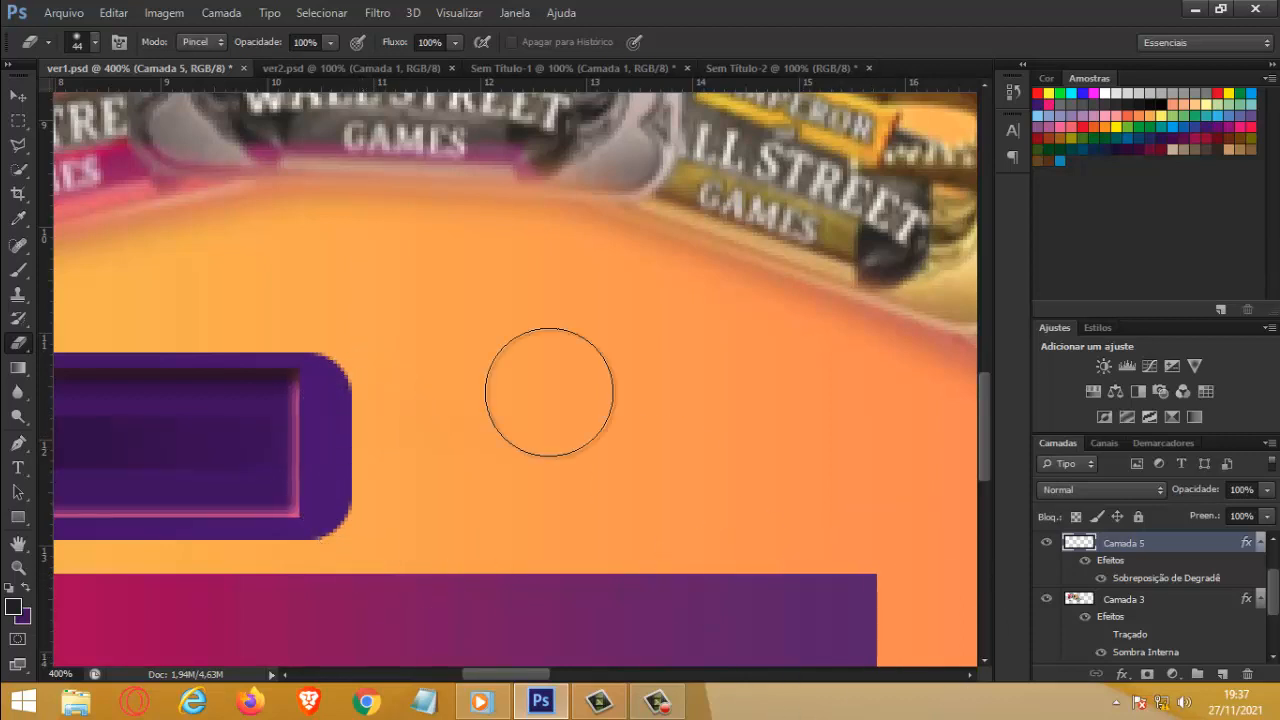
Step: Add the text "STAKE" in yellow 72 pt Impact over the purple button
left_click(18, 95)
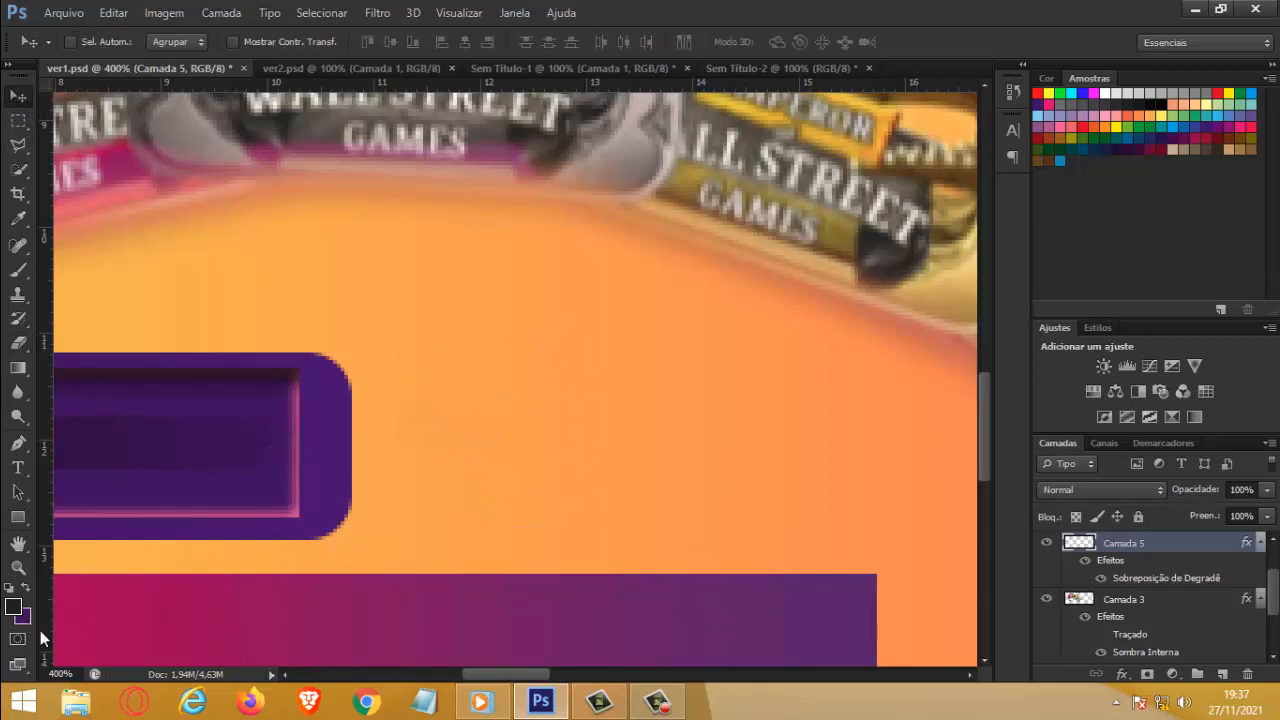
left_click(18, 567)
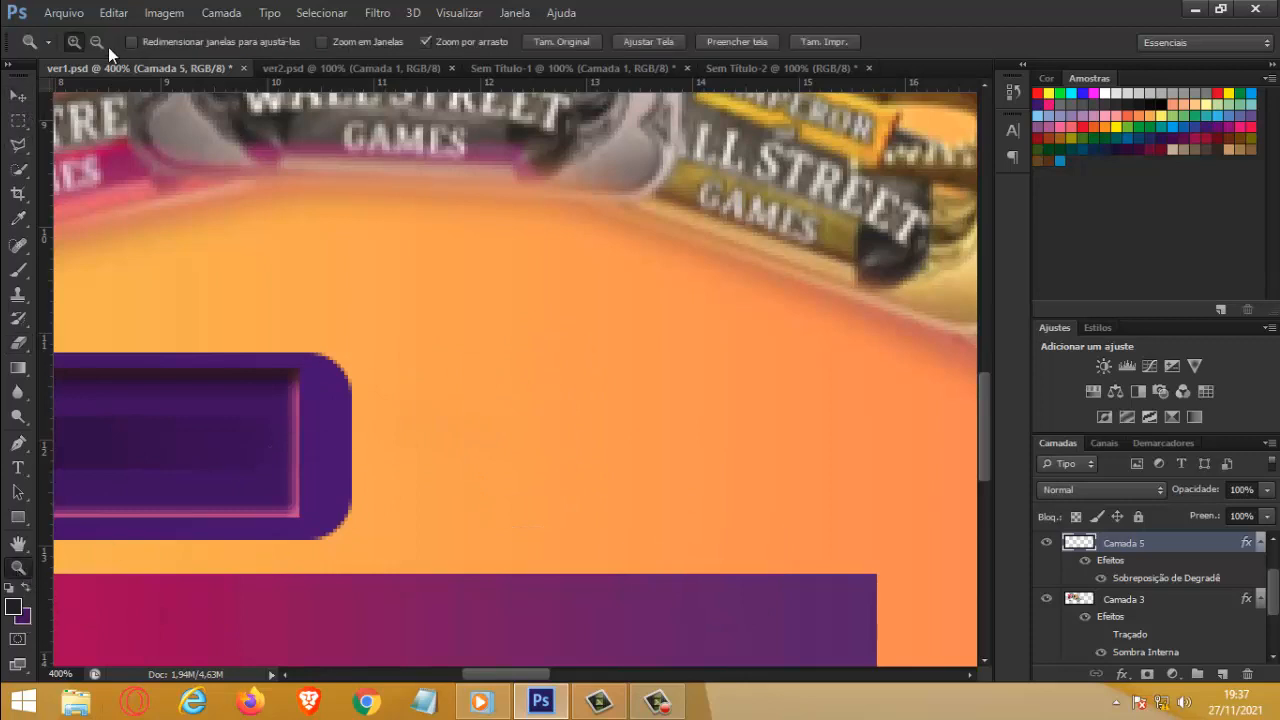
left_click(386, 449, "alt")
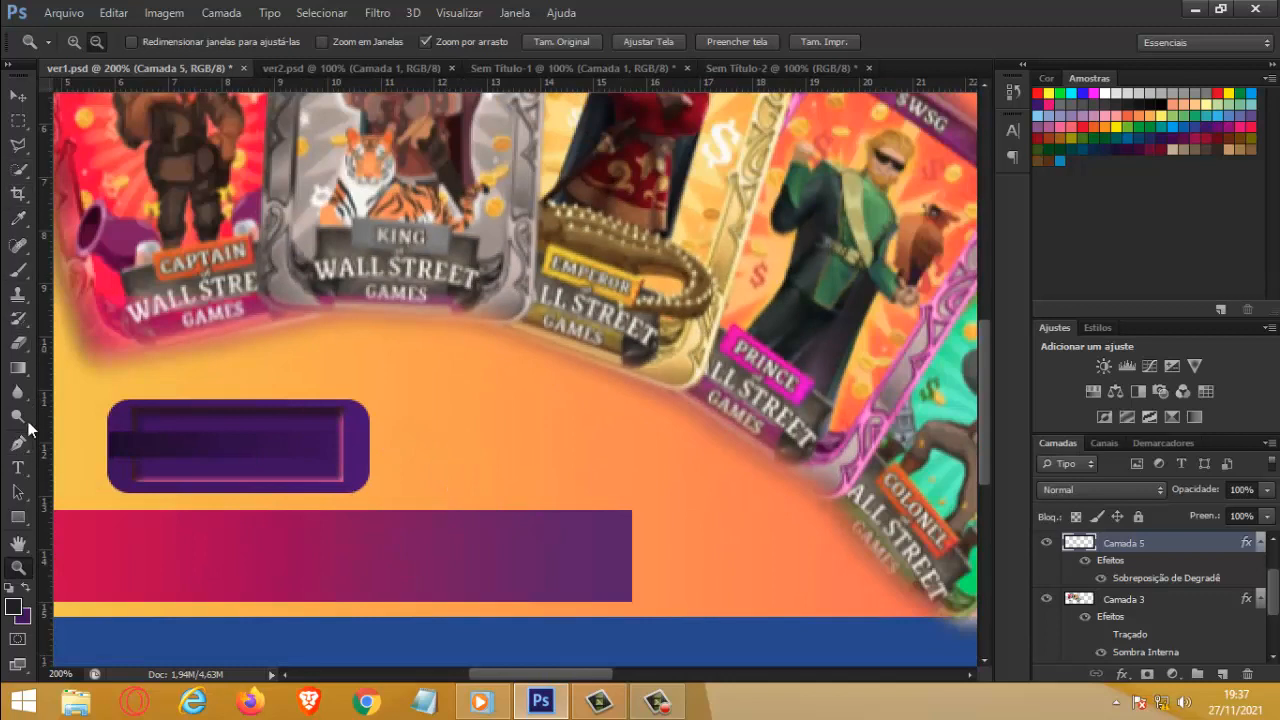
left_click(19, 468)
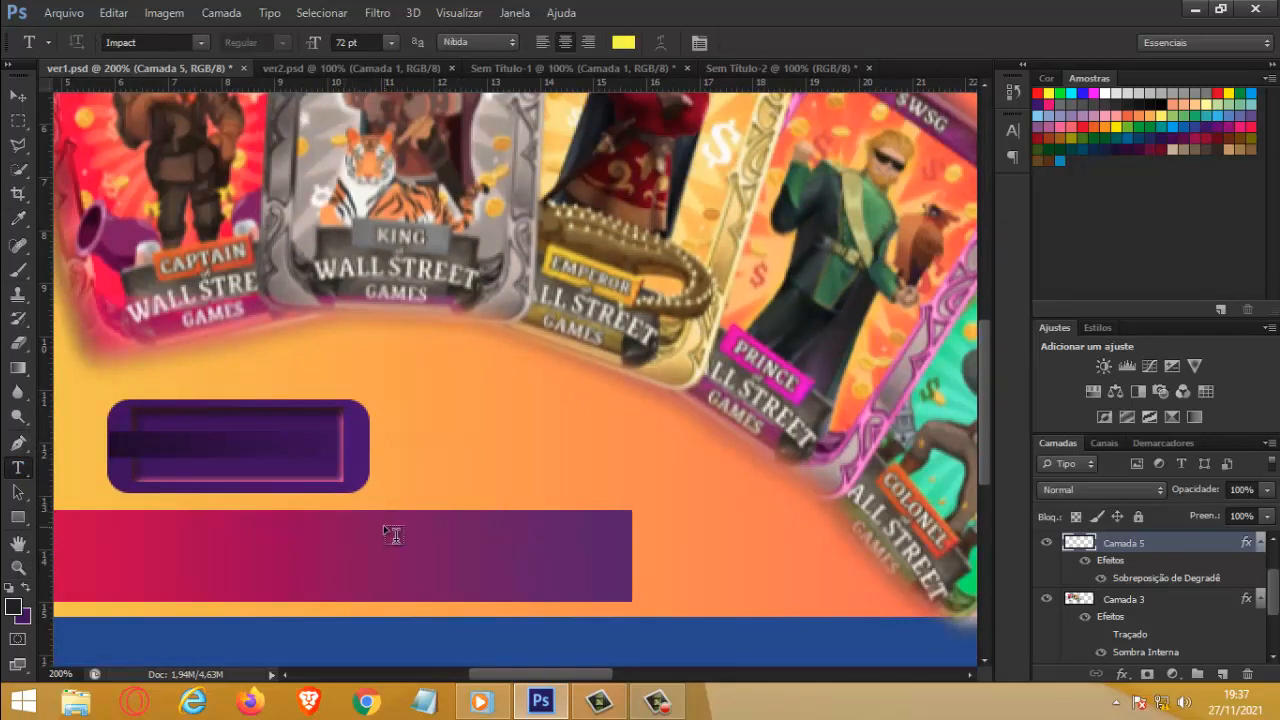
left_click(137, 432)
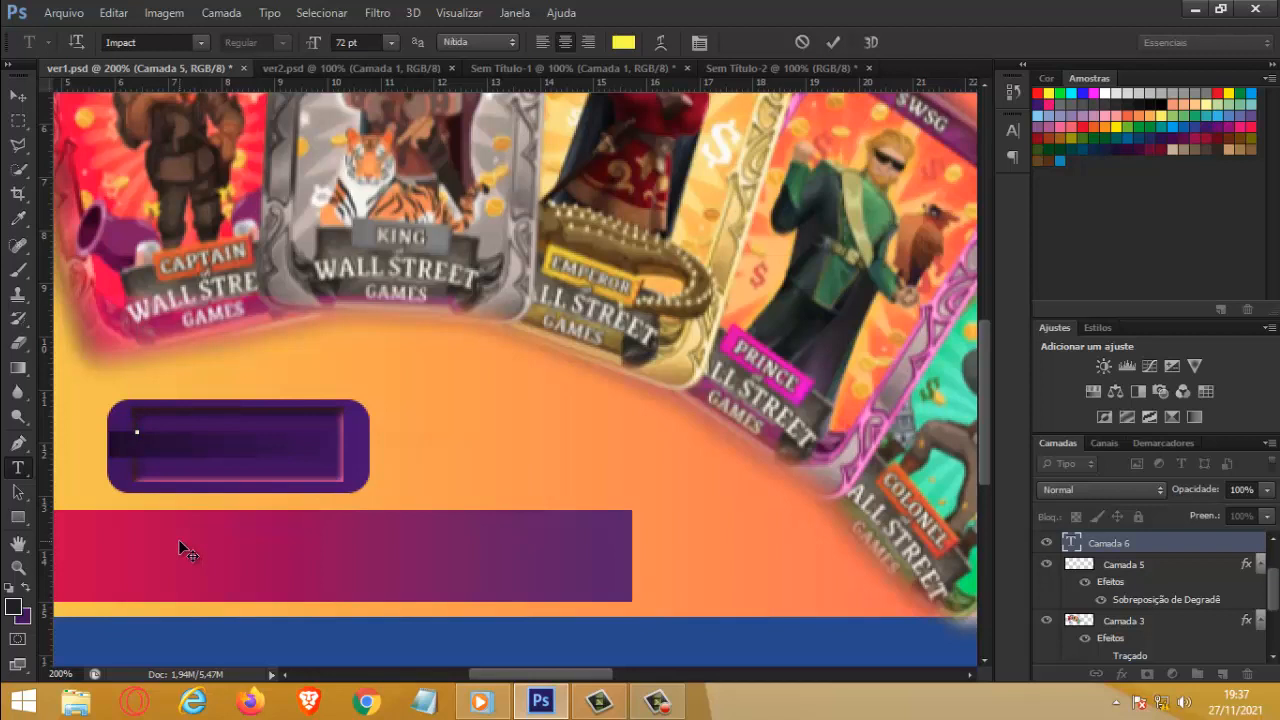
type("S")
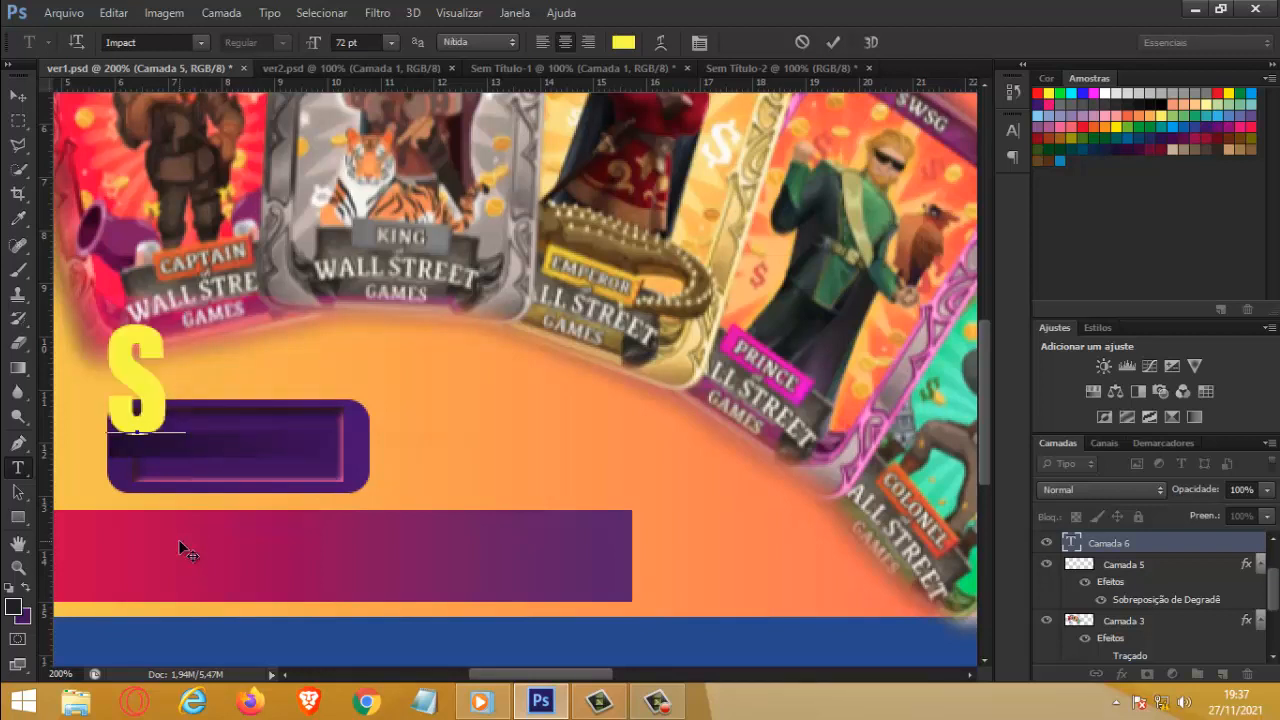
type("tak")
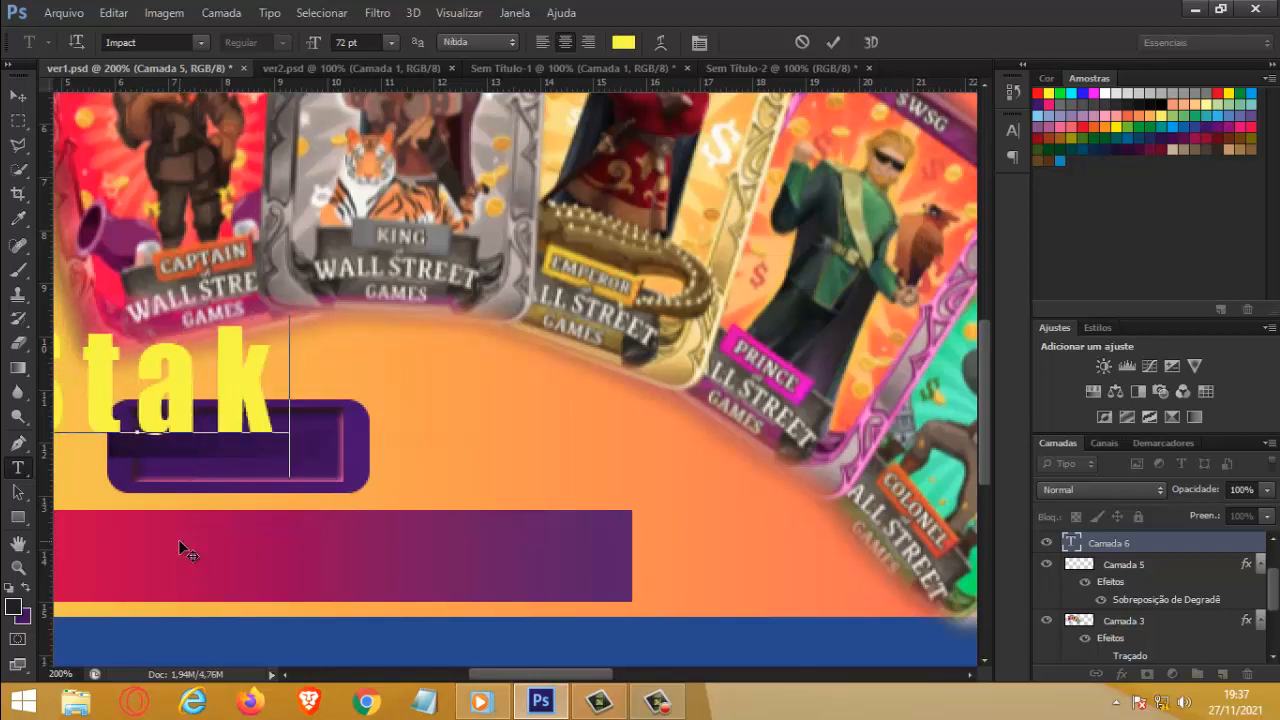
type("e")
key("BackSpace")
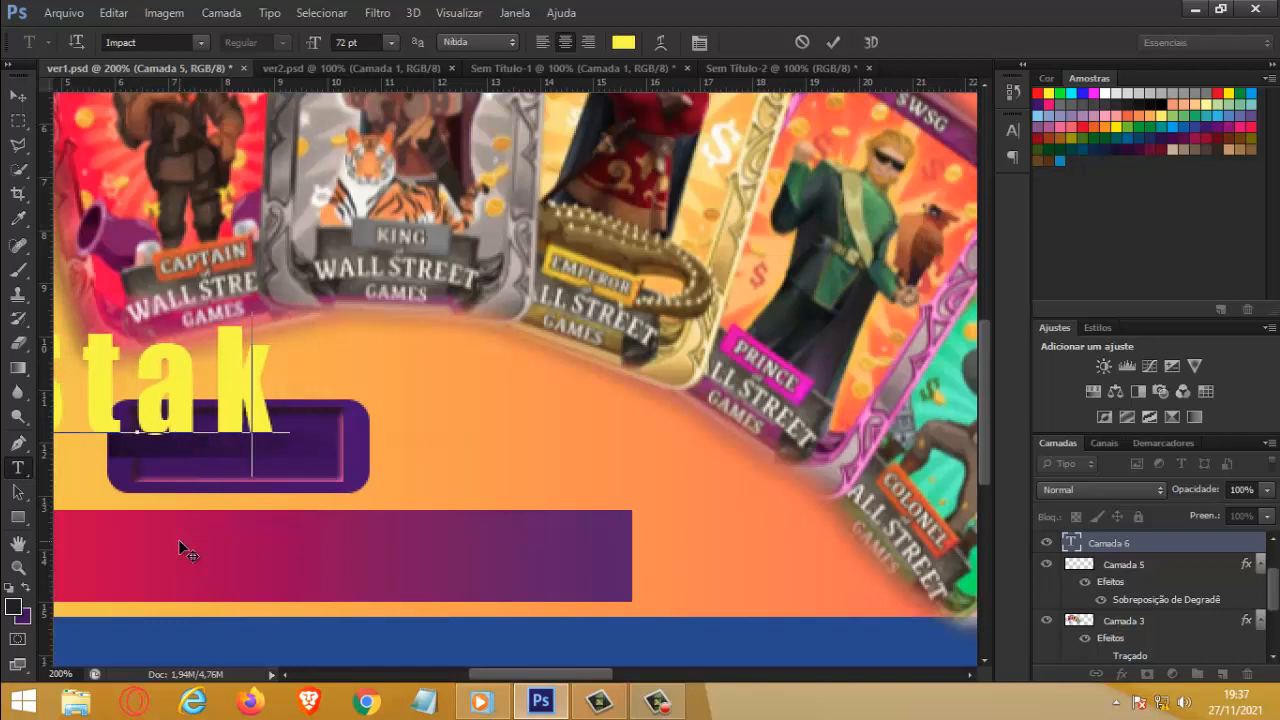
key("BackSpace")
key("BackSpace")
key("BackSpace")
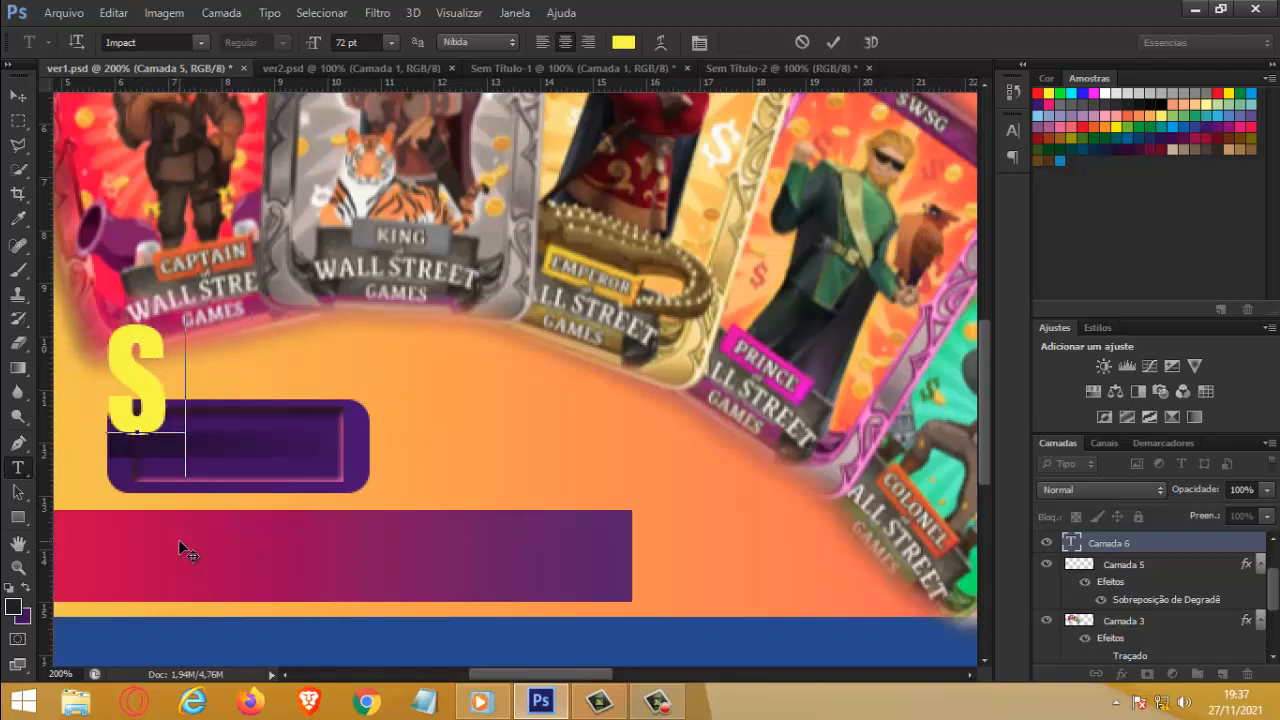
type("TAKE")
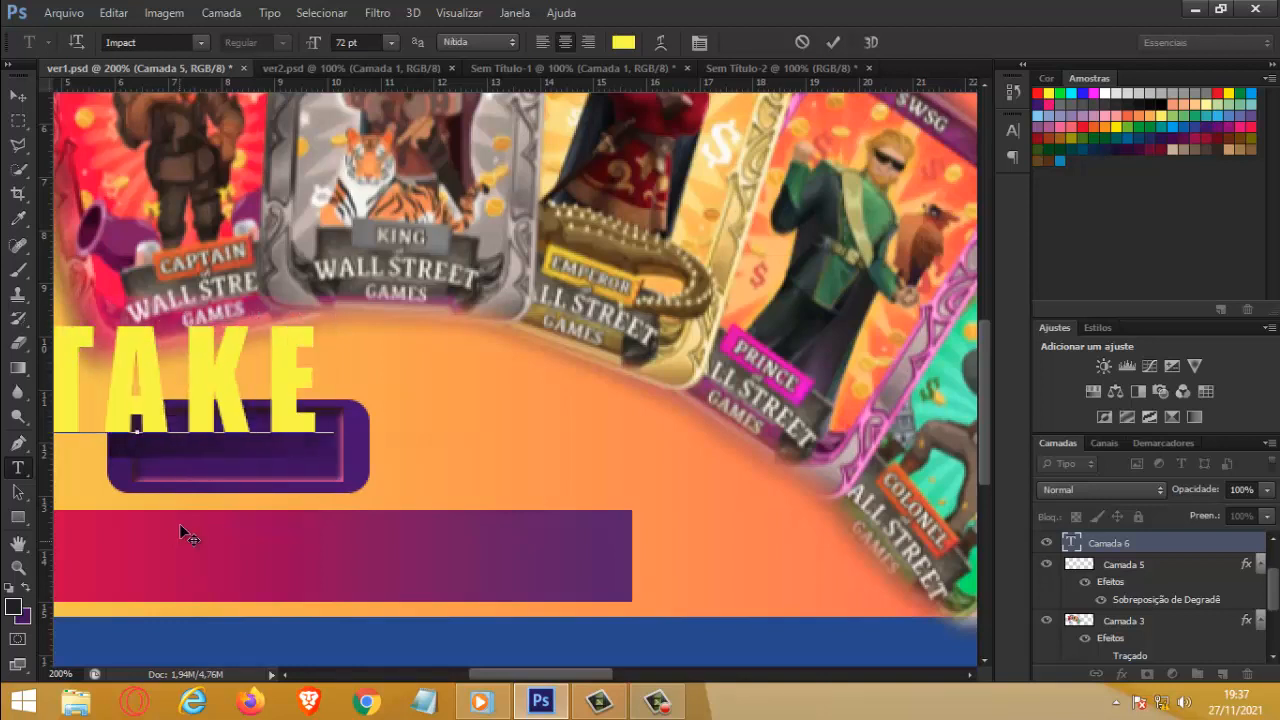
left_click(24, 93)
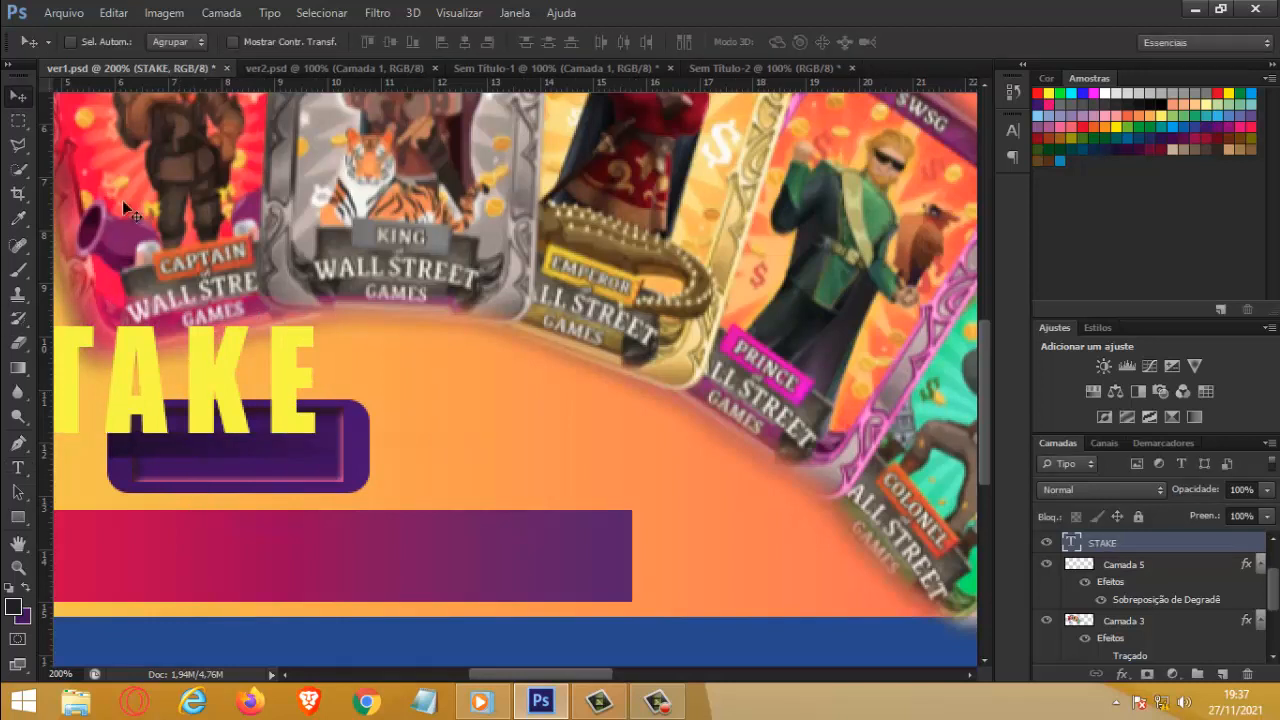
Step: Move the STAKE text onto the purple button and set its font size to 36 pt
left_click_drag(205, 405, 345, 457)
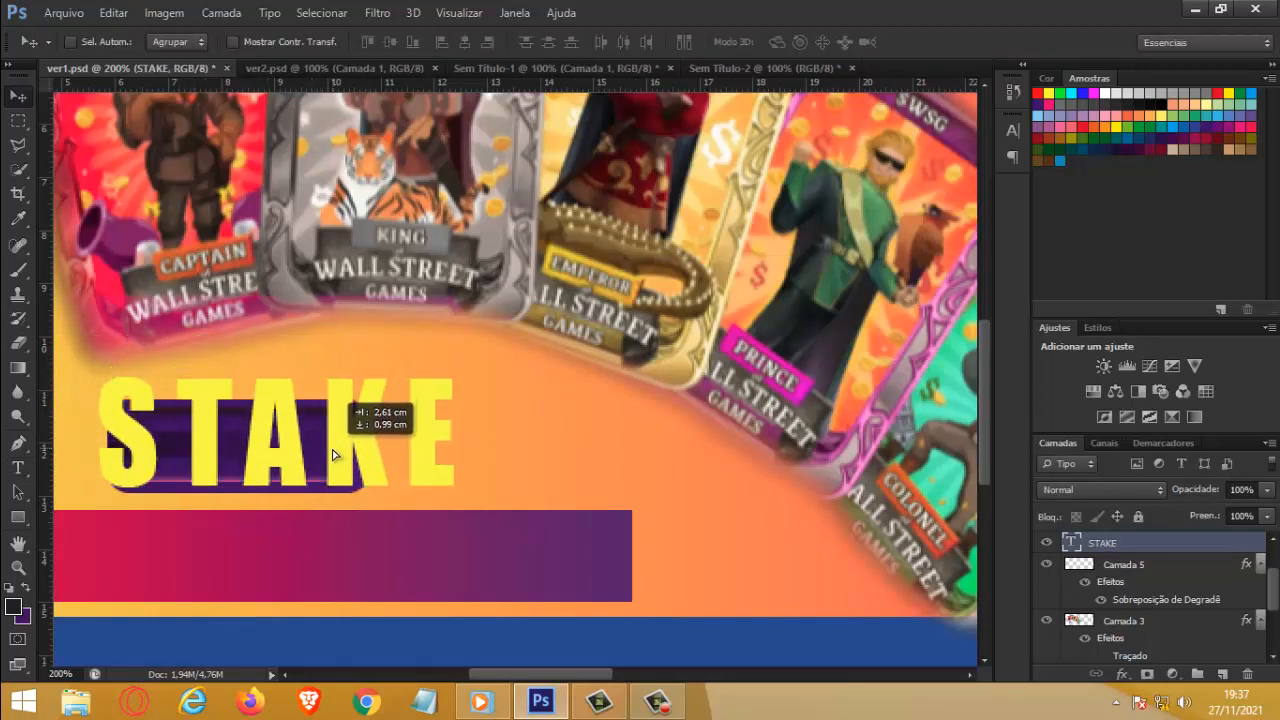
double_click(1068, 542)
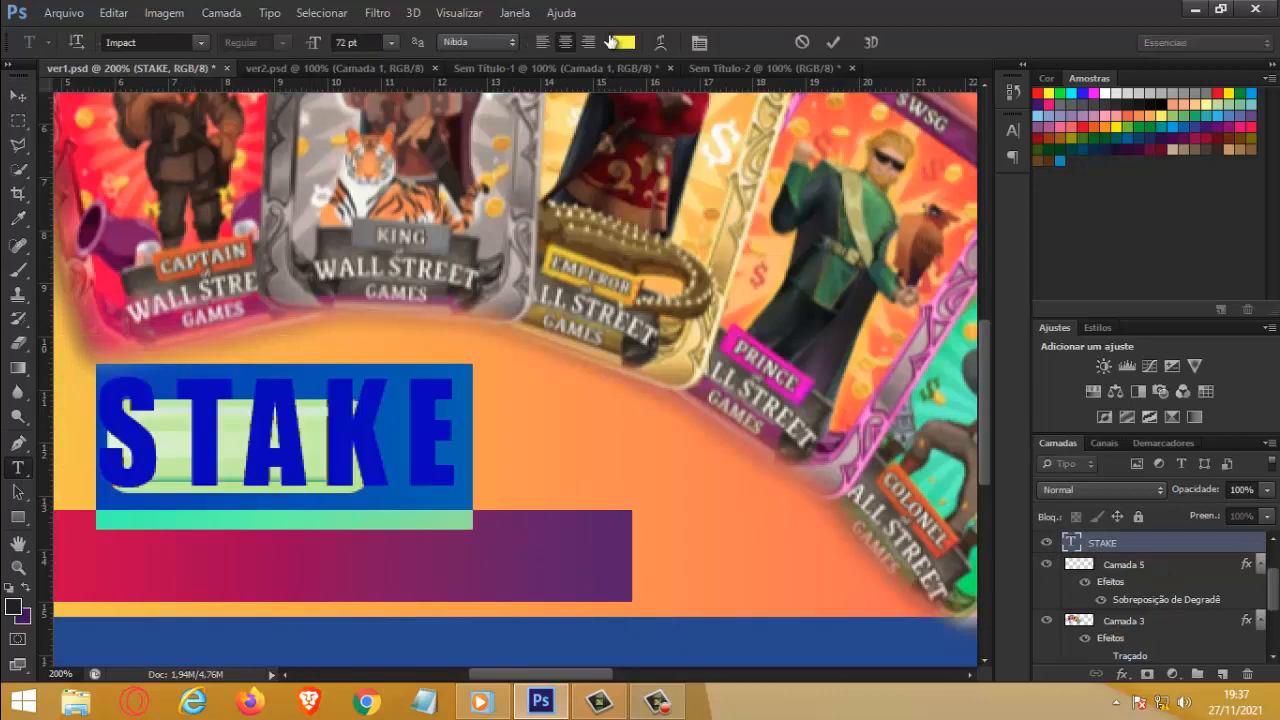
left_click(390, 50)
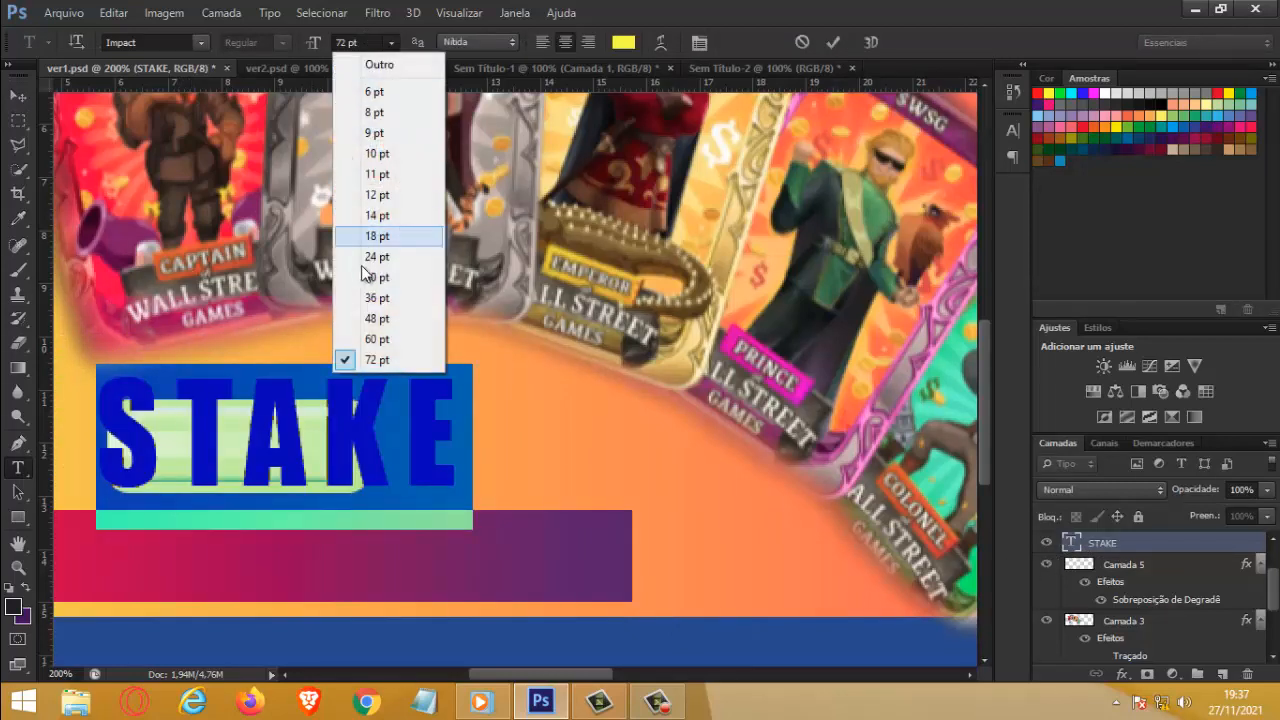
left_click(404, 296)
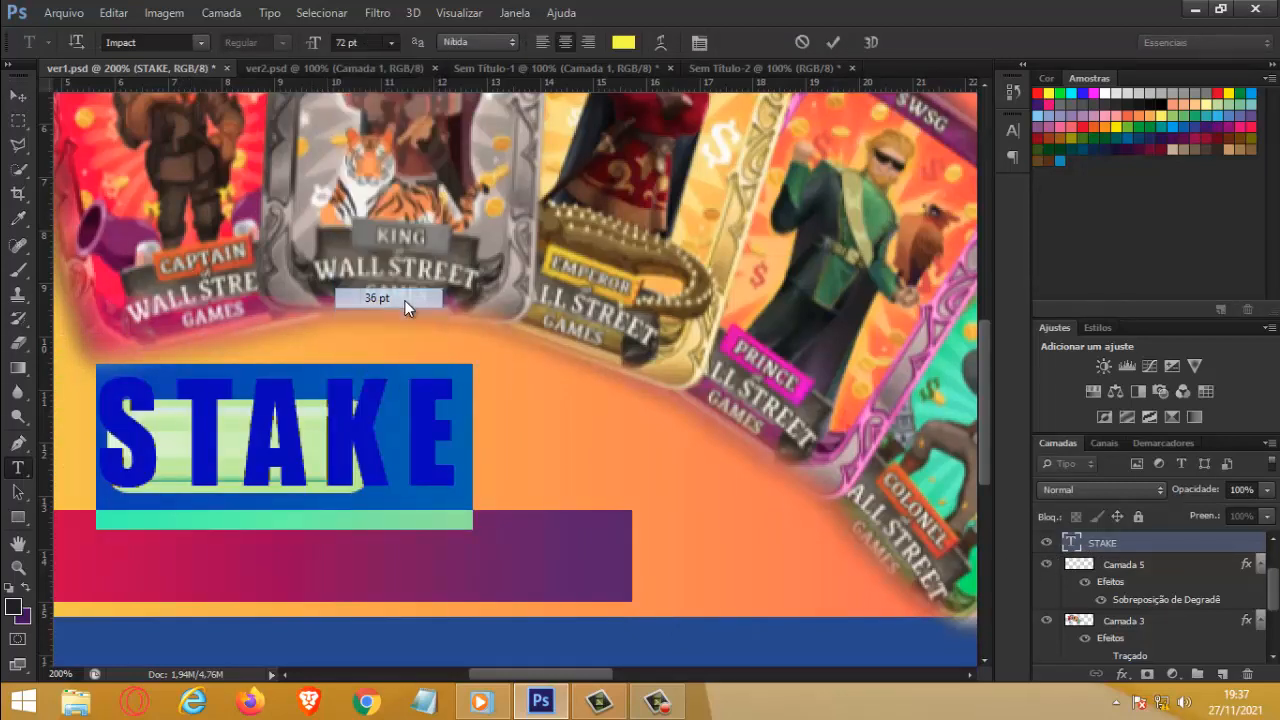
Step: Position the STAKE text inside the button's inner frame and nudge it slightly toward the frame's right edge
left_click(18, 96)
left_click_drag(307, 462, 272, 452)
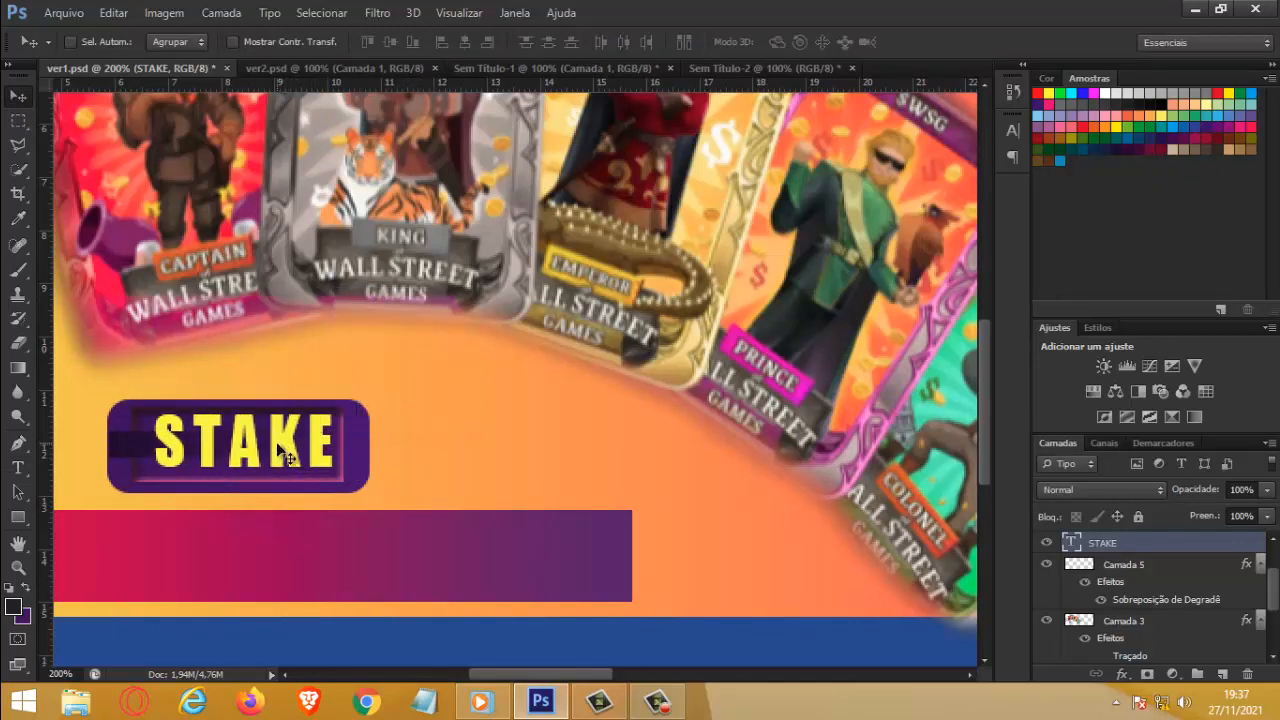
key("Left")
key("Left")
key("Left")
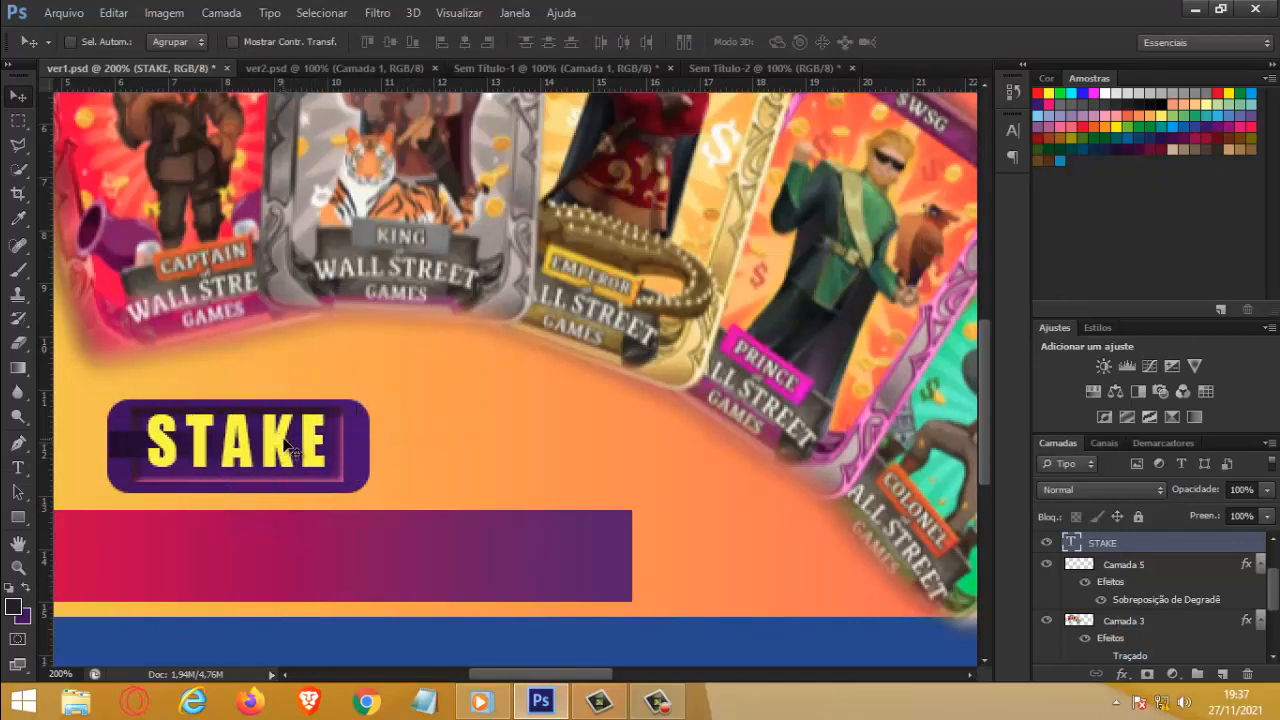
key("Right")
key("Right")
key("Right")
key("Right")
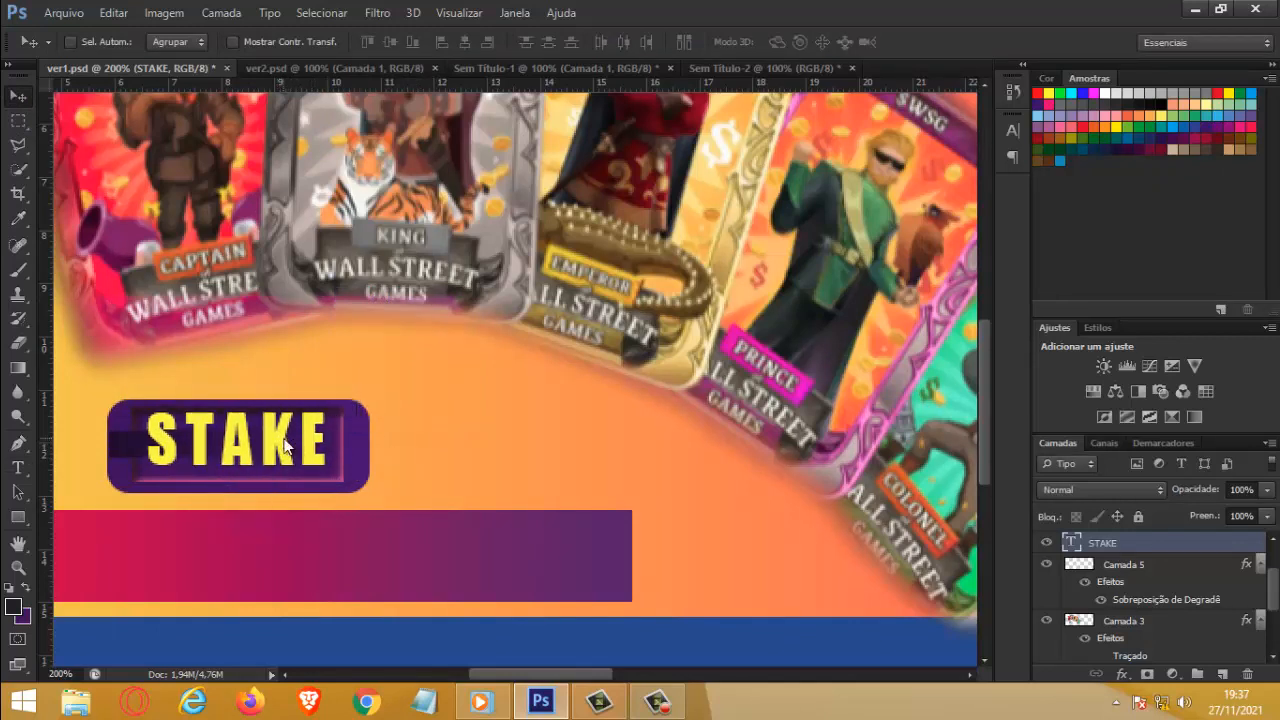
key("Right")
key("Right")
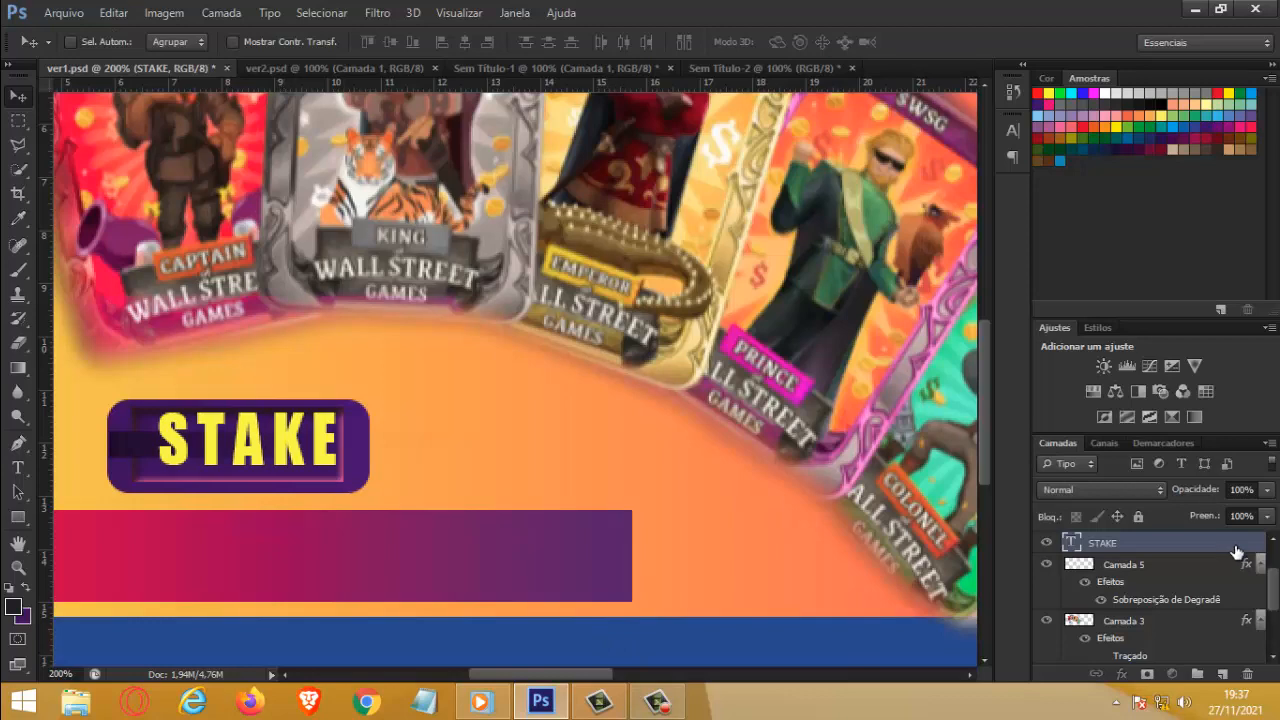
Step: Add an outer glow to the STAKE text in the frame's pink (9f4085), with 67% opacity and 1% noise
double_click(1180, 543)
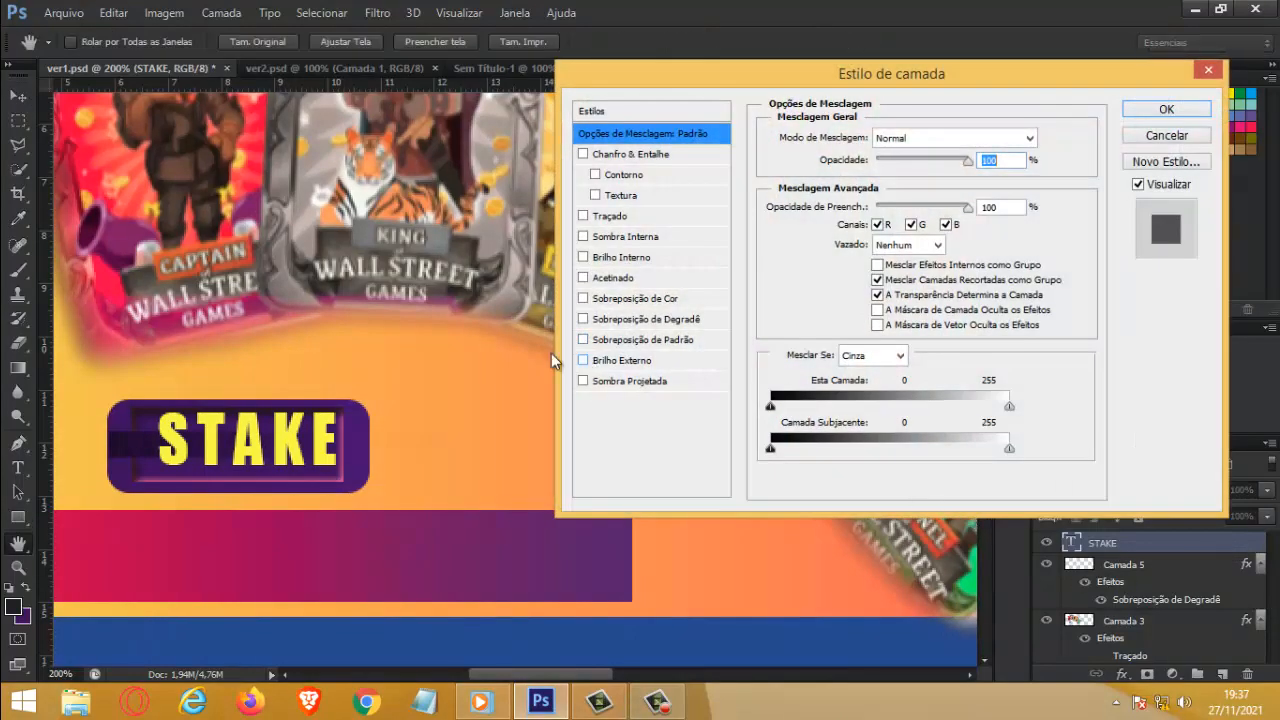
left_click(583, 237)
left_click(583, 237)
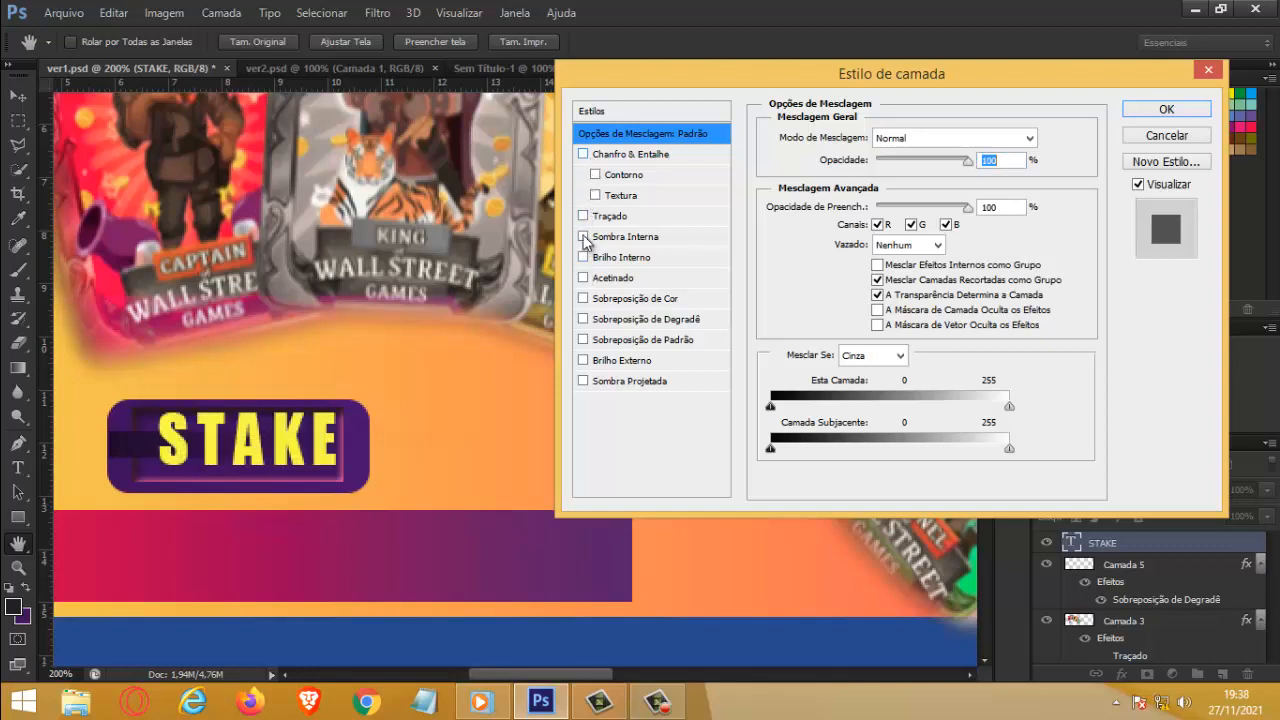
left_click(584, 361)
left_click(624, 360)
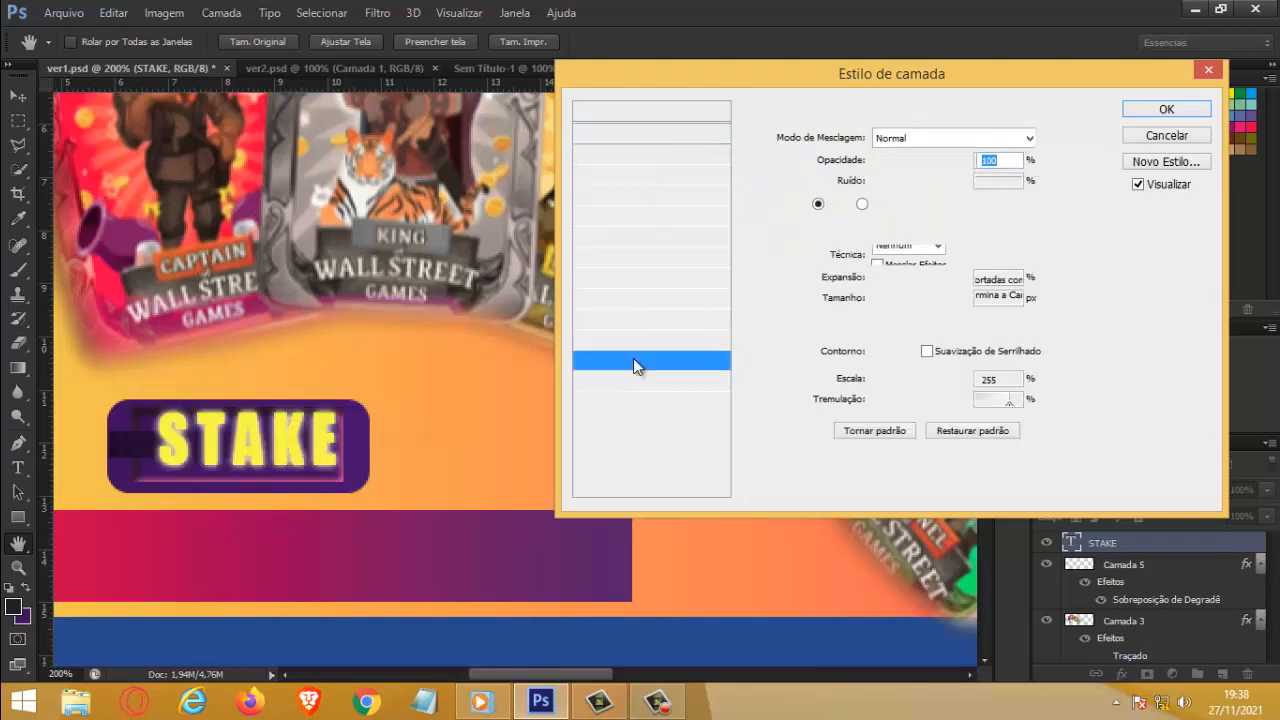
left_click(838, 205)
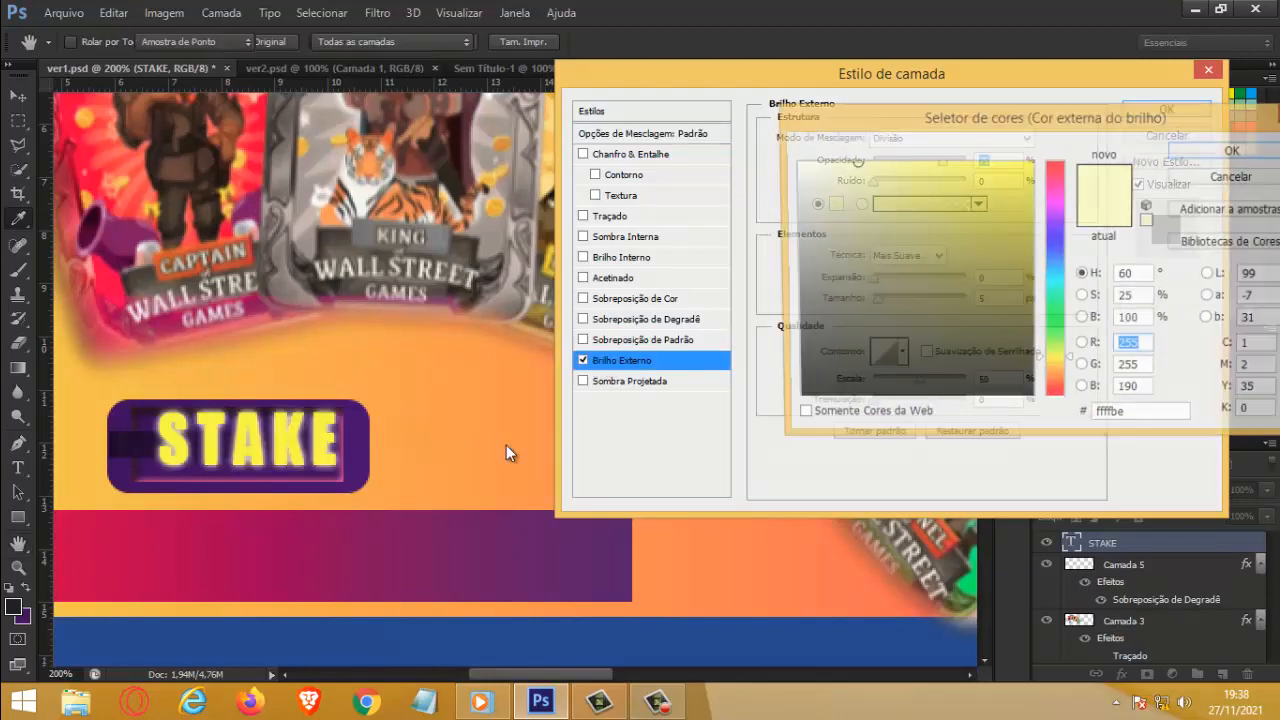
left_click(364, 431)
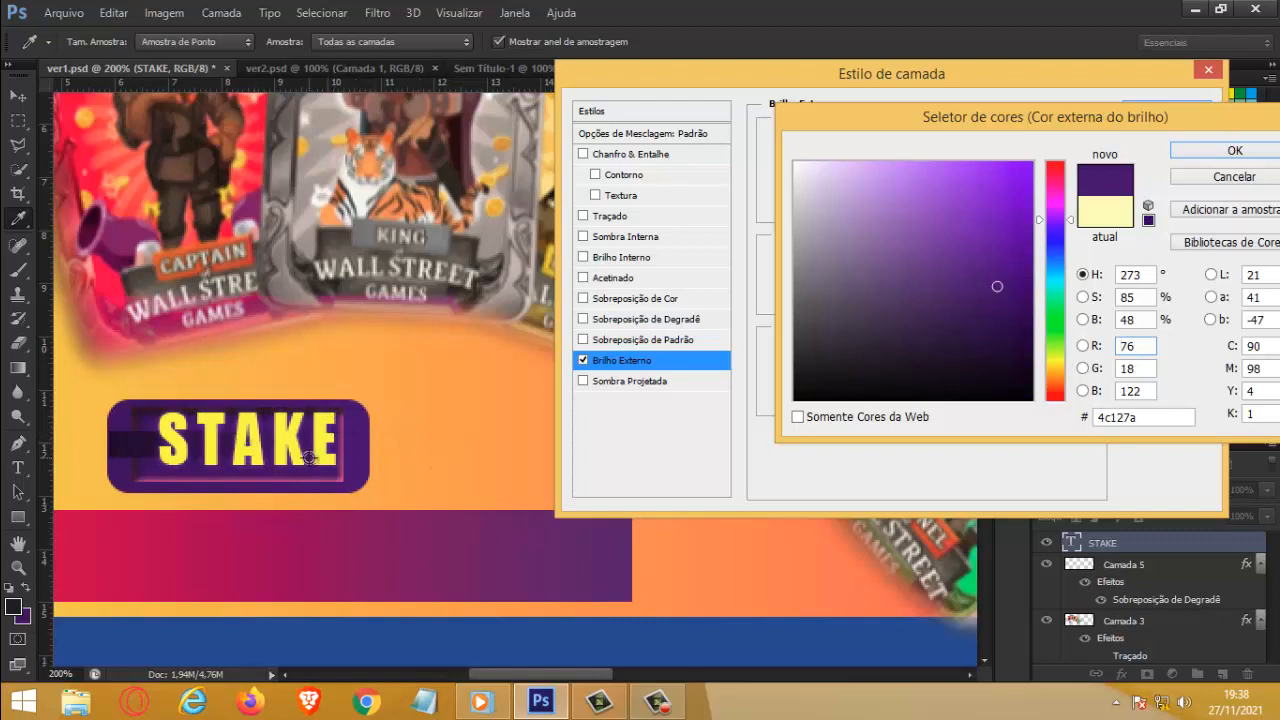
left_click(341, 477)
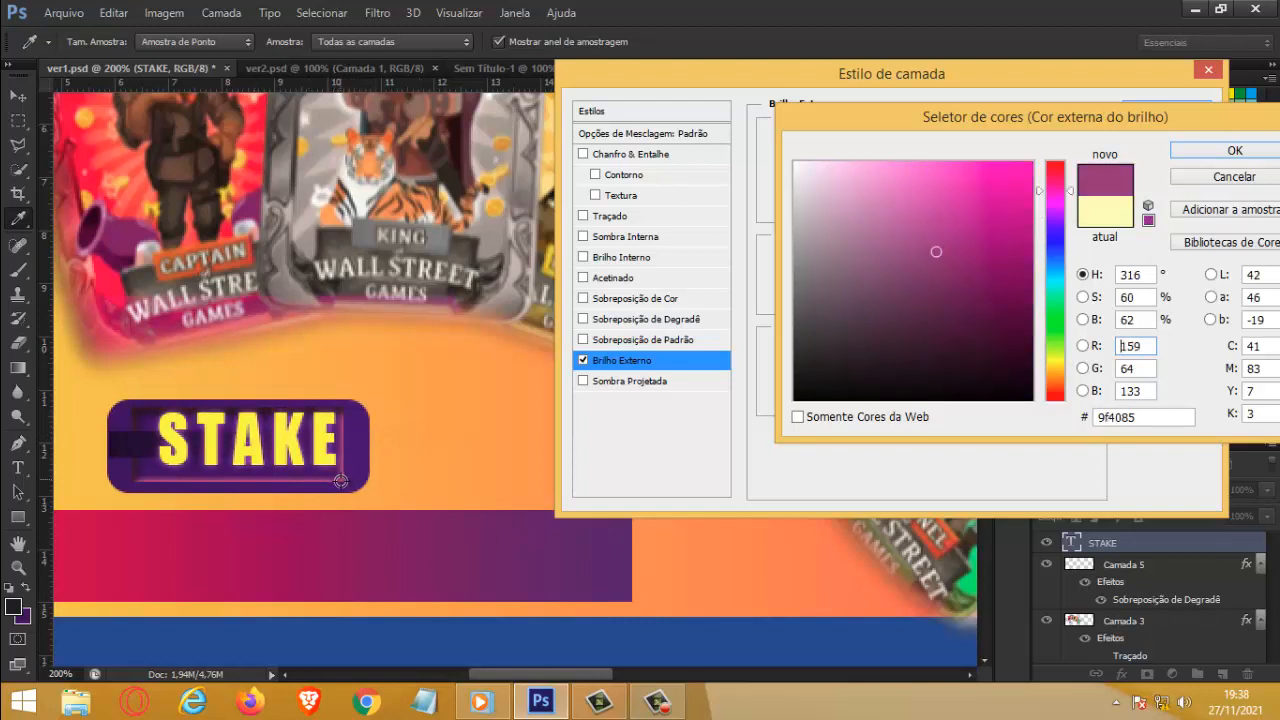
left_click(1268, 148)
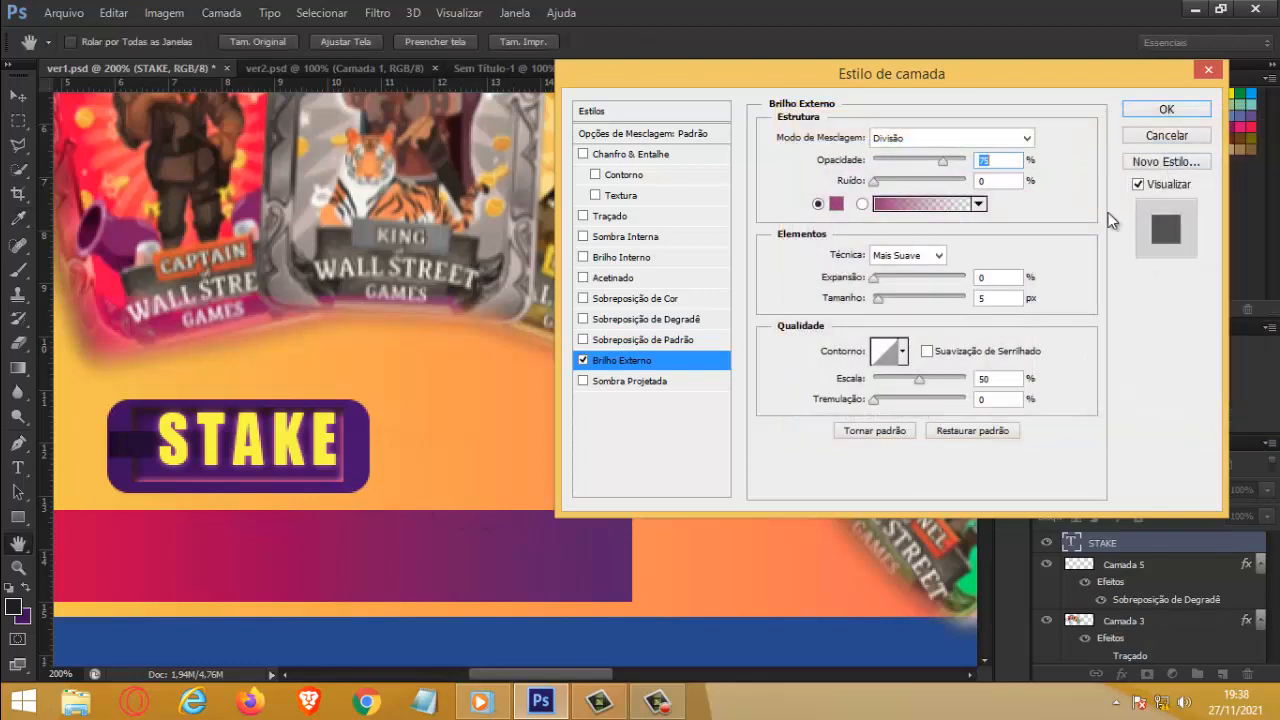
left_click_drag(978, 162, 878, 197)
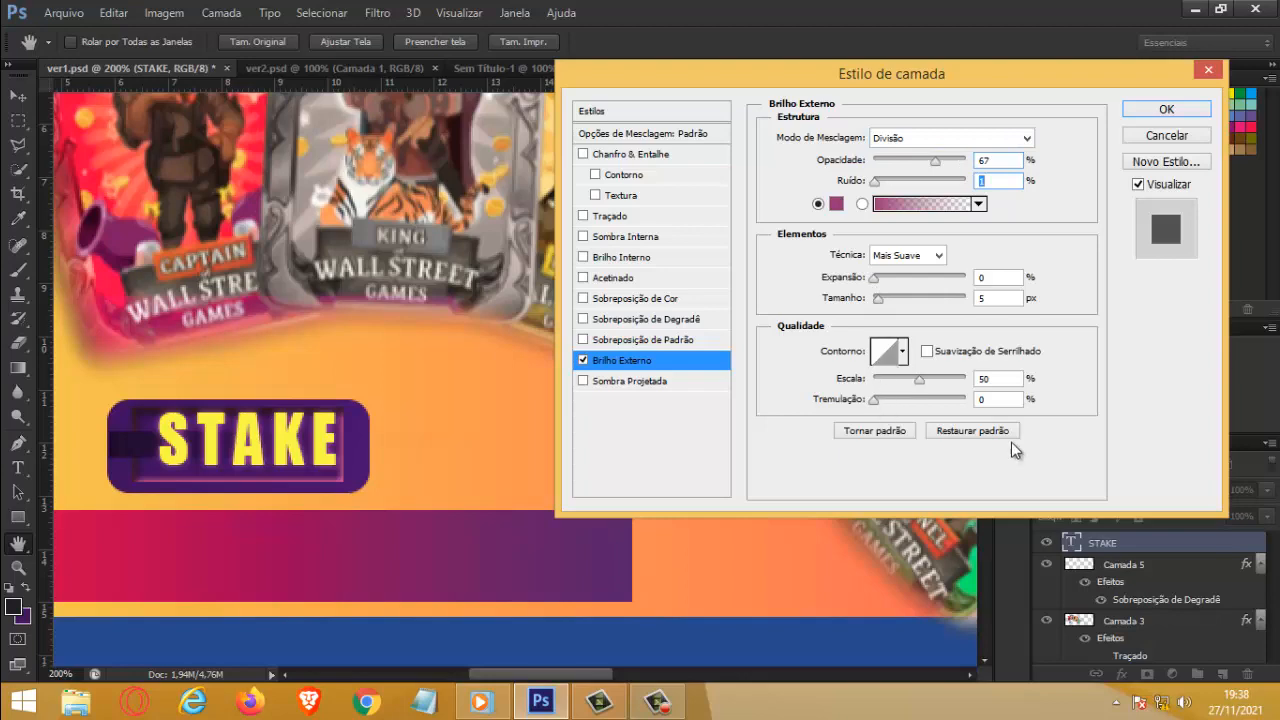
left_click(1170, 110)
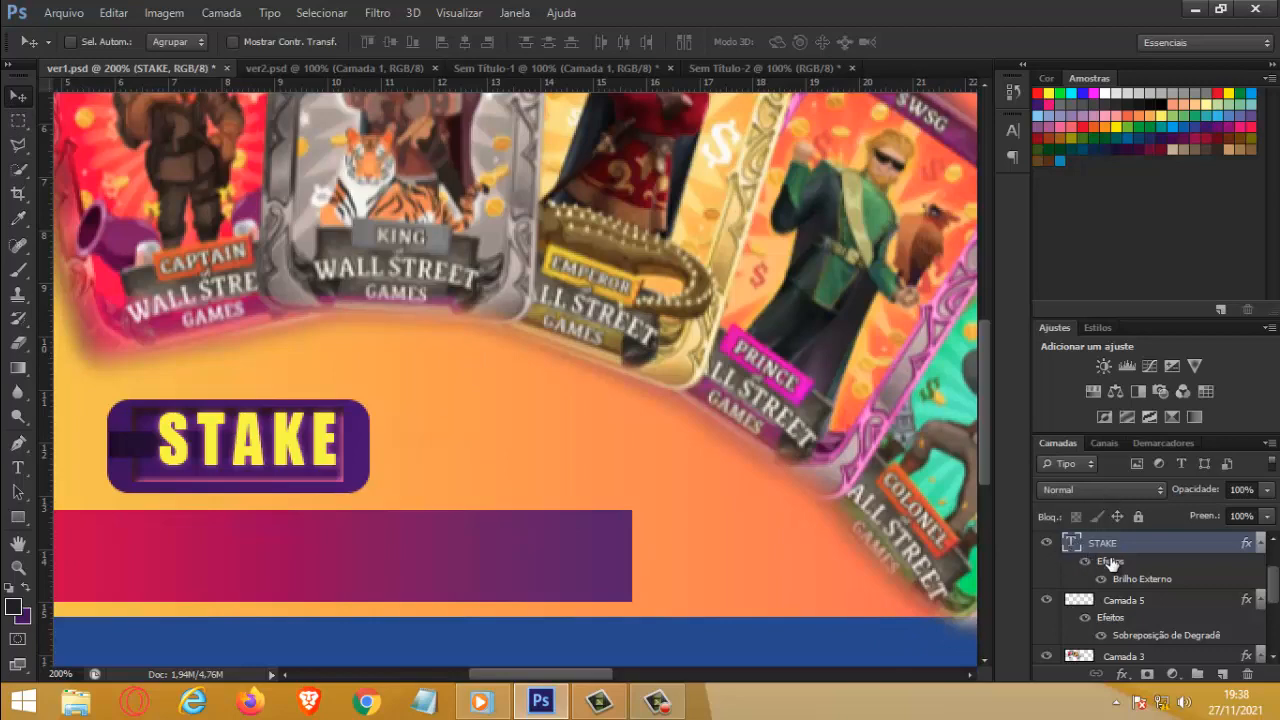
Step: Add a satin effect to the STAKE text with 76% opacity, -90° angle, 17 px distance and 9 px size
double_click(1245, 545)
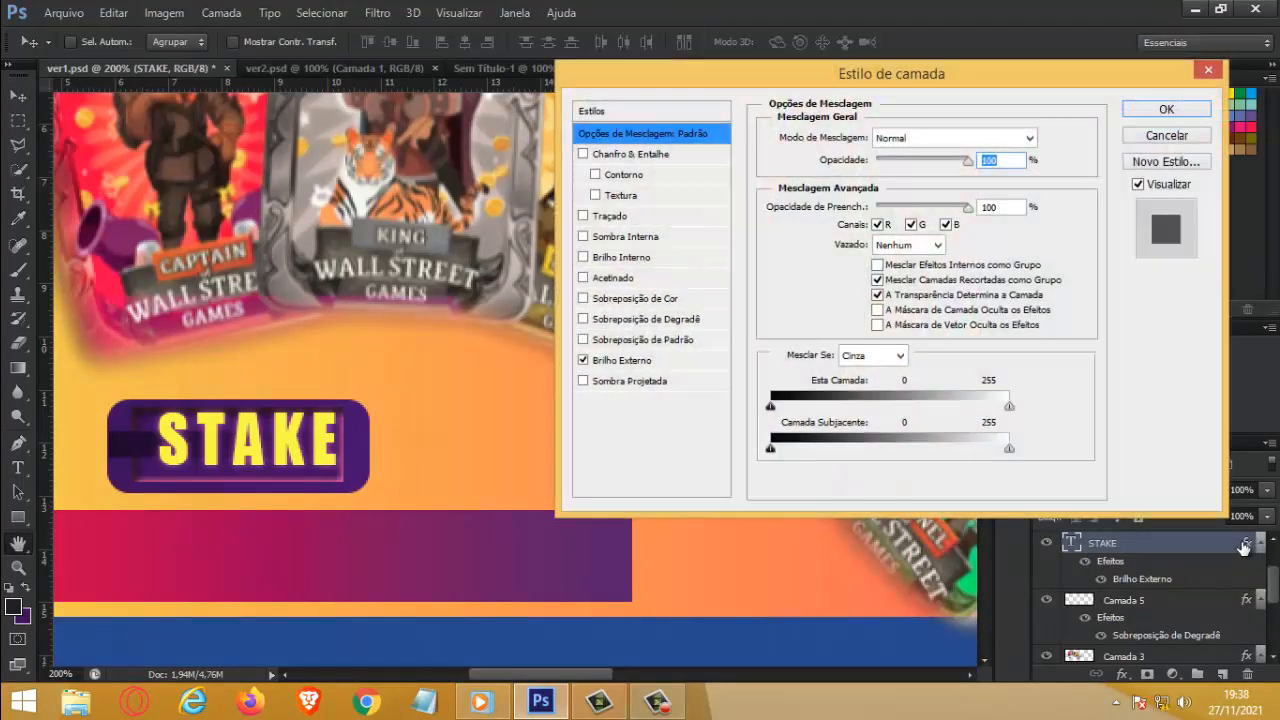
left_click(617, 279)
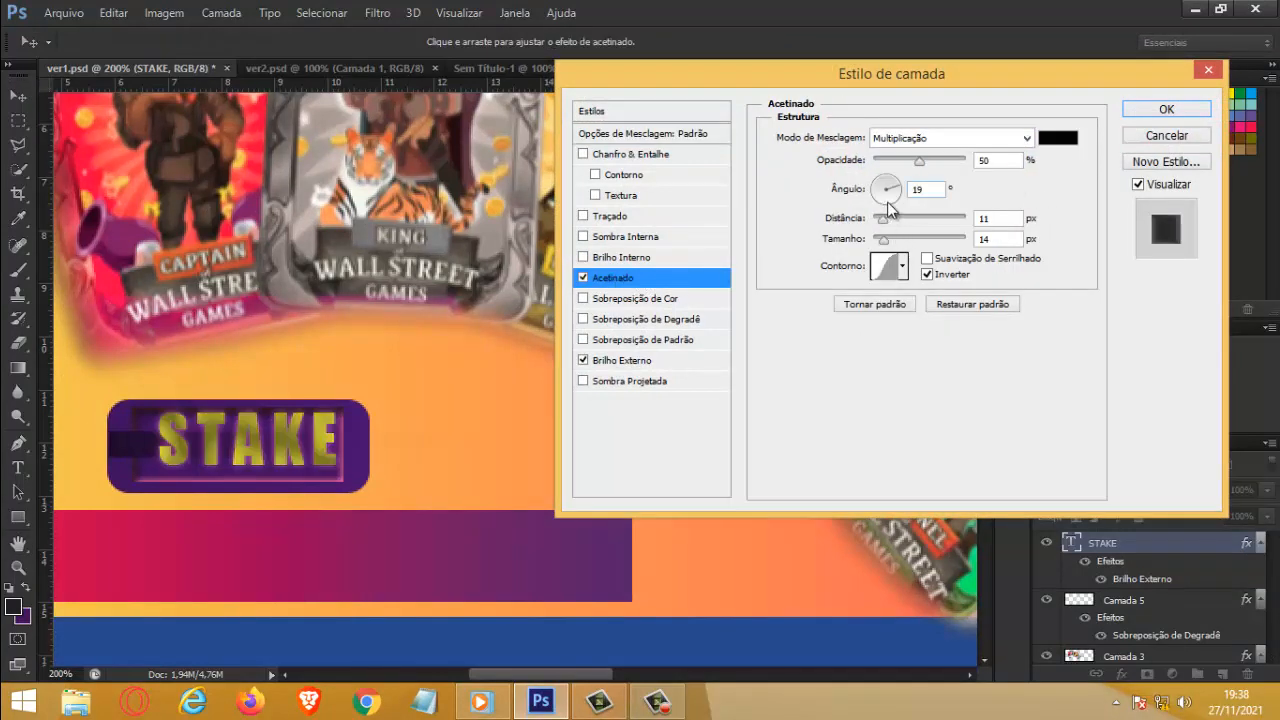
mouse_move(888, 207)
left_mouse_down()
mouse_move(895, 196)
mouse_move(887, 222)
left_mouse_up()
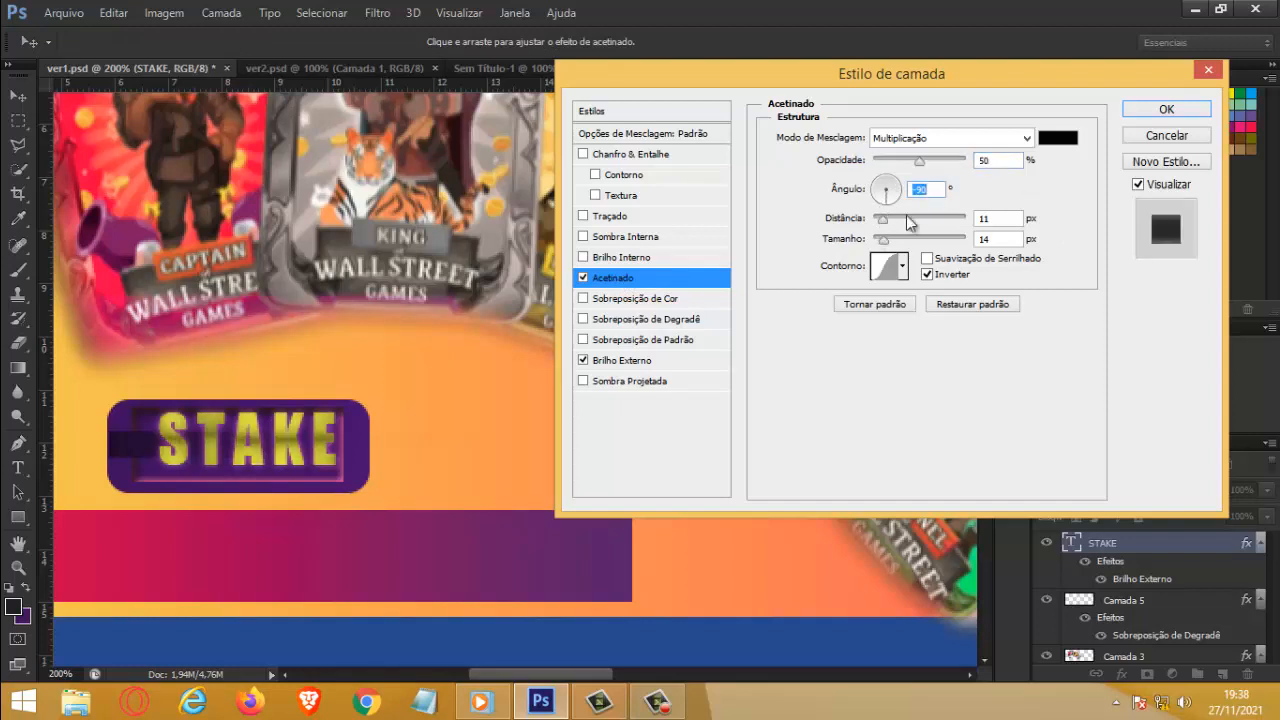
left_click_drag(922, 160, 949, 164)
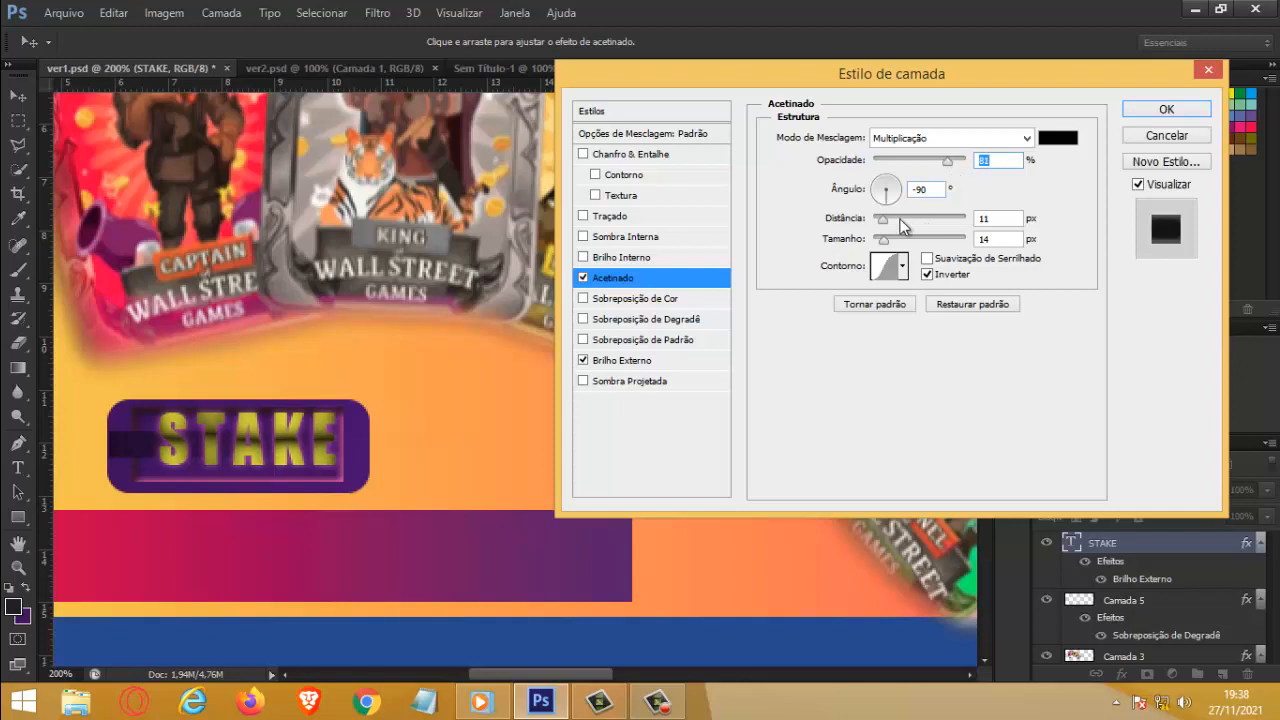
mouse_move(886, 225)
left_mouse_down()
mouse_move(904, 226)
mouse_move(882, 247)
mouse_move(888, 219)
left_mouse_up()
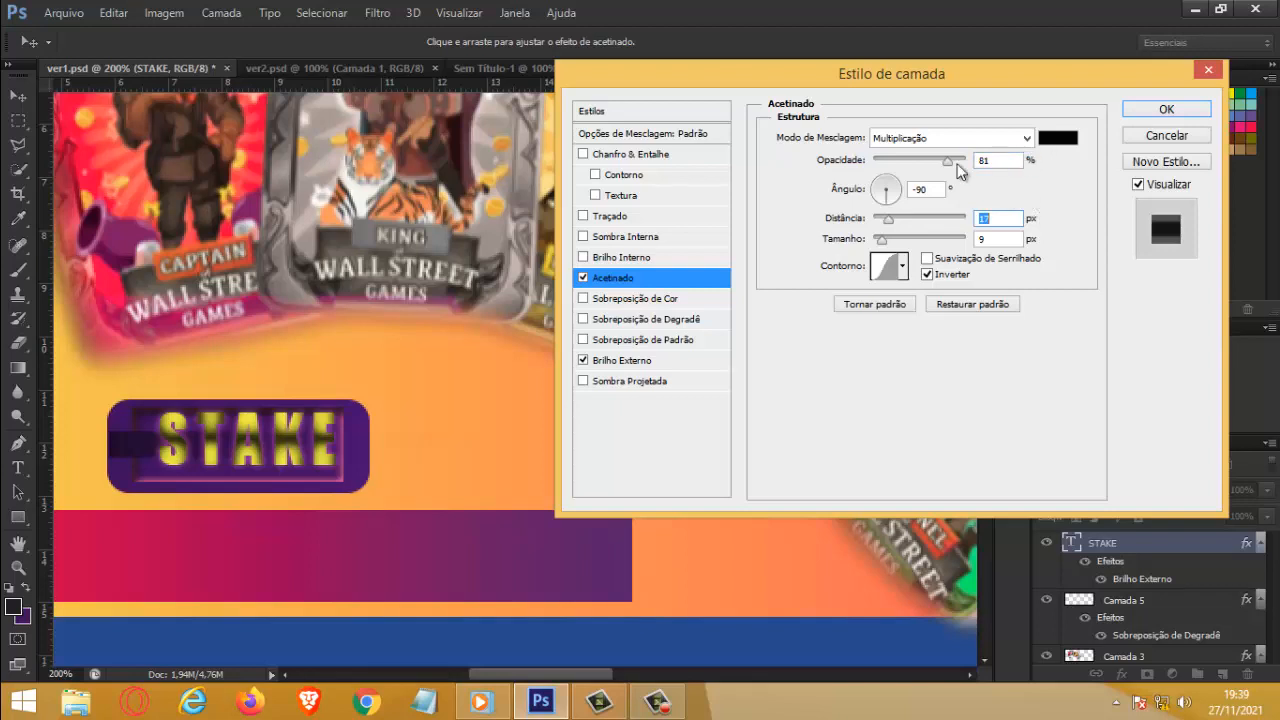
left_click_drag(943, 162, 945, 162)
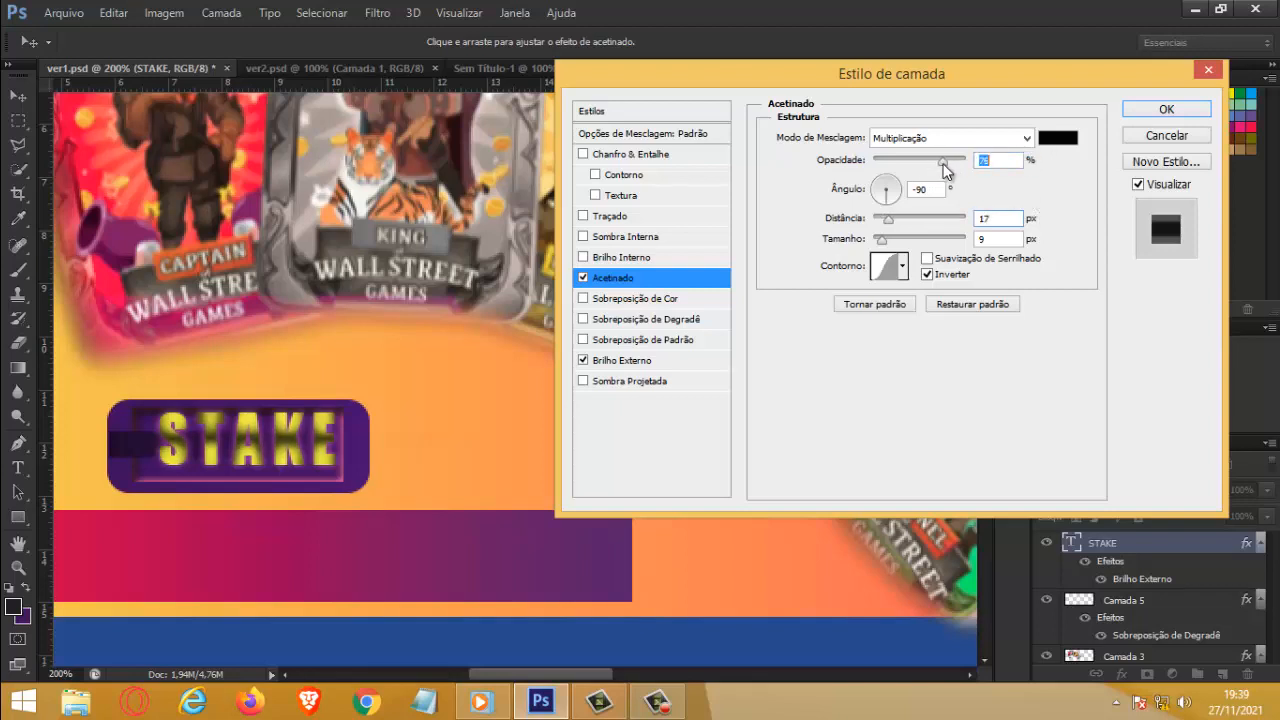
left_click(1197, 111)
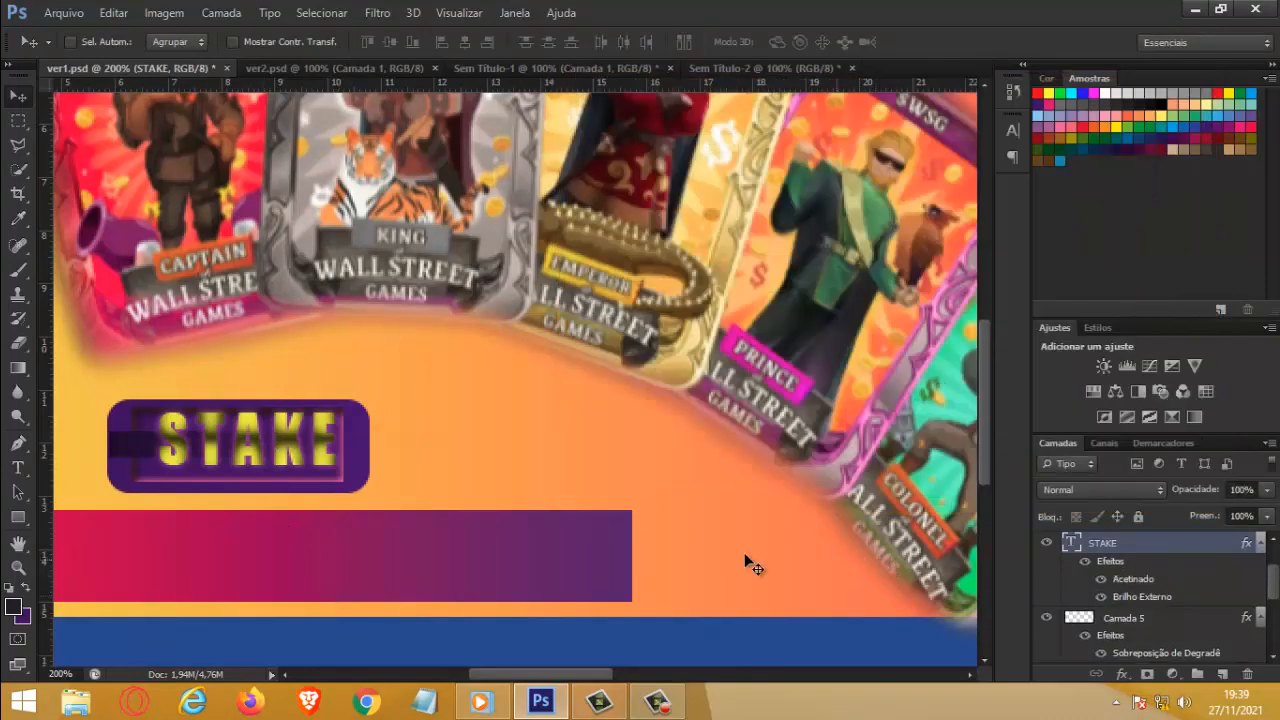
Step: Nudge the STAKE text slightly up and to the left inside the purple button's frame
left_click(18, 566)
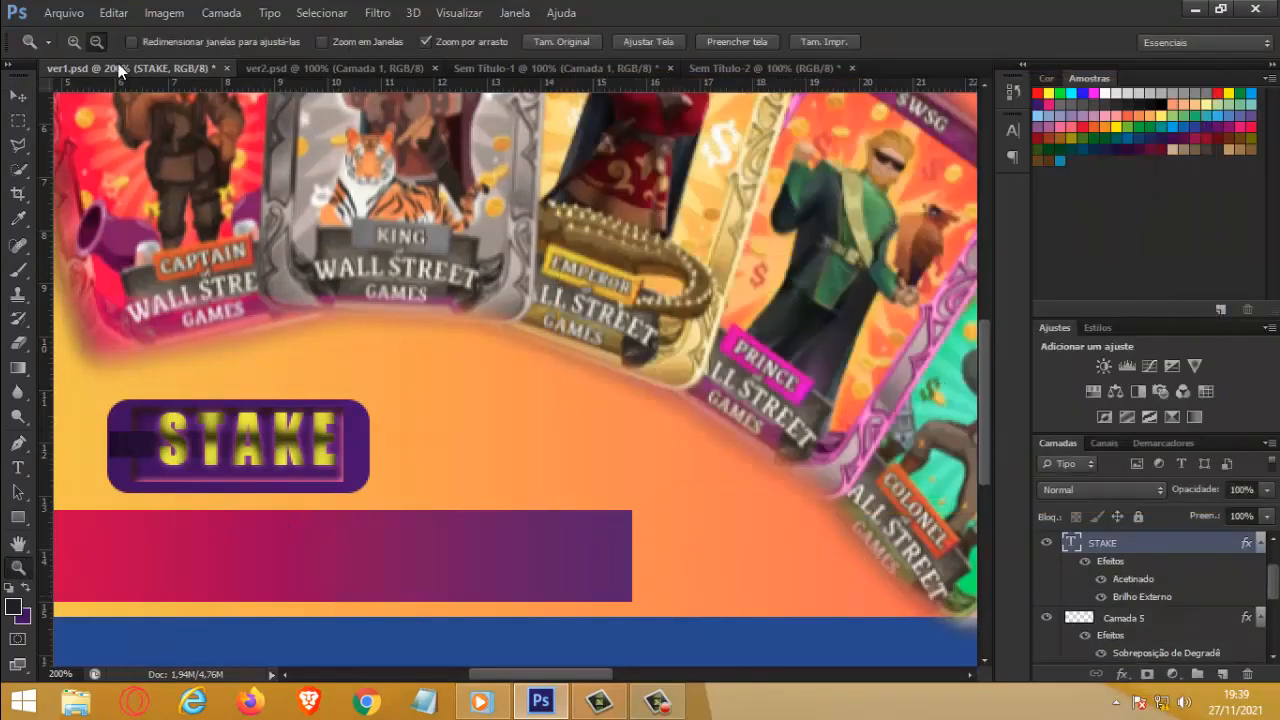
left_click(309, 491)
left_click_drag(487, 505, 591, 491)
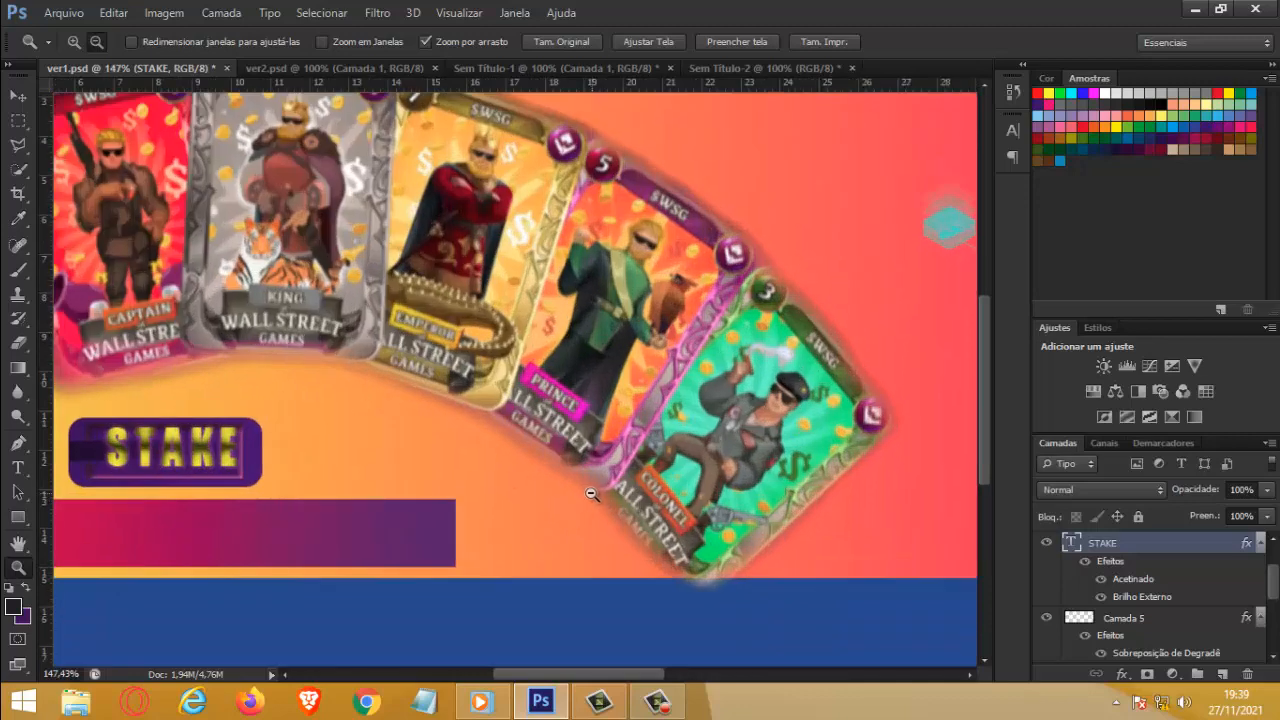
left_click(593, 492)
left_click(542, 468, "alt")
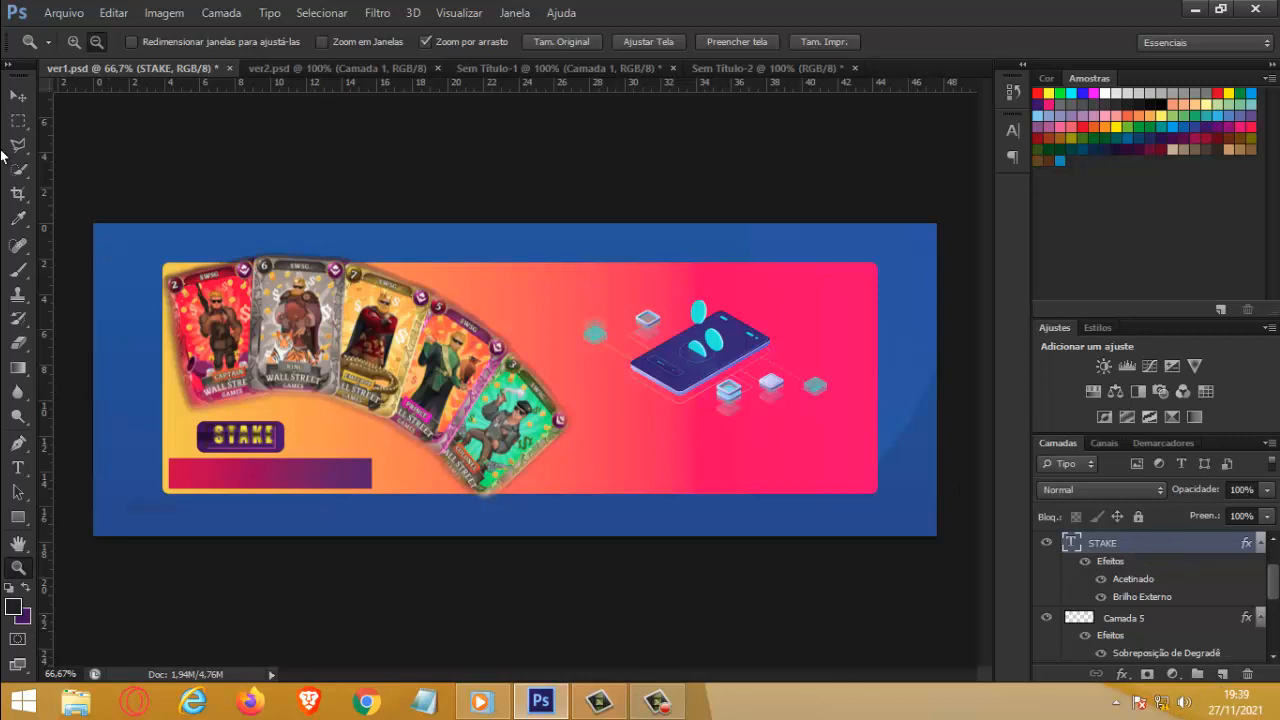
left_click(15, 96)
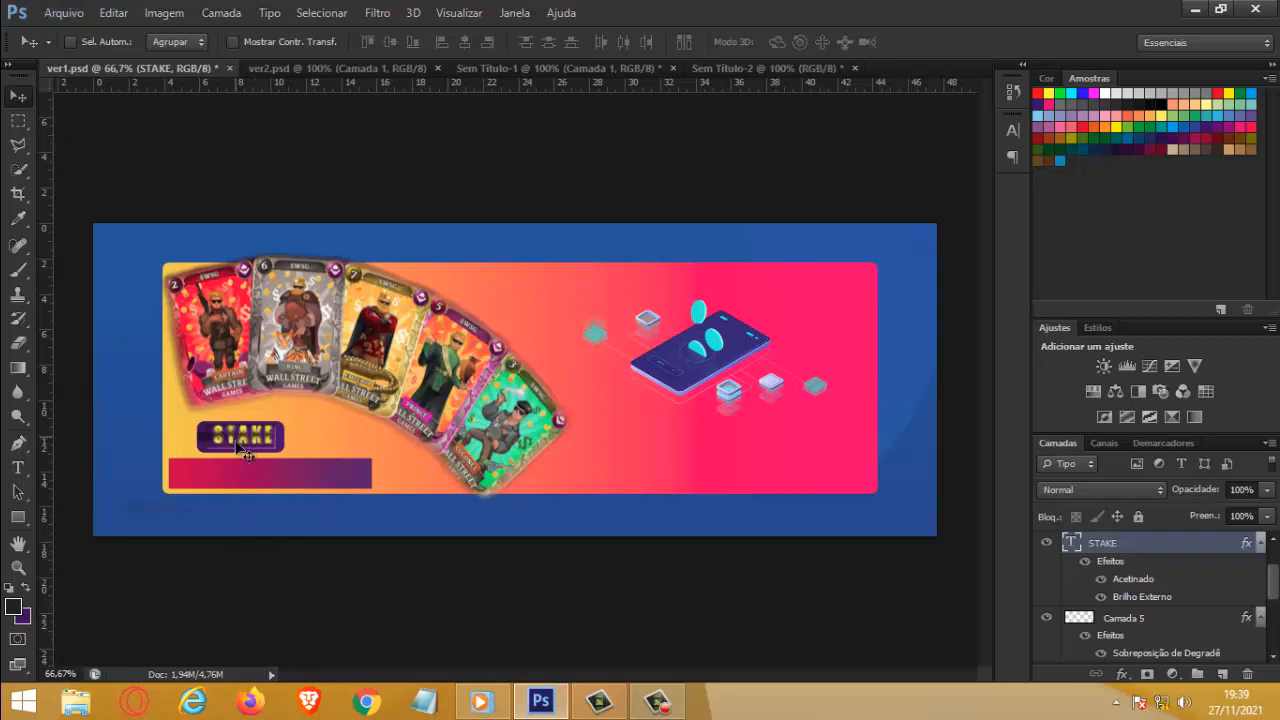
left_click_drag(238, 445, 234, 446)
key("Up")
key("Up")
key("Up")
key("Left")
key("Left")
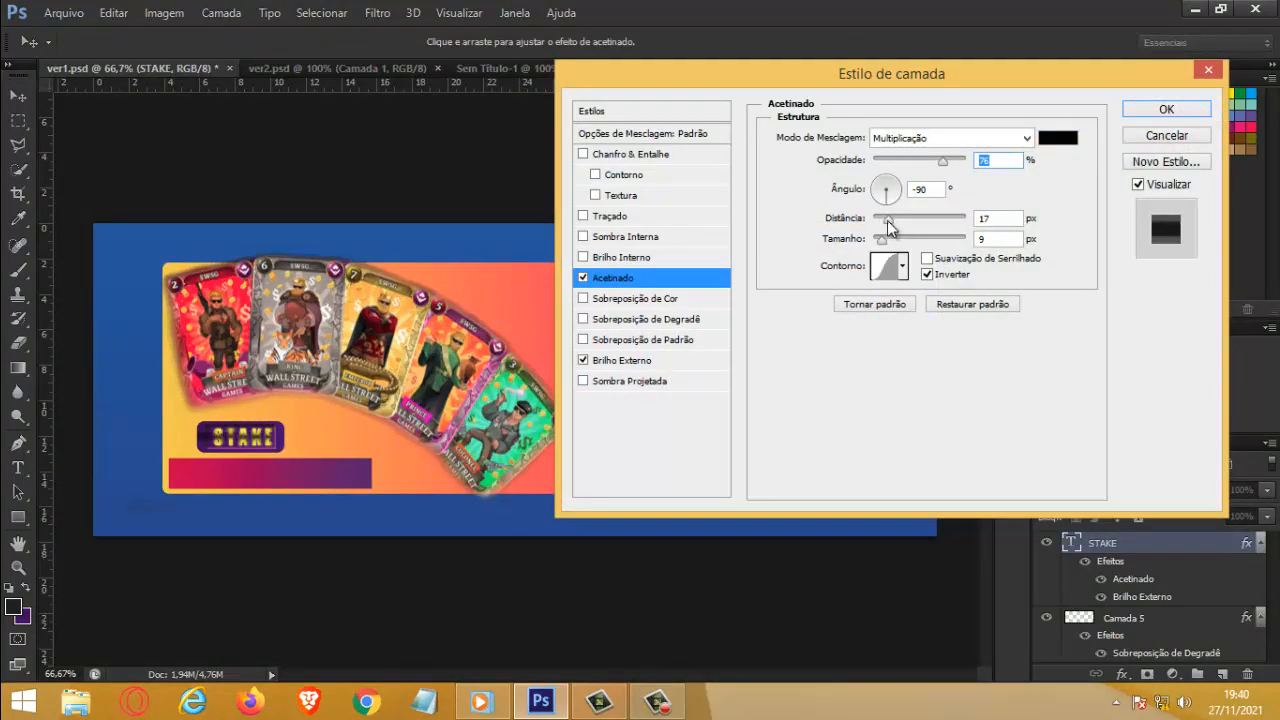
Step: Reduce the STAKE text's satin distance to 14 px and recolour the text with the banner's golden yellow, f6d04c
left_click_drag(887, 220, 888, 231)
left_click(1160, 112)
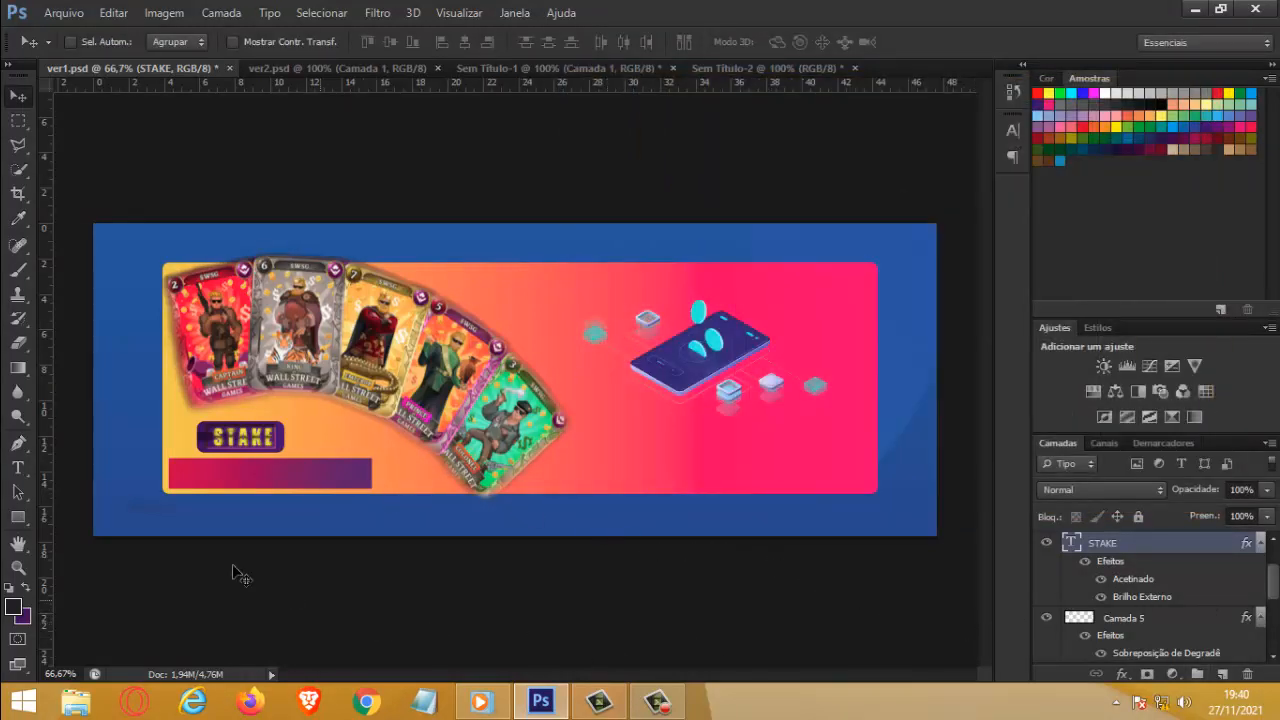
double_click(1073, 546)
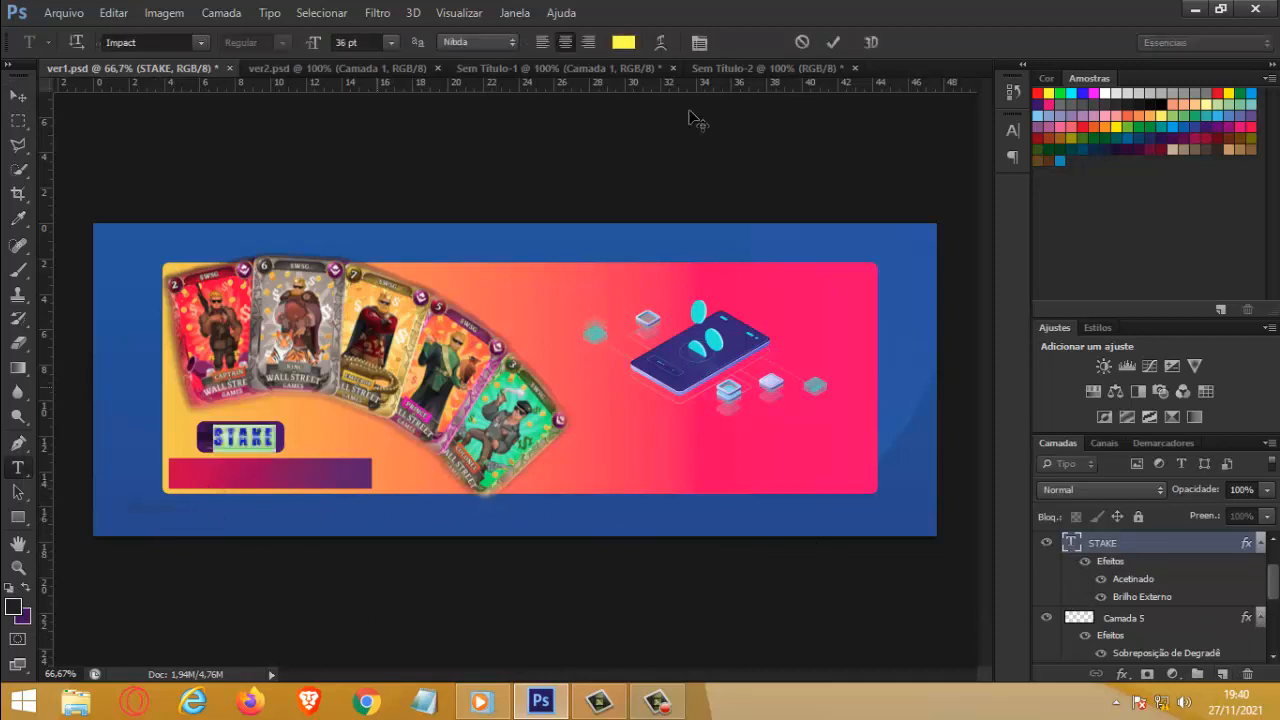
left_click(623, 42)
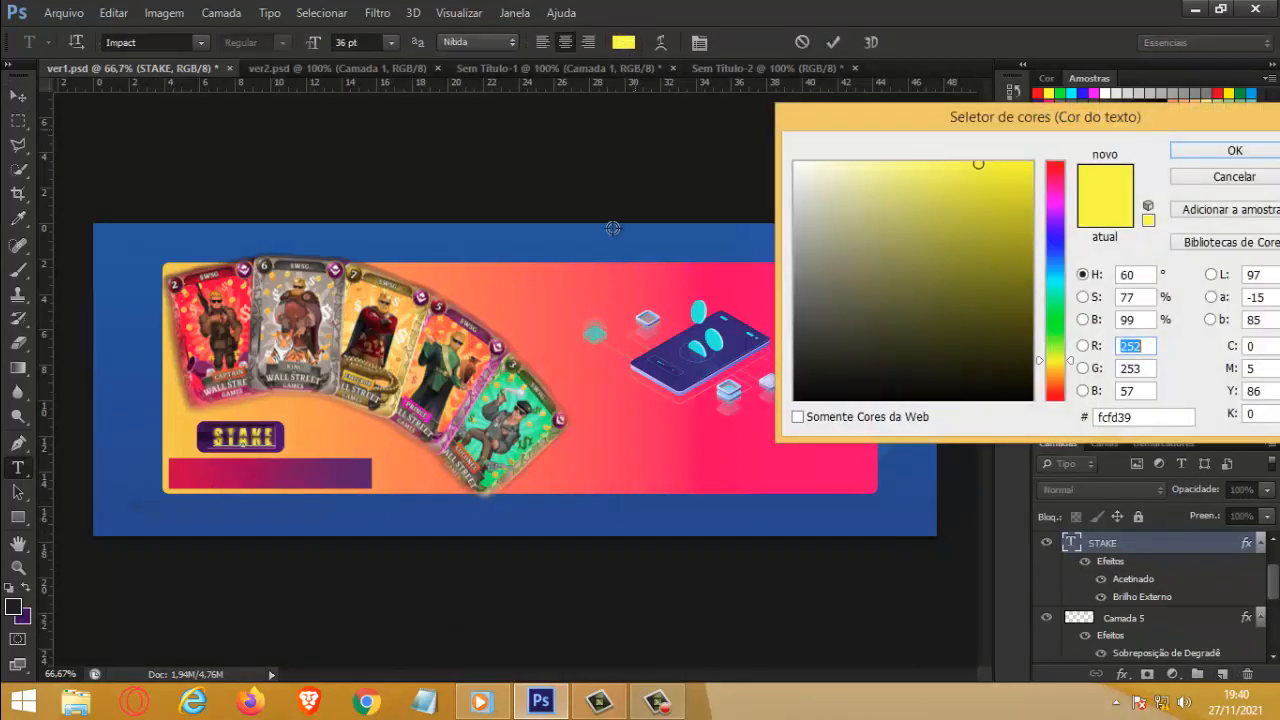
left_click(170, 362)
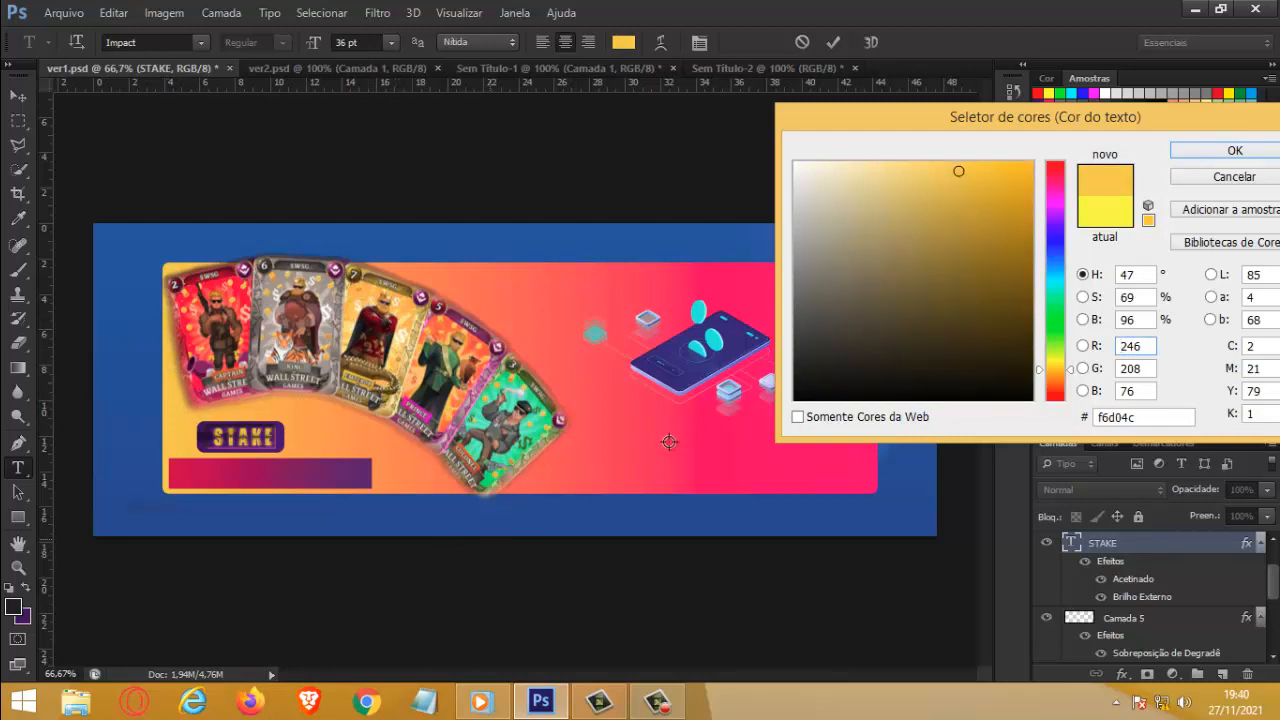
left_click(1246, 152)
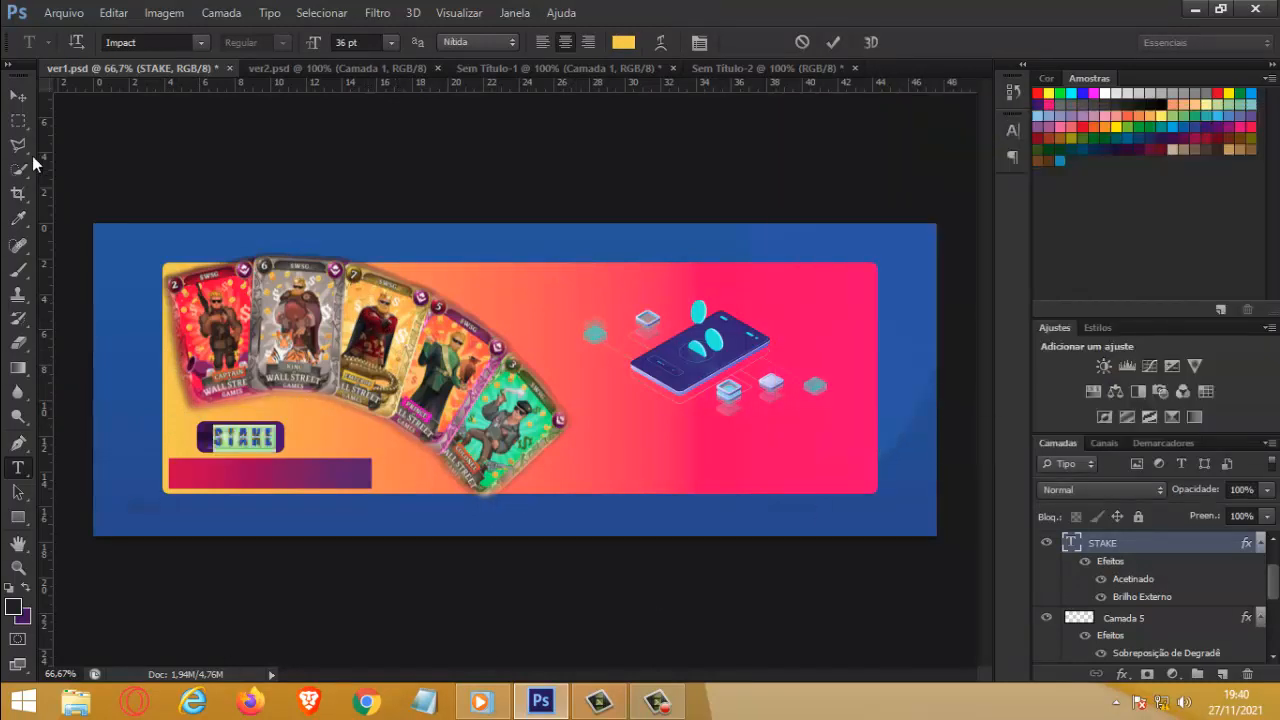
left_click(18, 96)
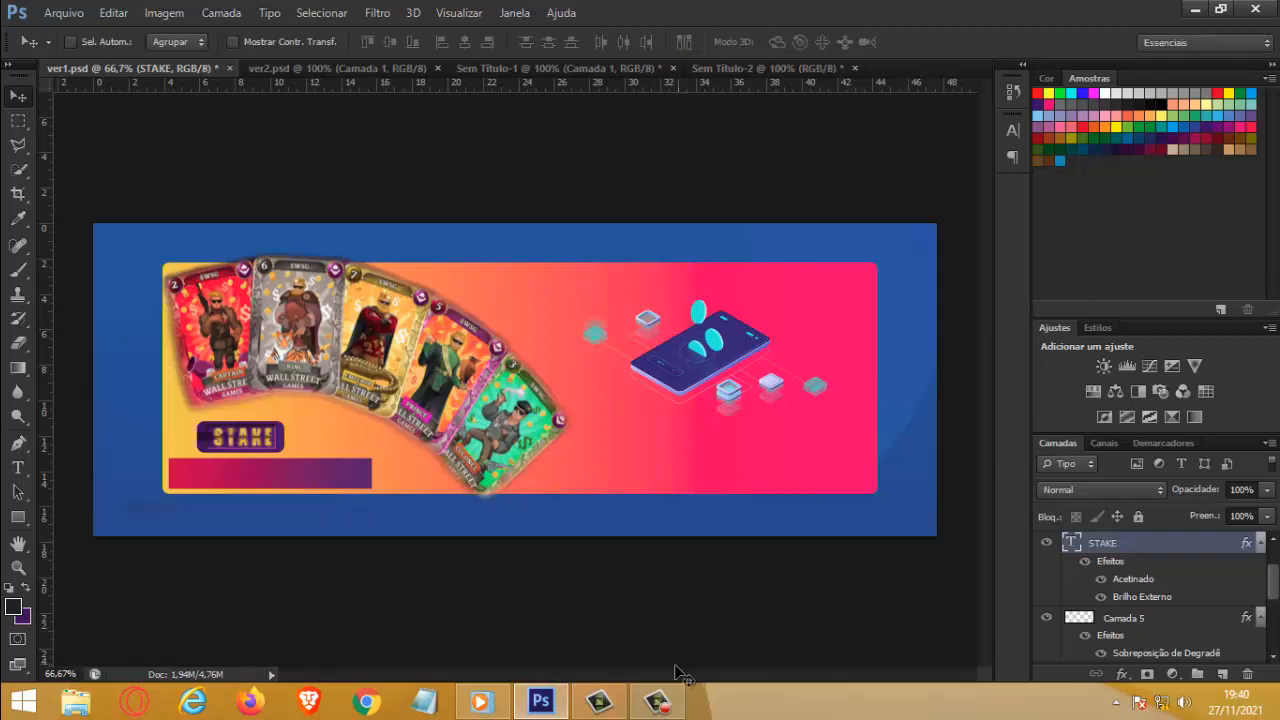
left_click(676, 708)
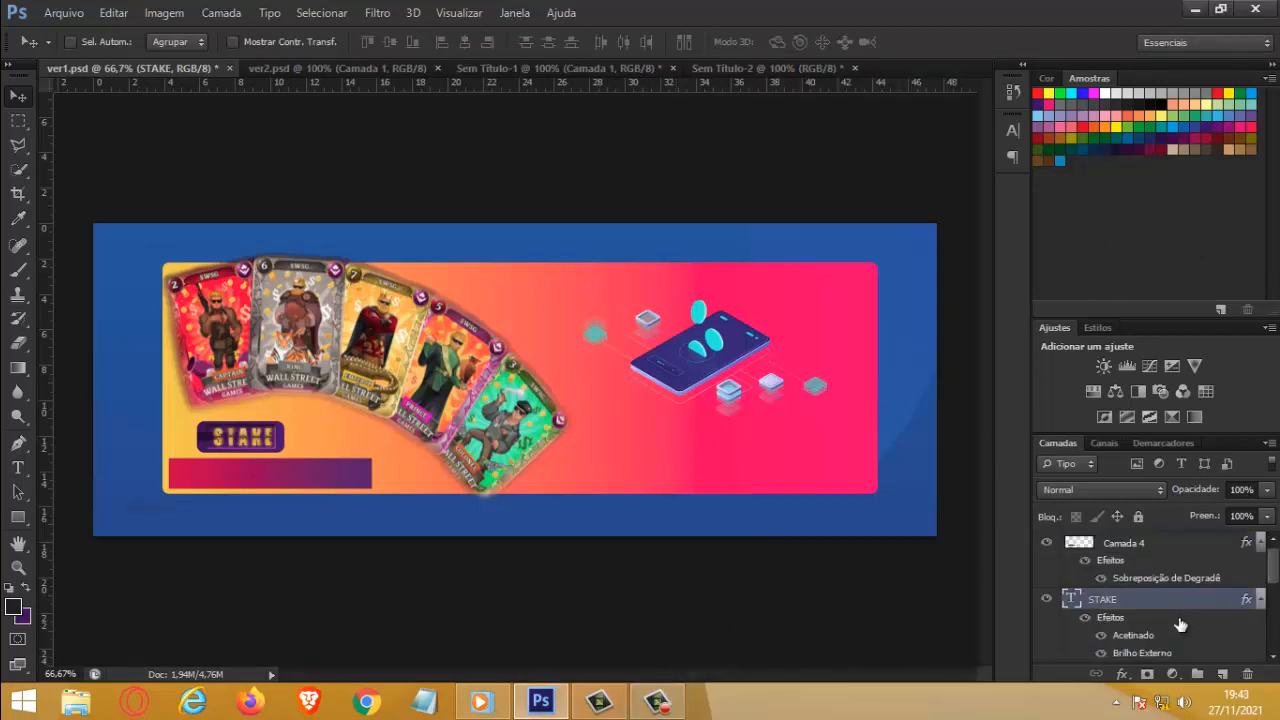
left_click(657, 704)
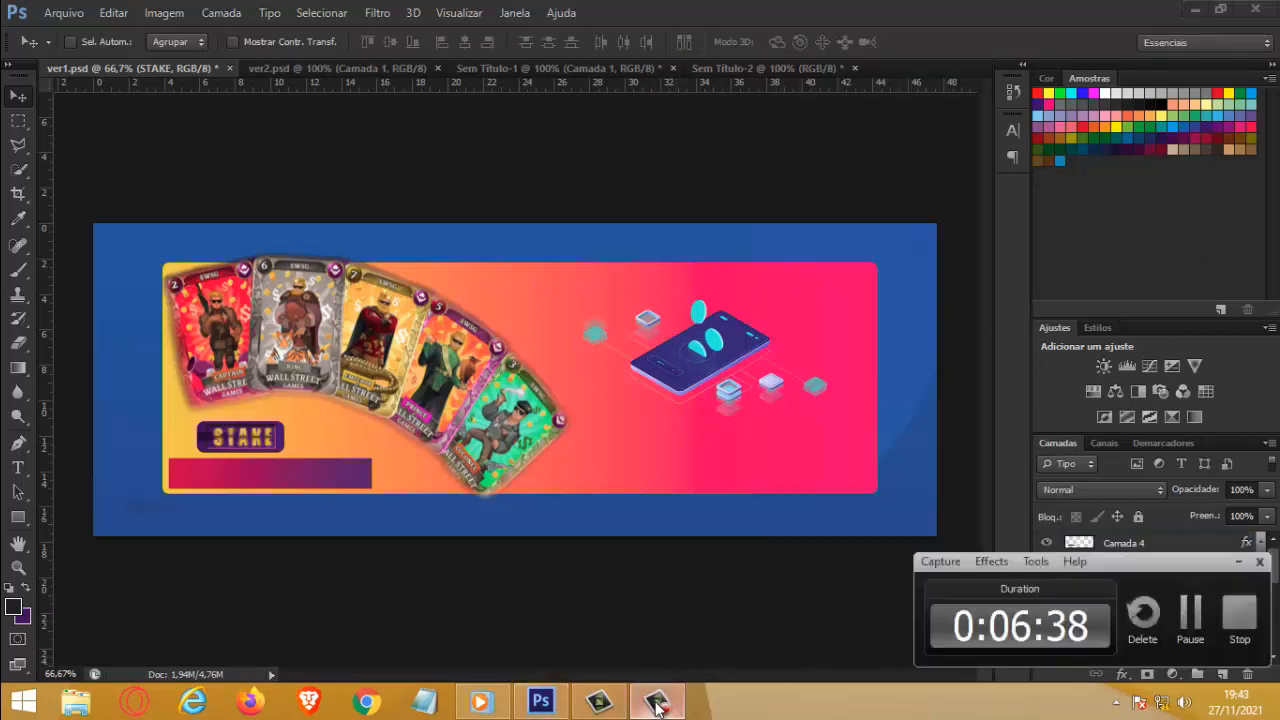
left_click(655, 704)
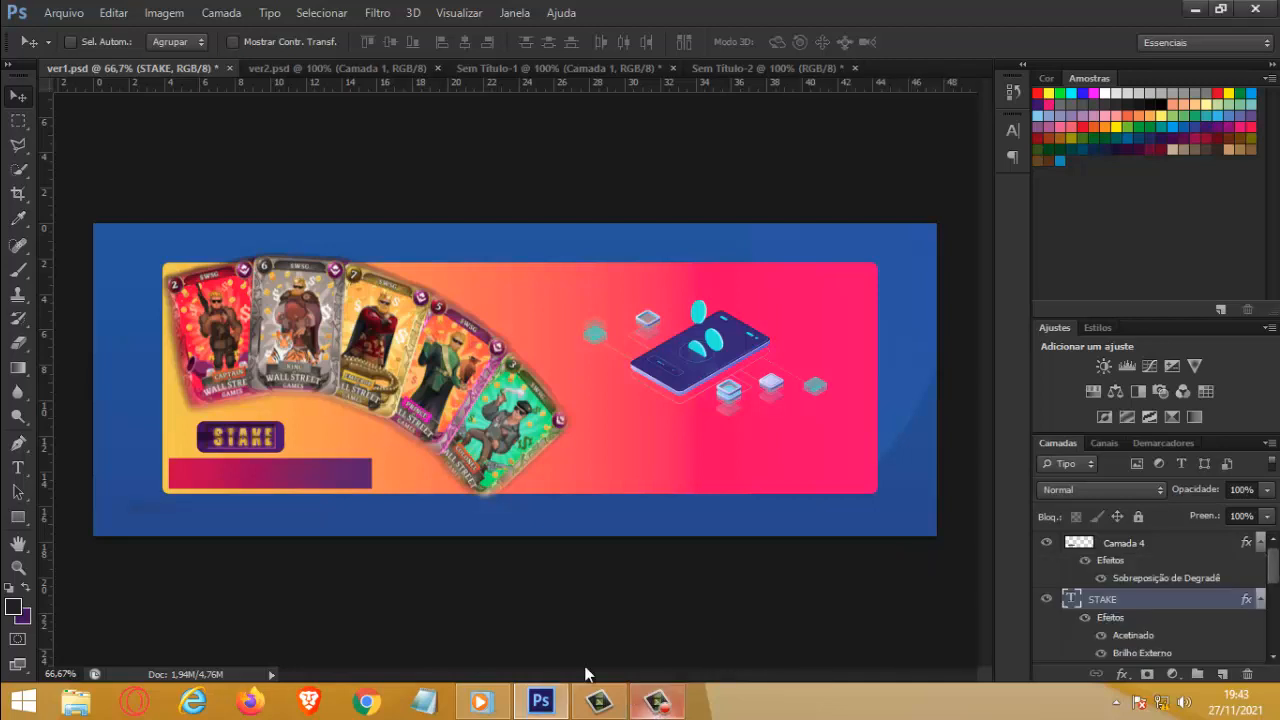
Step: Hide the Camada 4 gradient strip and marquee-select the banner's left part over its full height, up to just past the green card
left_click(1046, 548)
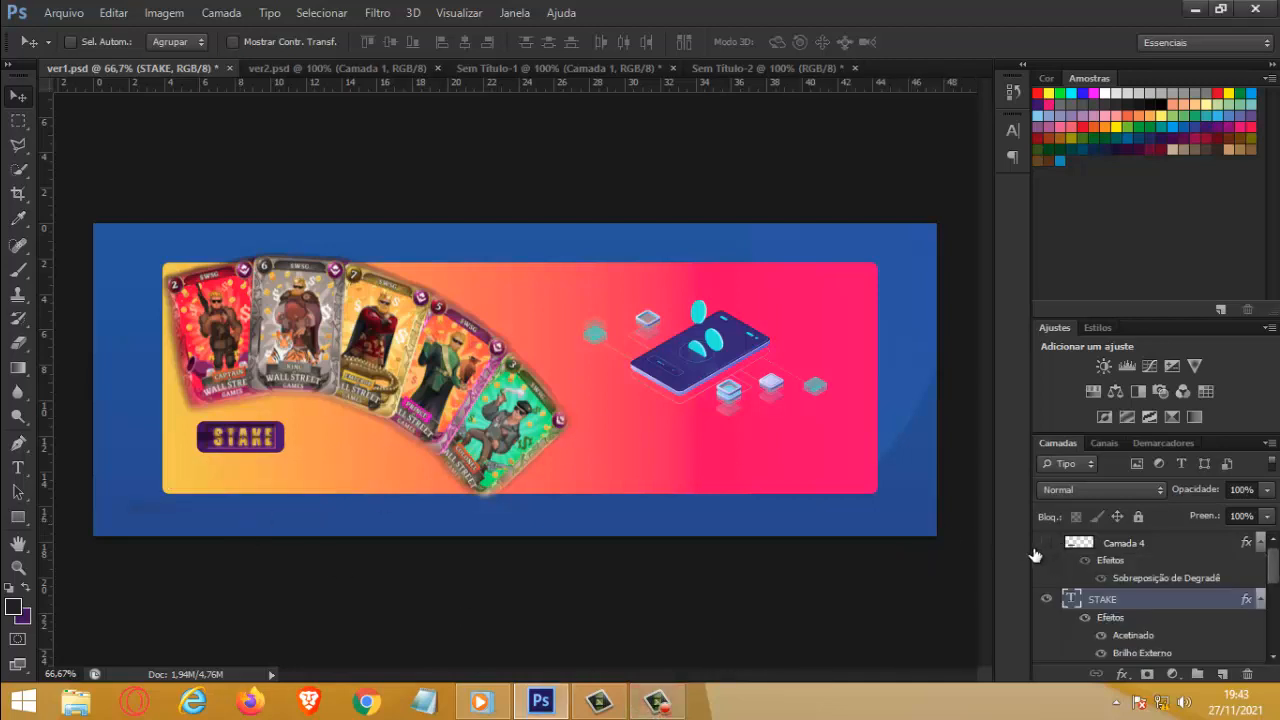
left_click(17, 121)
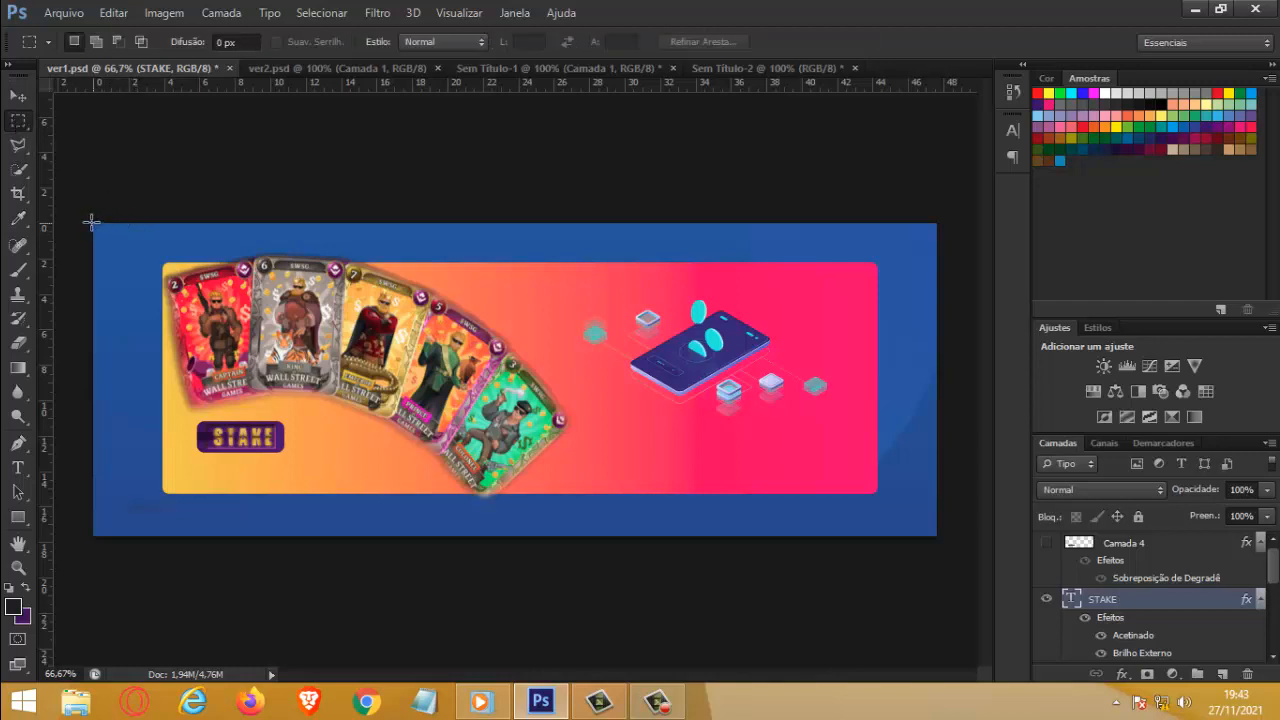
left_click_drag(93, 222, 582, 531)
left_click_drag(580, 533, 580, 535)
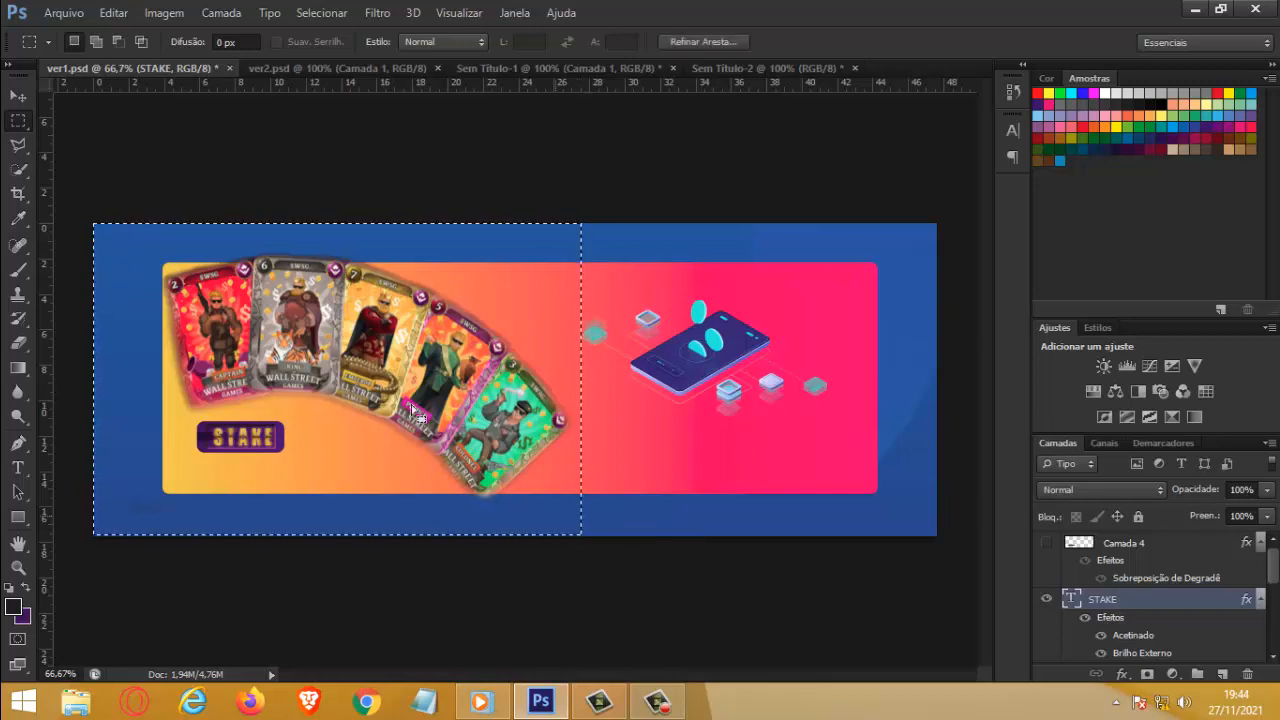
Step: Copy the selected left part of the banner merged from all visible layers
left_click(114, 13)
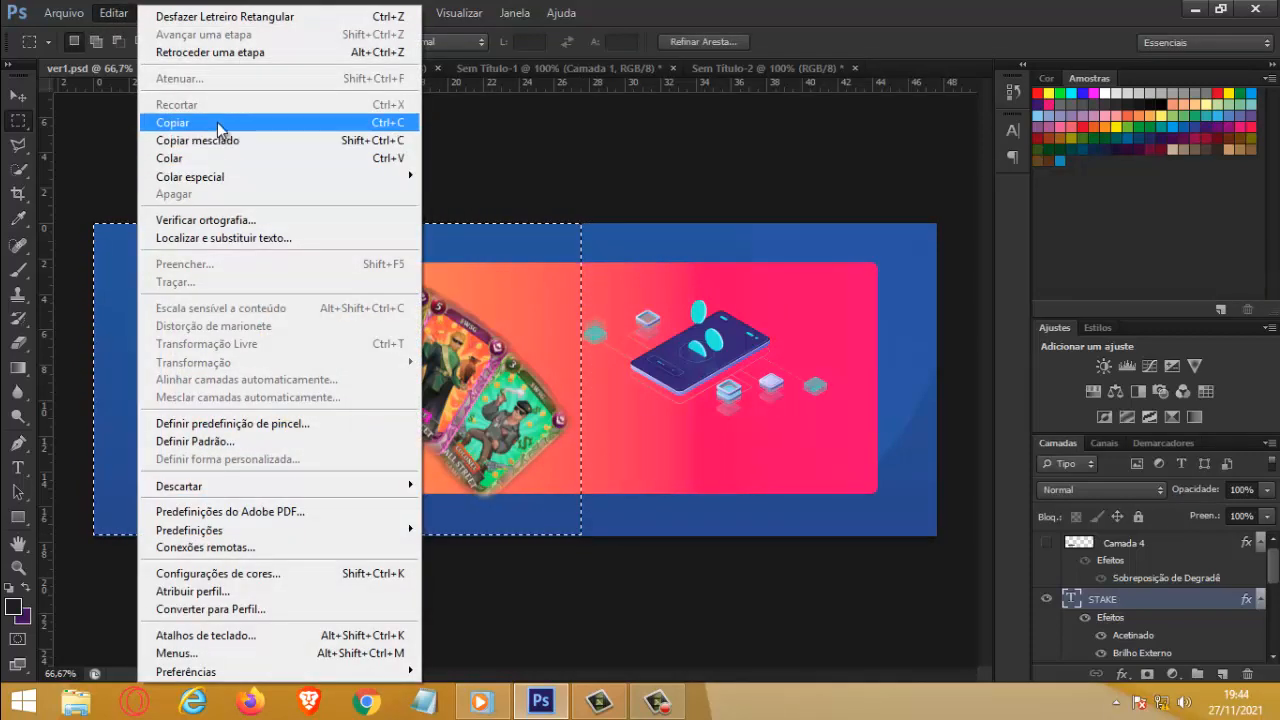
left_click(217, 122)
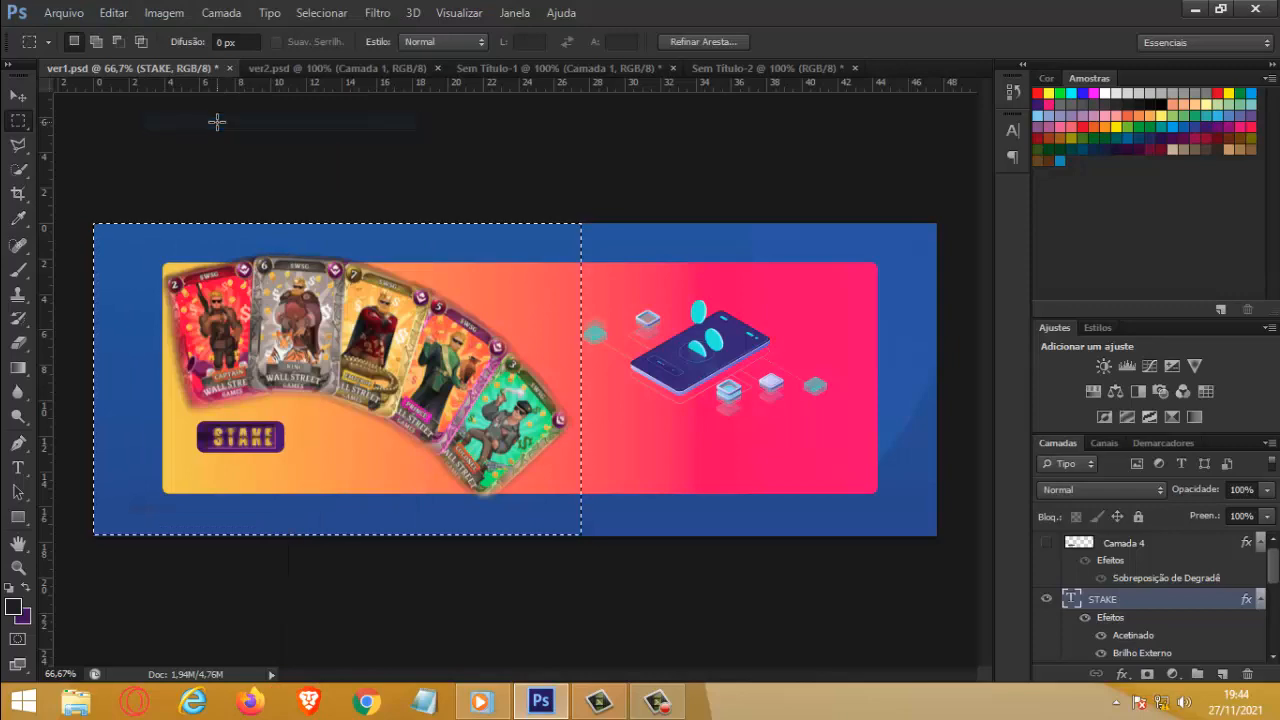
left_click(110, 13)
left_click(220, 140)
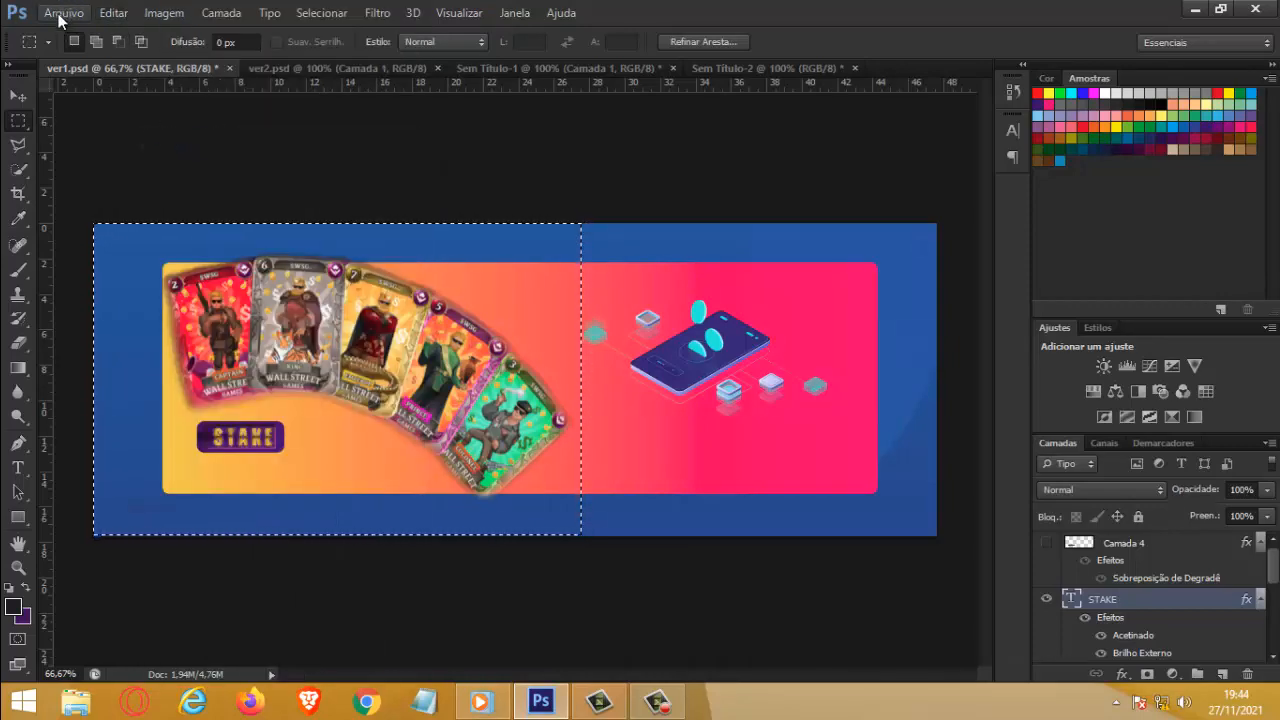
Step: Create a new 782 × 500 px document from the clipboard preset and paste the copied banner part in place
left_click(62, 12)
left_click(85, 36)
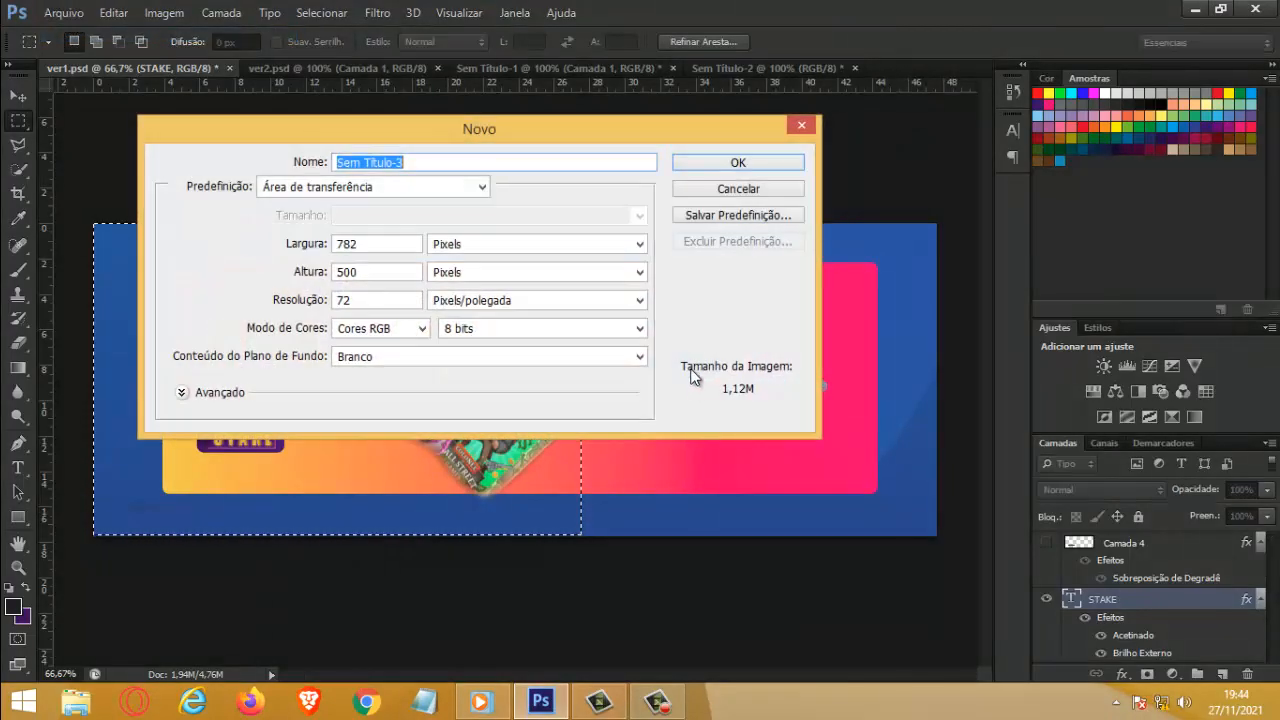
left_click(700, 165)
left_click(113, 13)
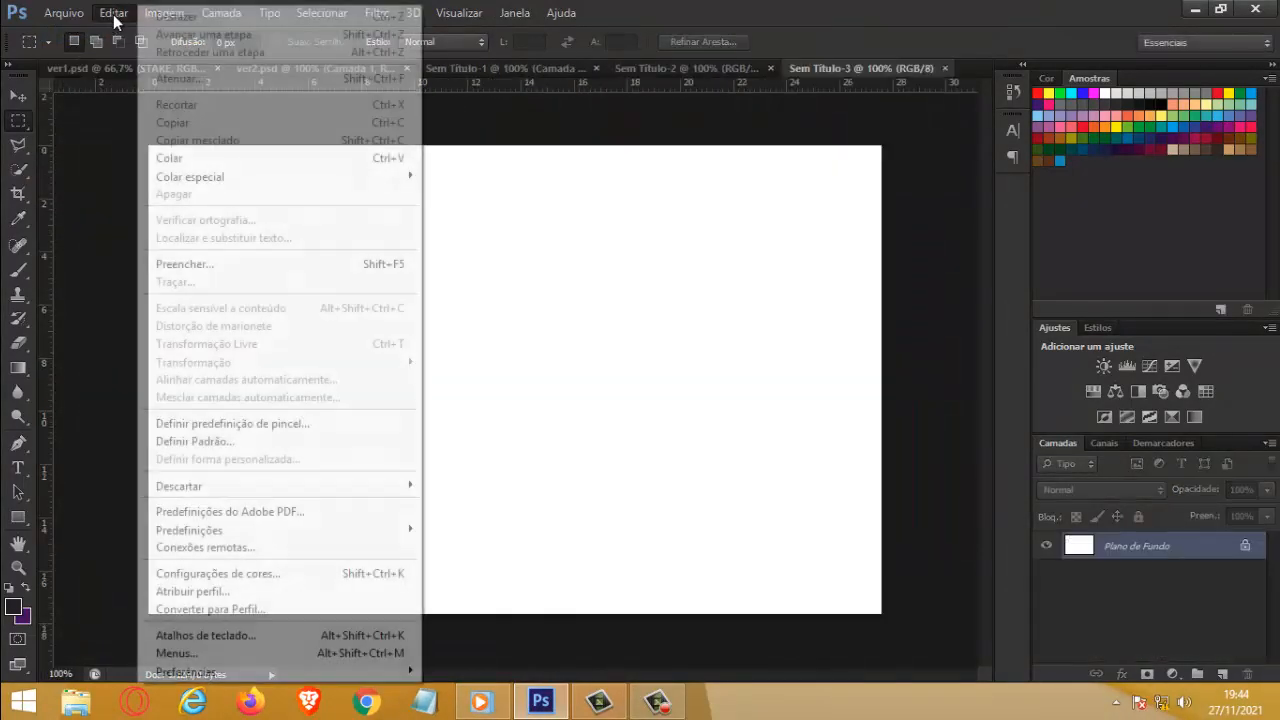
mouse_move(196, 176)
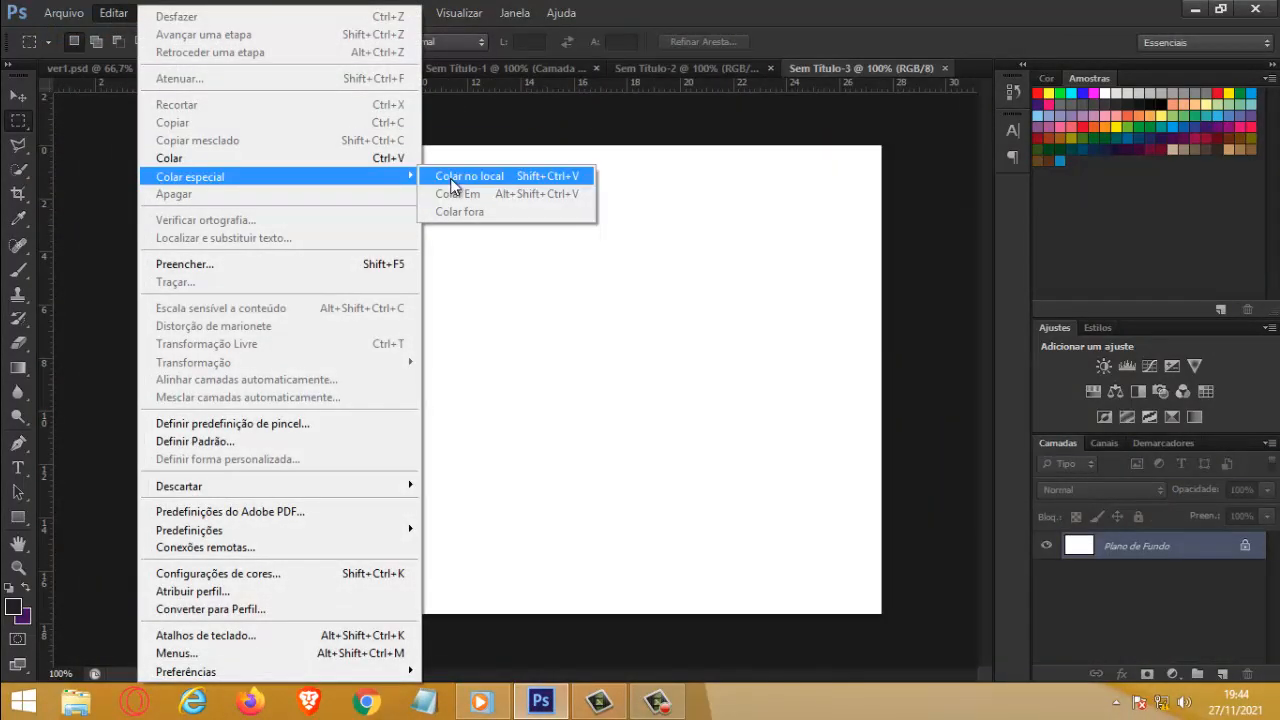
left_click(450, 177)
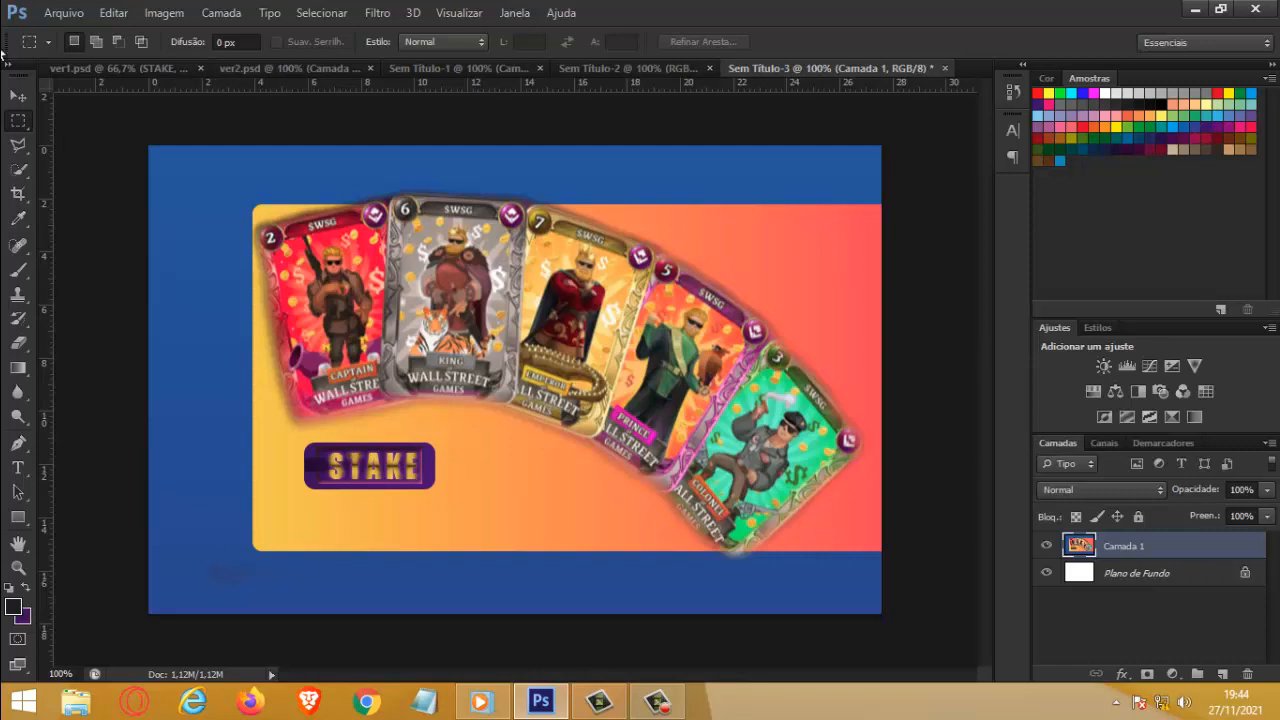
Step: Look through the other open documents and return to ver1.psd
left_click(649, 70)
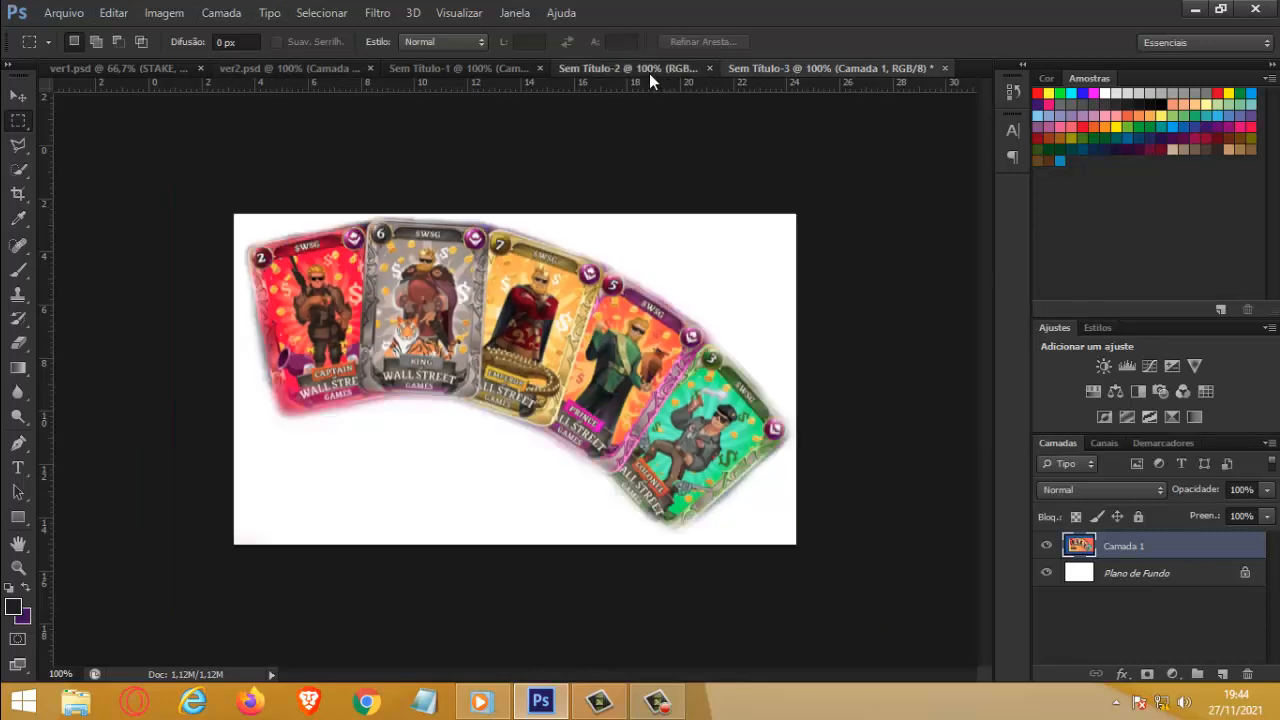
left_click(473, 66)
left_click(326, 70)
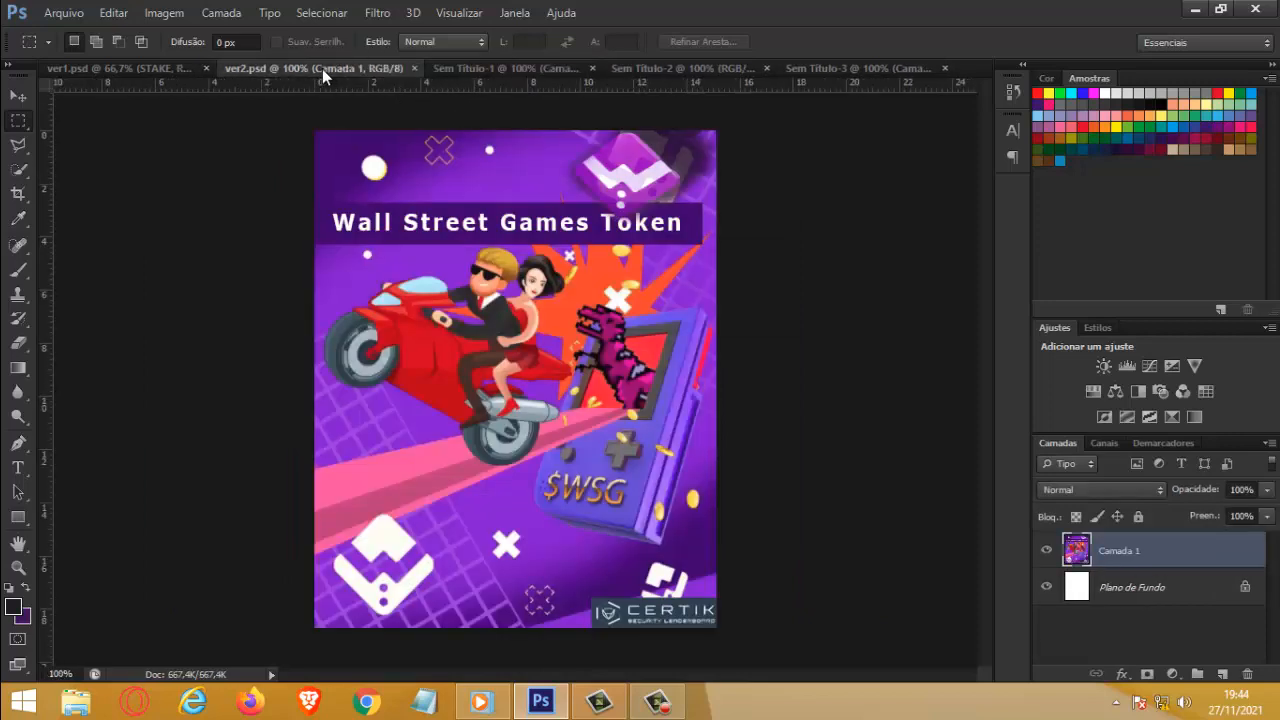
left_click(107, 67)
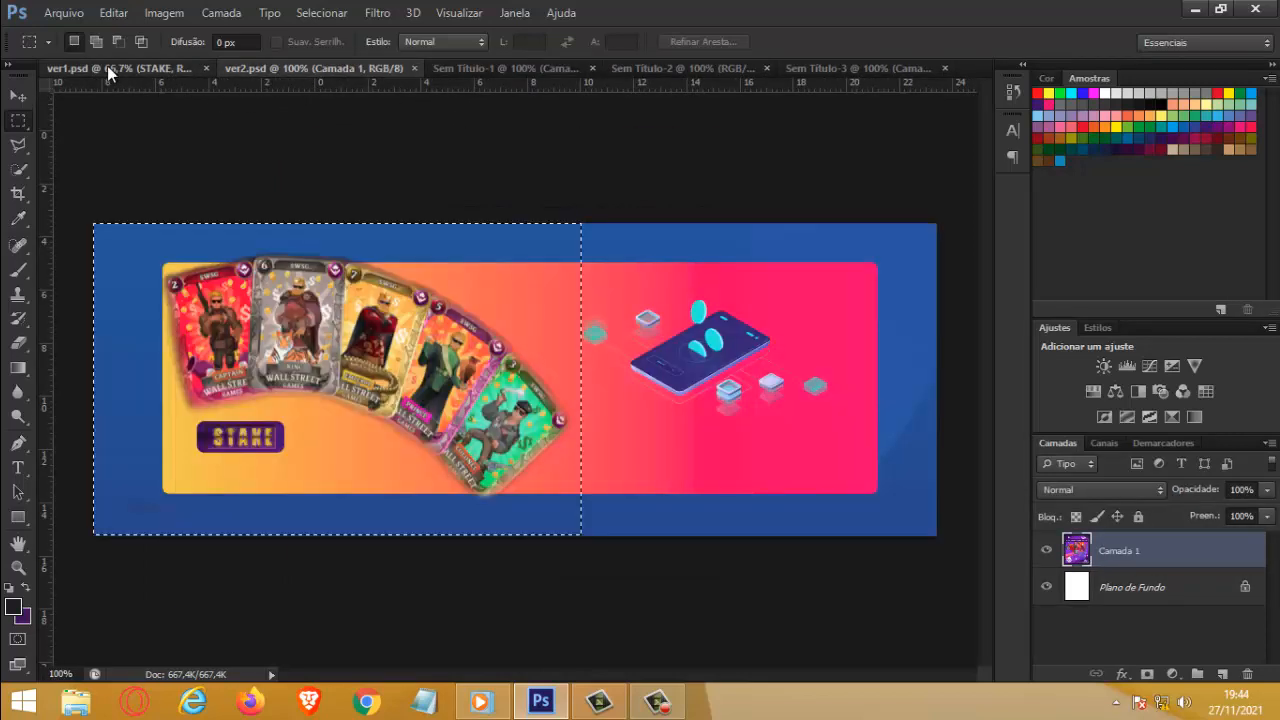
Step: Hide the STAKE text, Camada 5, Camada 3 and Camada 2 layers, keeping the original banner on Camada 1 shown
key("v")
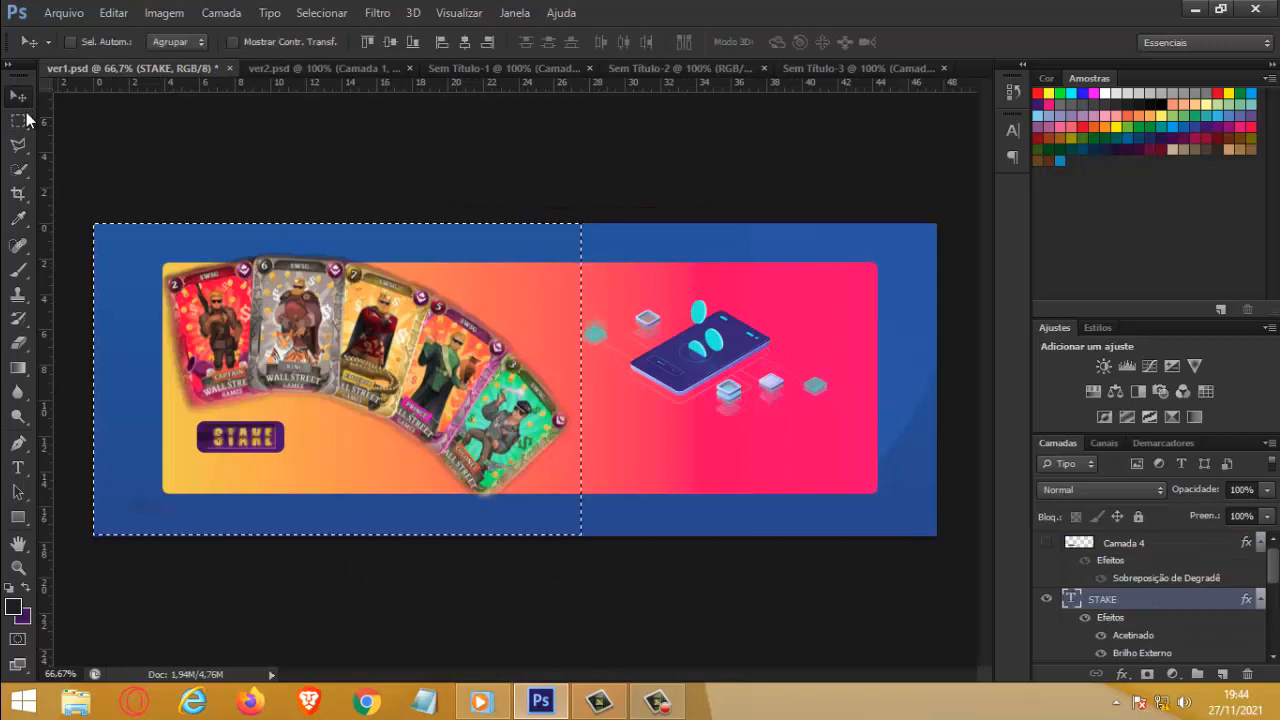
left_click(1044, 602)
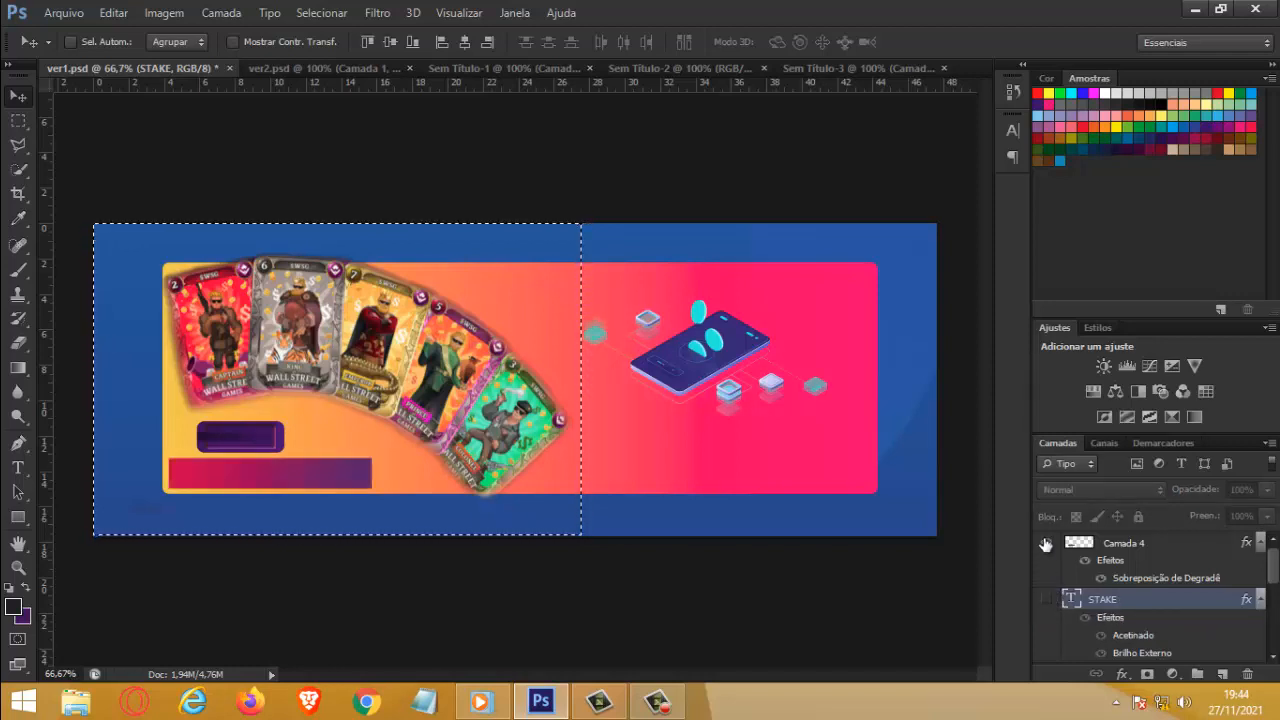
scroll(1050, 570, "down", 3)
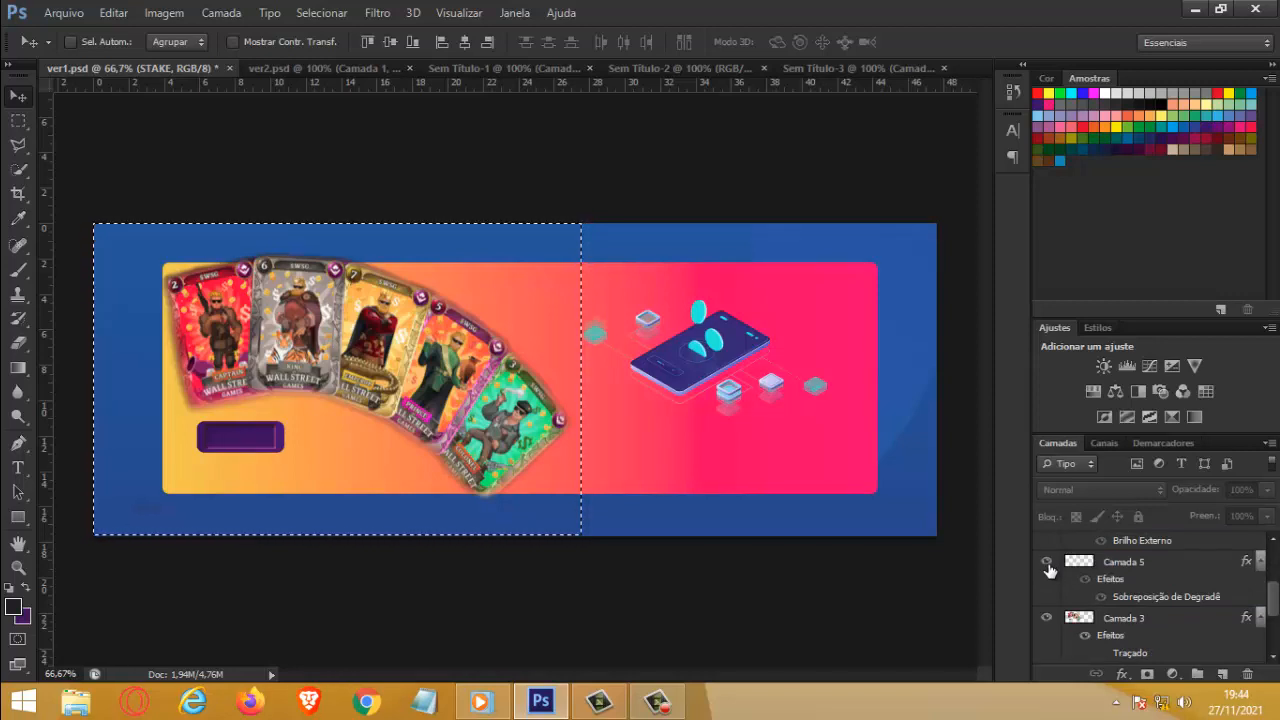
scroll(1046, 580, "down", 2)
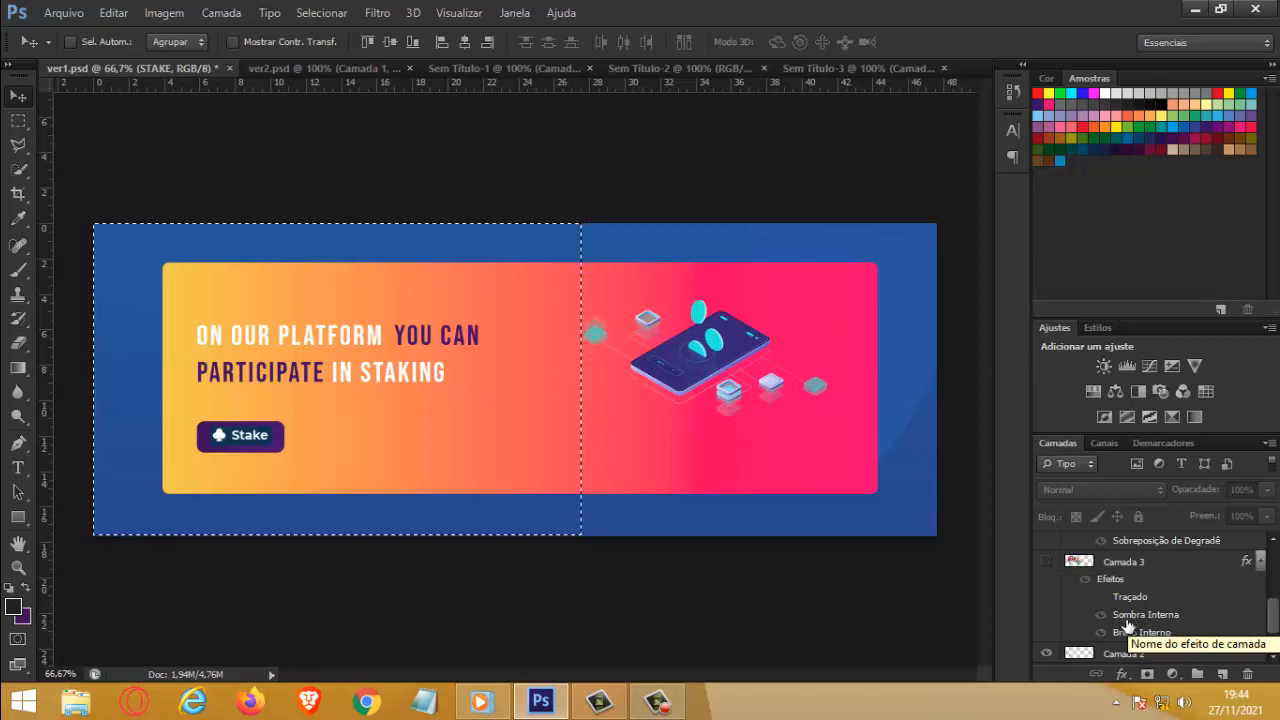
left_click(1046, 655)
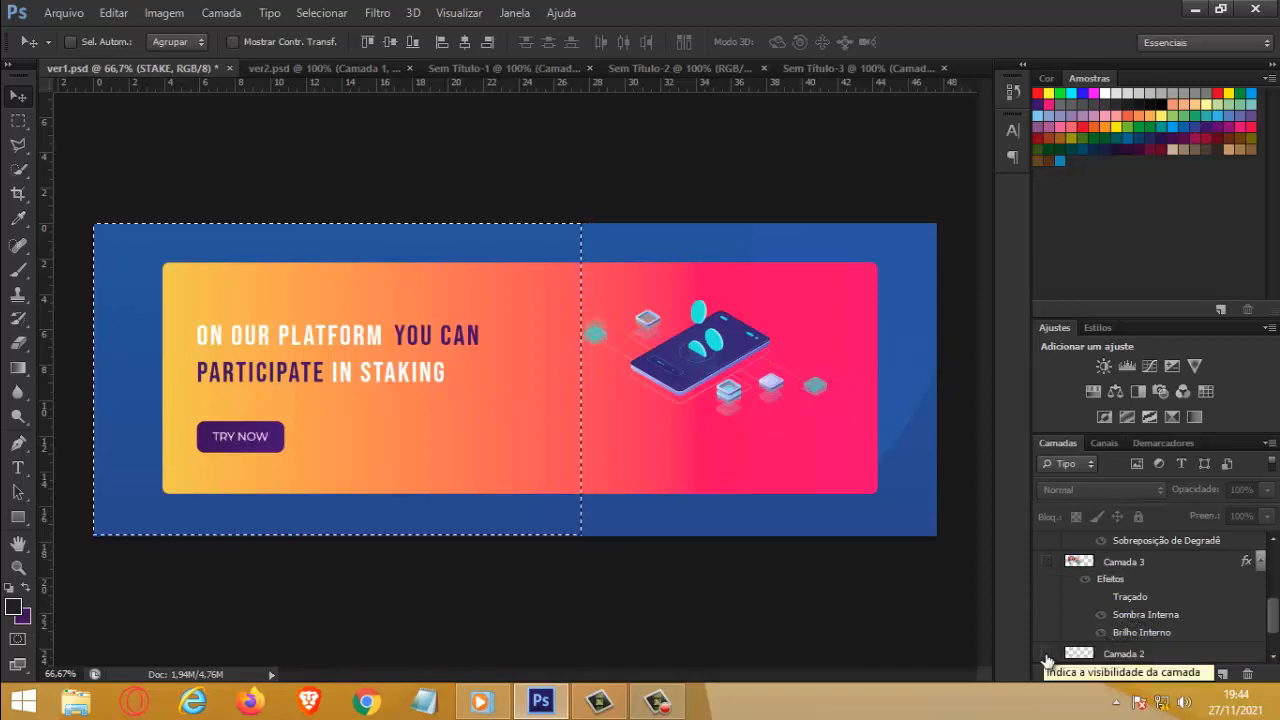
scroll(1046, 655, "down", 2)
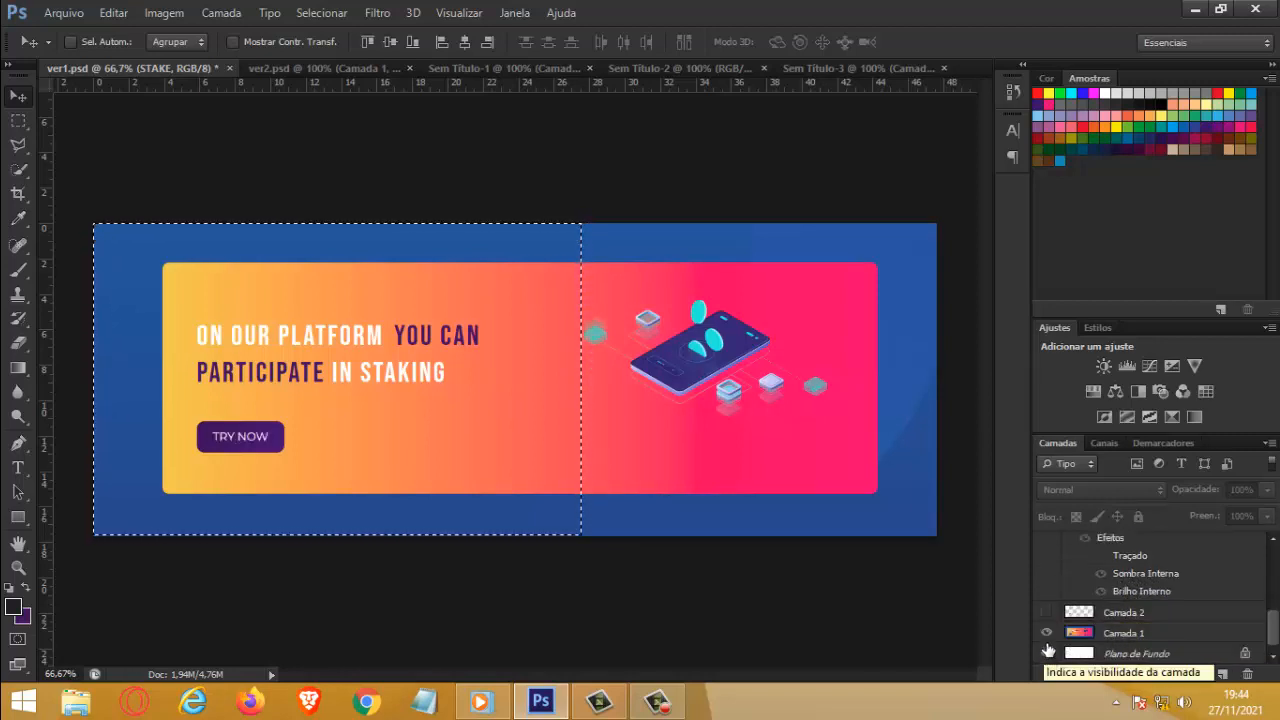
left_click(1046, 635)
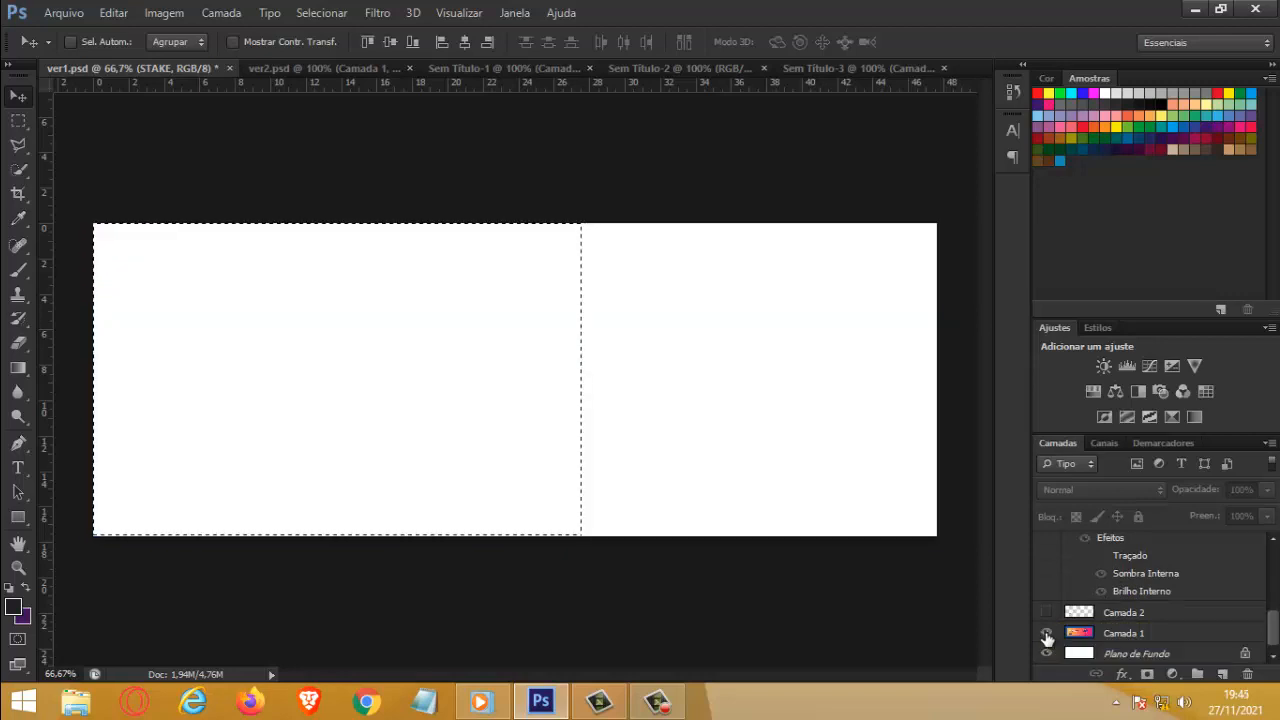
left_click(1046, 635)
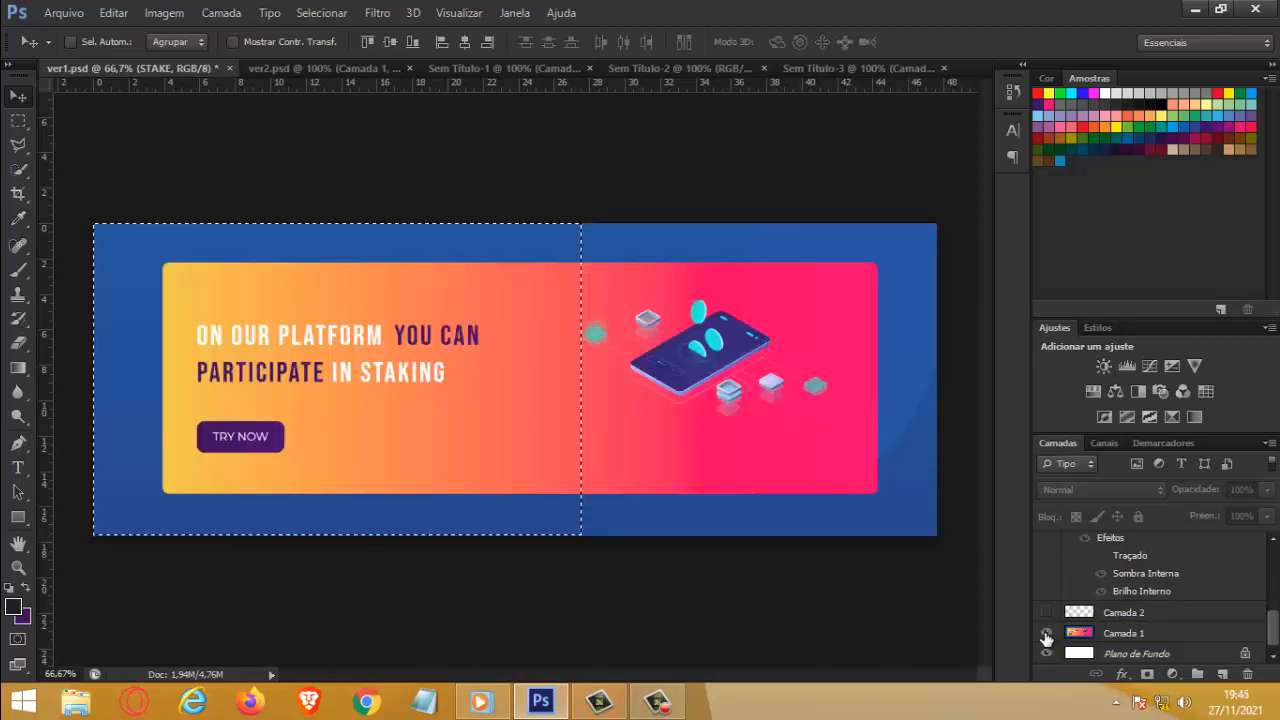
Step: Copy the selected left part of the original banner from Camada 1 and clear the selection
left_click(117, 17)
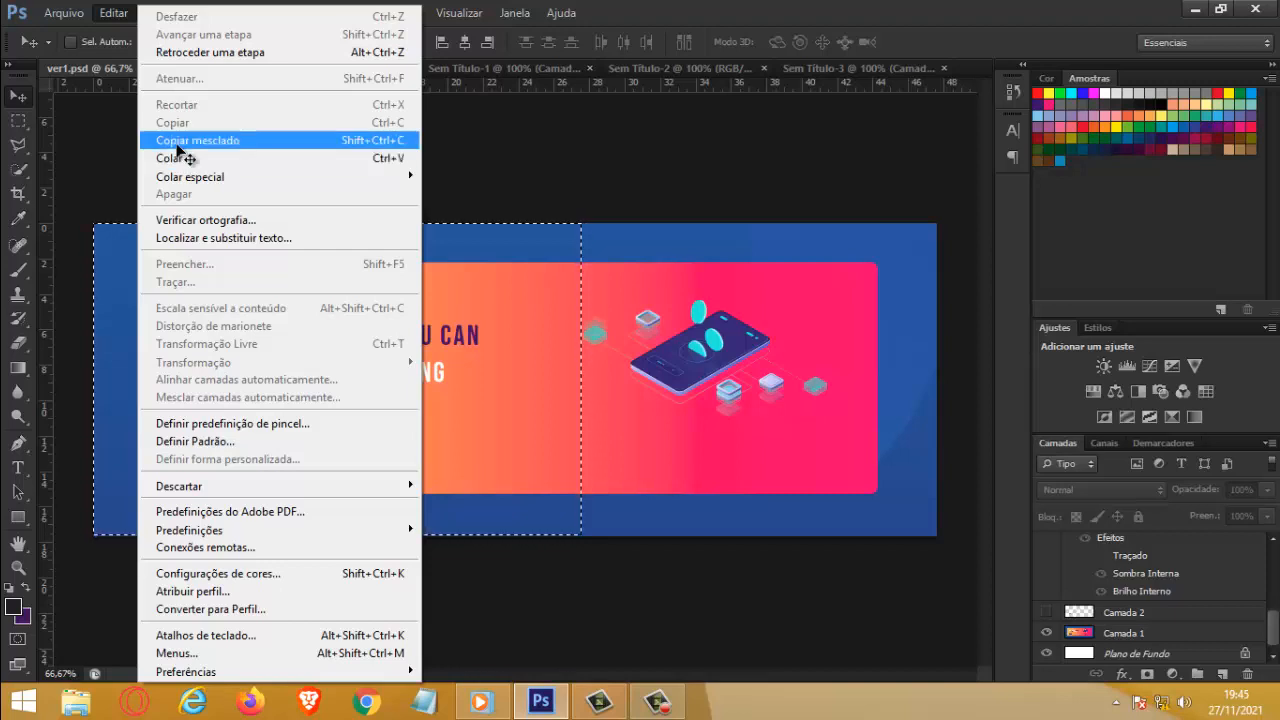
left_click(175, 141)
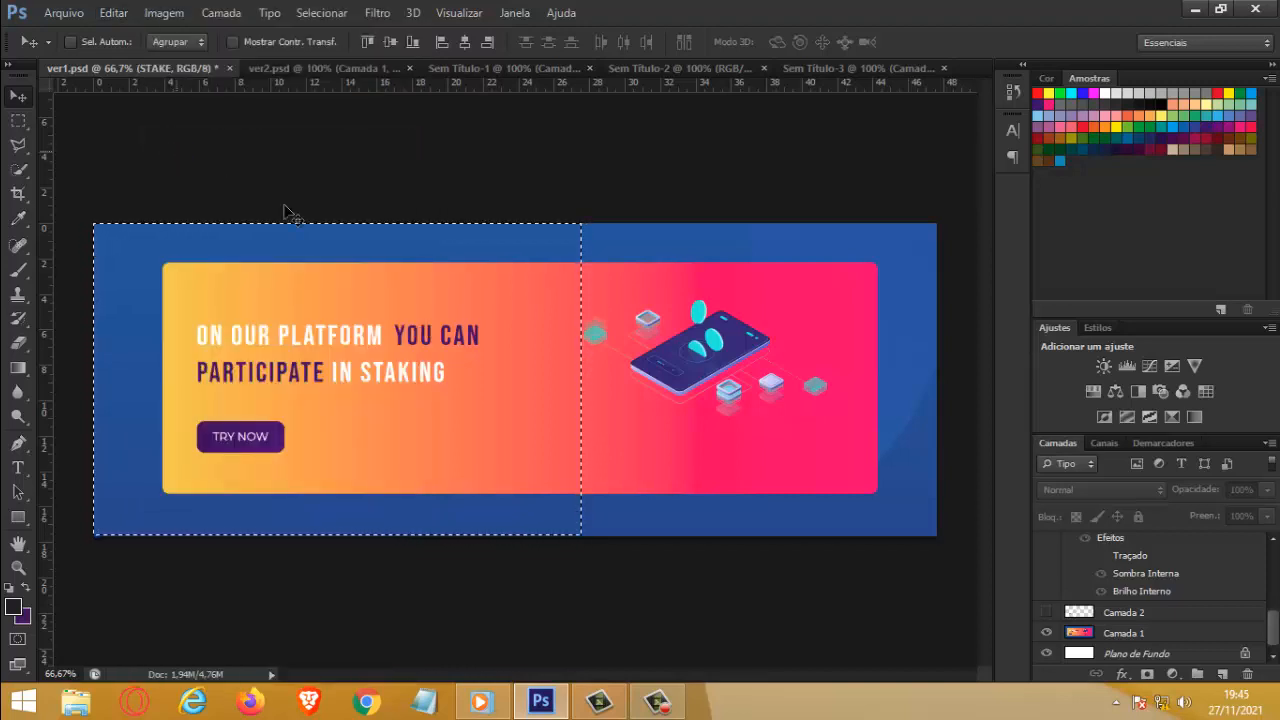
left_click(1108, 636)
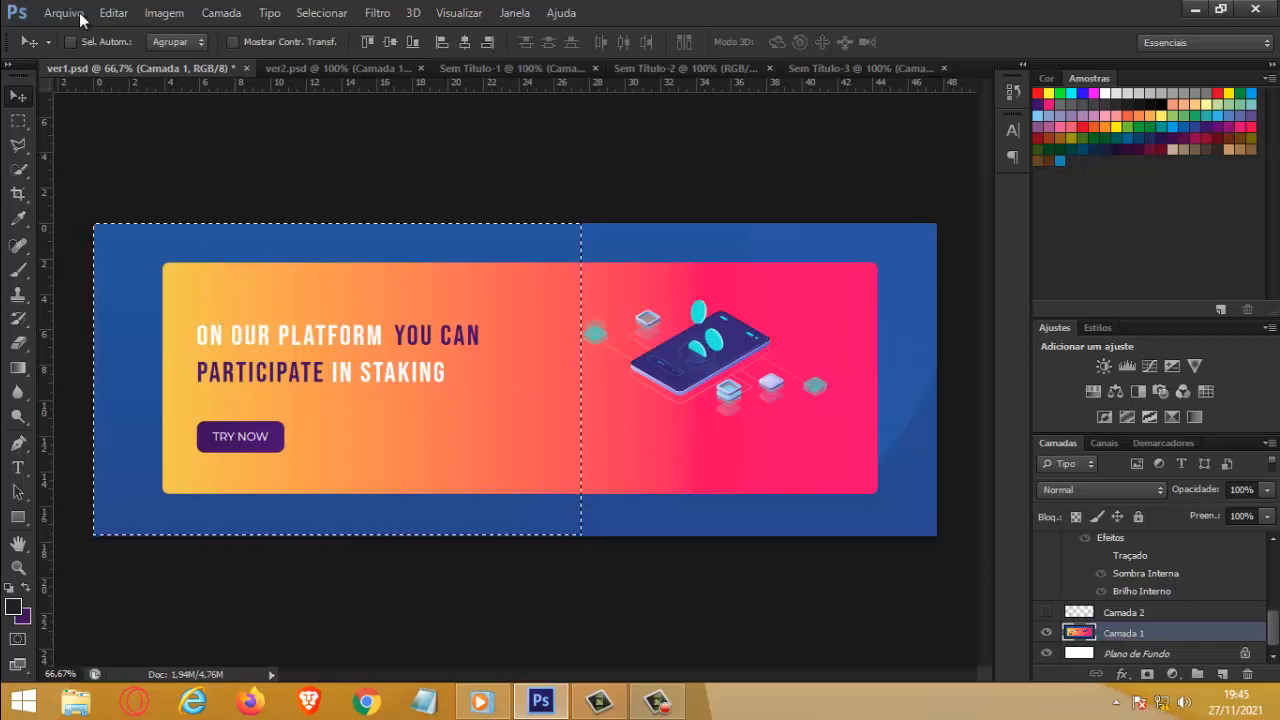
left_click(131, 12)
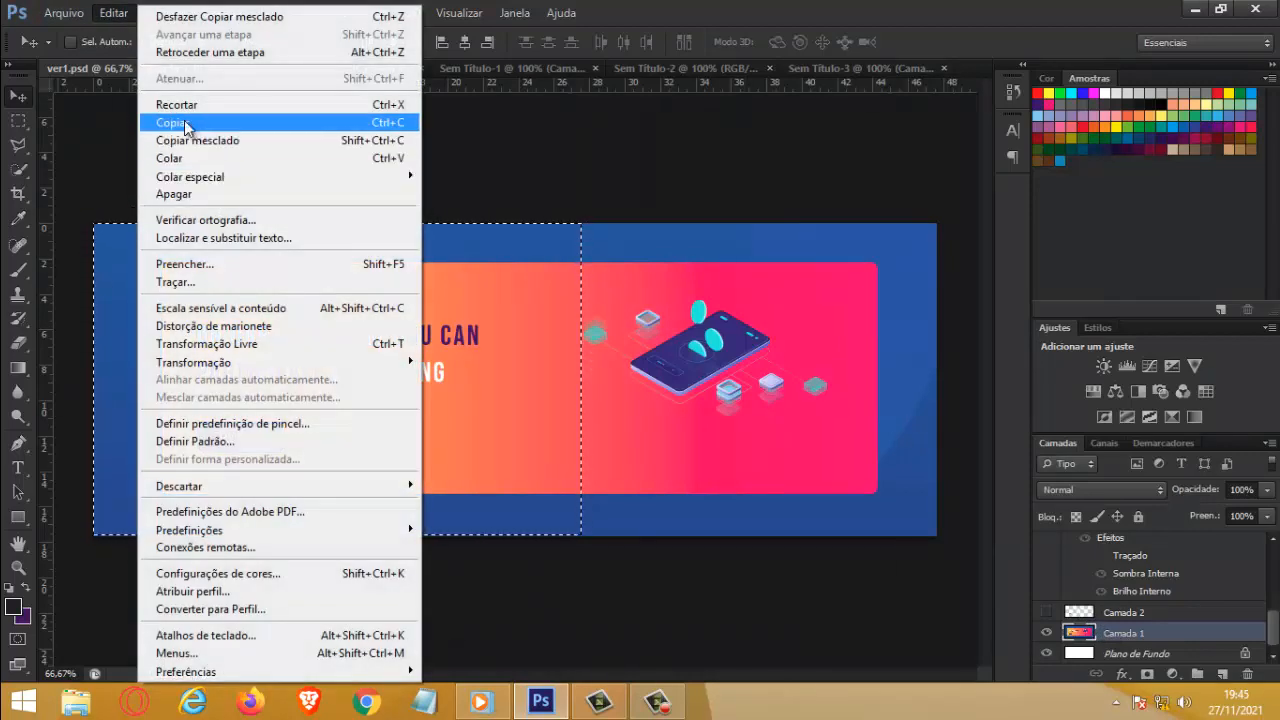
left_click(150, 121)
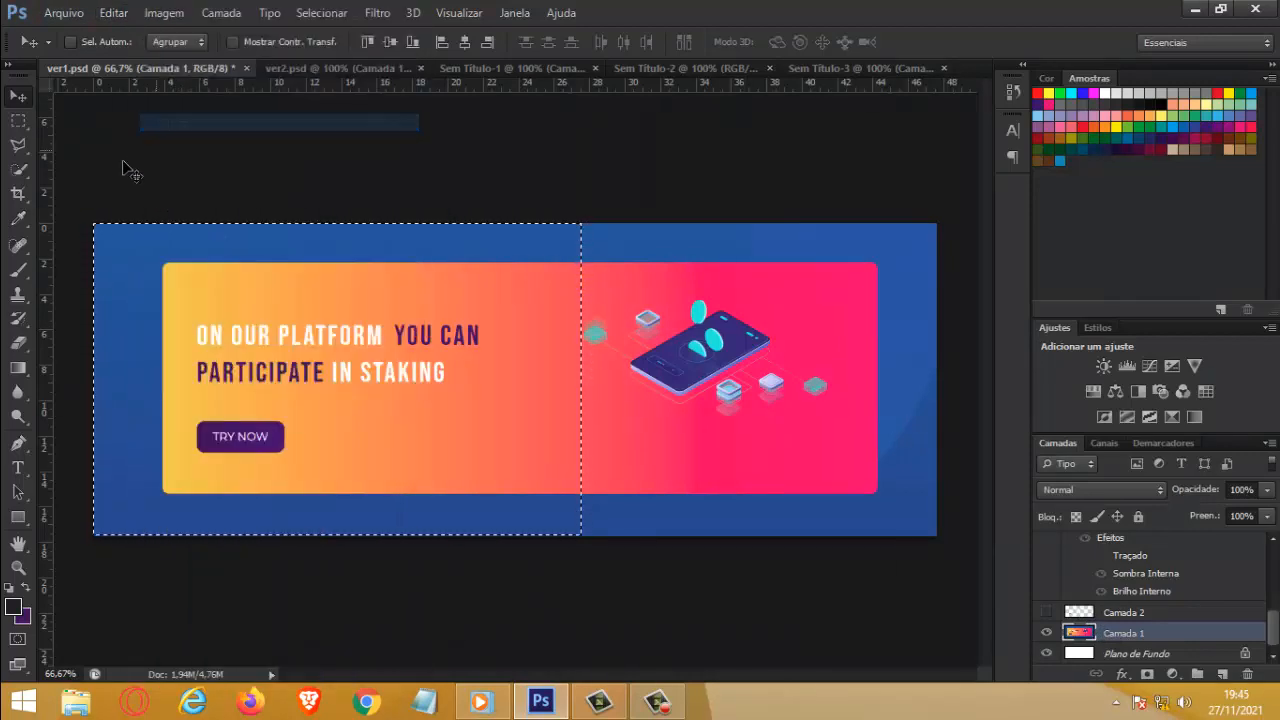
left_click(57, 12)
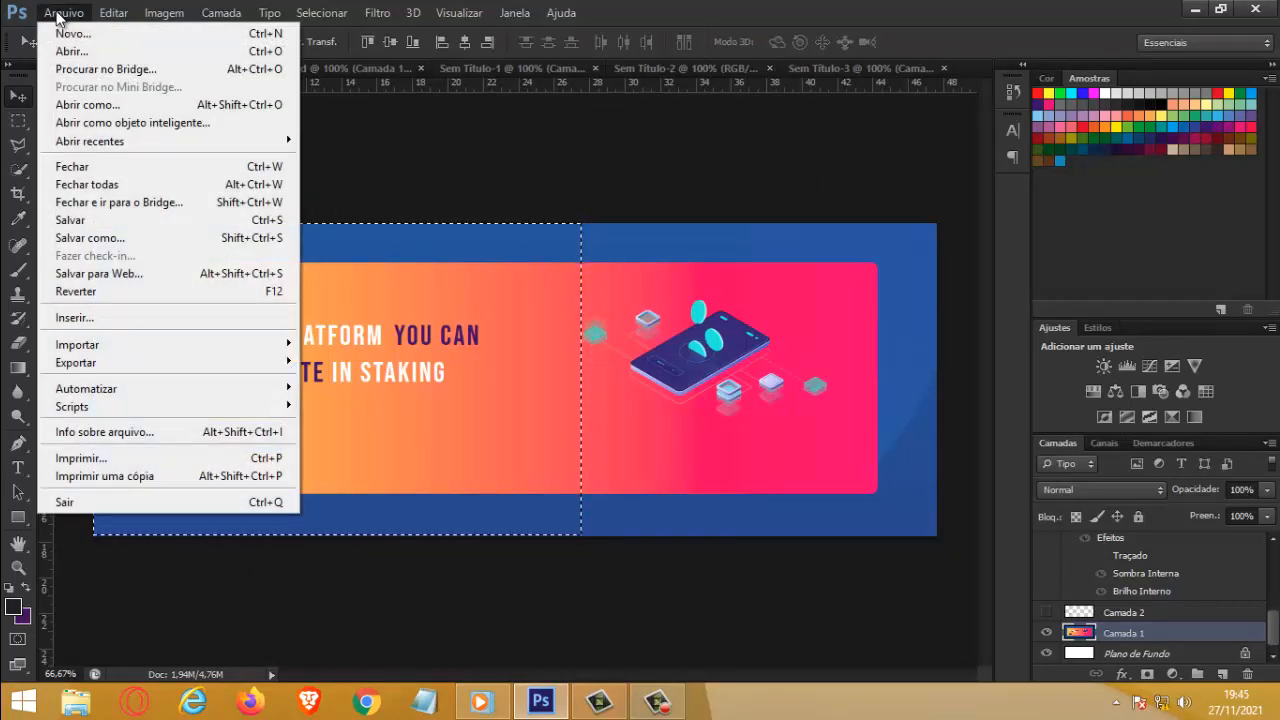
left_click(415, 212)
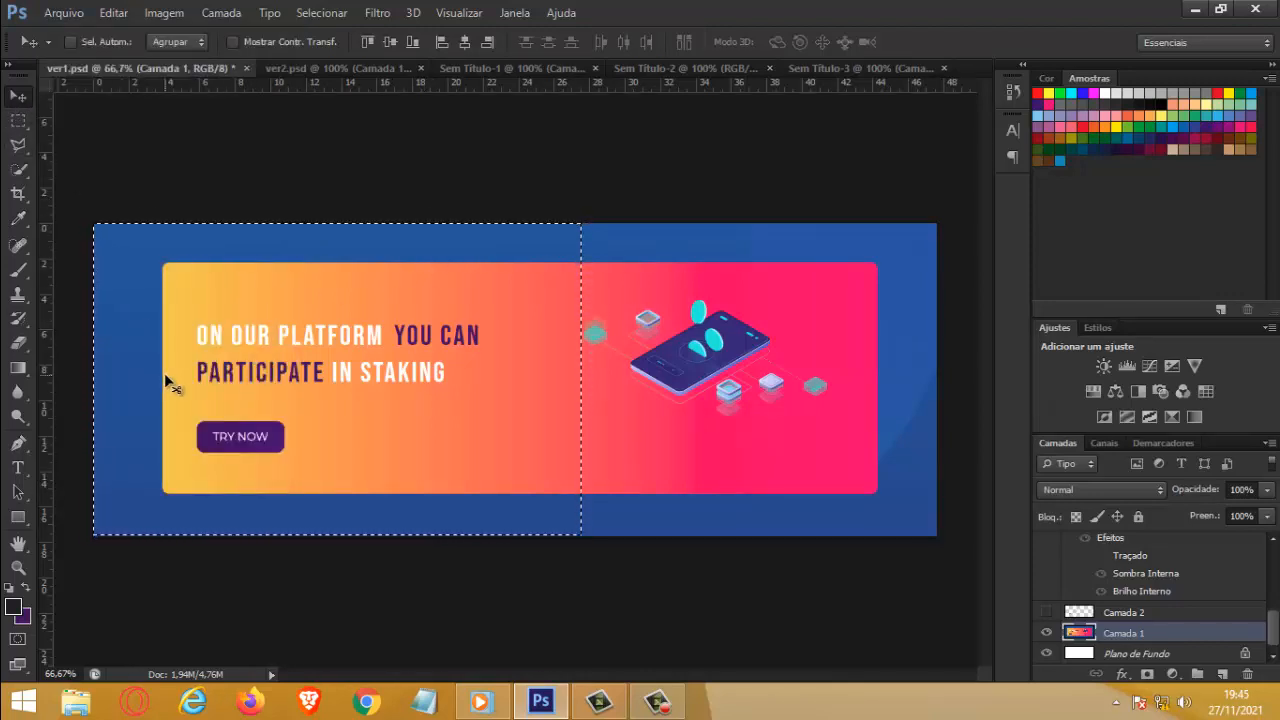
key("ctrl+d")
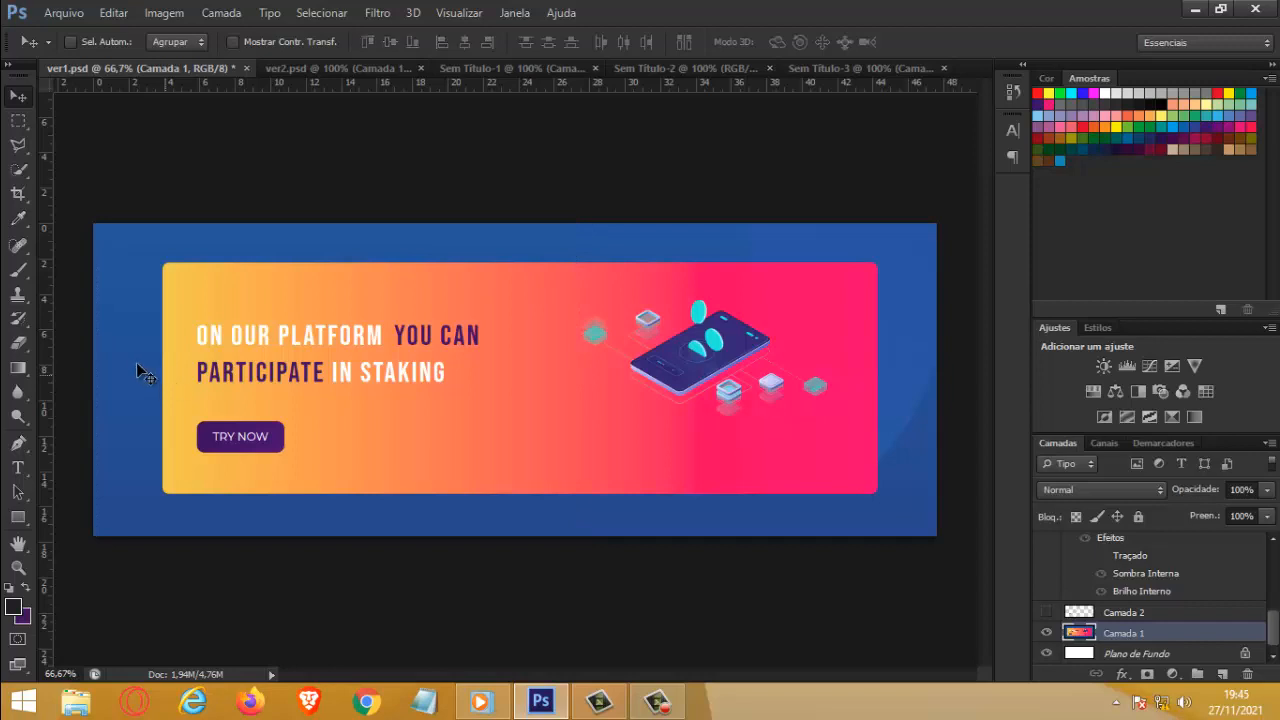
Step: Marquee-select the yellow-to-pink gradient panel just inside its edges and add a new layer above Camada 1
left_click(18, 120)
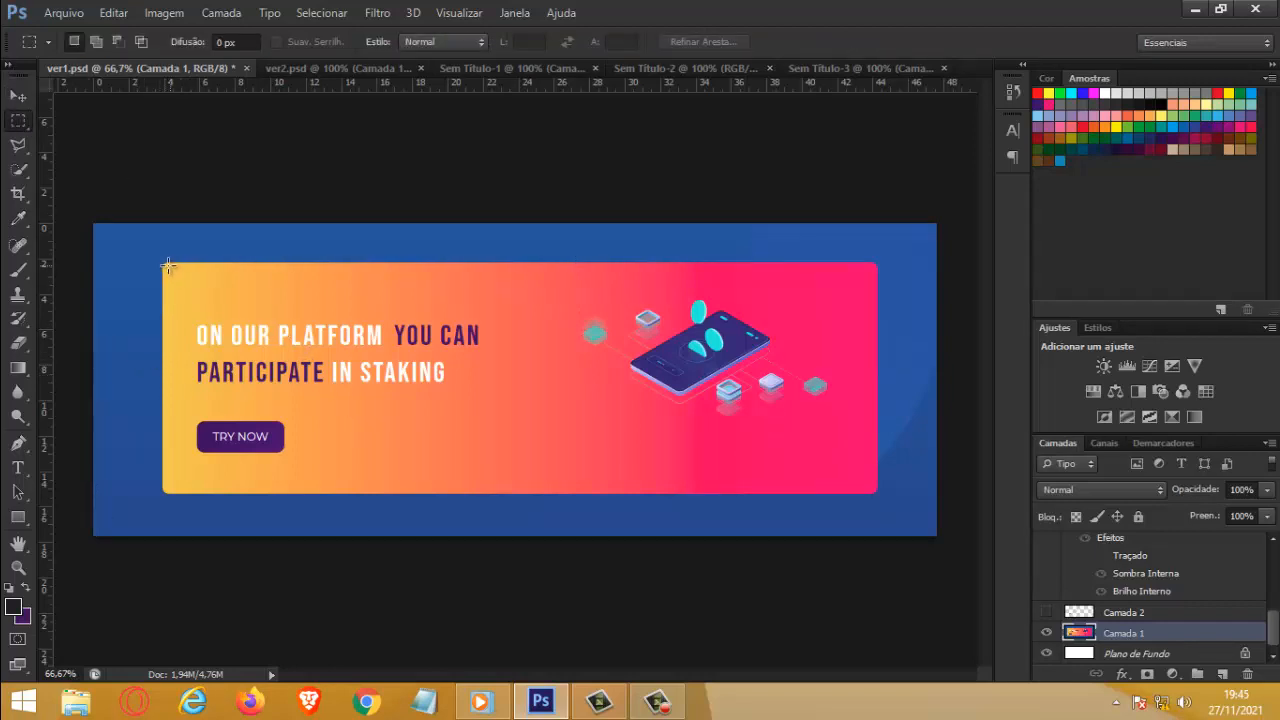
left_click_drag(167, 264, 875, 490)
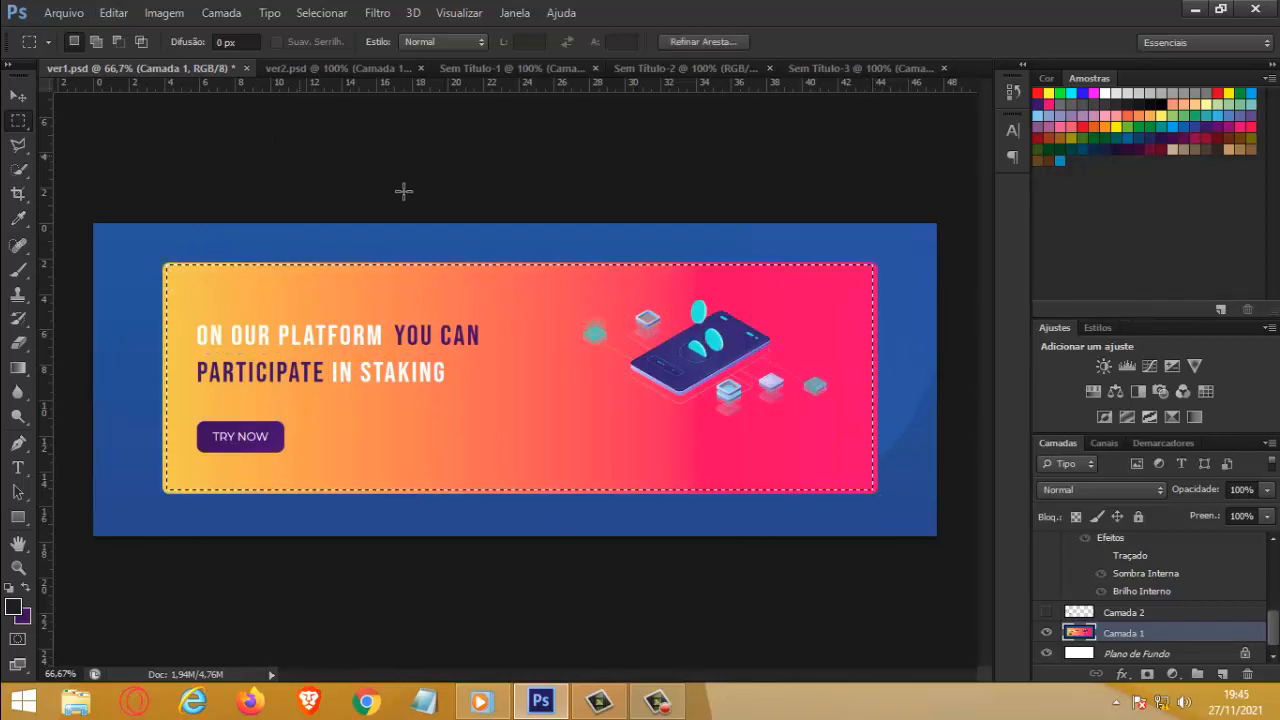
left_click(1222, 674)
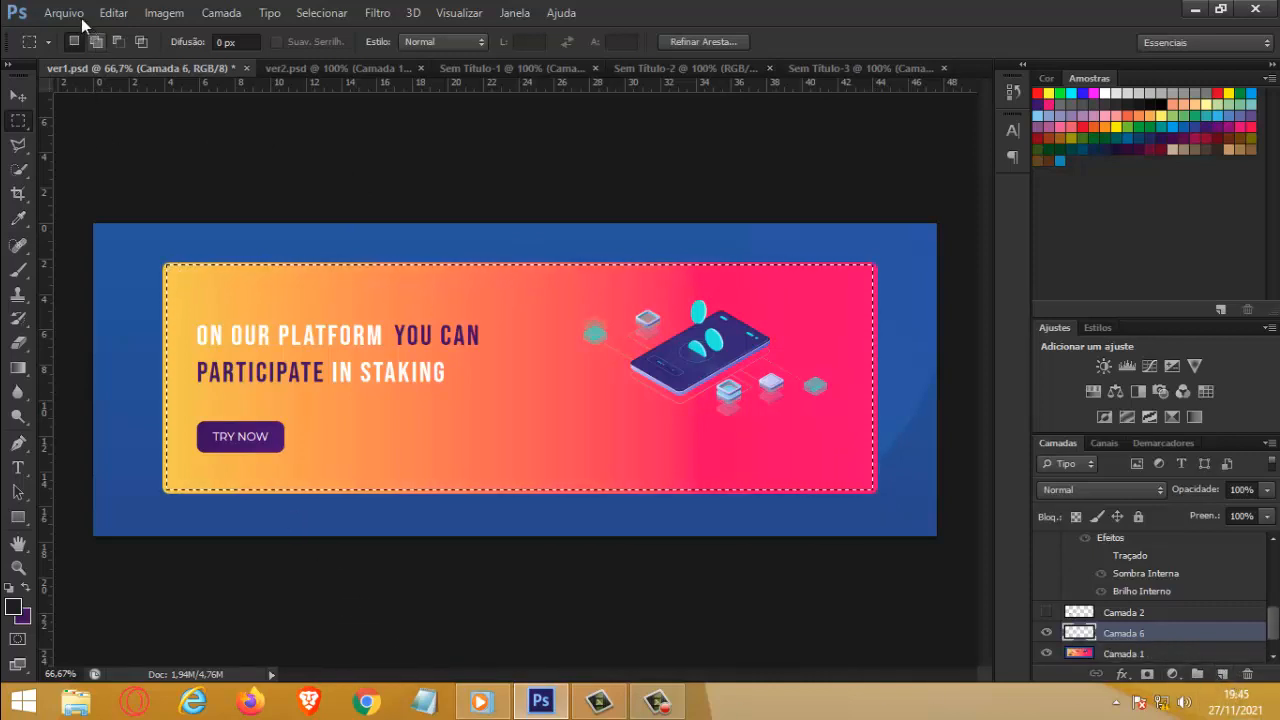
Step: Fill the selected panel area on Camada 6 with the dark foreground color, using a hard 5000 px brush
left_click(25, 271)
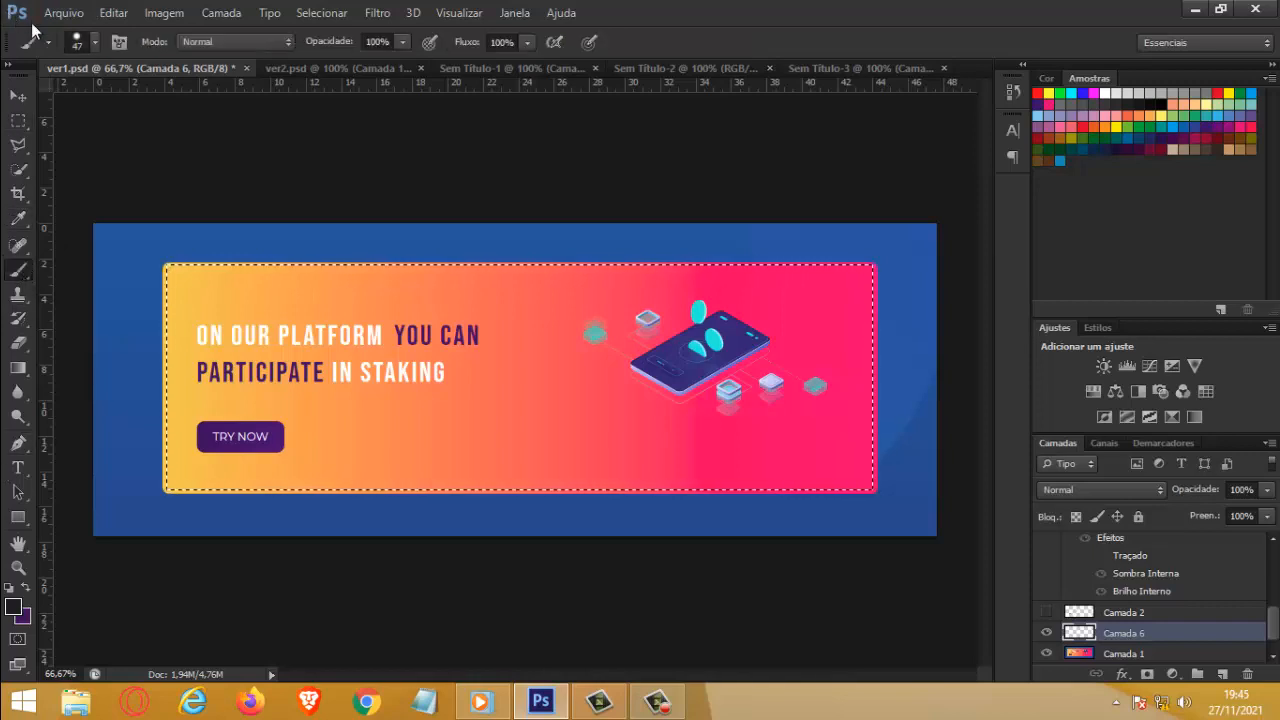
left_click(93, 45)
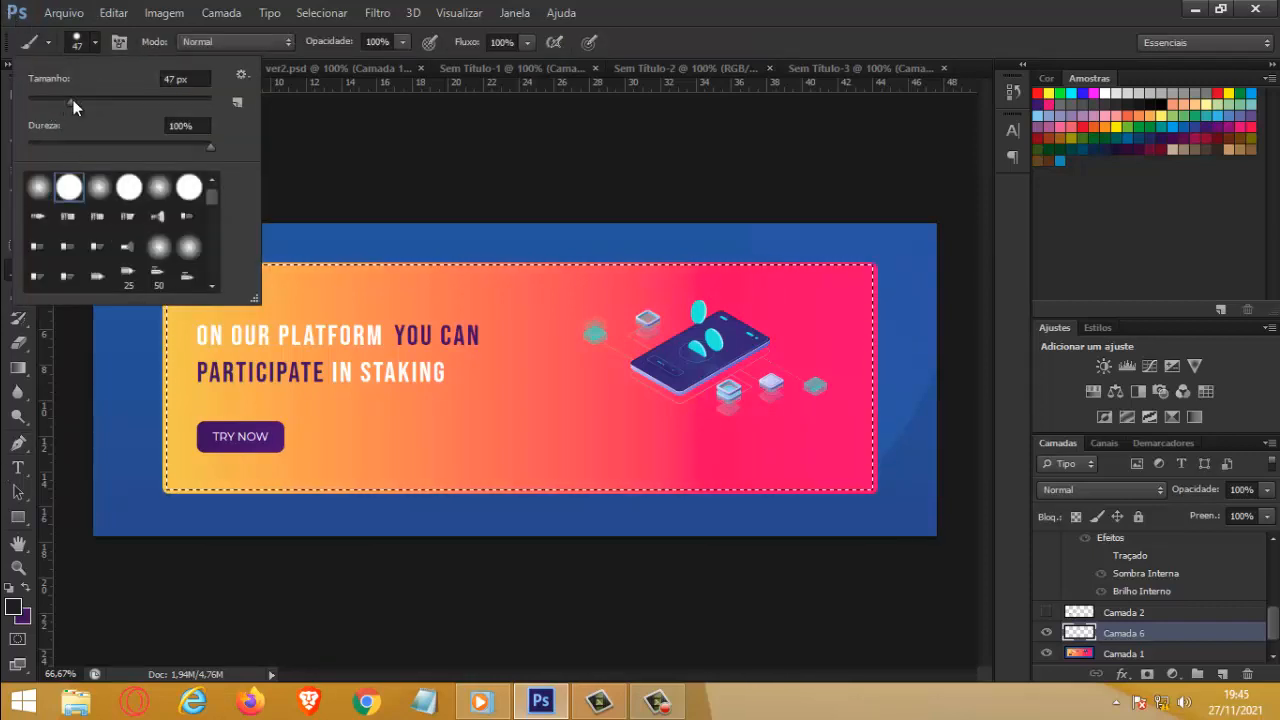
left_click_drag(73, 103, 98, 103)
left_click_drag(138, 141, 142, 141)
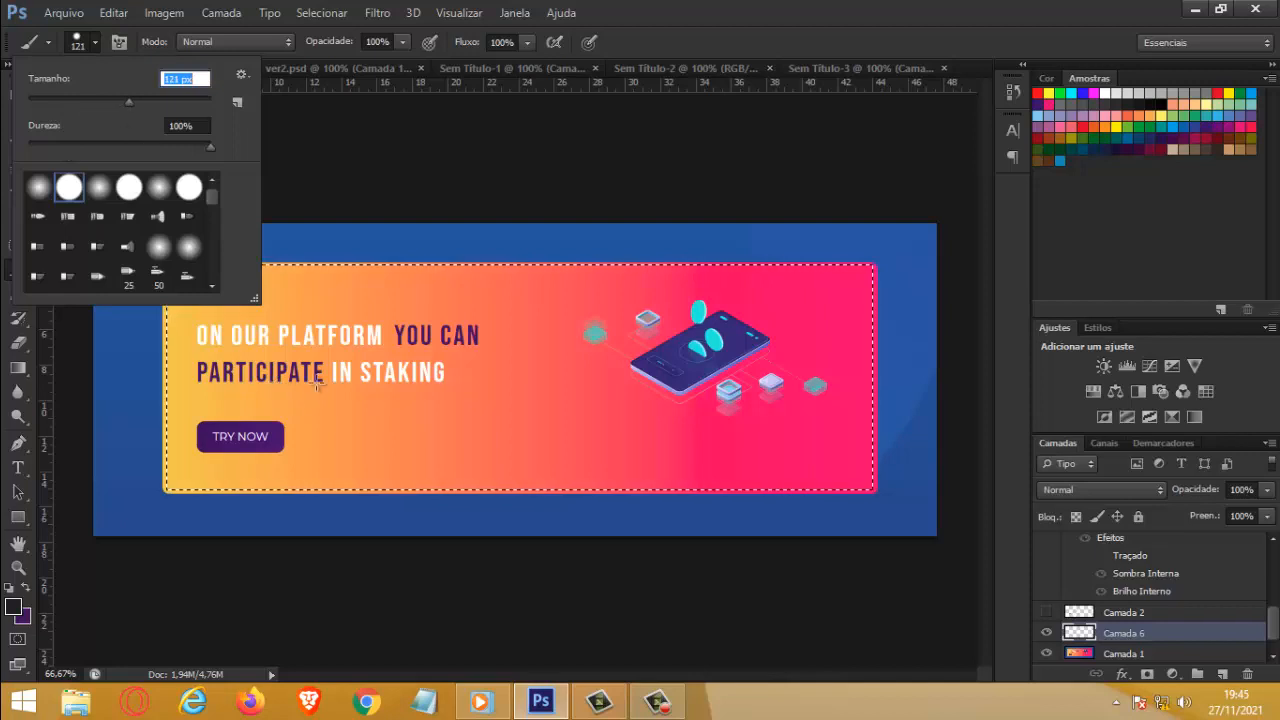
left_click_drag(526, 430, 318, 418)
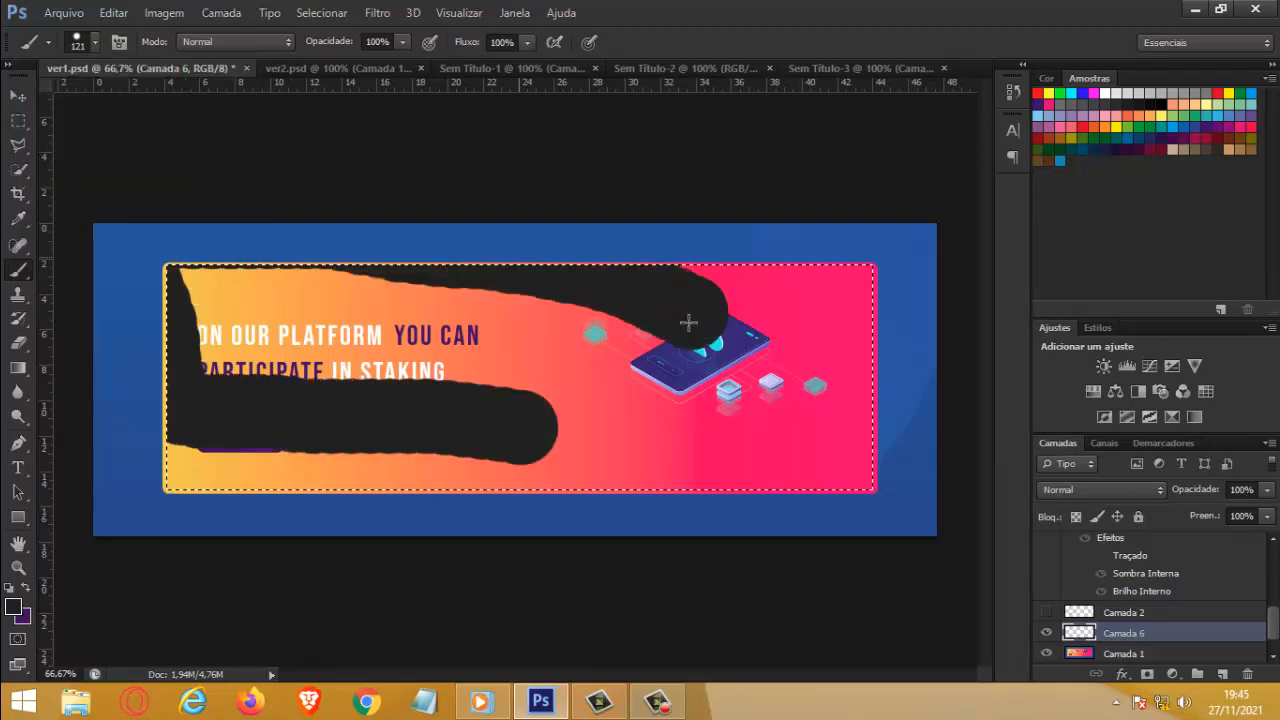
left_click(95, 42)
left_click(178, 78)
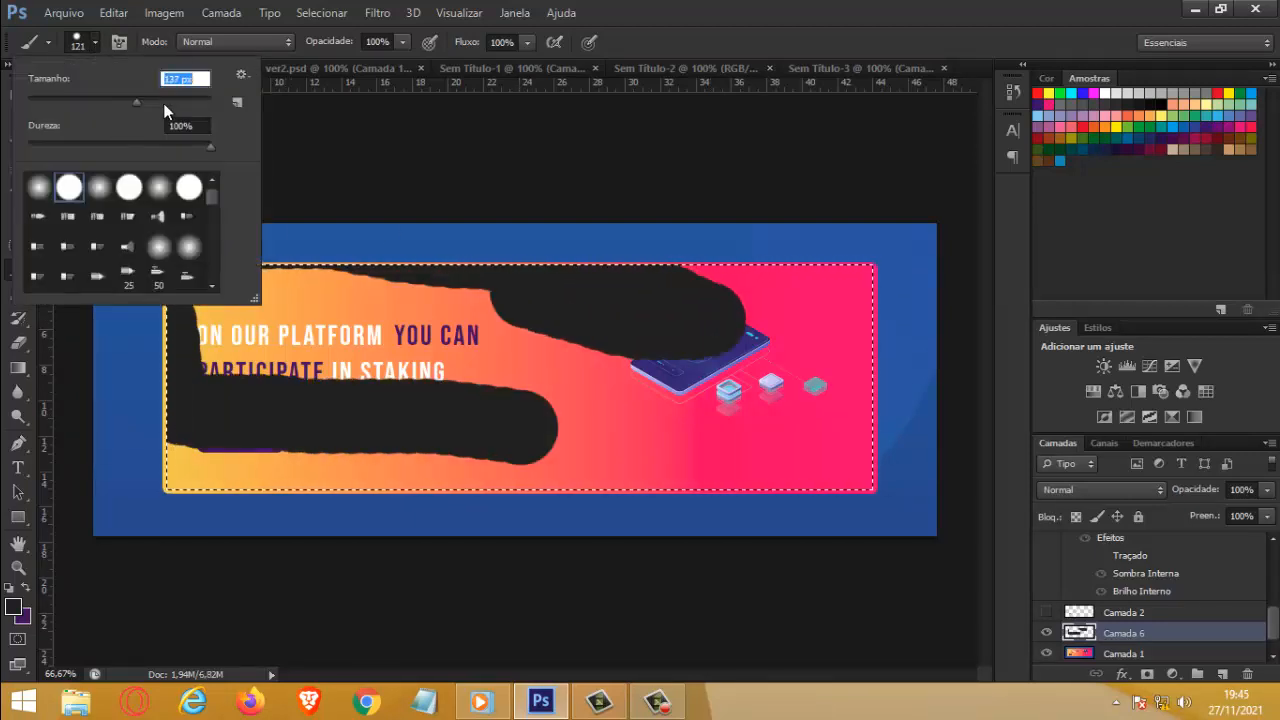
type("5000")
key("Return")
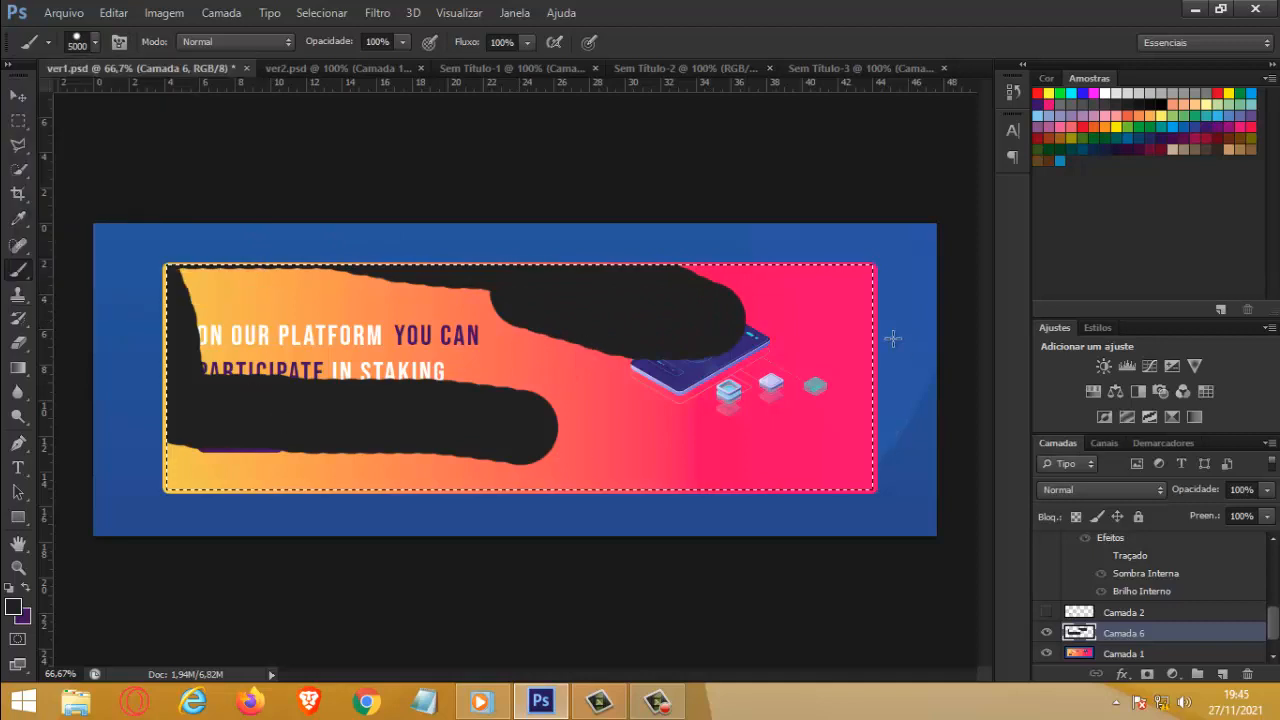
left_click(146, 190)
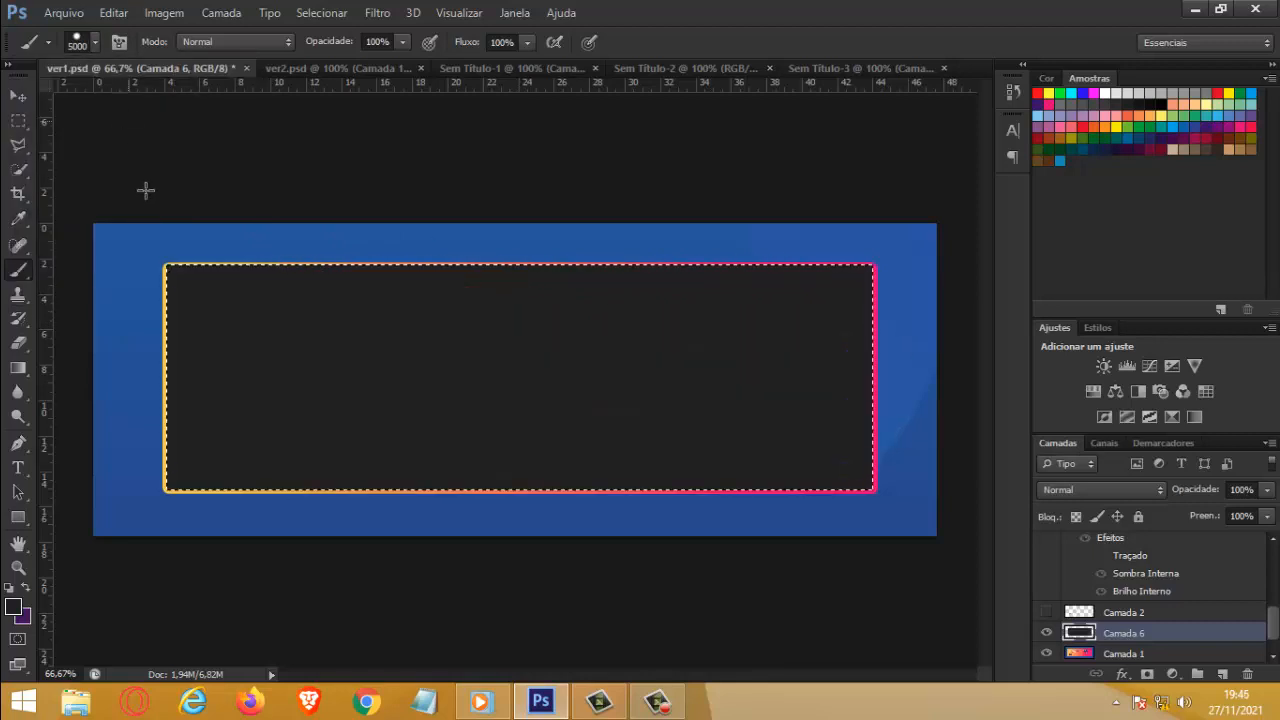
Step: Reduce the brush size to 46 px and clear the selection around the dark panel
left_click(95, 42)
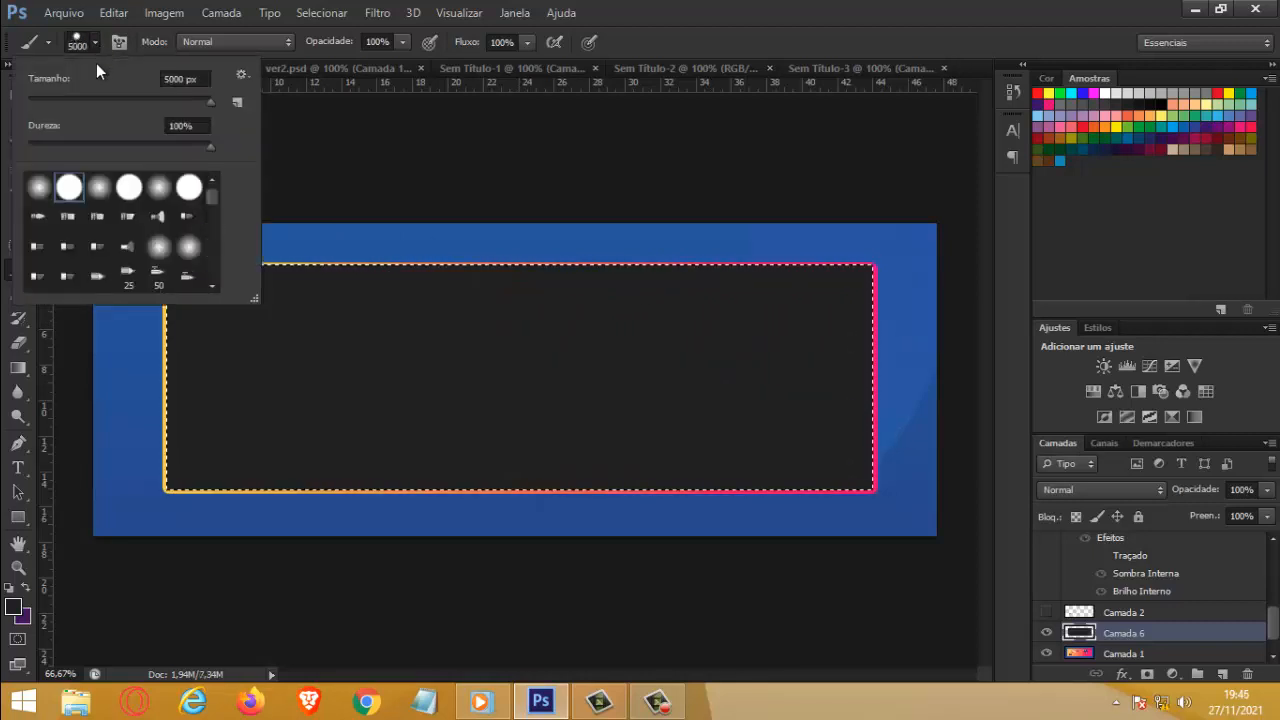
left_click(52, 101)
left_click(58, 107)
left_click(519, 378)
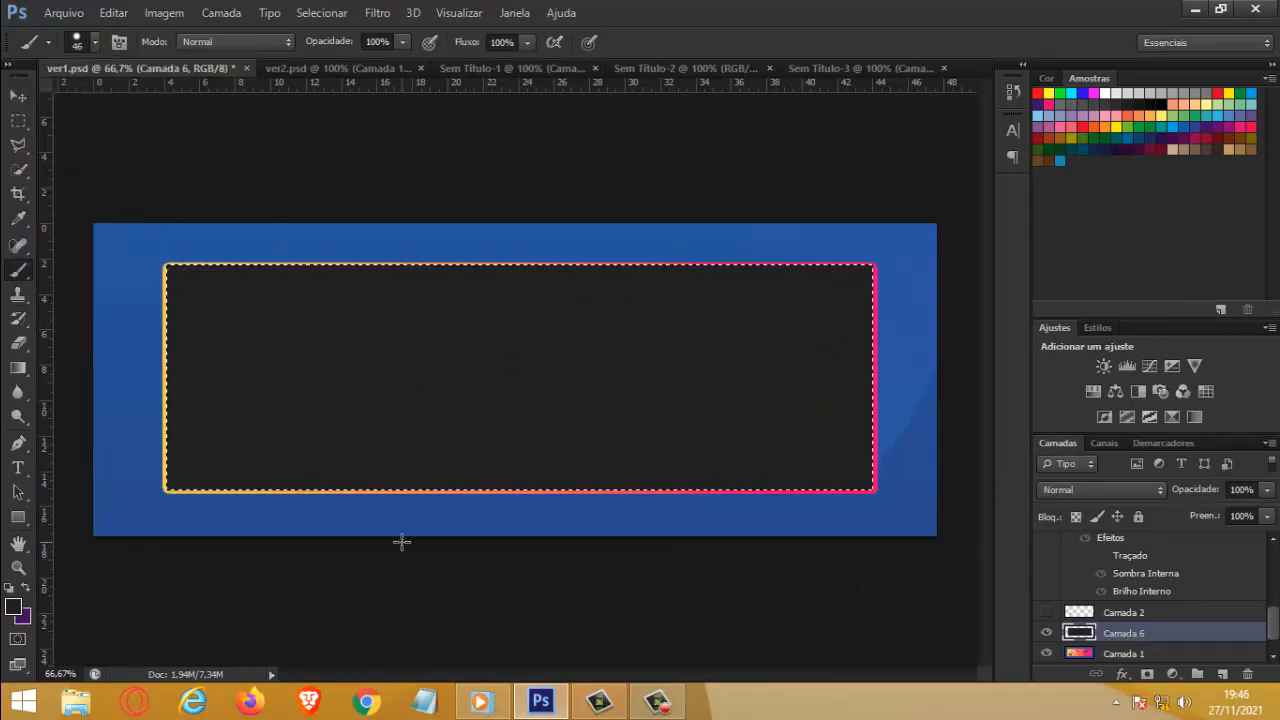
key("ctrl+d")
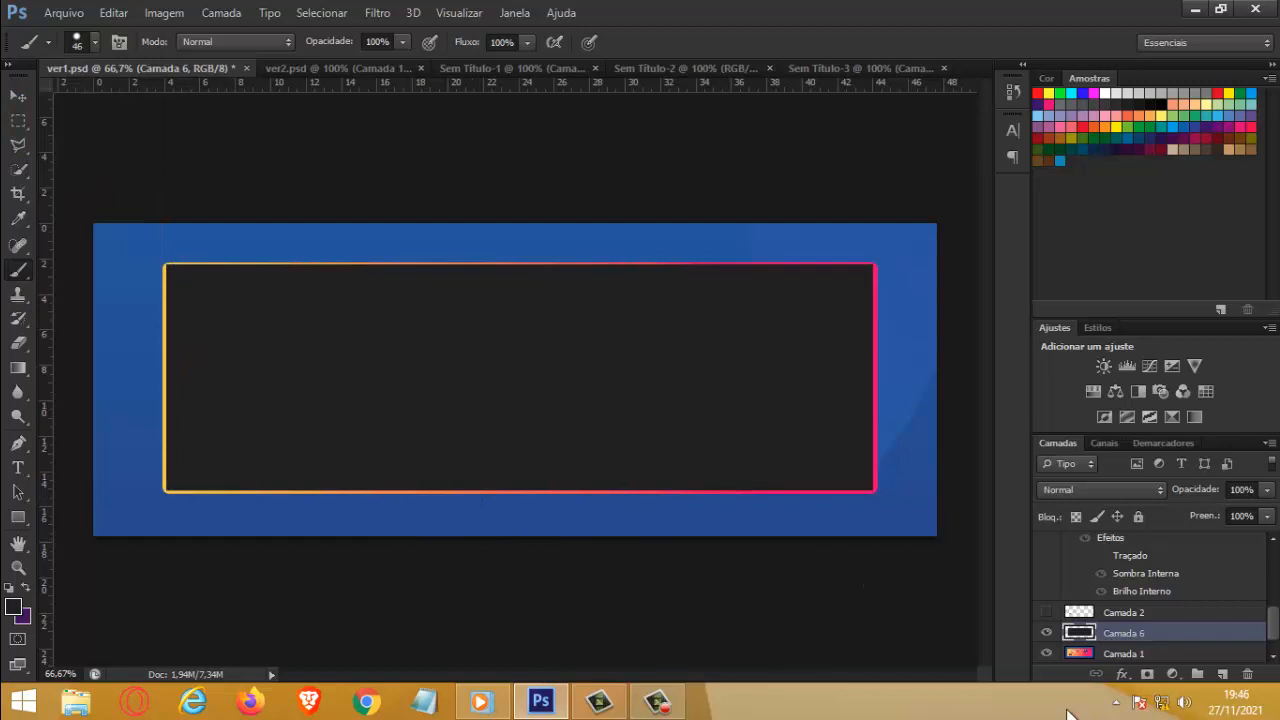
Step: Add a linear gradient overlay to Camada 6 and set its angle to 180°
double_click(1254, 637)
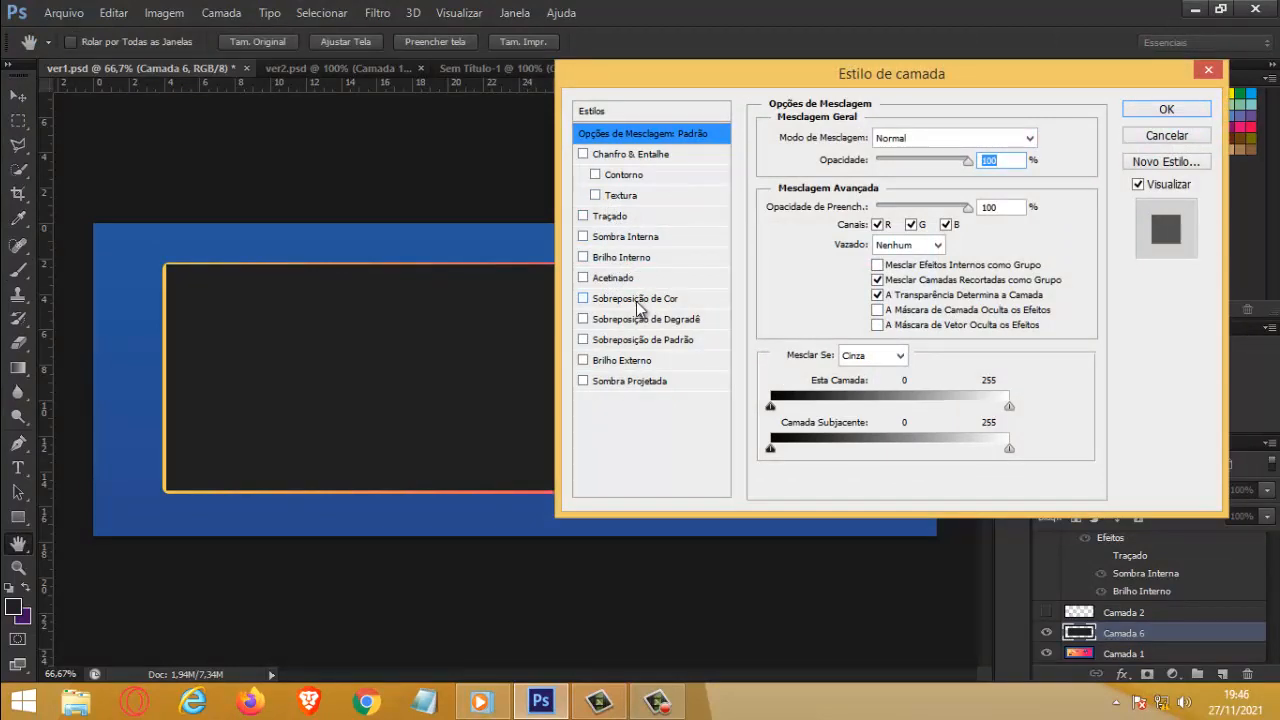
left_click(642, 320)
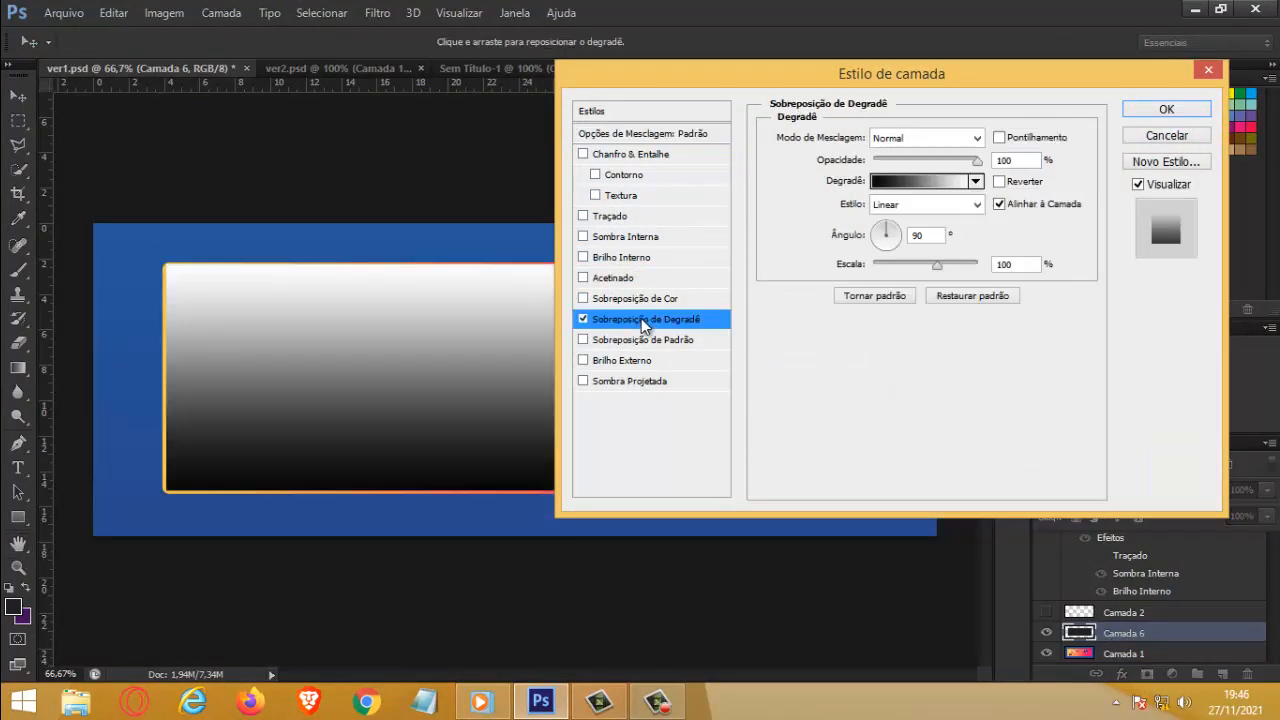
left_click_drag(889, 234, 910, 238)
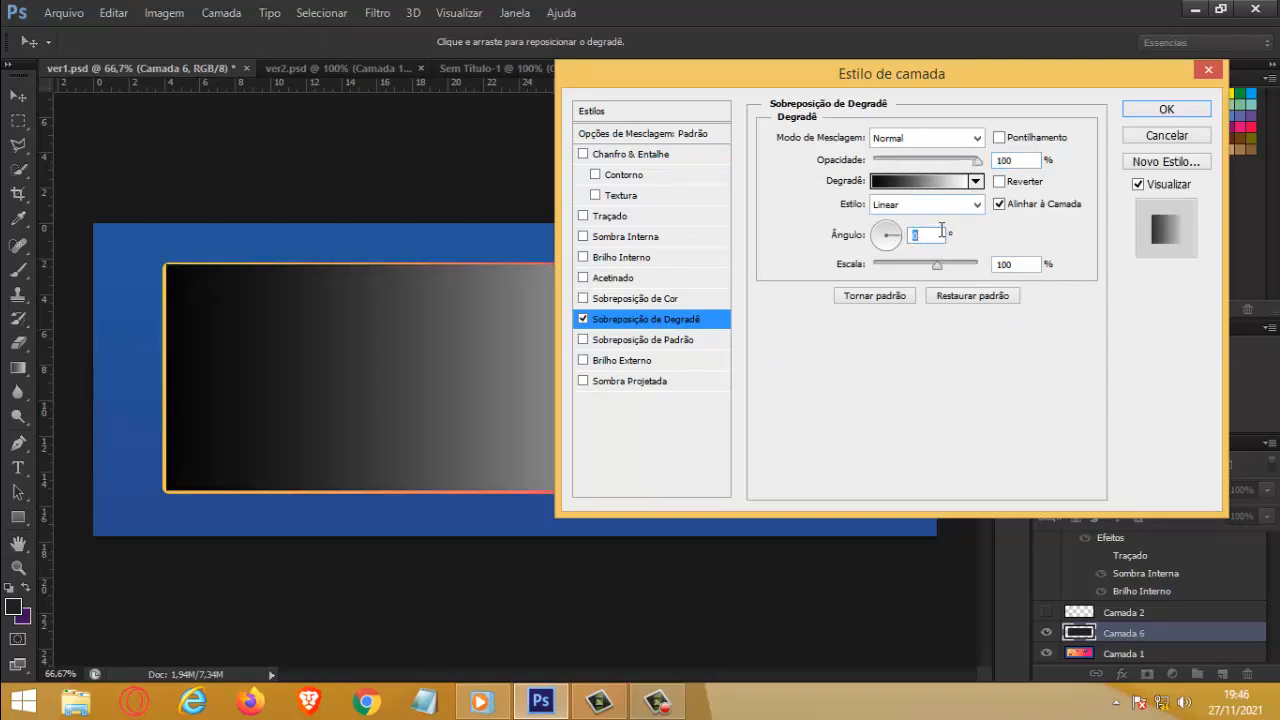
left_click_drag(903, 240, 840, 238)
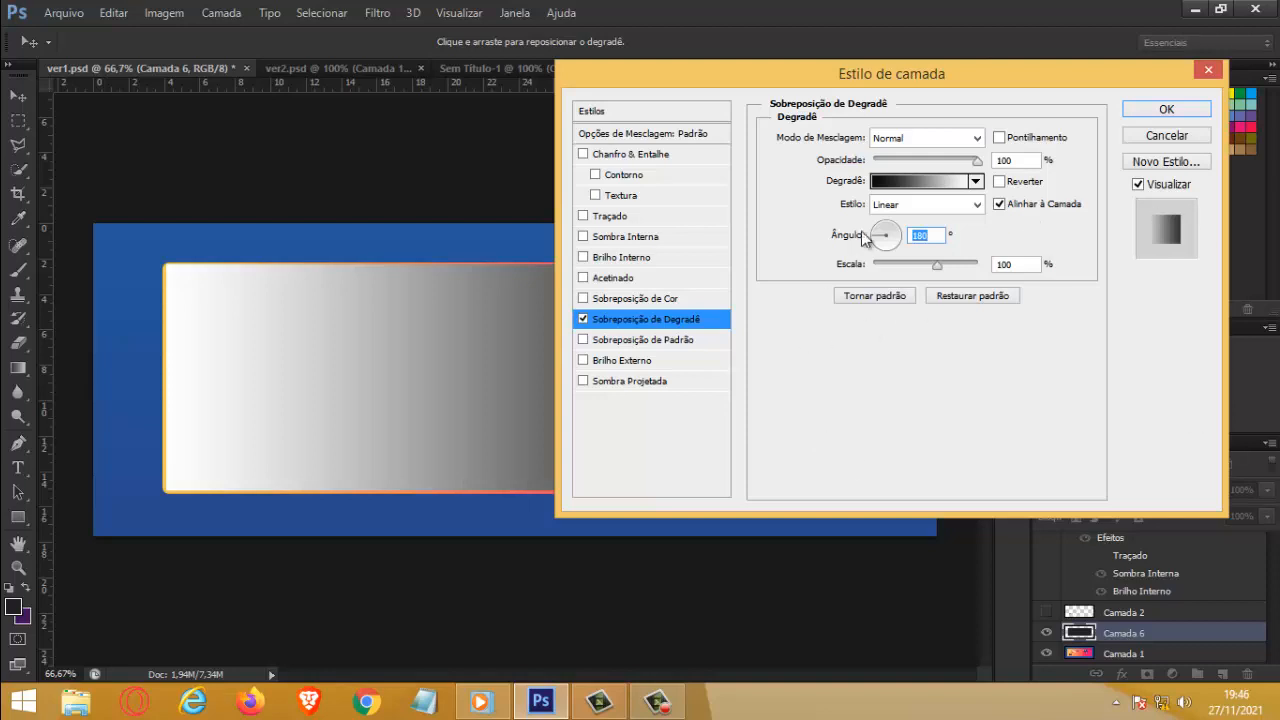
Step: Set the overlay gradient's starting color stop to the yellow sampled from the original panel's left border and apply the layer style
left_click(922, 181)
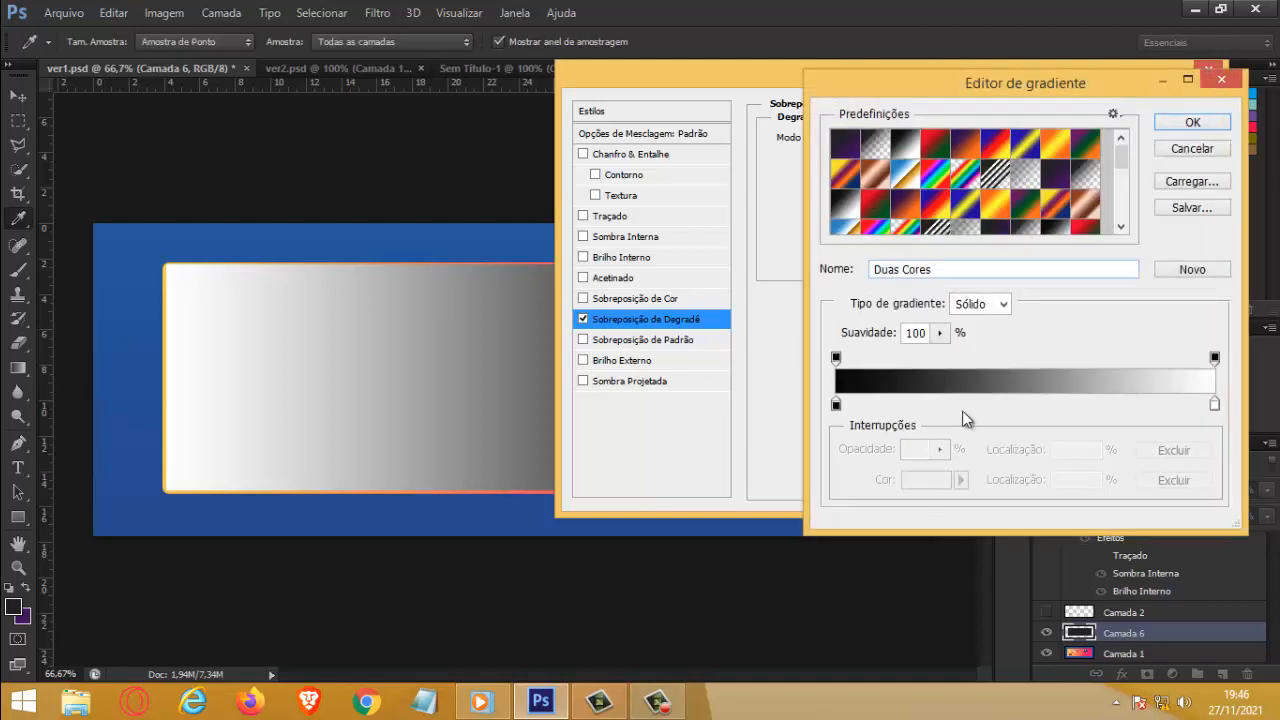
left_click(836, 404)
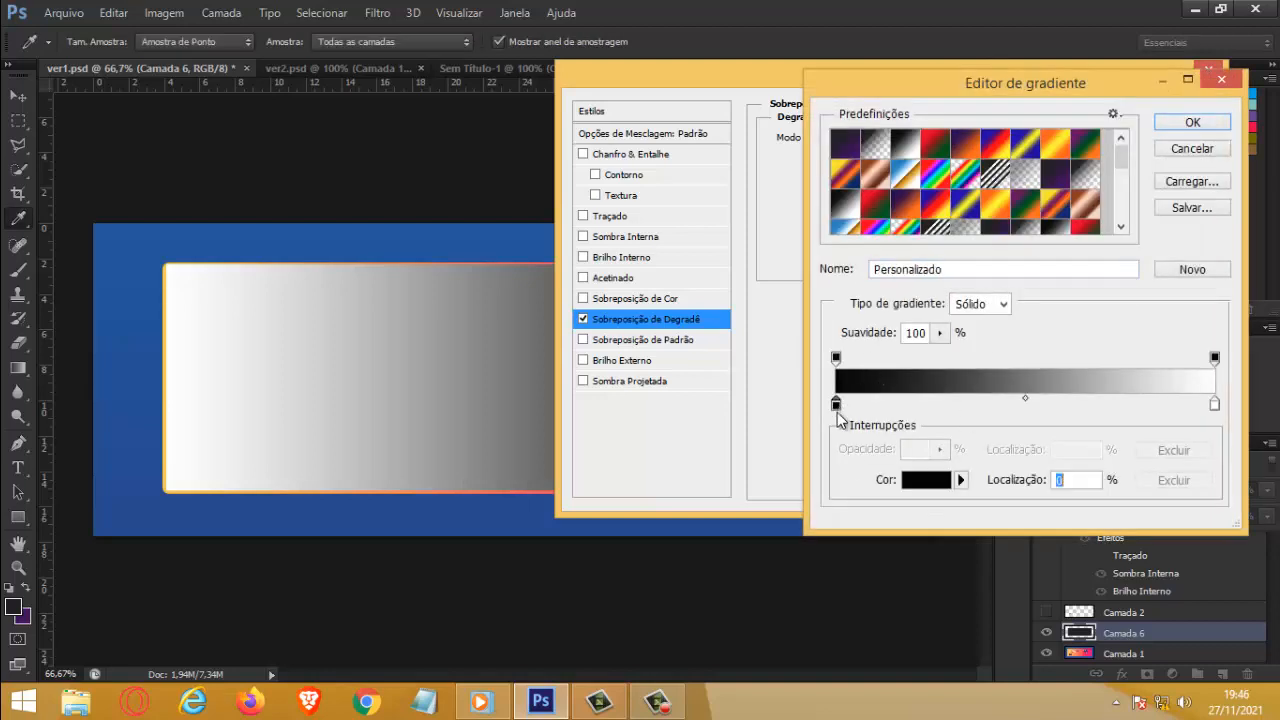
left_click(164, 460)
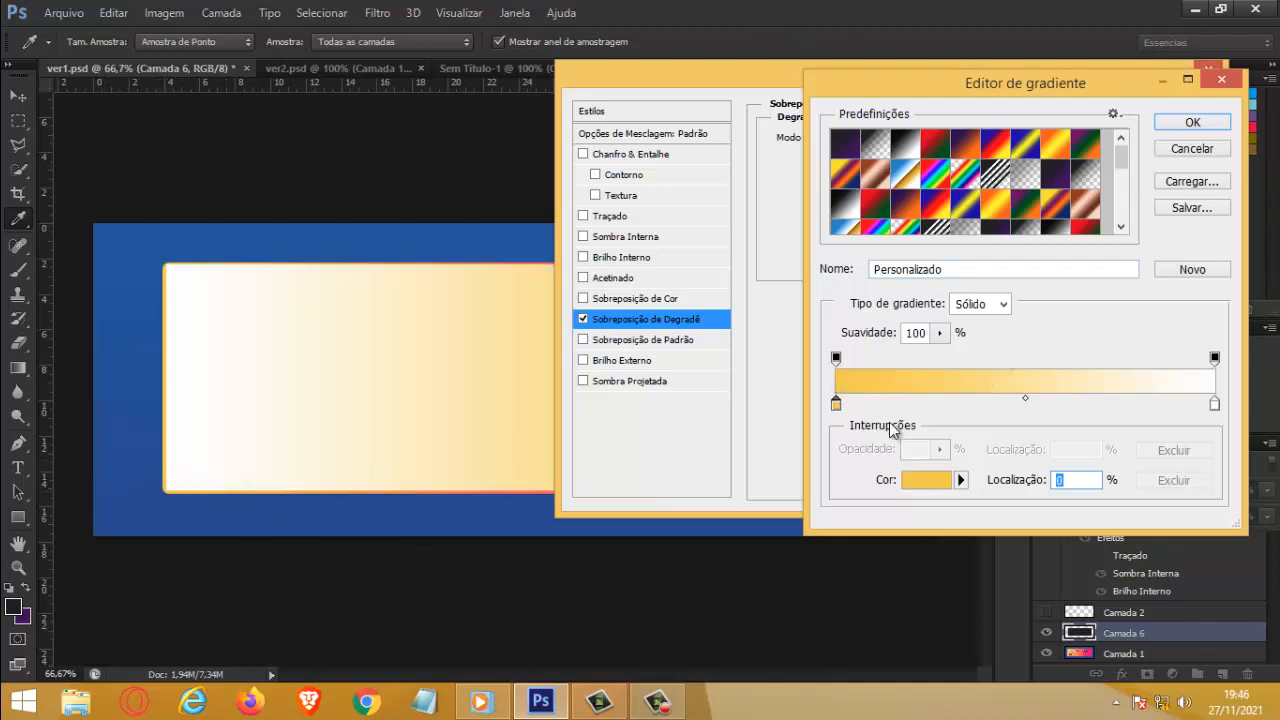
left_click_drag(1059, 83, 421, 128)
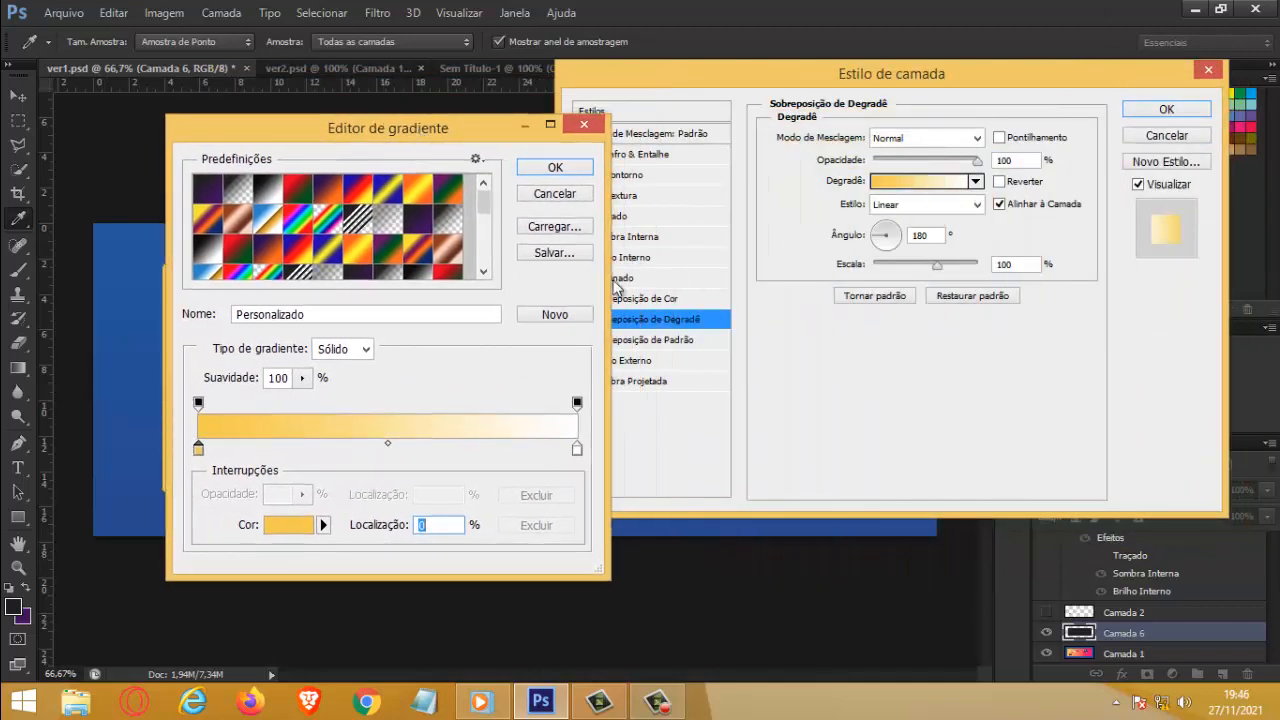
left_click(555, 167)
left_click(1166, 110)
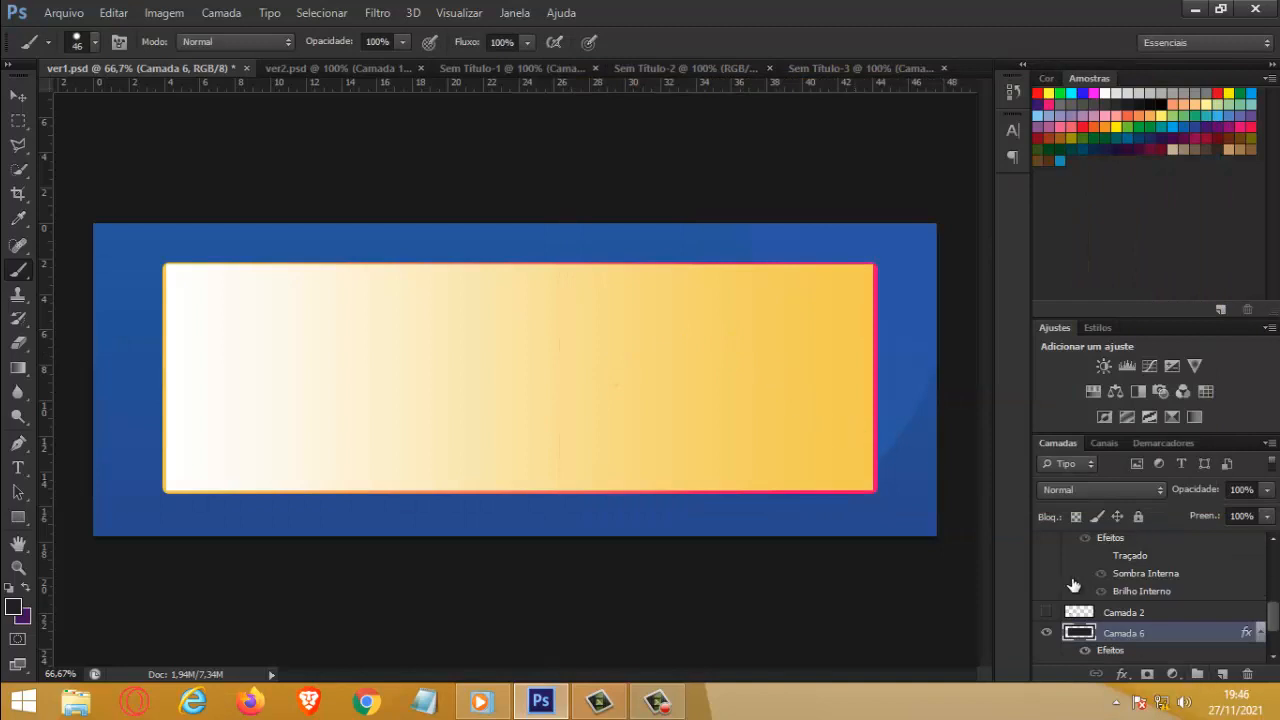
Step: Edit Camada 6's gradient overlay again, changing its starting color stop to the pink sampled from the original panel's right border
double_click(1242, 634)
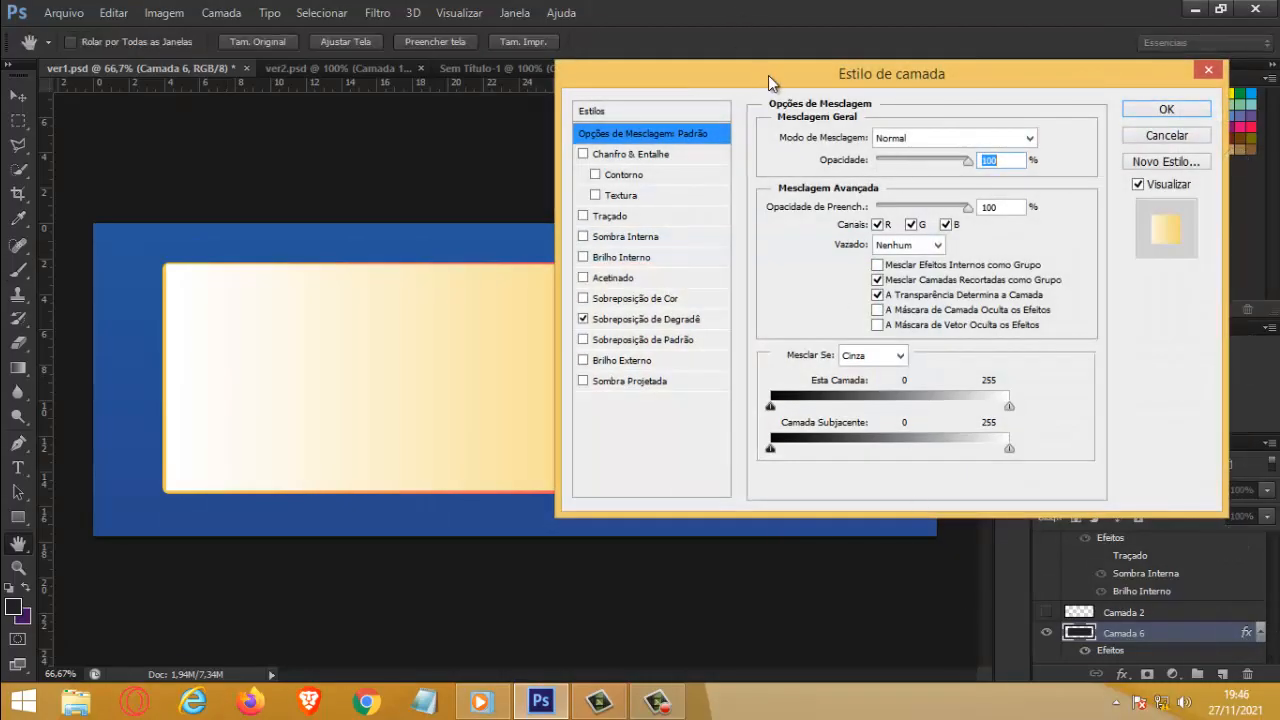
left_click_drag(768, 75, 544, 248)
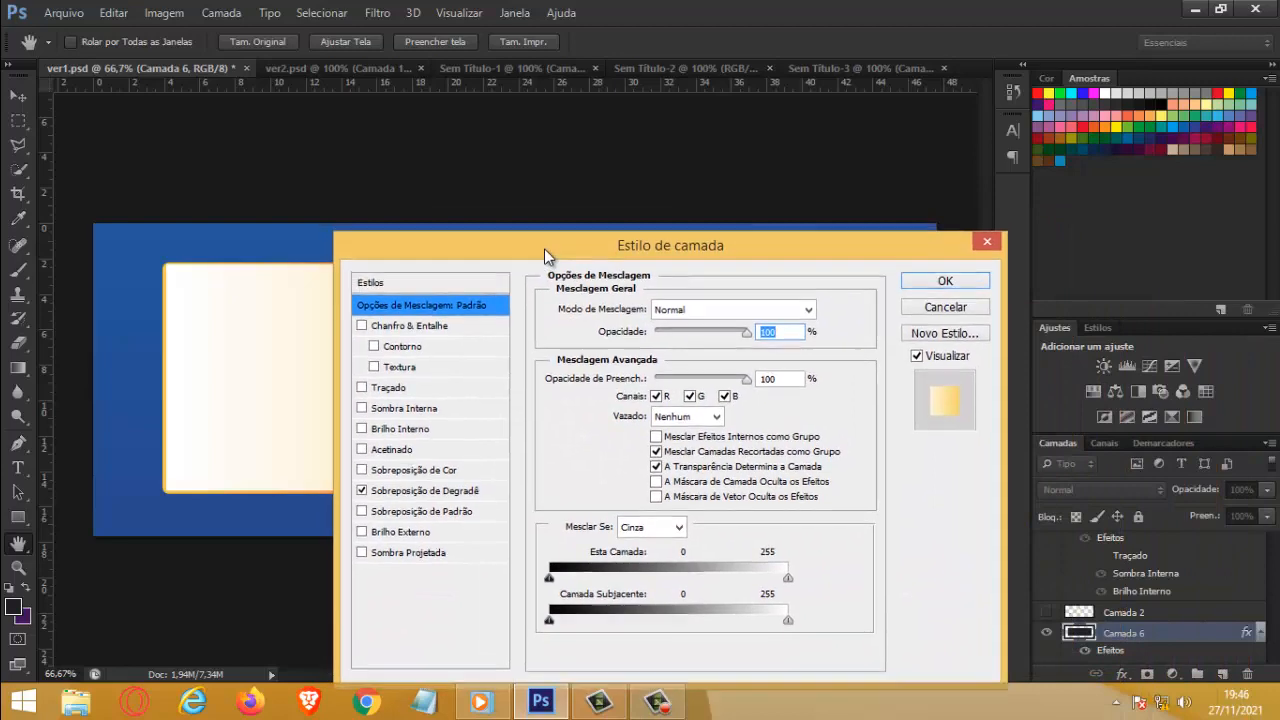
left_click(449, 491)
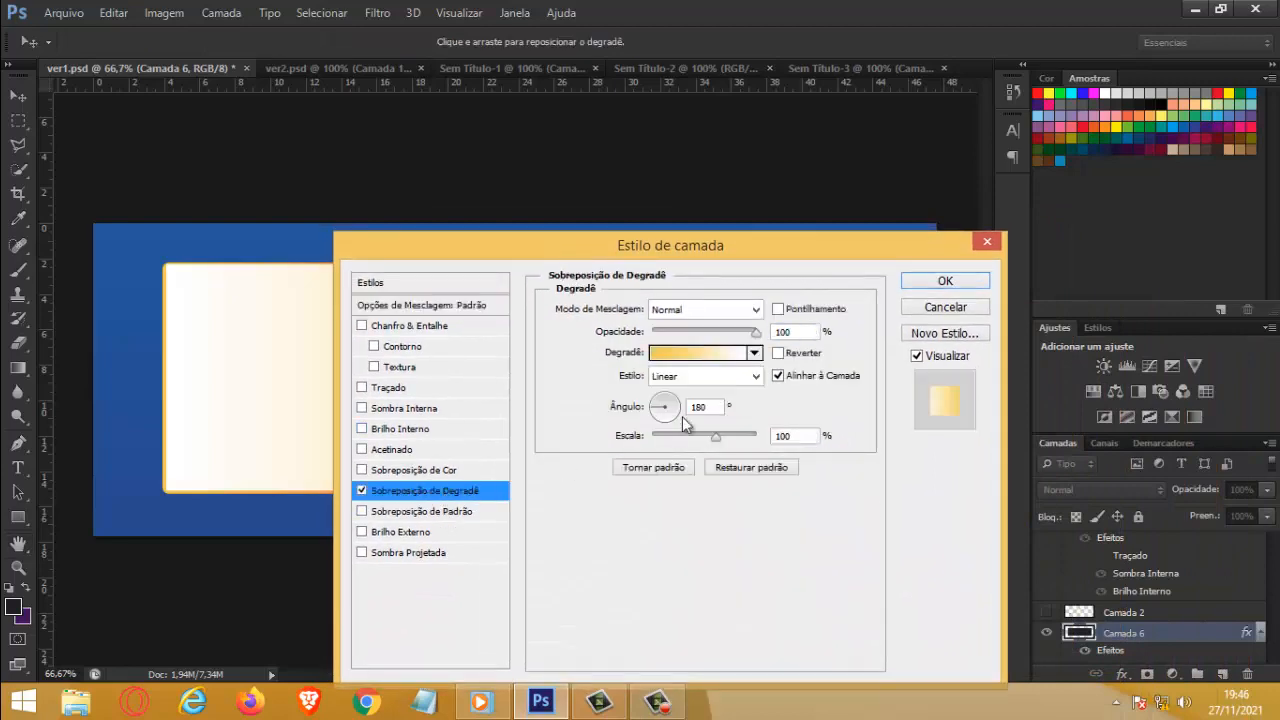
left_click_drag(609, 247, 500, 514)
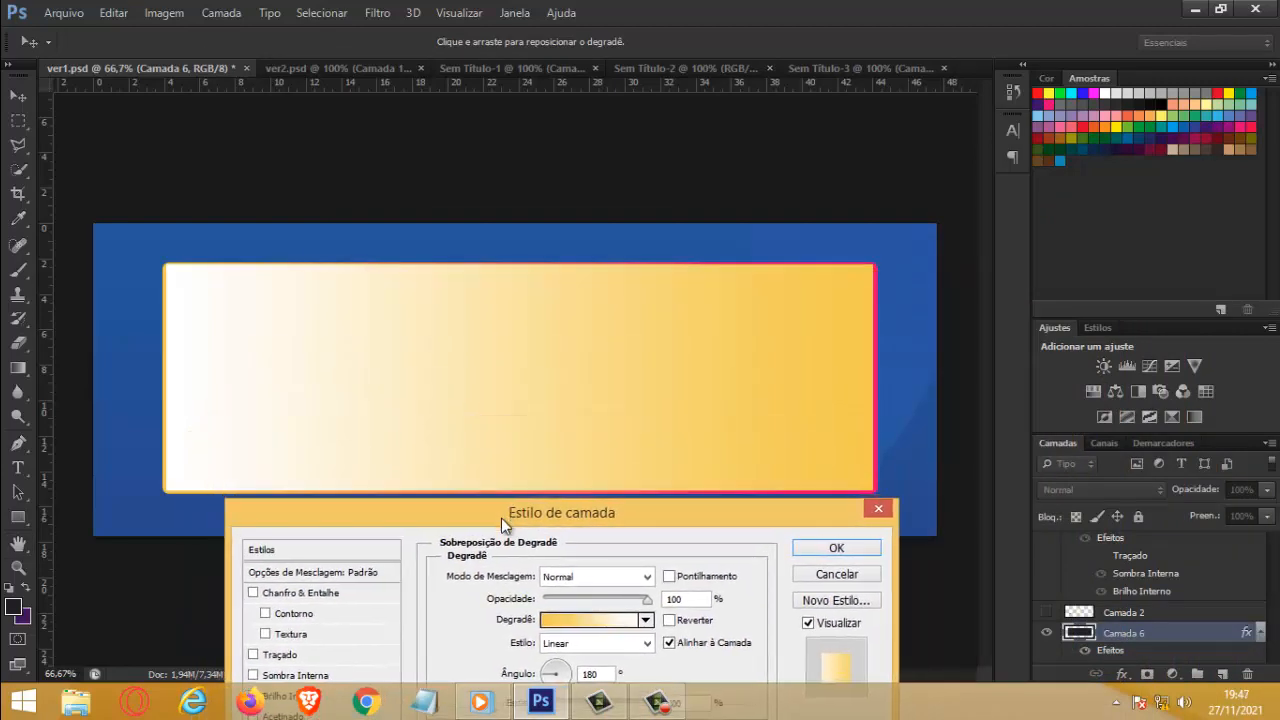
left_click(560, 616)
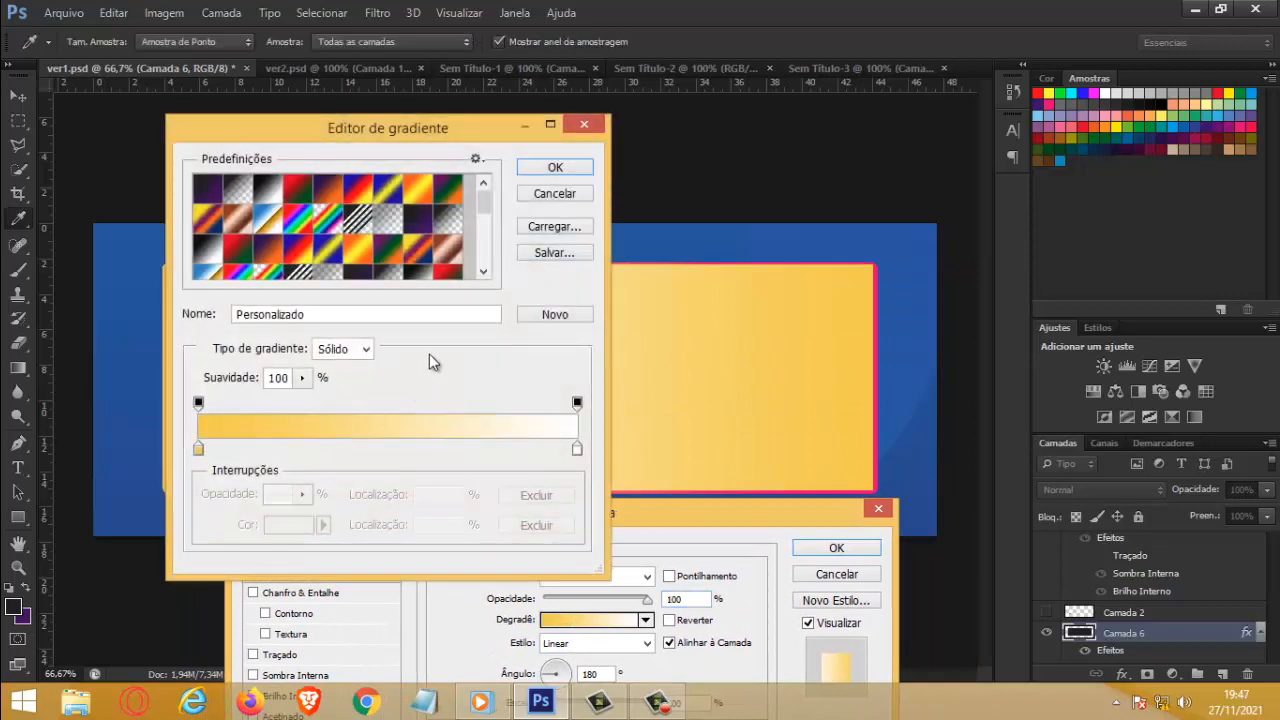
left_click_drag(309, 129, 980, 3)
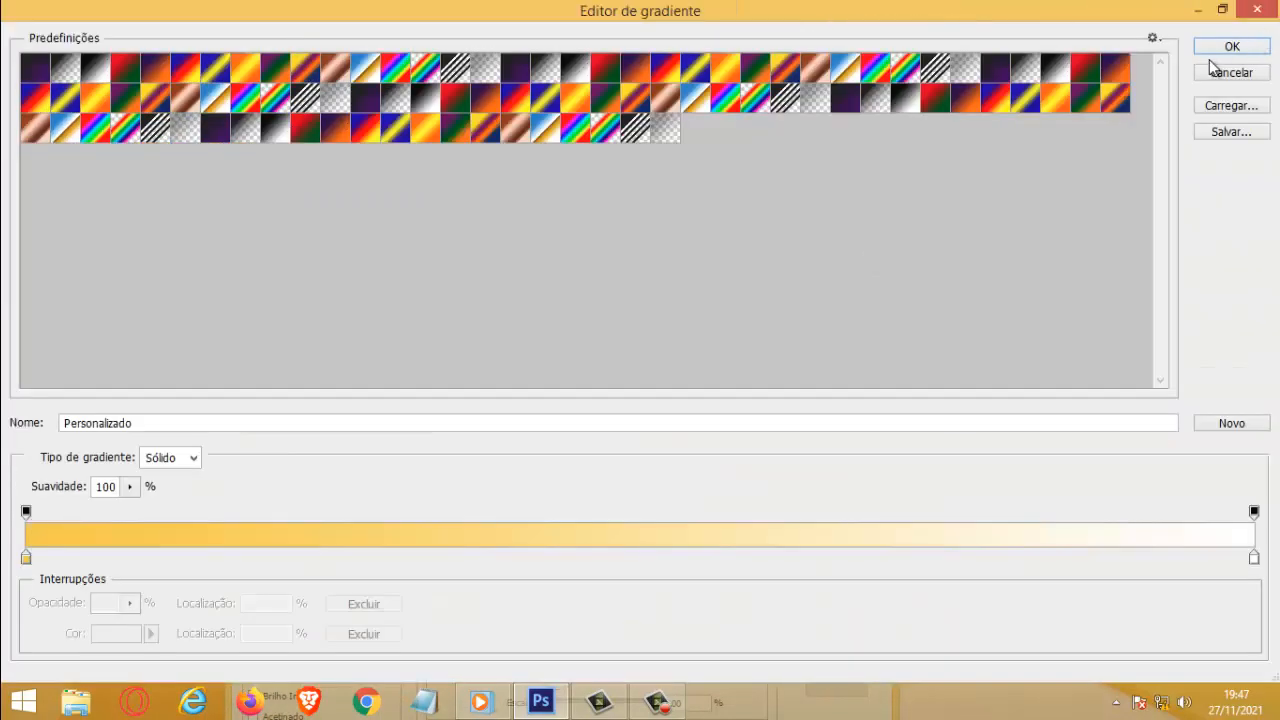
left_click(1222, 11)
left_click_drag(418, 126, 1085, 181)
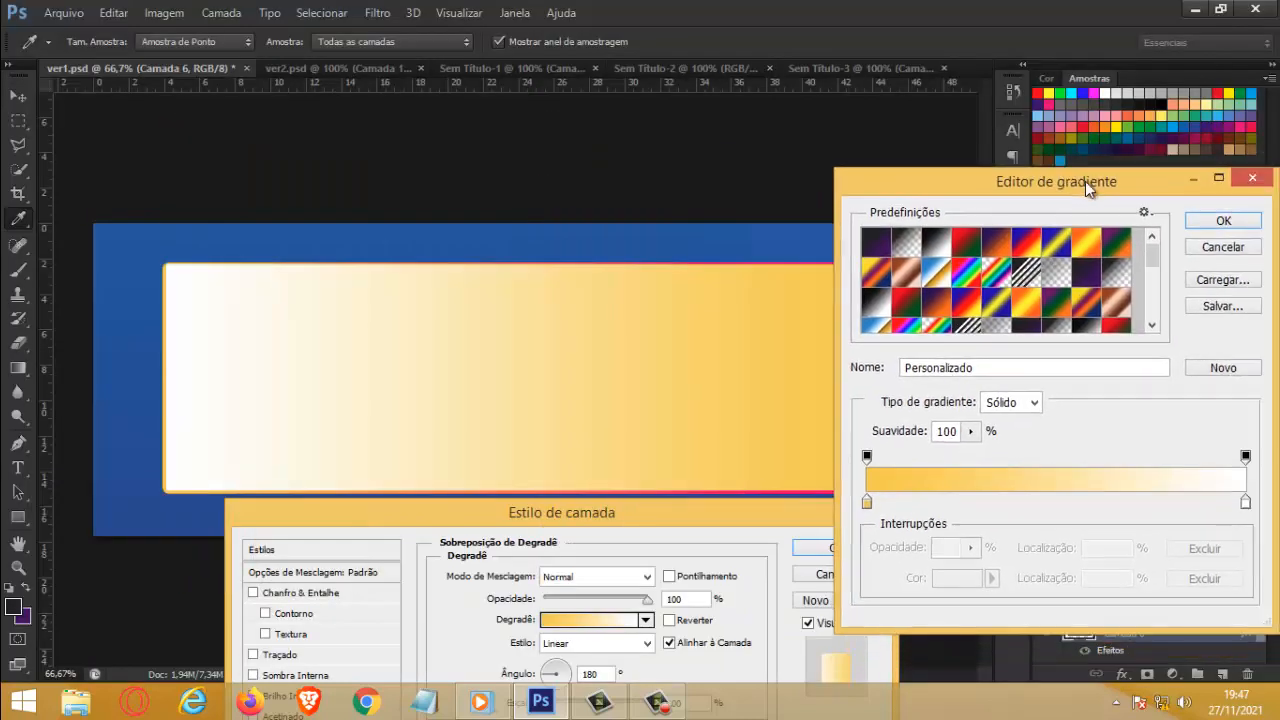
left_click(866, 502)
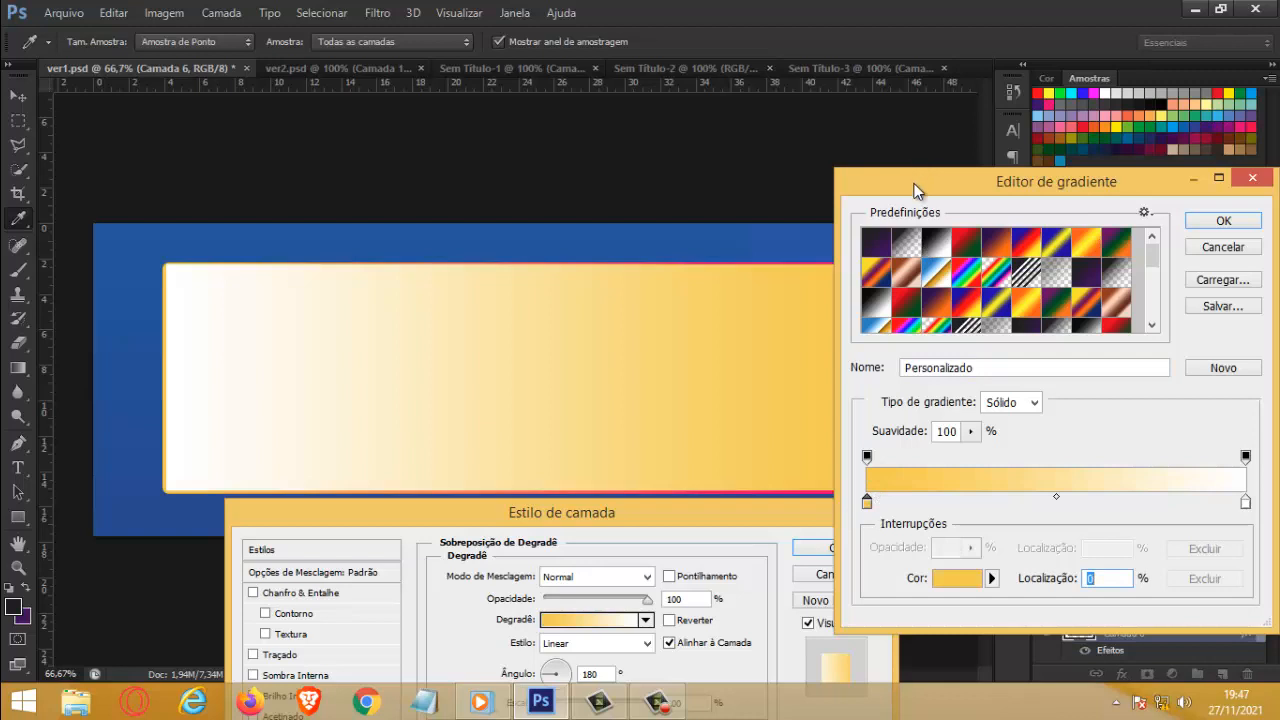
left_click_drag(914, 189, 515, 382)
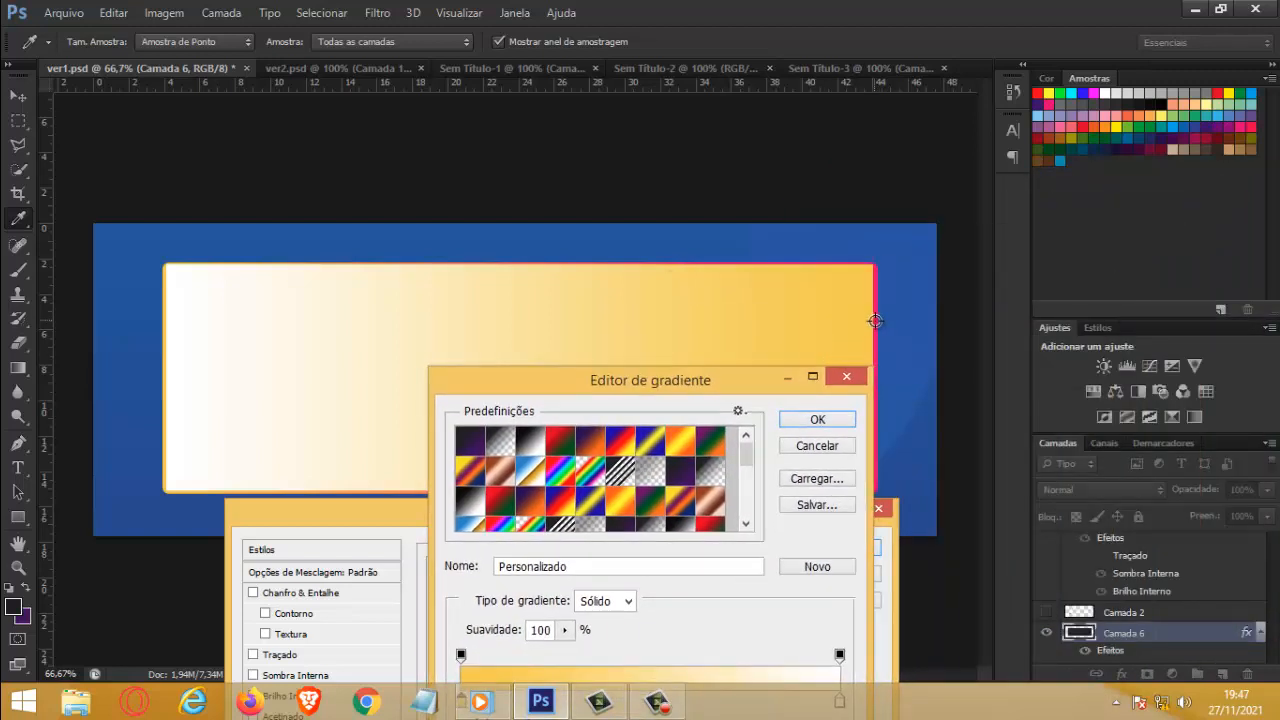
left_click(875, 320)
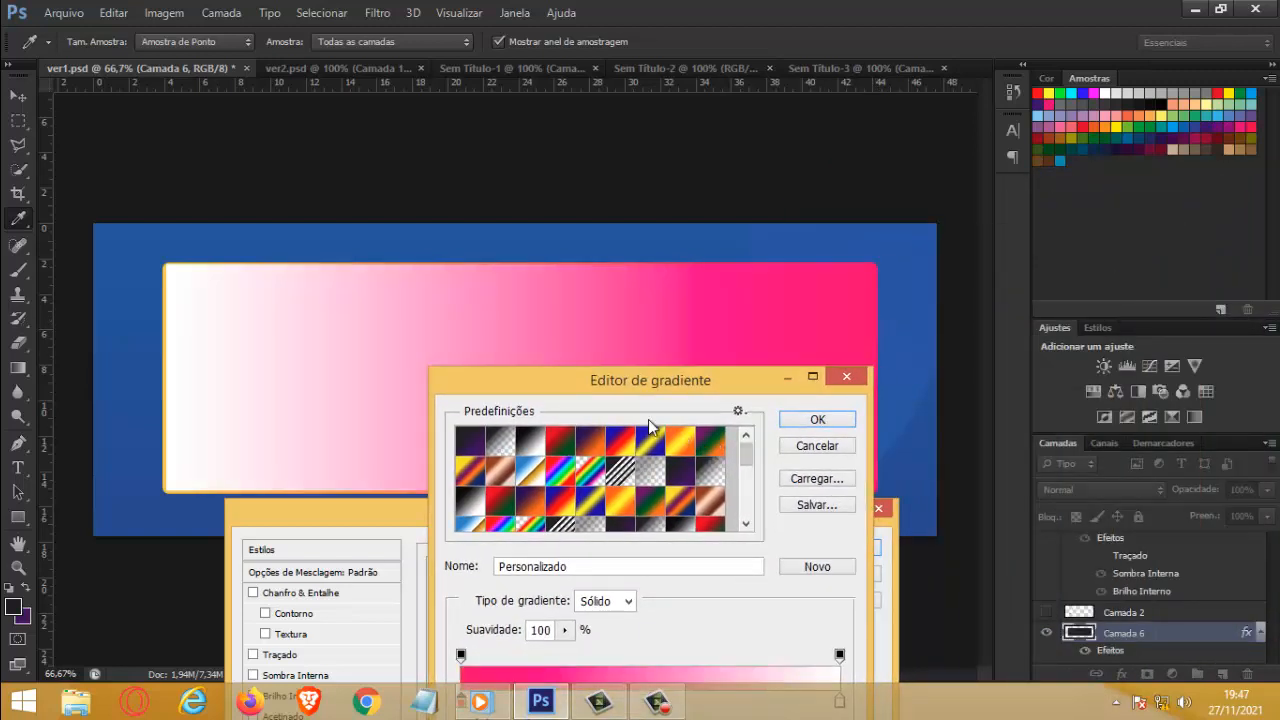
Step: Set the gradient's end color stop at 100% to the yellow sampled from the panel's left border and apply the layer style
left_click_drag(549, 376, 765, 237)
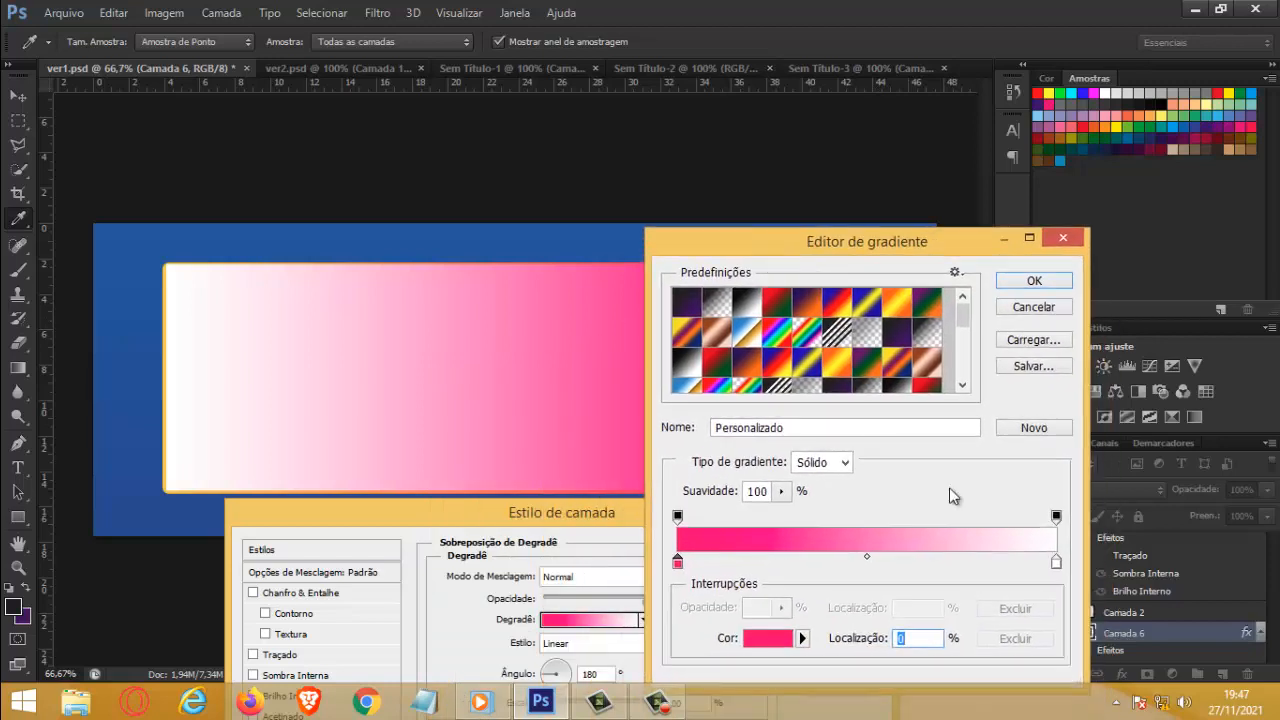
left_click(1056, 563)
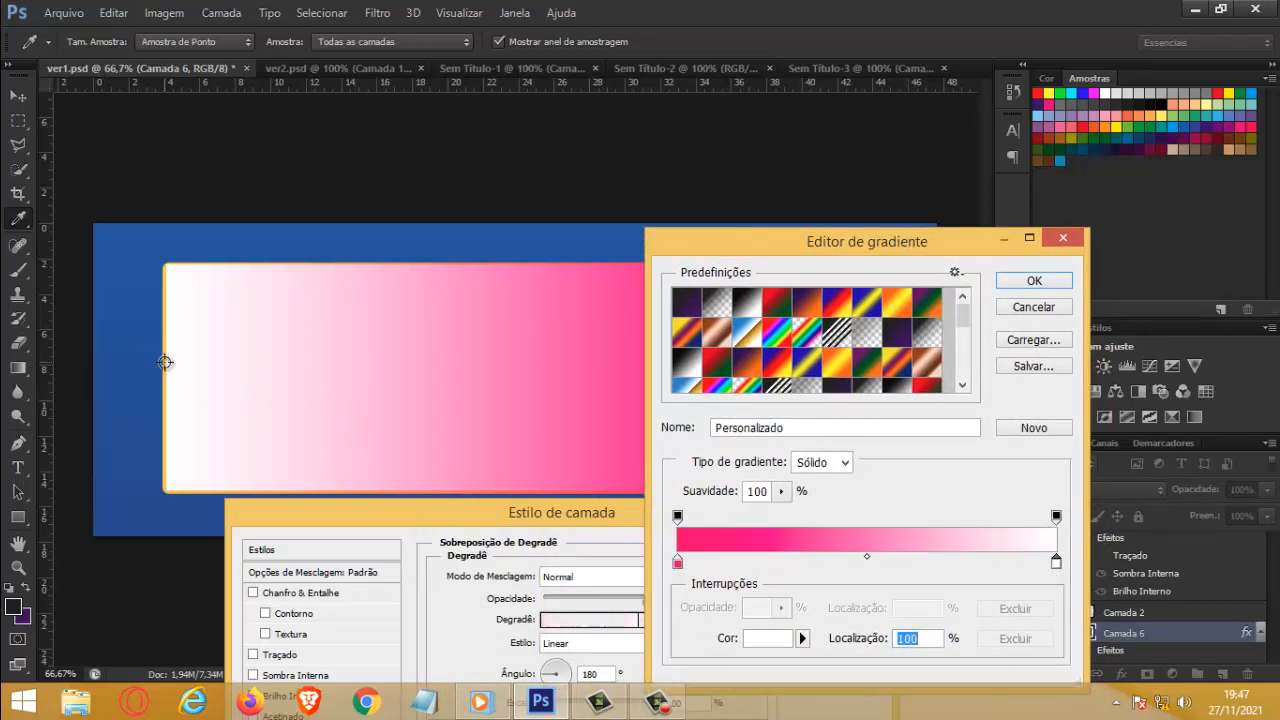
left_click(163, 361)
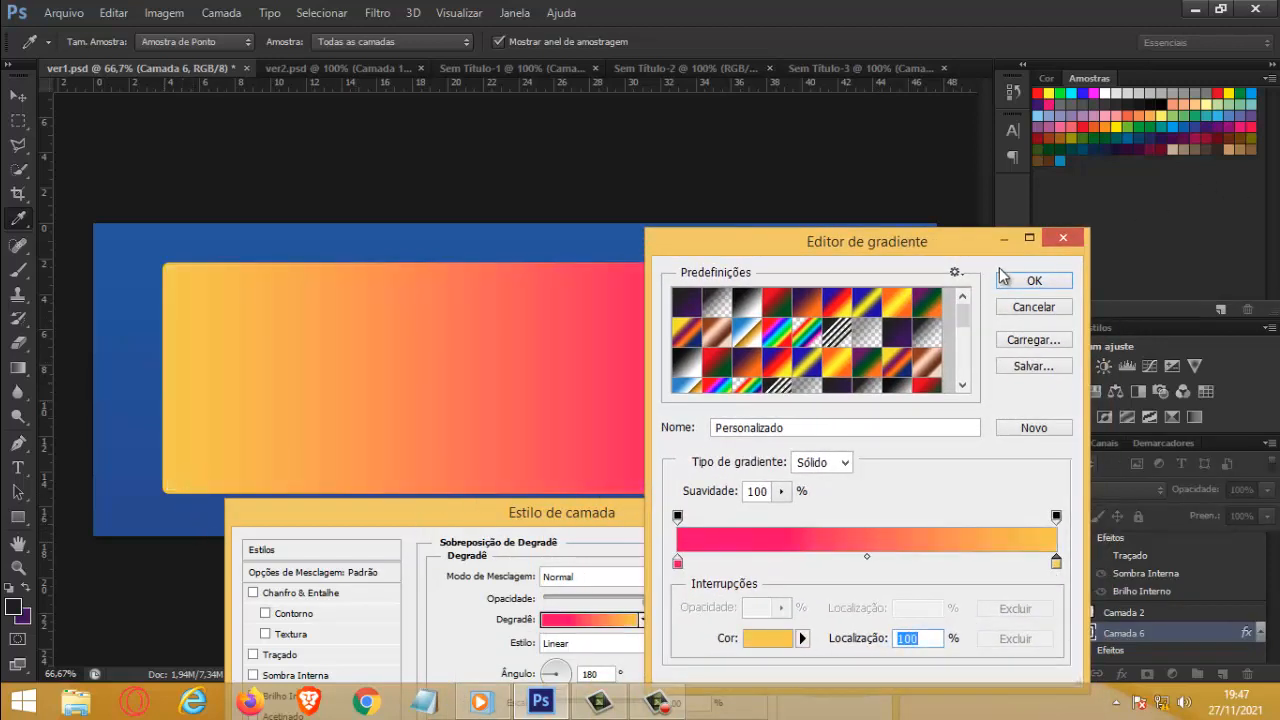
left_click(1034, 280)
left_click(835, 548)
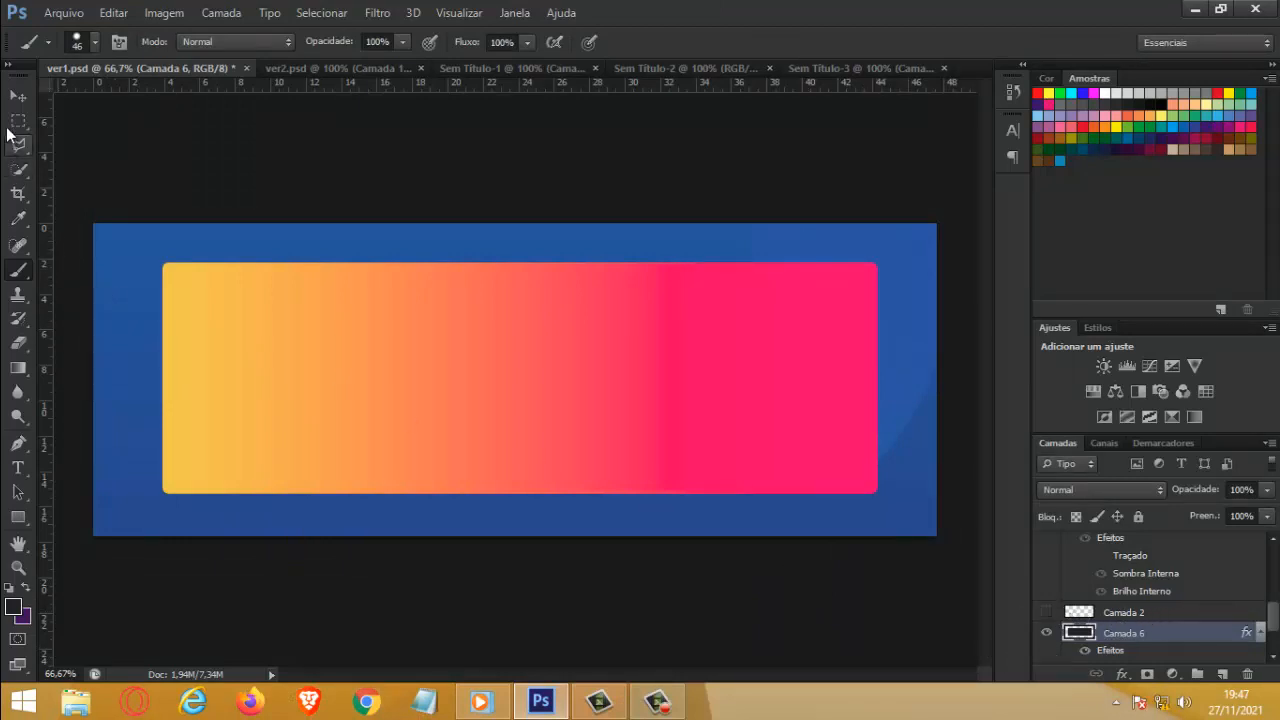
Step: Switch to the Move tool and save the changes to ver1.psd
left_click(18, 96)
left_click(63, 13)
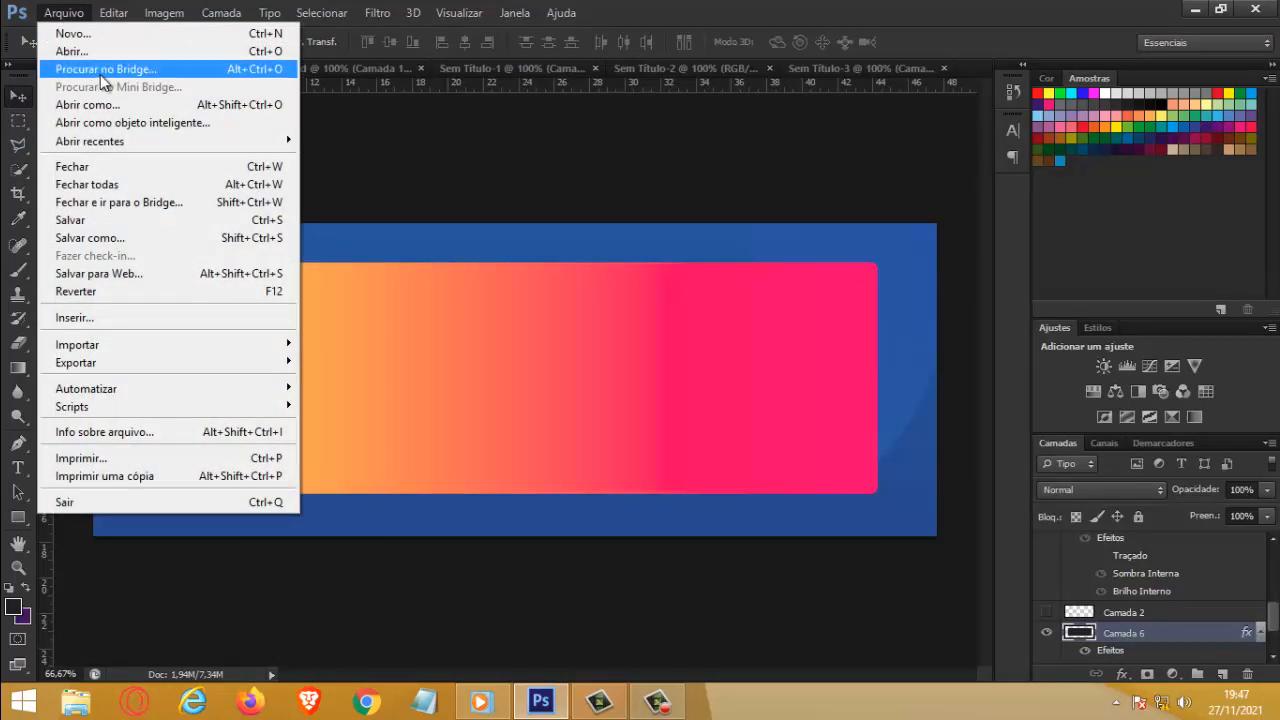
left_click(92, 220)
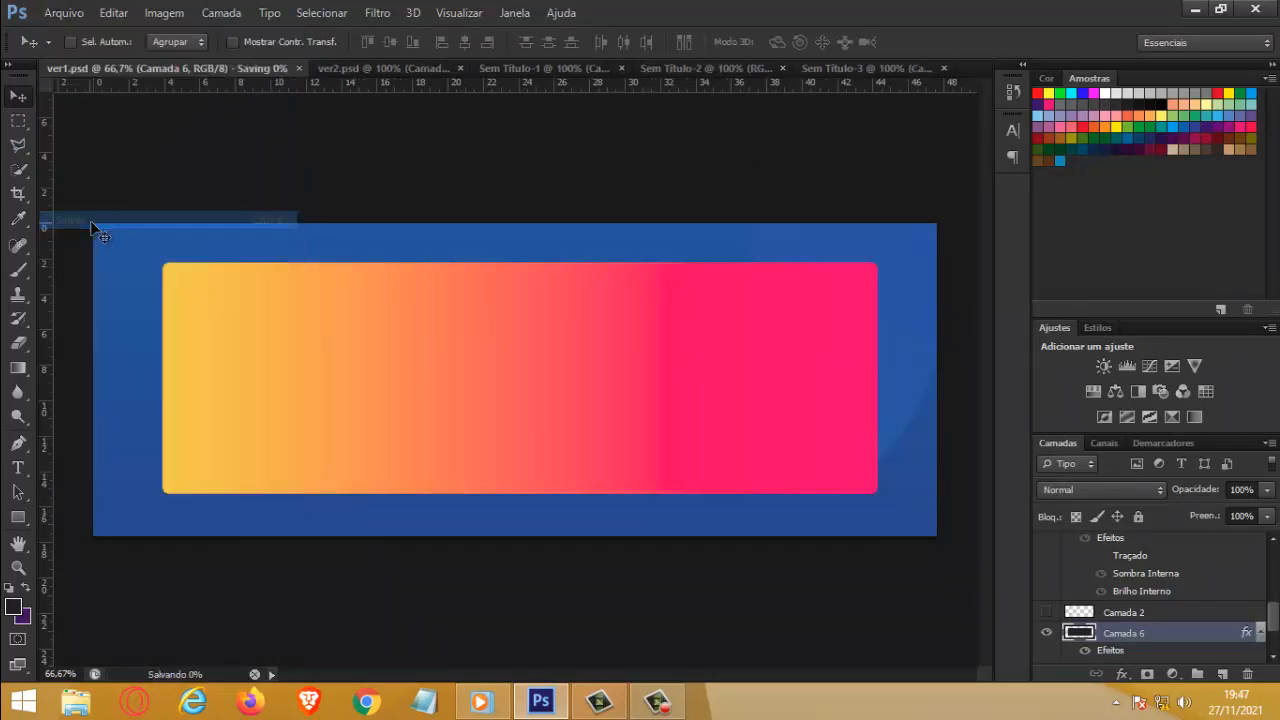
Step: Start saving a copy of ver1.psd in PNG format, with the Desktop (Área de Trabalho) as the destination
left_click(64, 14)
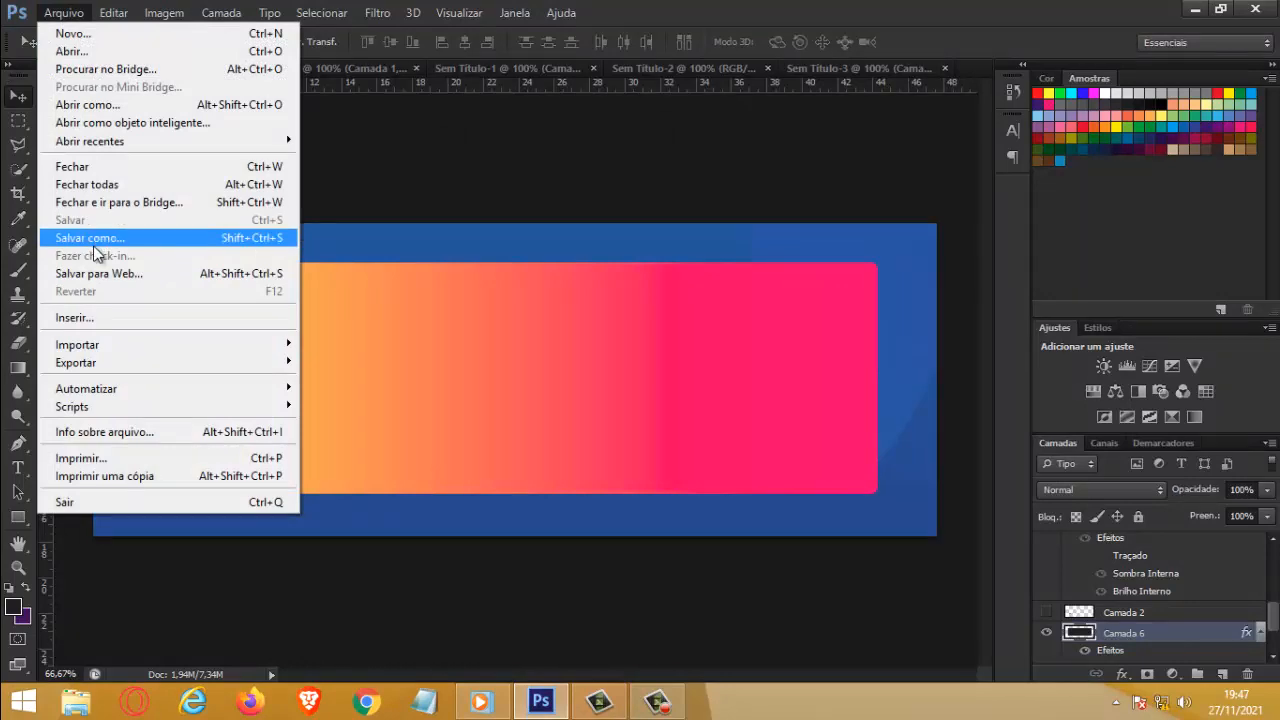
left_click(95, 246)
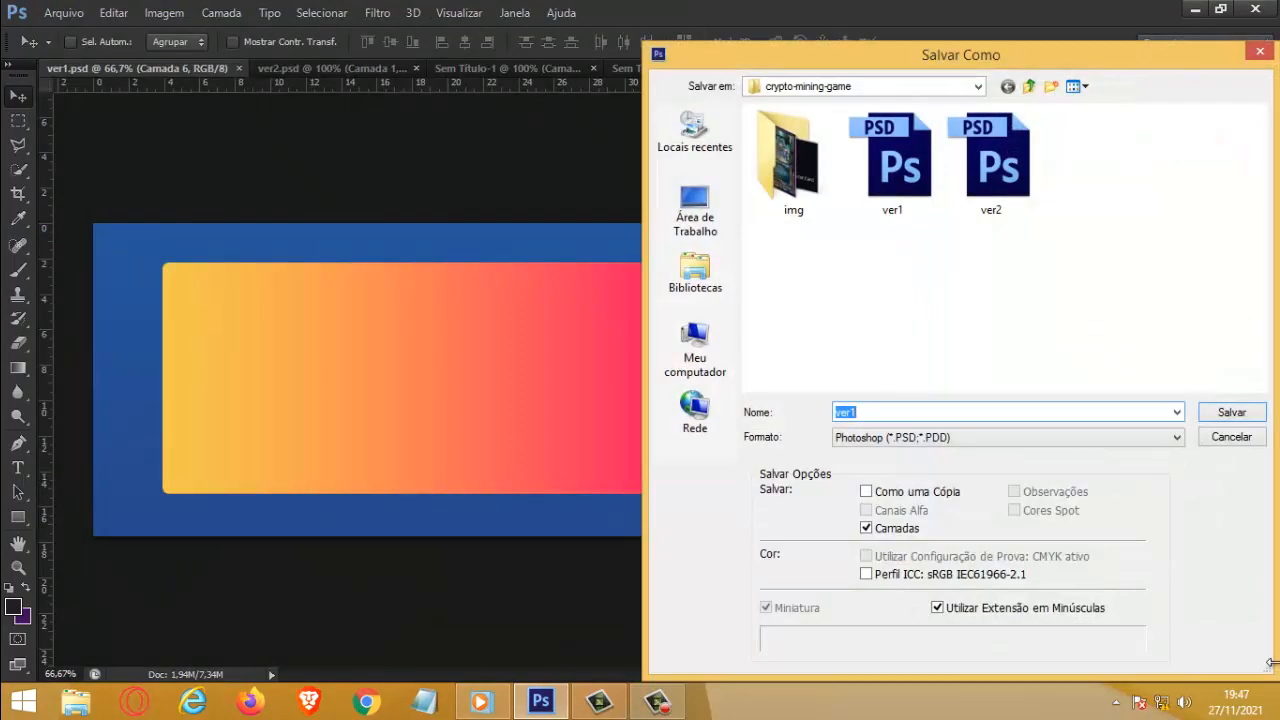
left_click(932, 437)
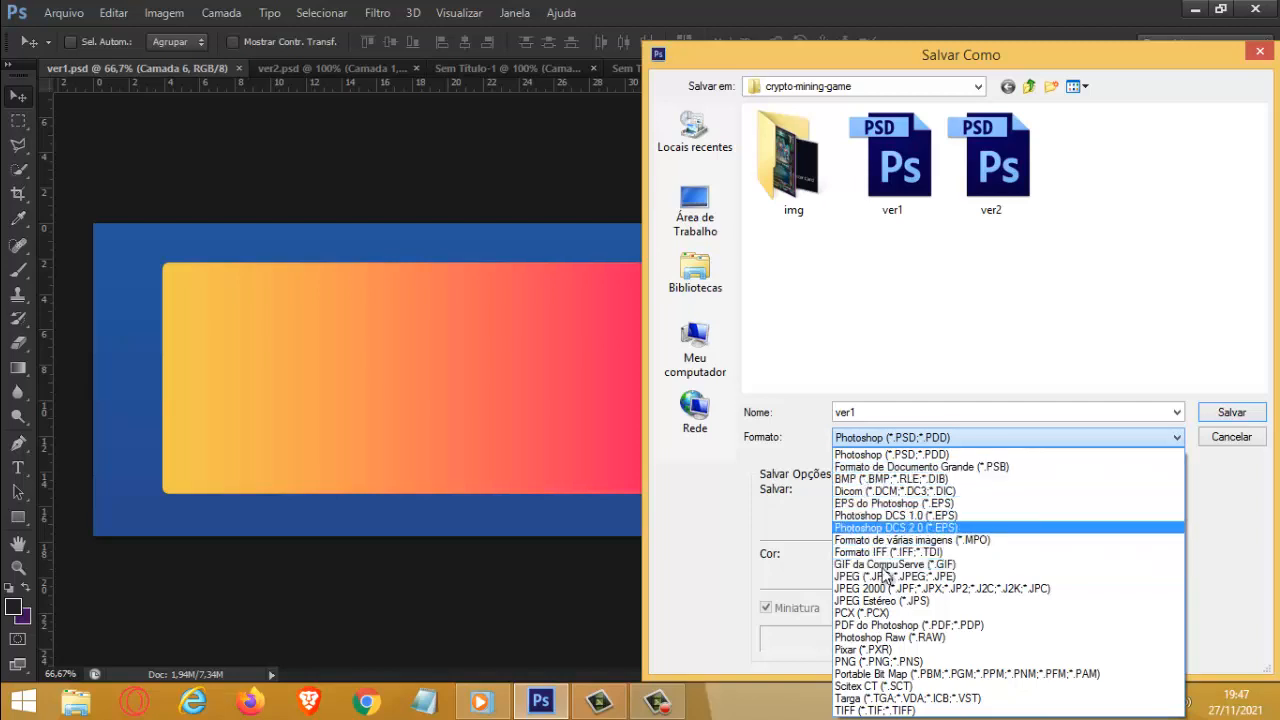
left_click(886, 673)
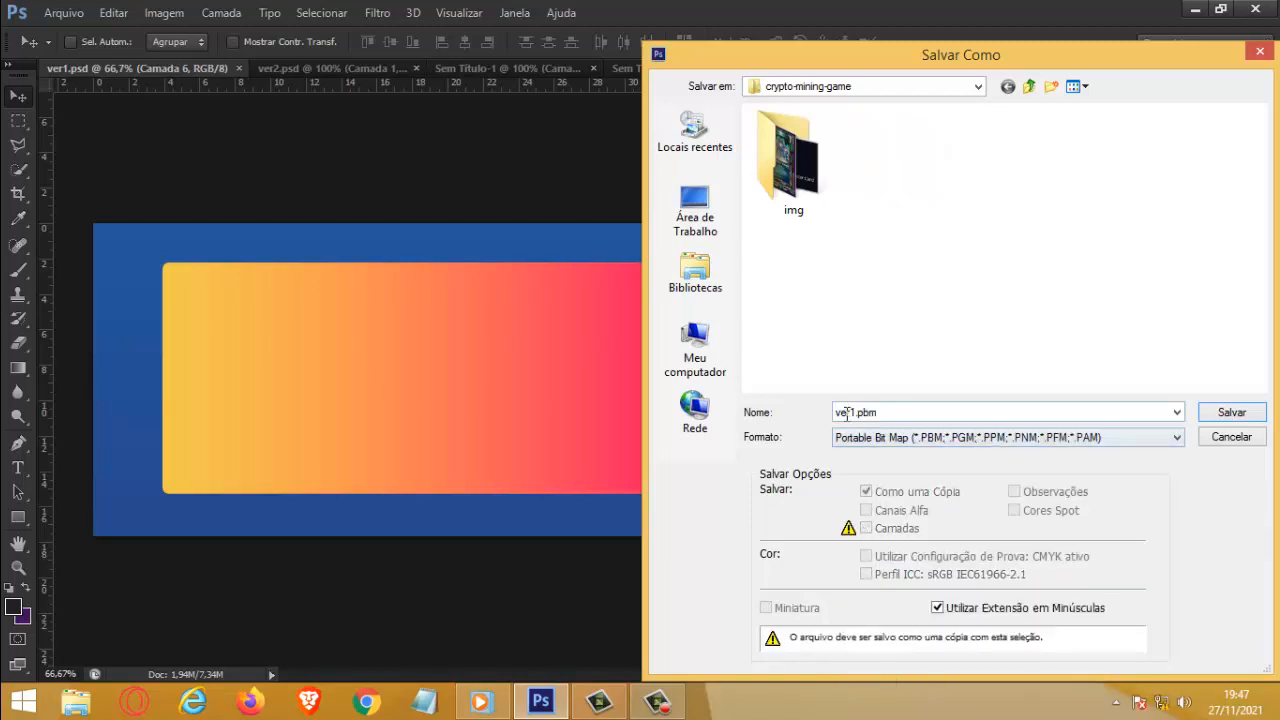
left_click(860, 438)
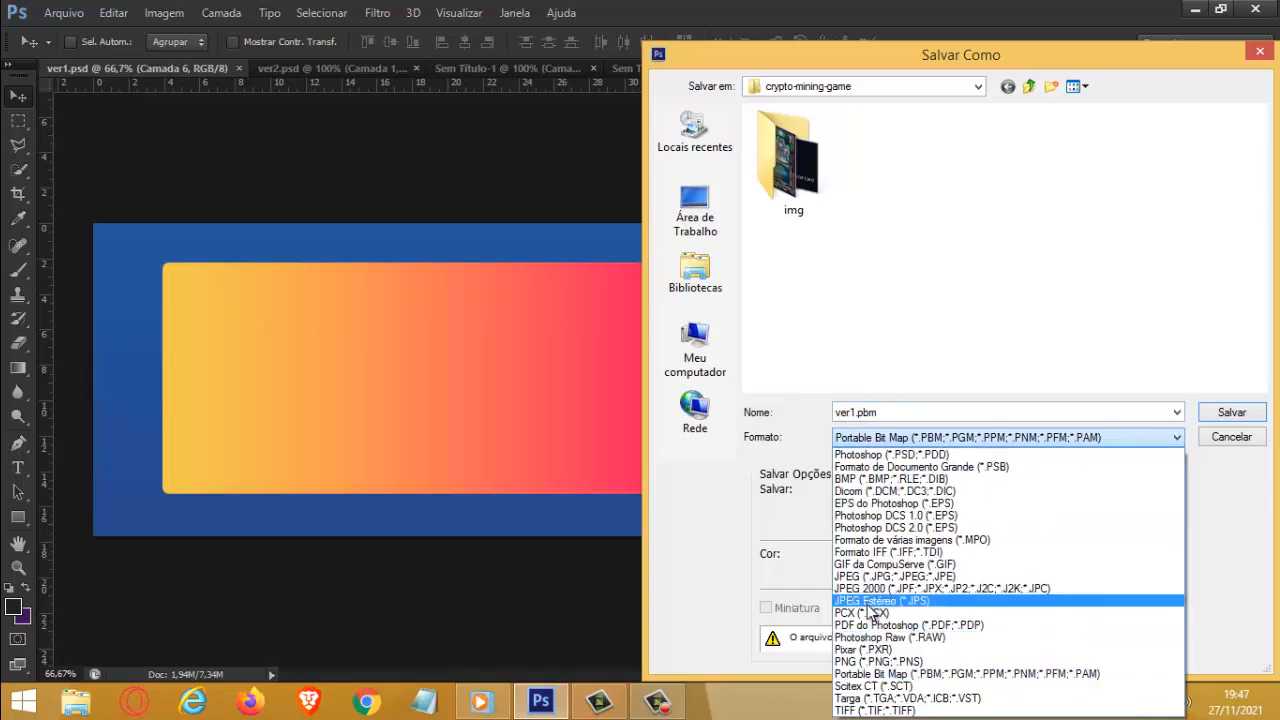
left_click(868, 661)
left_click(692, 215)
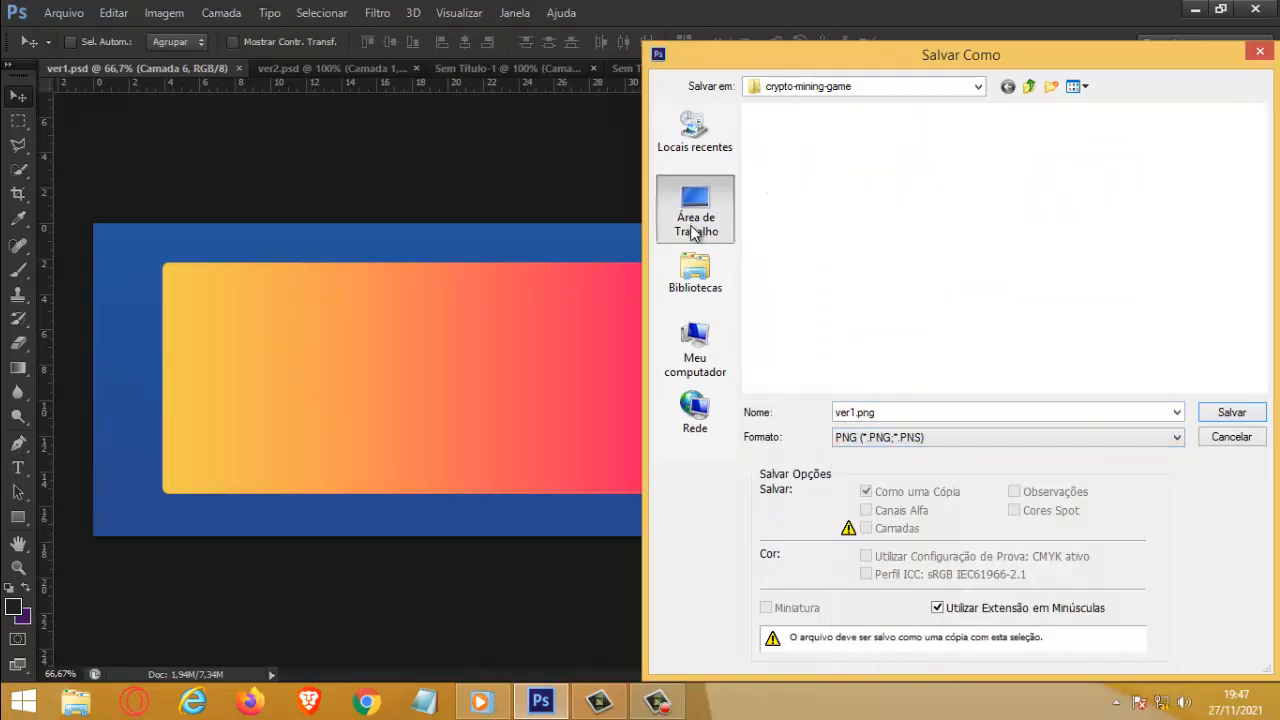
Step: Name the PNG plano-de-fundo-wsg in lowercase and save it with the default PNG options
double_click(908, 415)
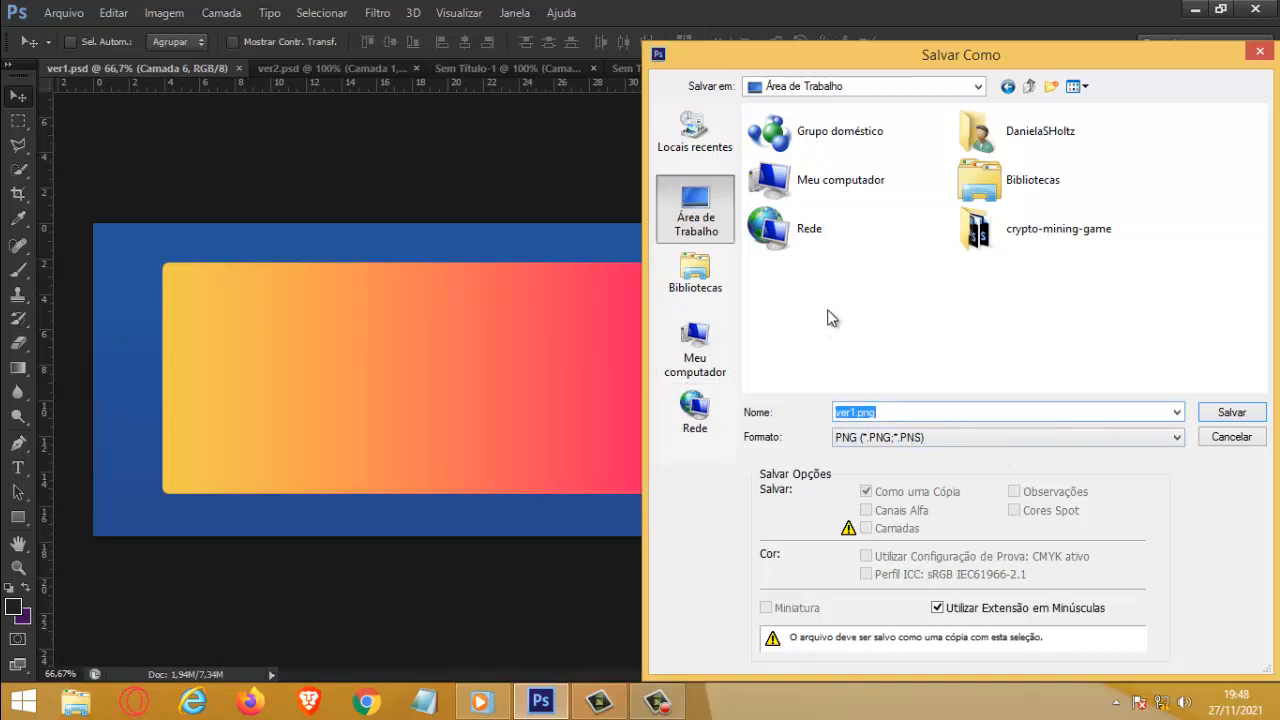
type("PLANO-DE-FUNDO-WSG")
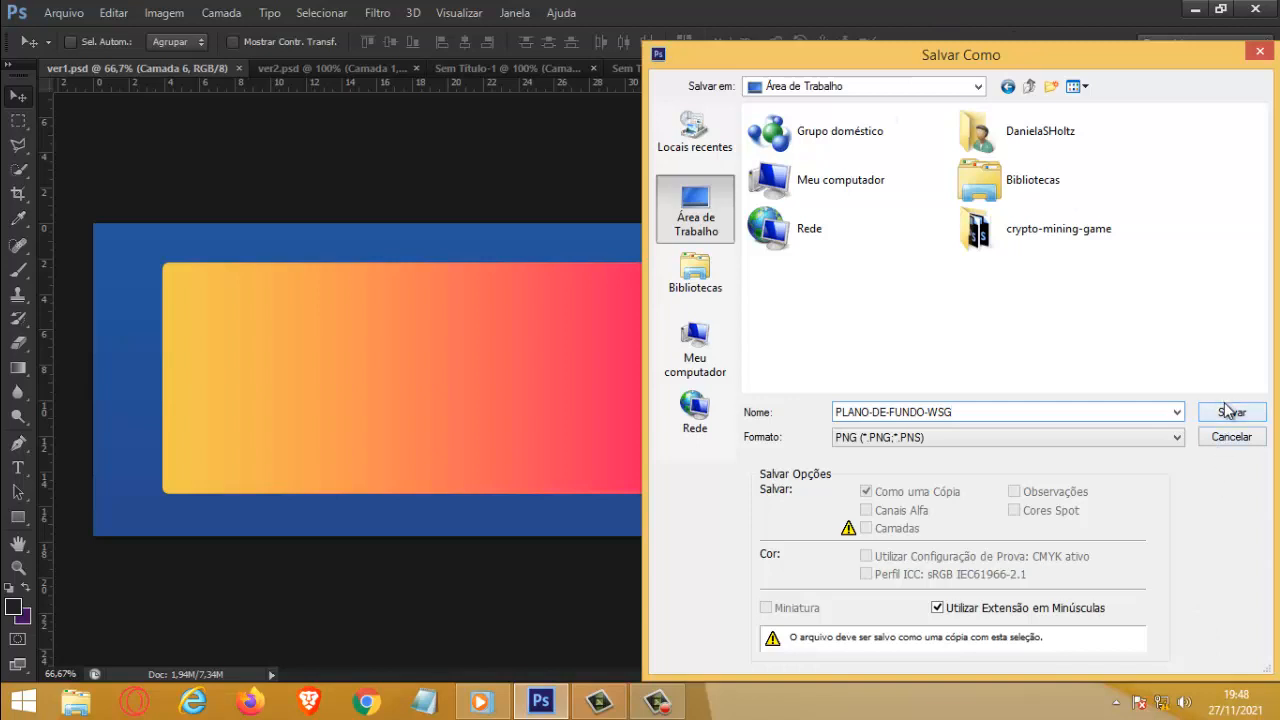
key("BackSpace")
key("BackSpace")
key("BackSpace")
key("BackSpace")
key("BackSpace")
key("BackSpace")
key("BackSpace")
key("BackSpace")
key("BackSpace")
key("BackSpace")
key("BackSpace")
key("BackSpace")
key("BackSpace")
key("BackSpace")
key("BackSpace")
key("BackSpace")
key("BackSpace")
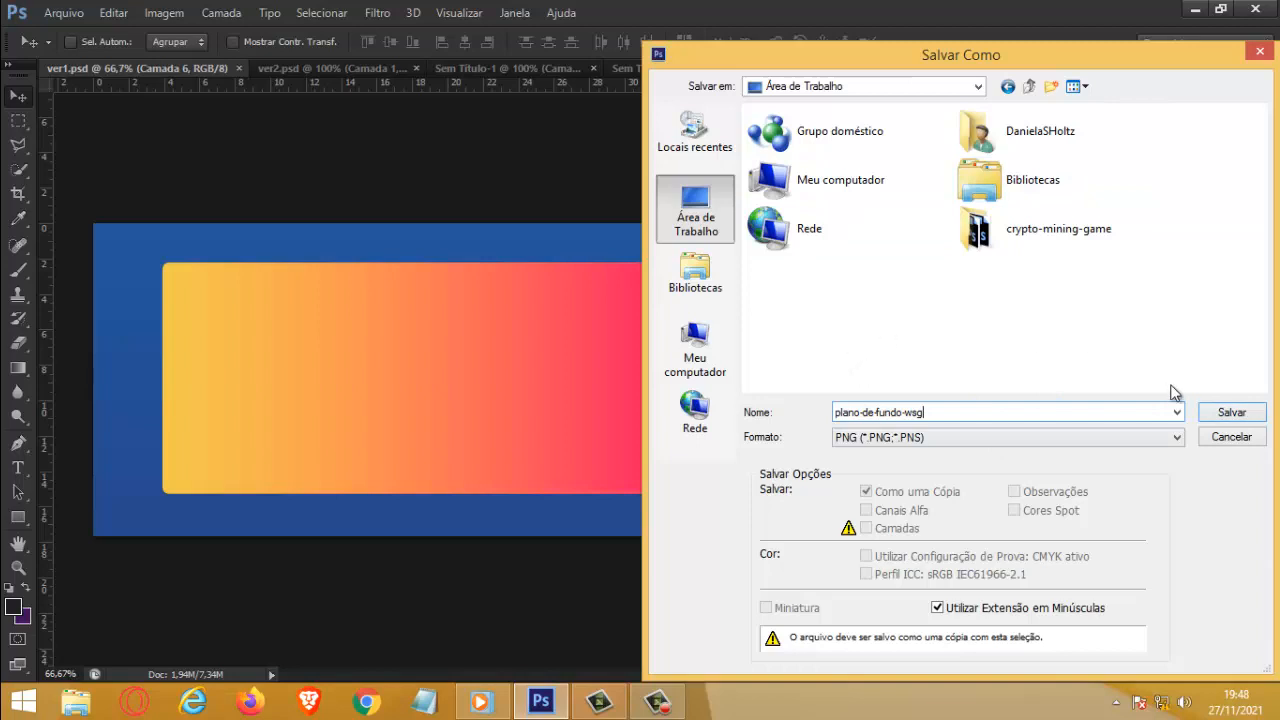
left_click(1240, 413)
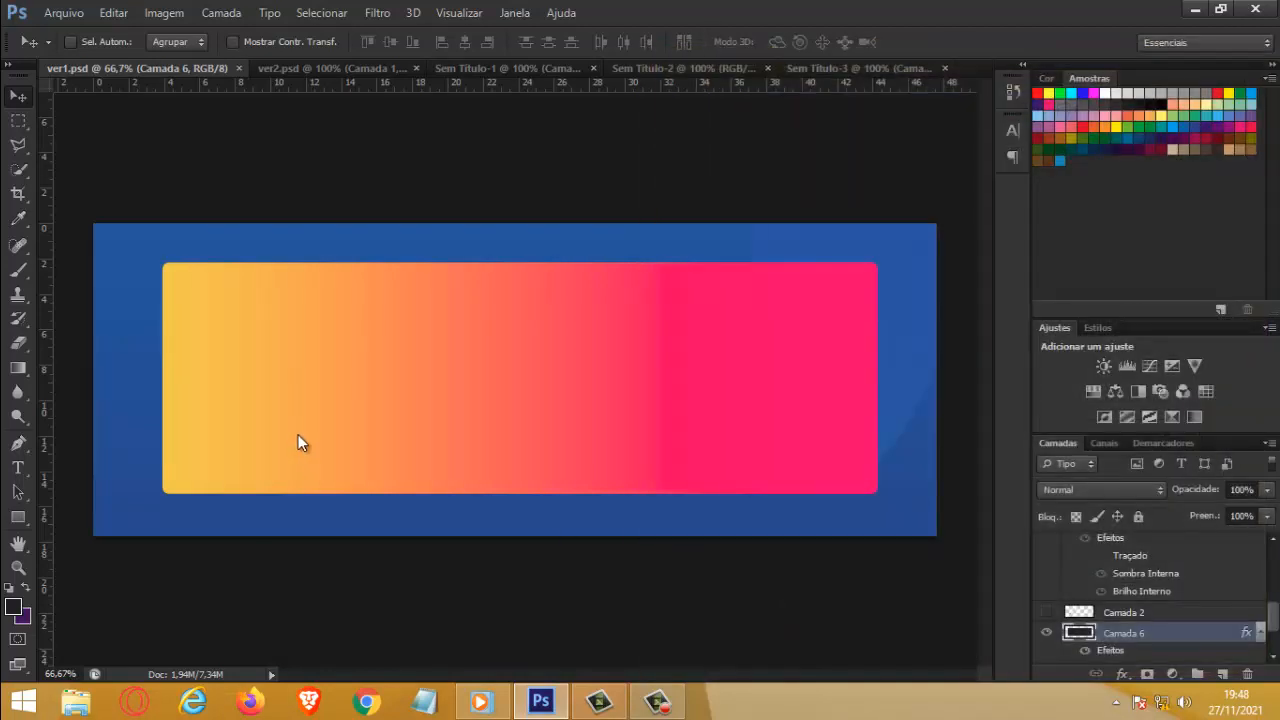
left_click(704, 218)
Step: Make the playing-cards layer, Camada 3, visible again in ver1.psd
left_click(1046, 612)
left_click(1046, 613)
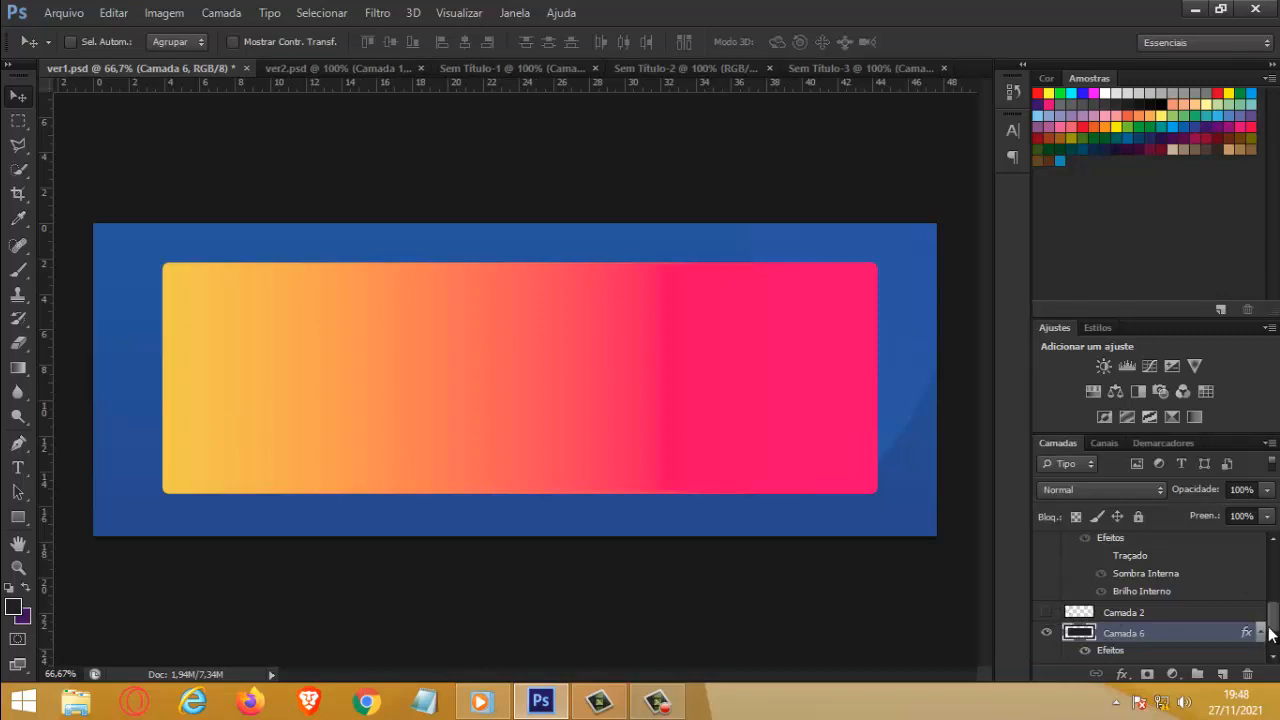
scroll(1270, 633, "up", 5)
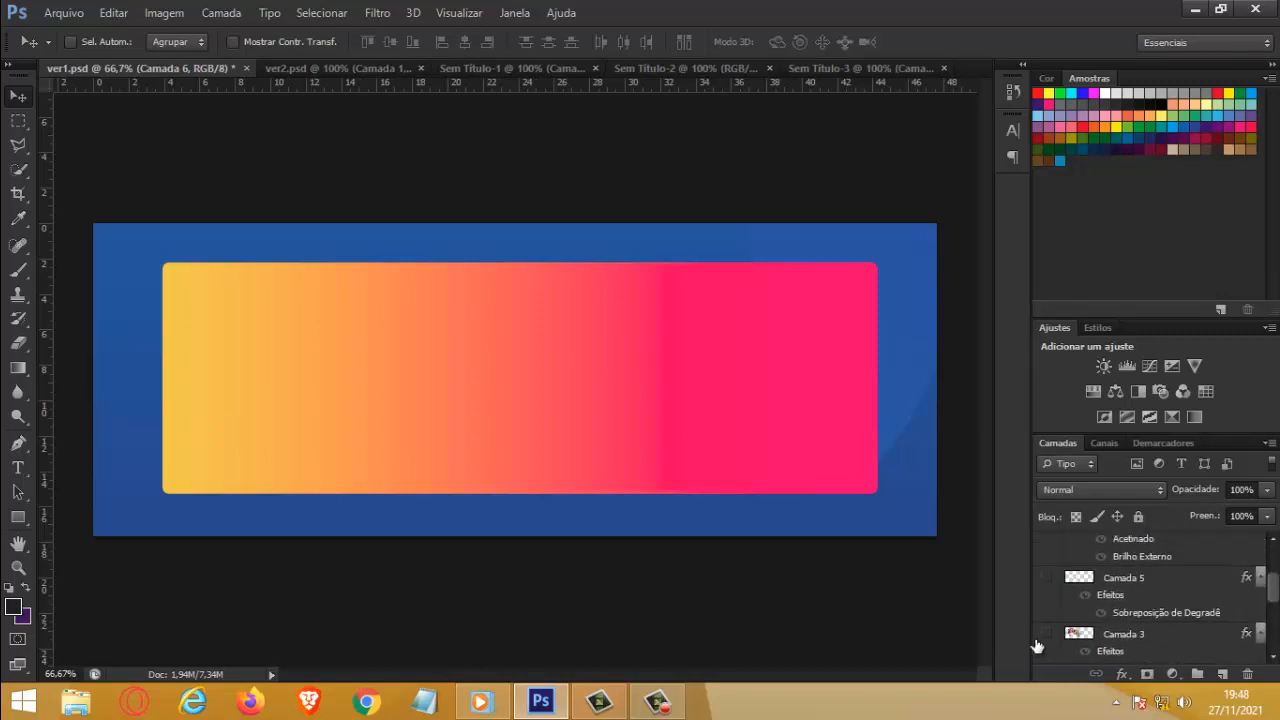
left_click(1047, 634)
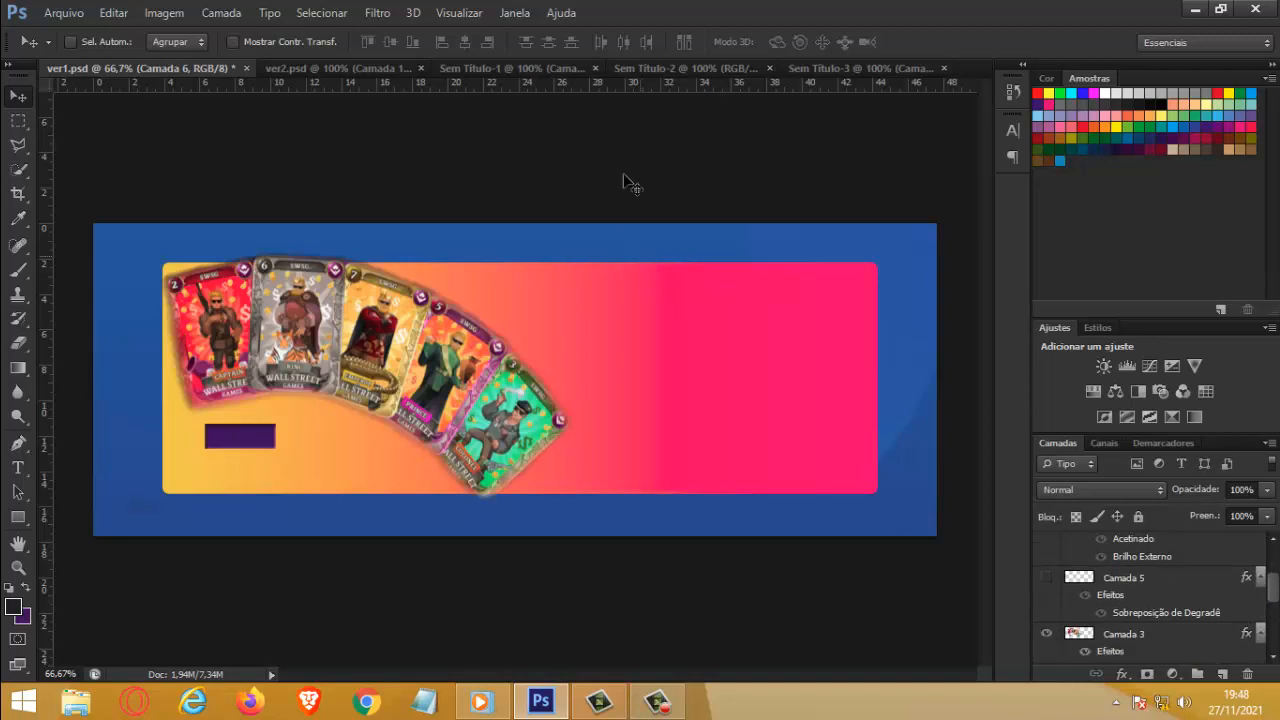
Step: In Sem Título-2, hide the white Plano de Fundo layer and start saving the cards in PNG format
left_click(651, 68)
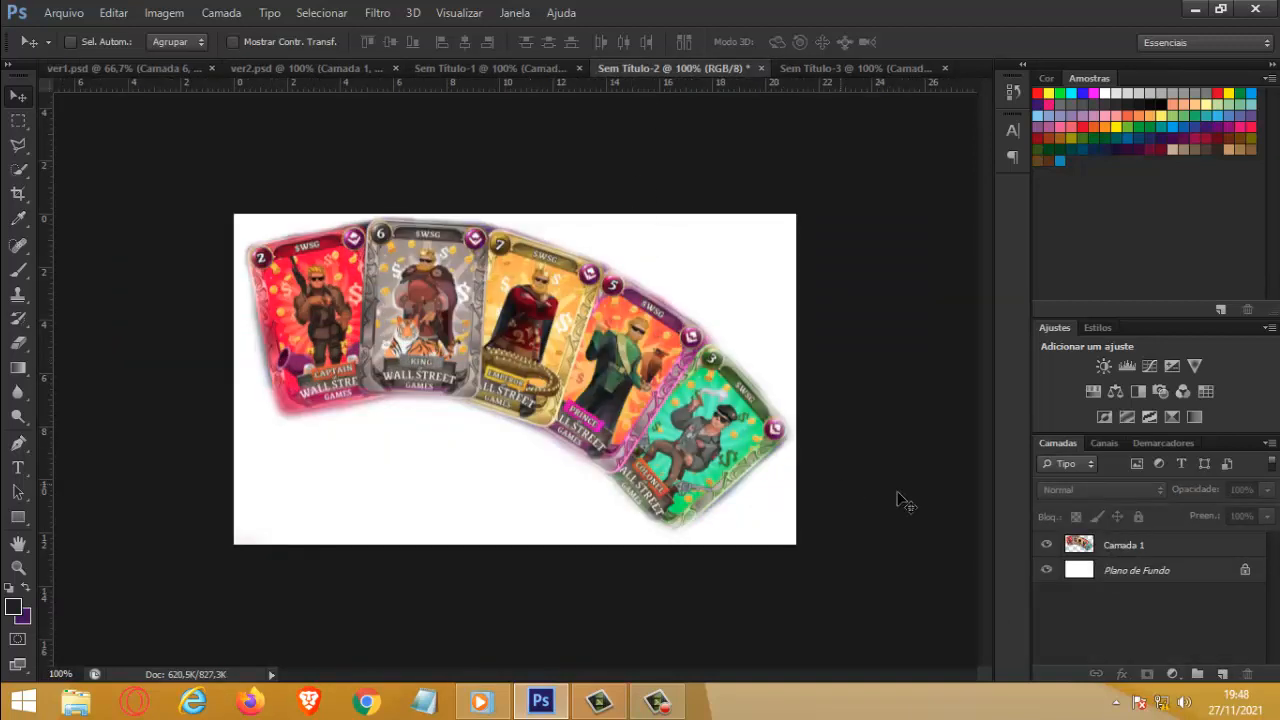
left_click(1046, 570)
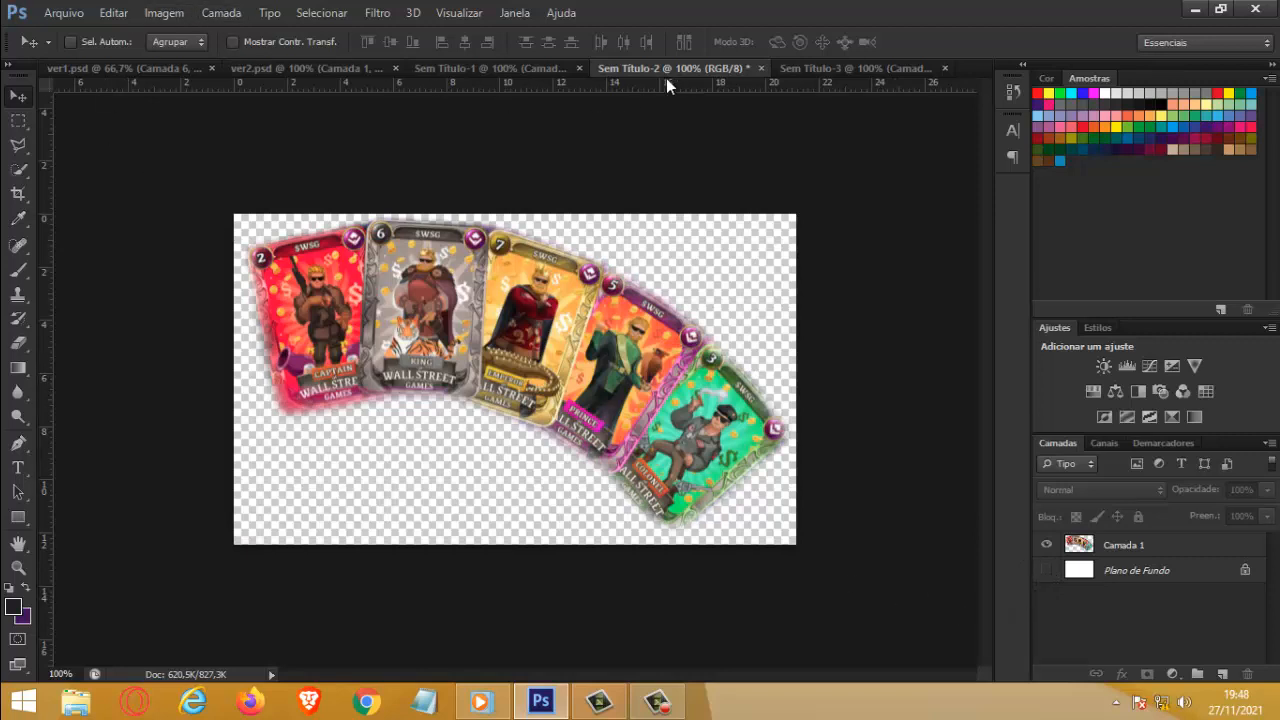
left_click(60, 15)
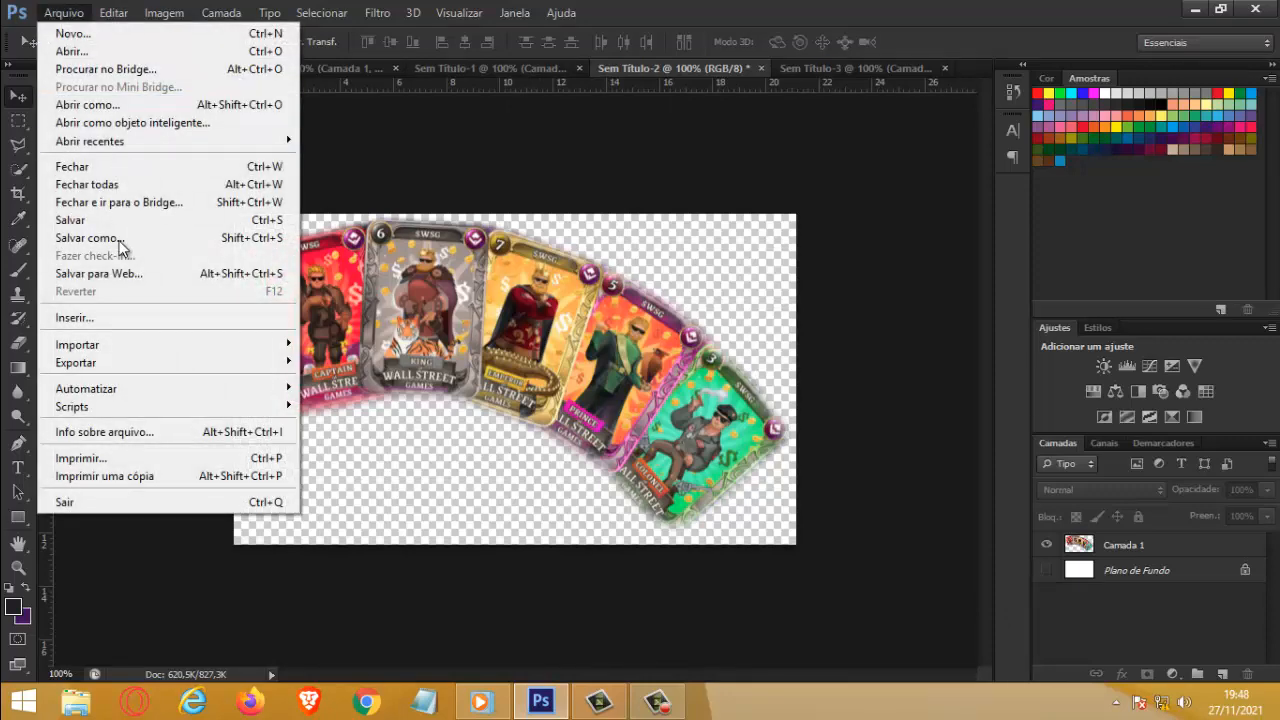
left_click(85, 240)
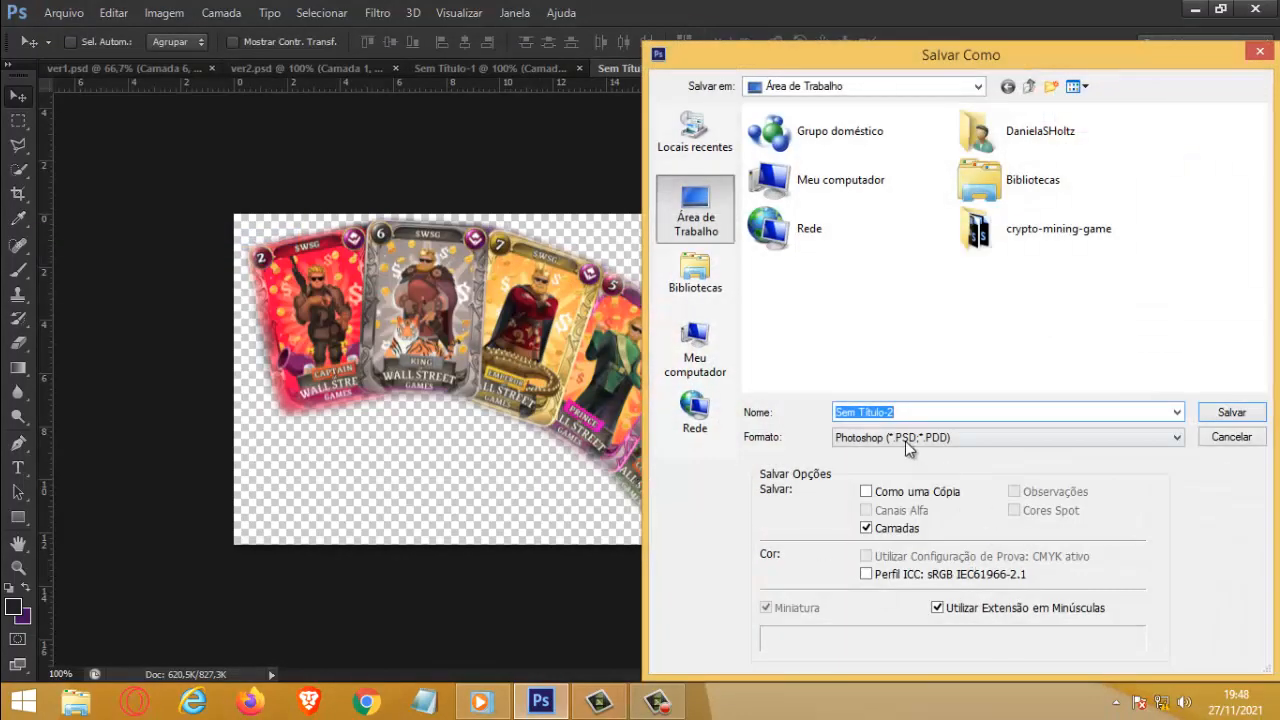
left_click(905, 441)
left_click(890, 655)
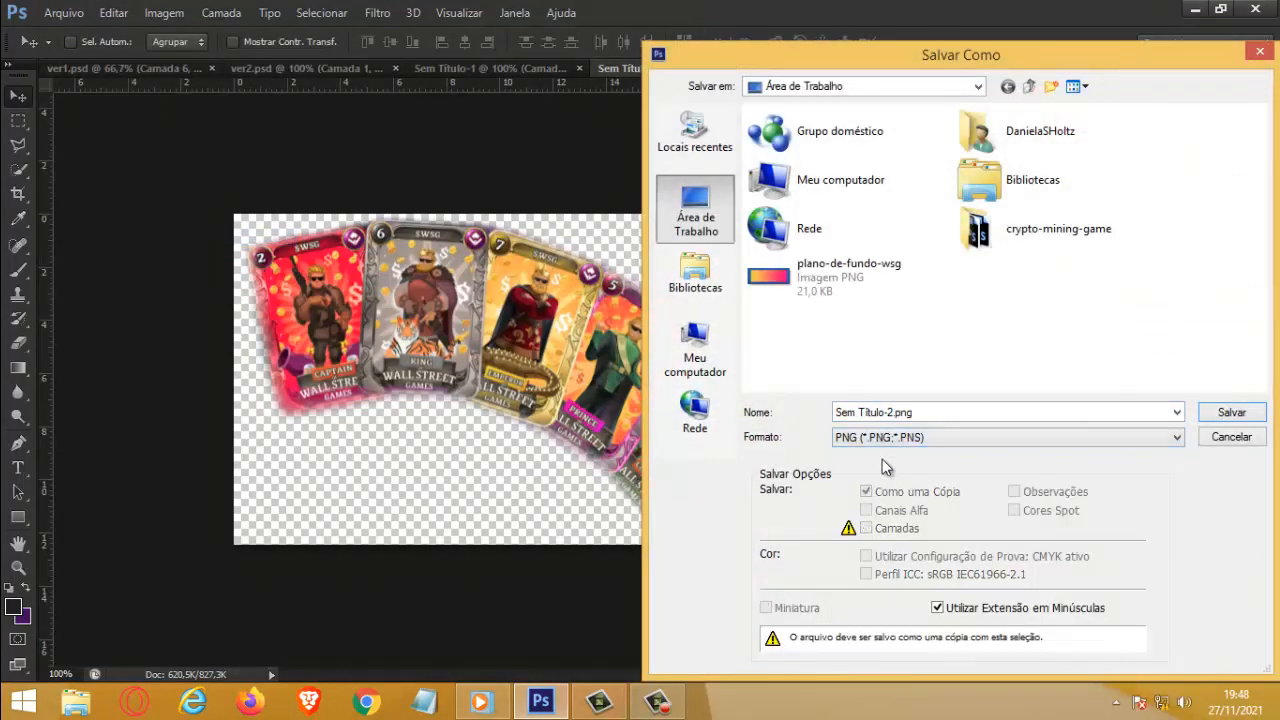
Step: Save the PNG to the Desktop as nft-wsg with the default options and close Sem Título-2 without saving it
left_click(873, 410)
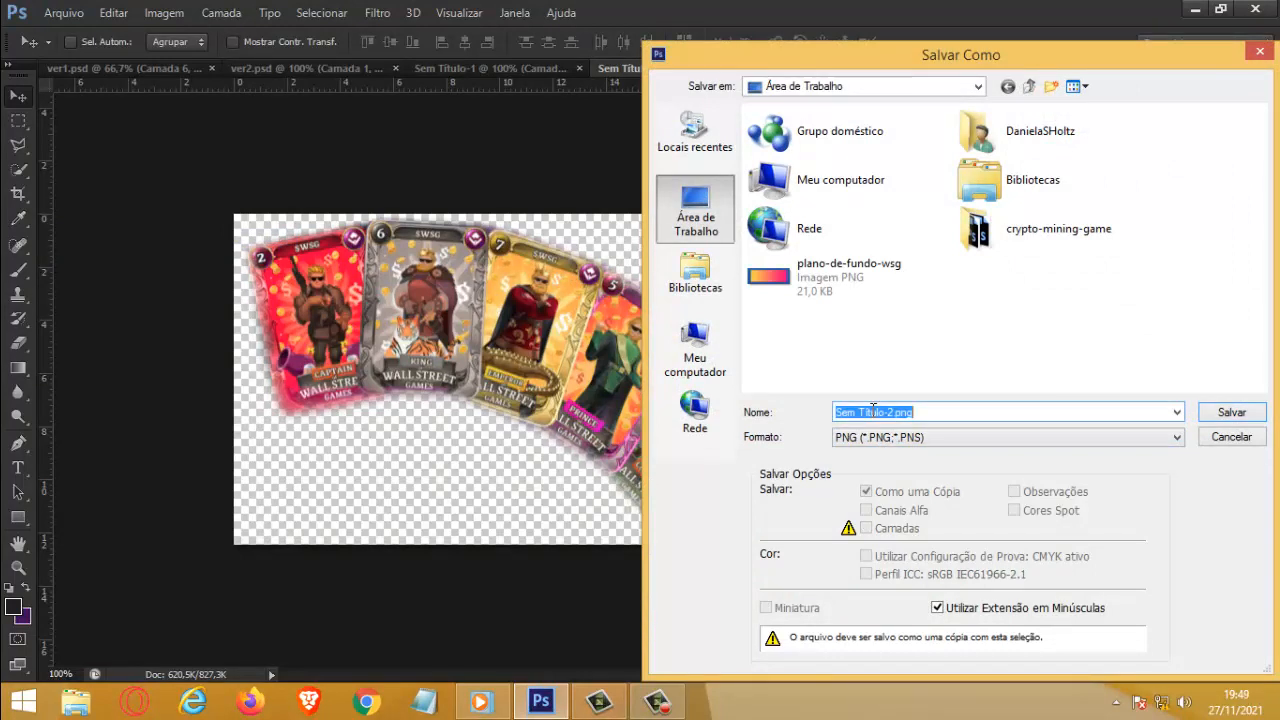
type("nft-wsg")
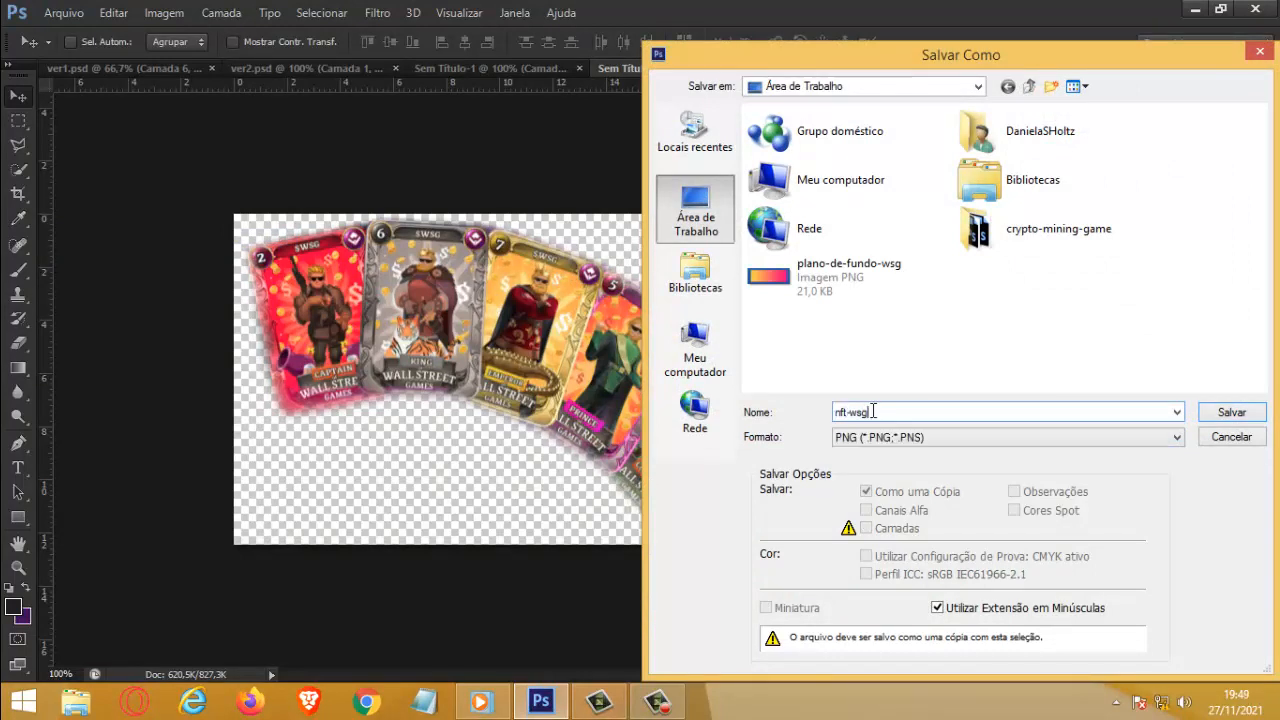
left_click(1236, 416)
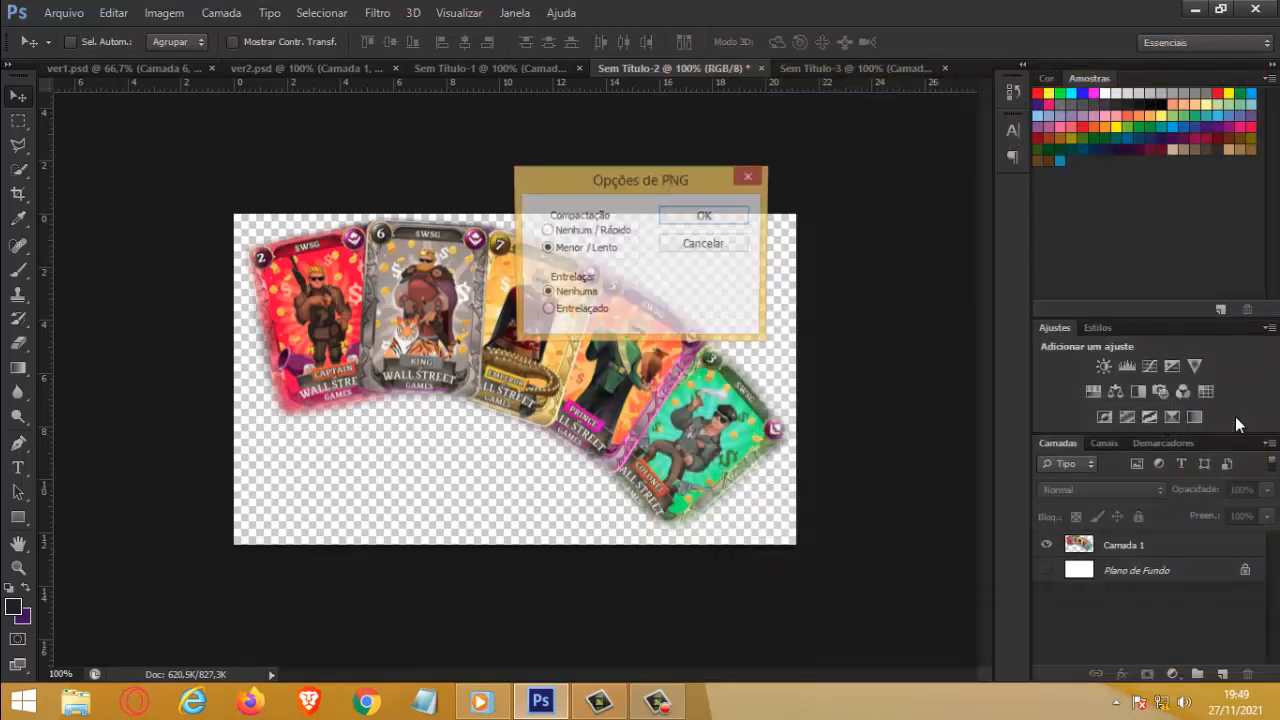
left_click(704, 216)
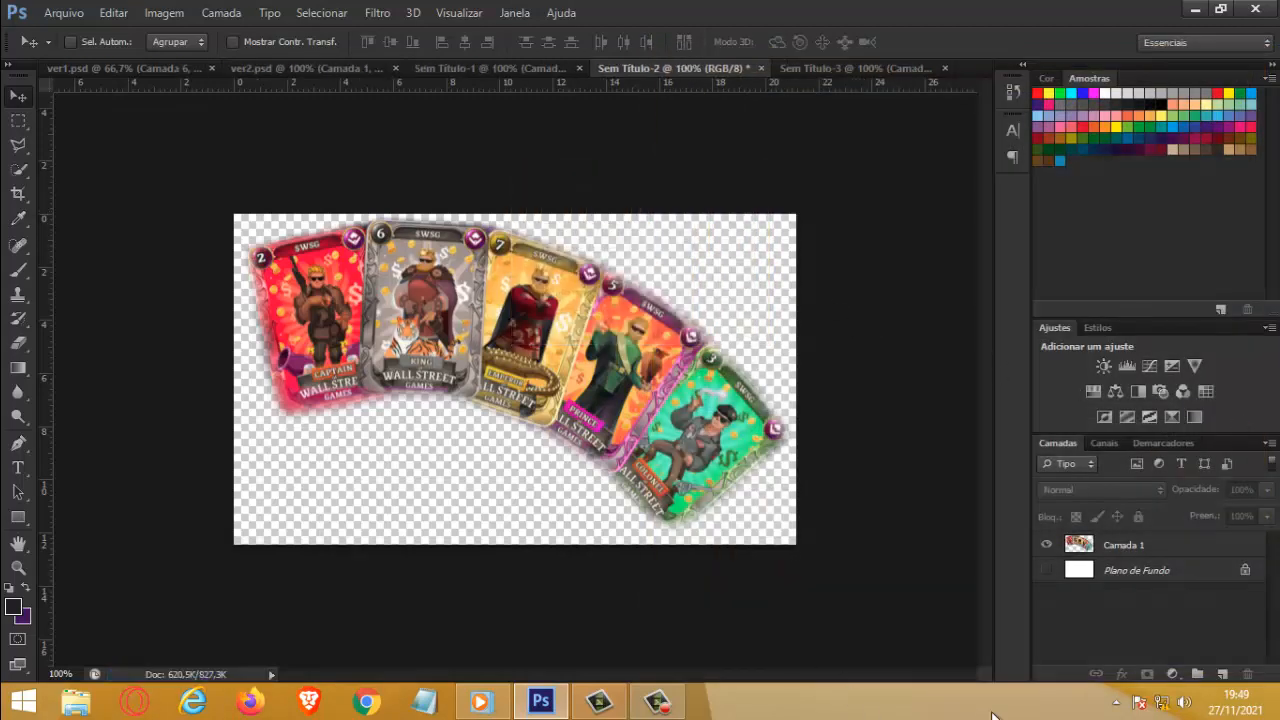
left_click(761, 68)
left_click(641, 279)
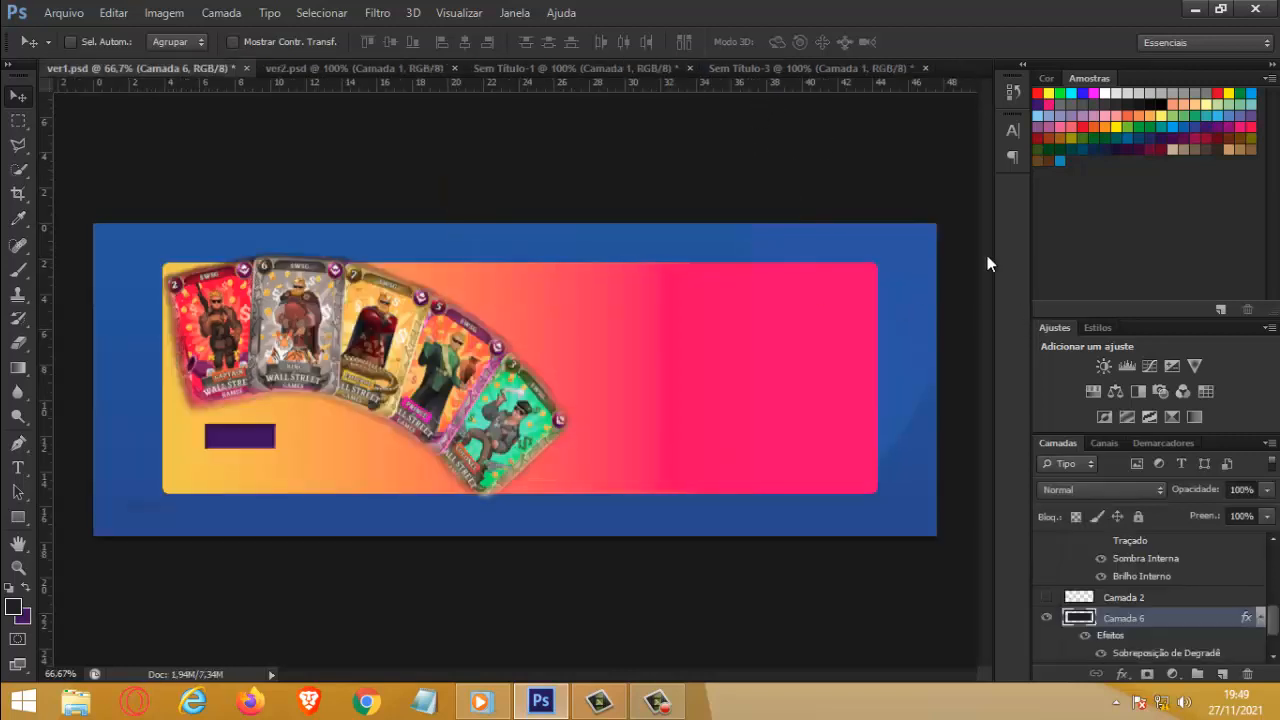
Step: Check the contents of Sem Título-3, Sem Título-1 and ver2.psd, and return to ver1.psd
left_click(826, 69)
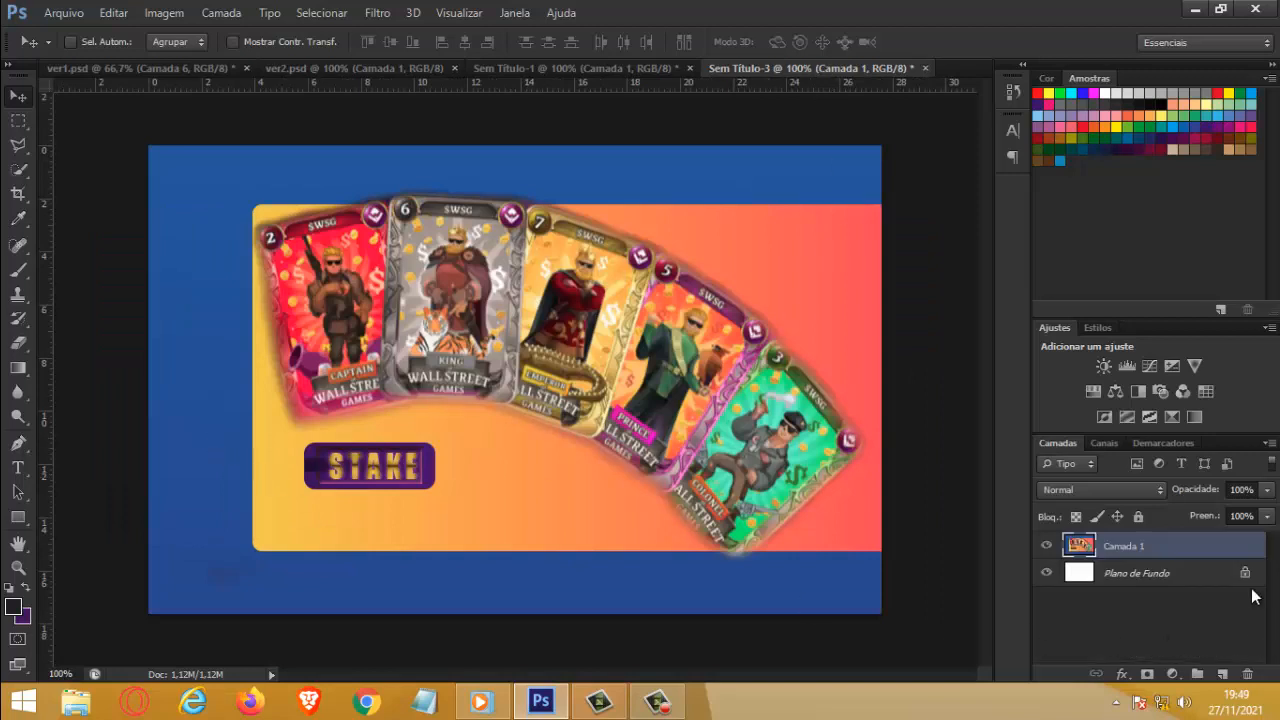
left_click(1046, 545)
left_click(1046, 545)
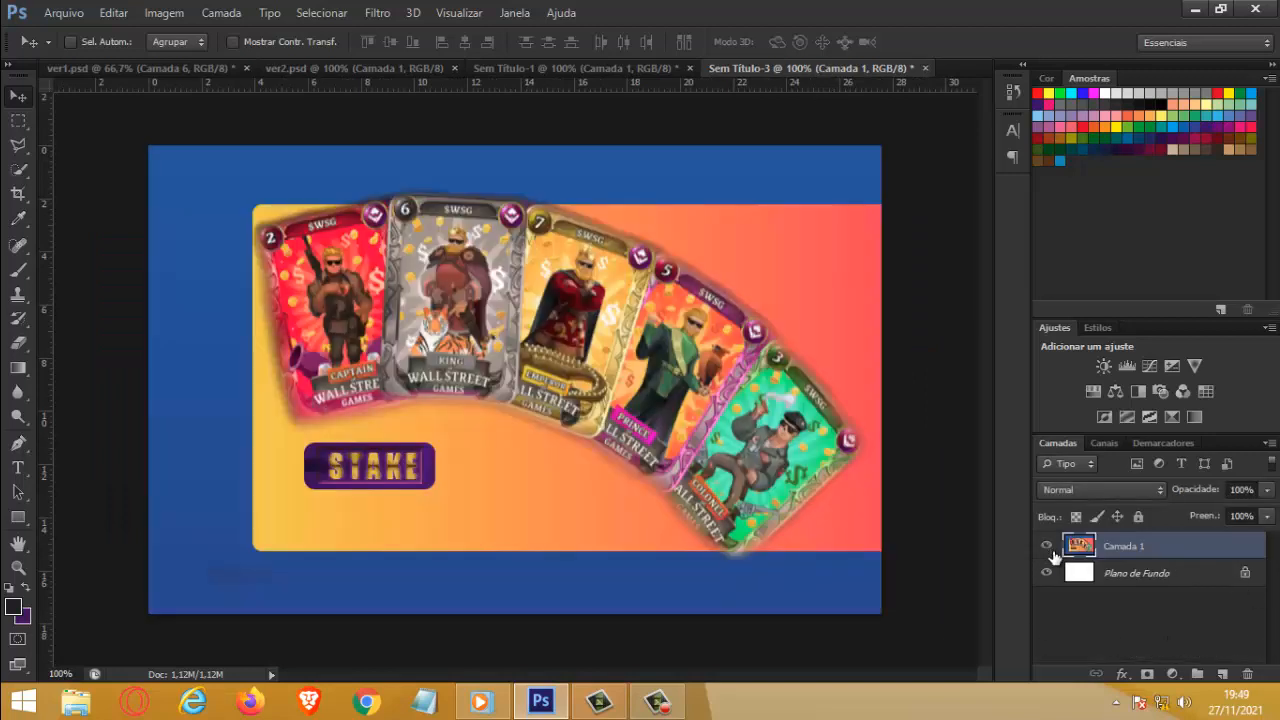
left_click(628, 67)
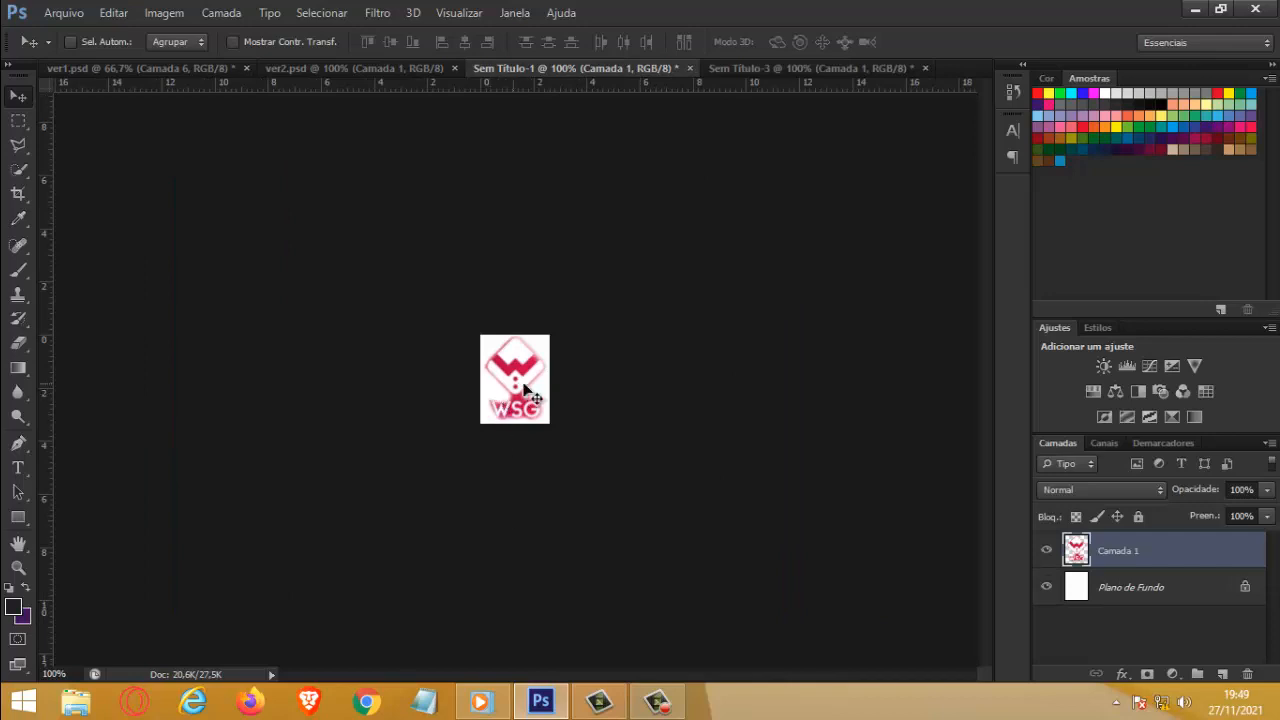
left_click(368, 70)
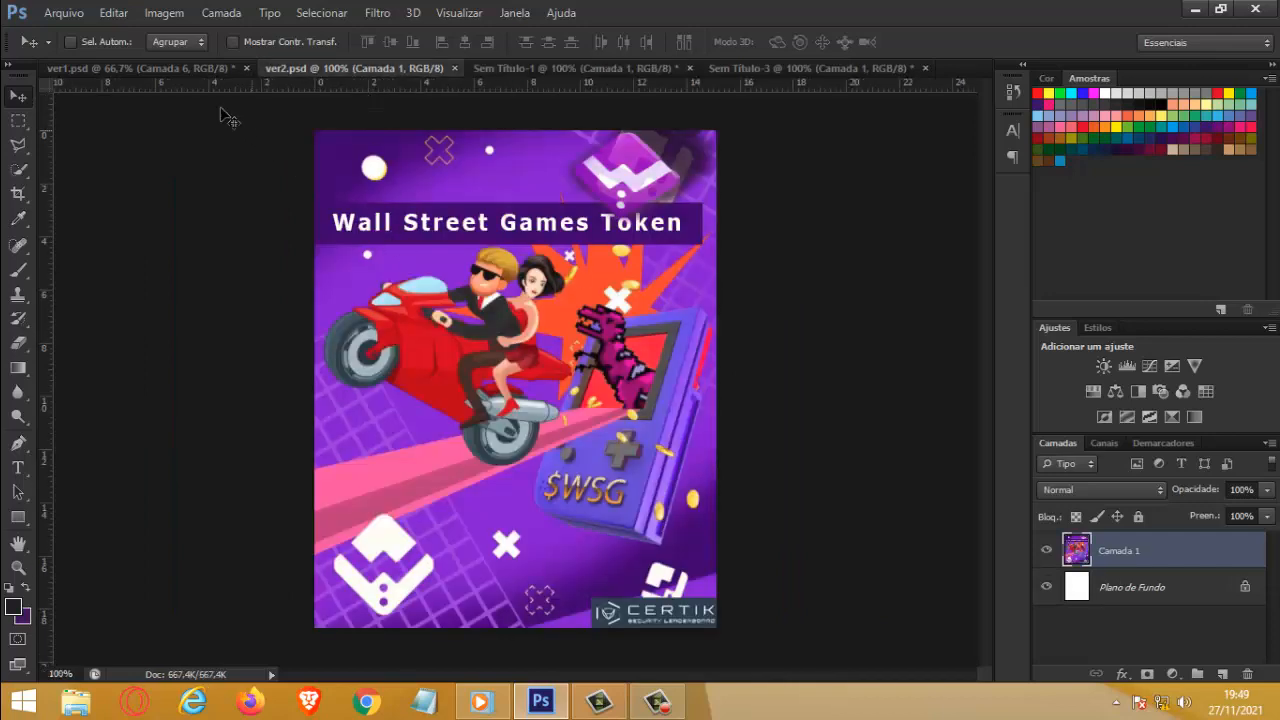
left_click(184, 66)
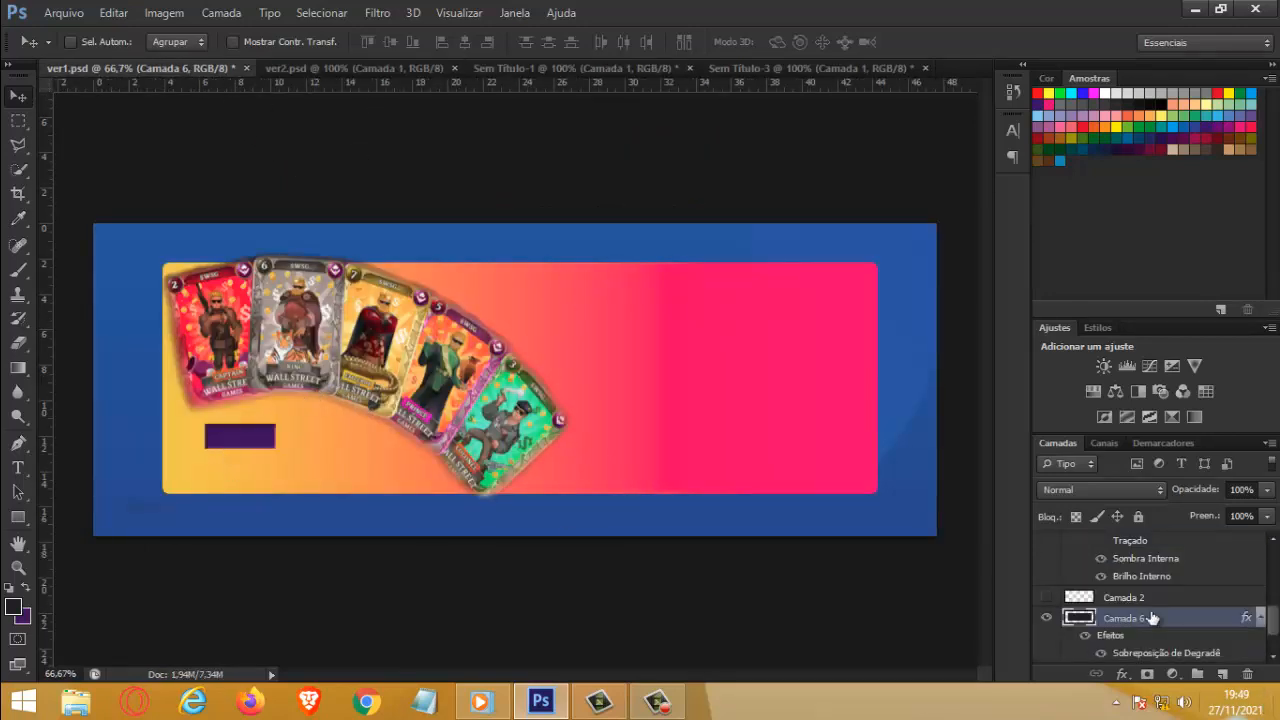
Step: Keep Camada 4 hidden and make the STAKE text layer visible in ver1.psd
scroll(1127, 600, "up", 4)
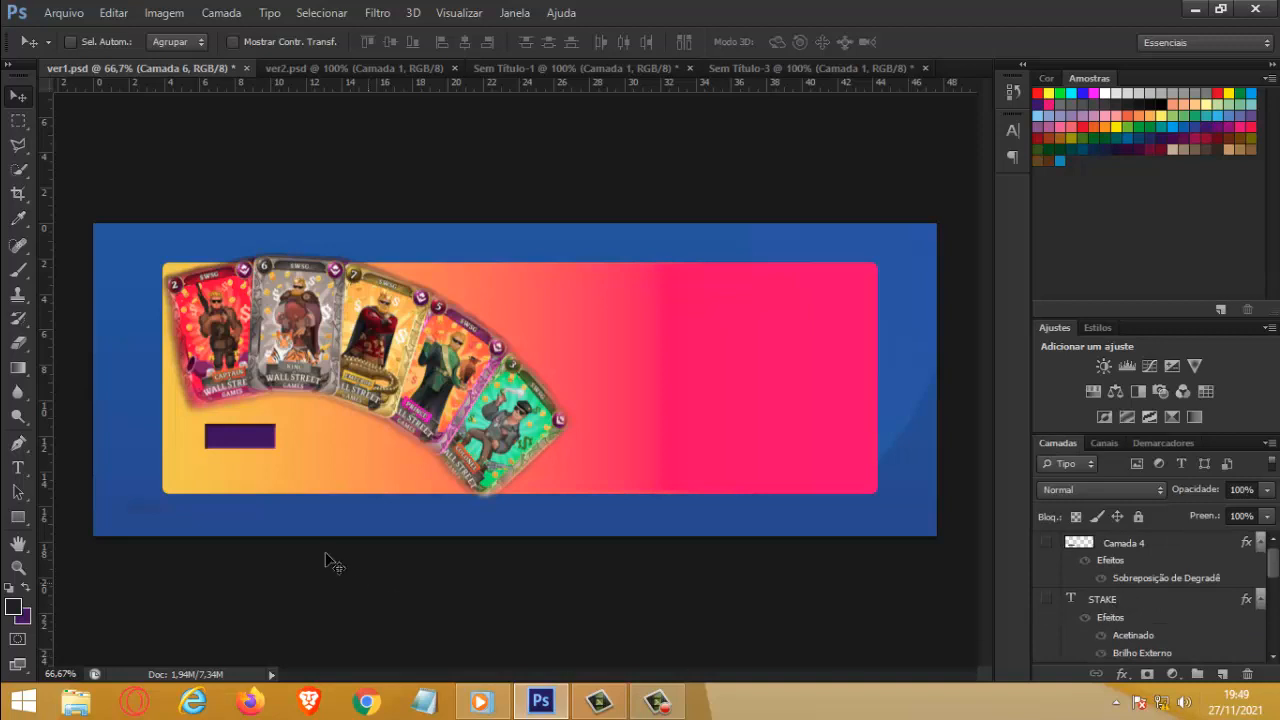
left_click(1046, 543)
left_click(1046, 543)
left_click(1120, 545)
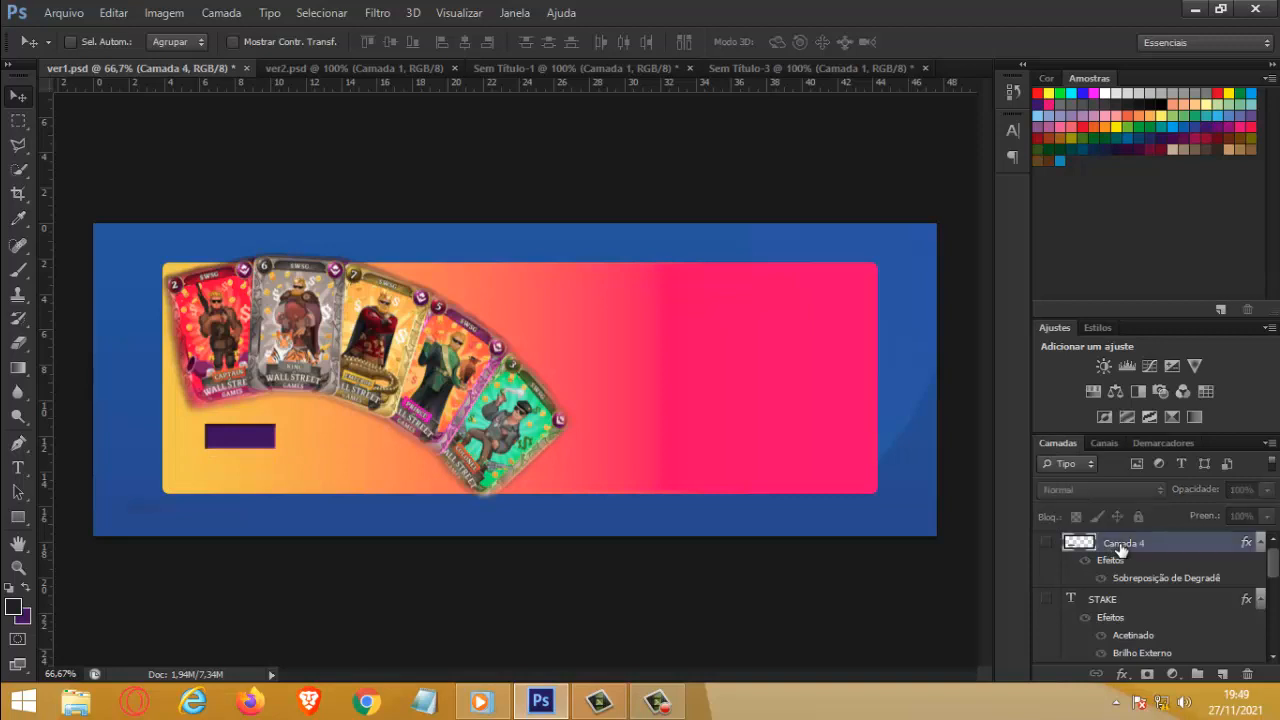
left_click(1045, 600)
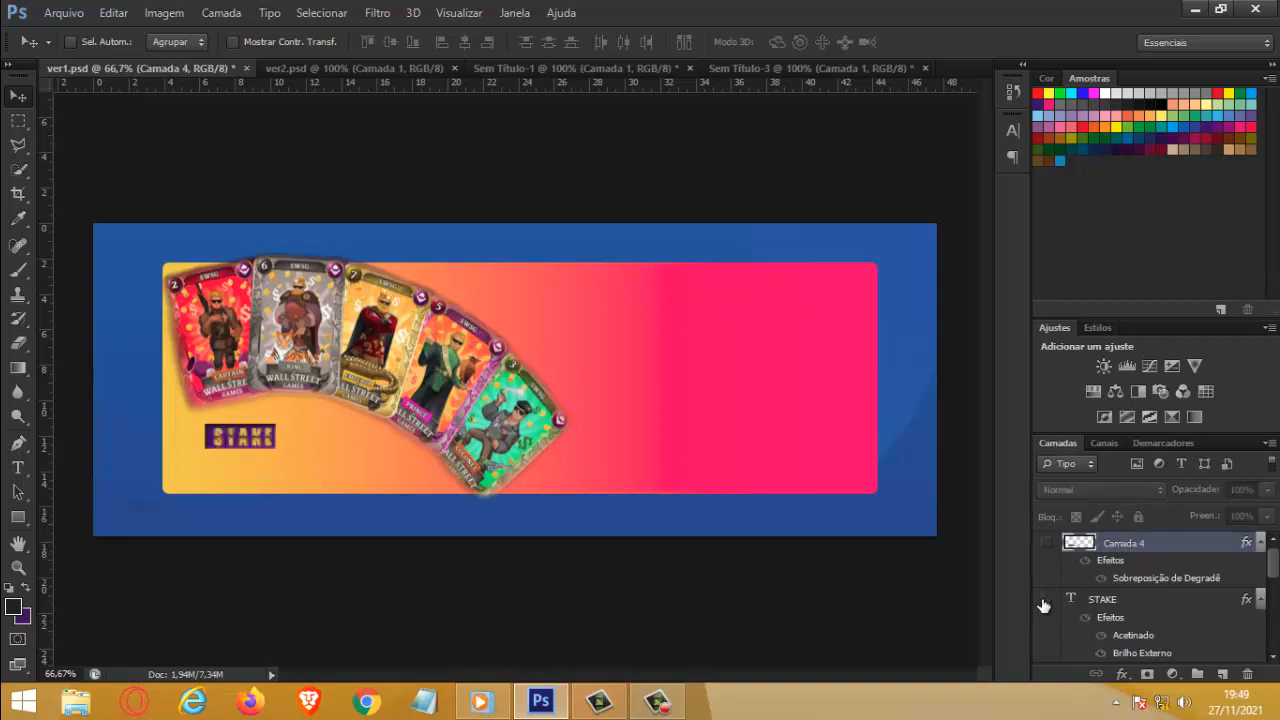
left_click(1045, 600)
left_click(1045, 600)
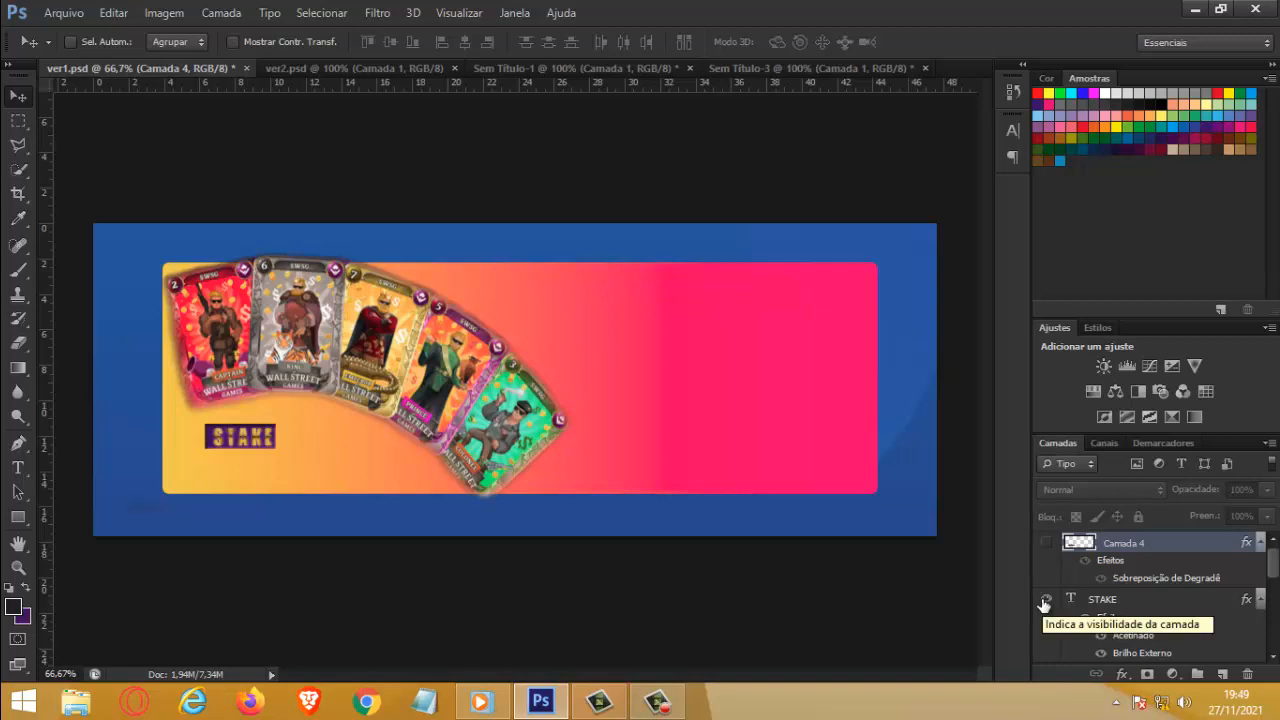
Step: Make Camada 5 visible and check the cards layer, Camada 3, by hiding and showing it
scroll(1045, 610, "down", 3)
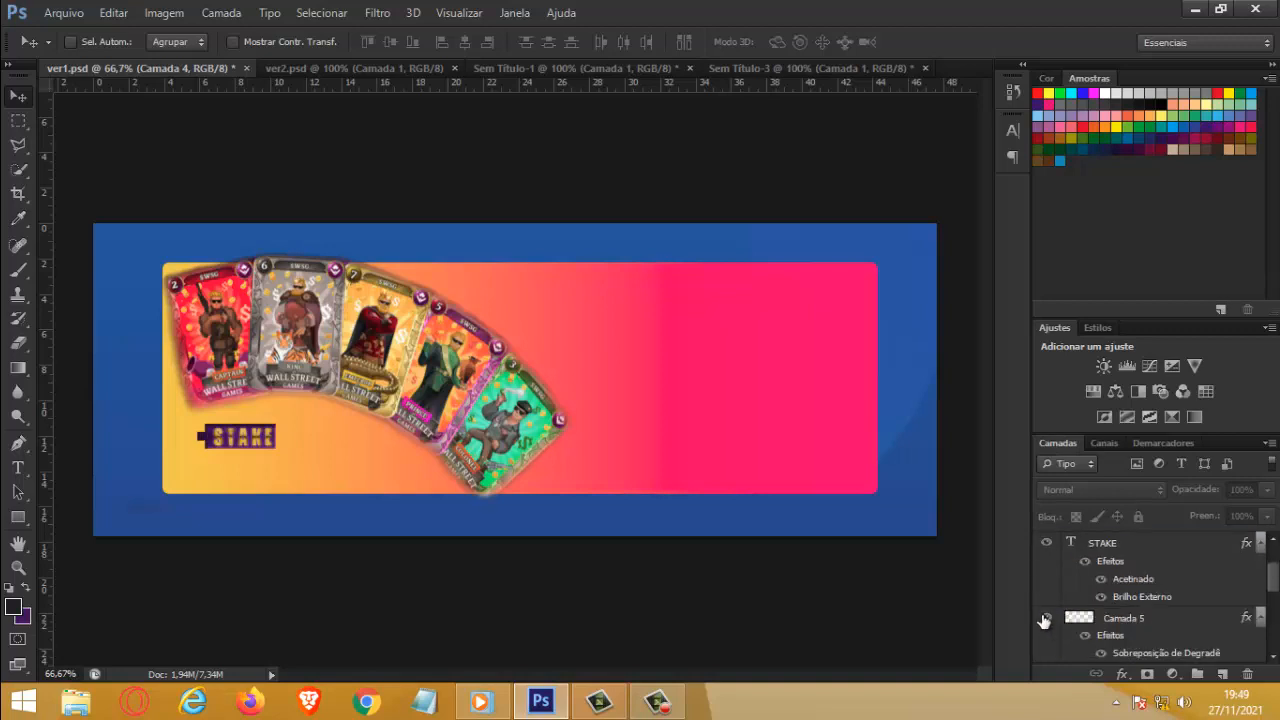
scroll(1045, 620, "down", 2)
left_click(1047, 619)
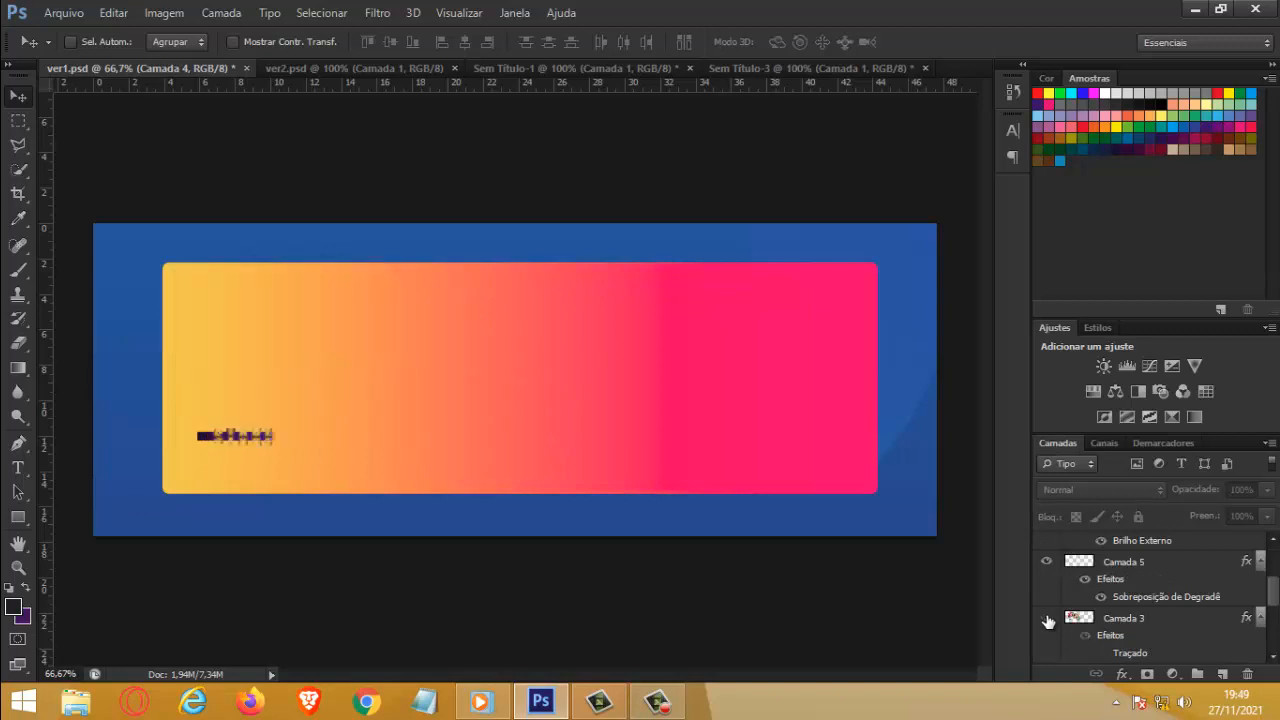
left_click(1047, 619)
scroll(1048, 622, "down", 3)
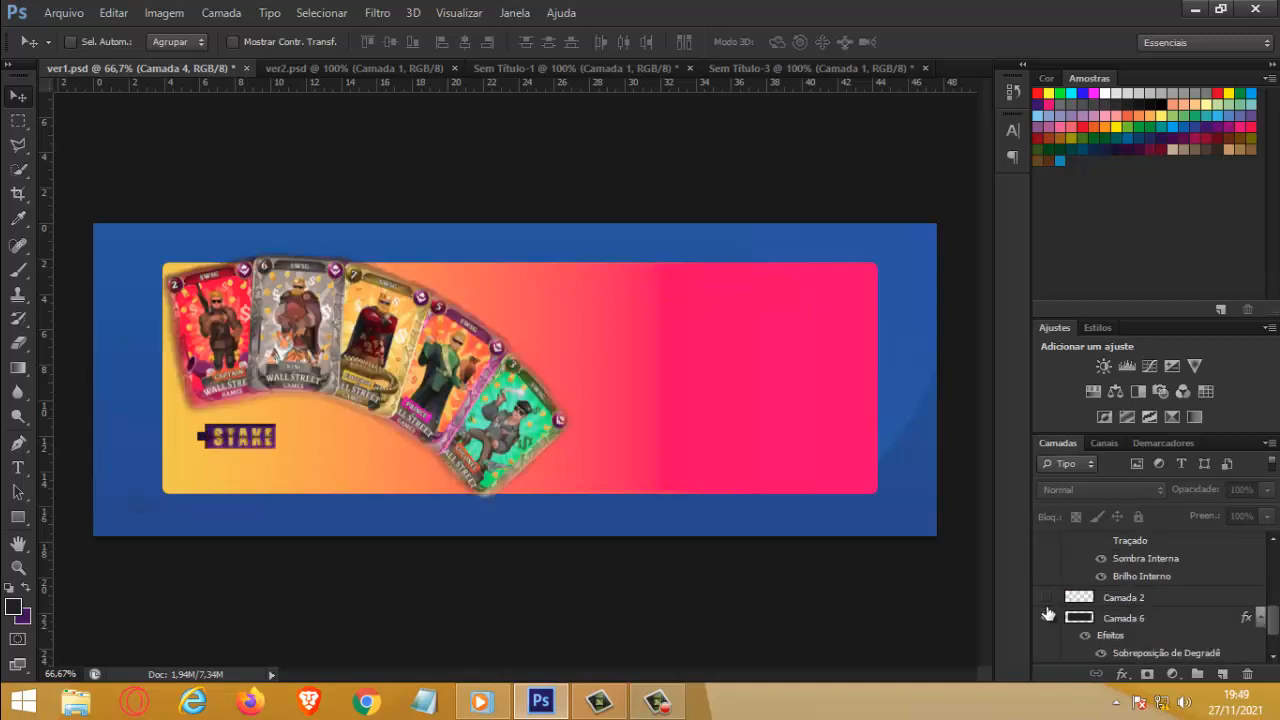
Step: Make Camada 2 and Camada 4 visible in ver1.psd and check the remaining layers
left_click(1047, 597)
scroll(1048, 602, "down", 2)
scroll(1048, 604, "up", 5)
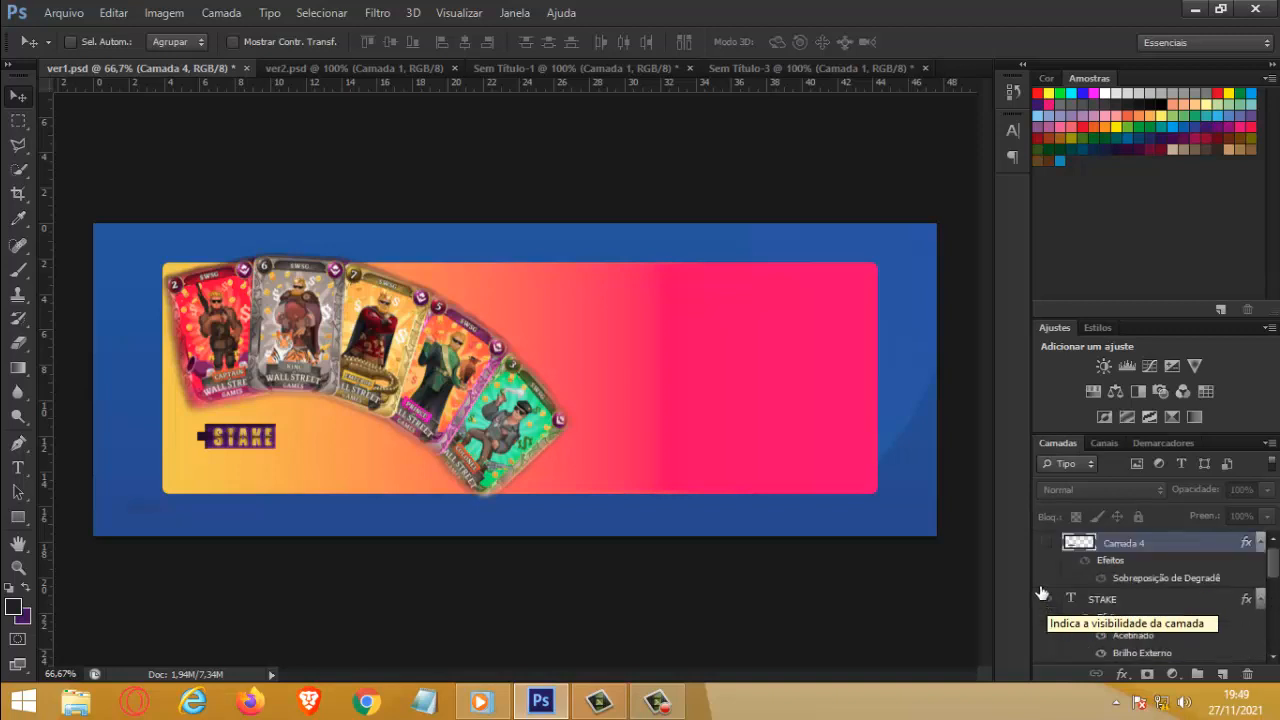
left_click(1048, 543)
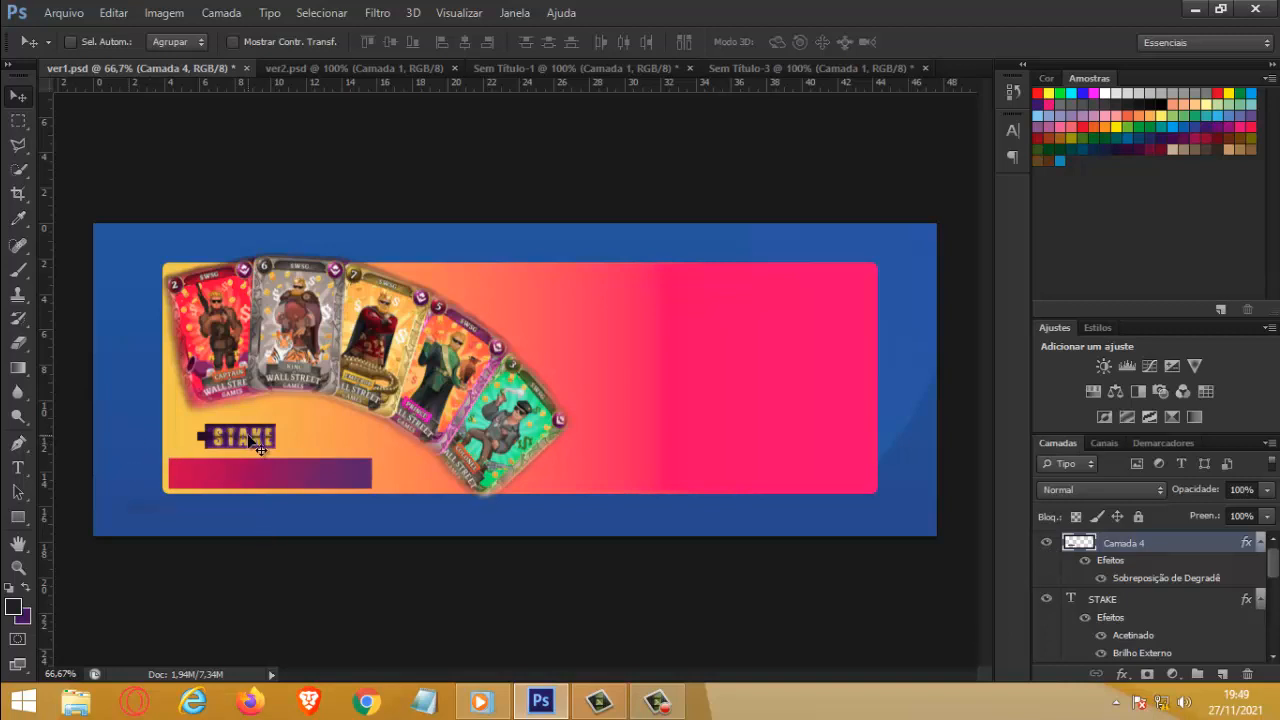
scroll(1155, 612, "down", 5)
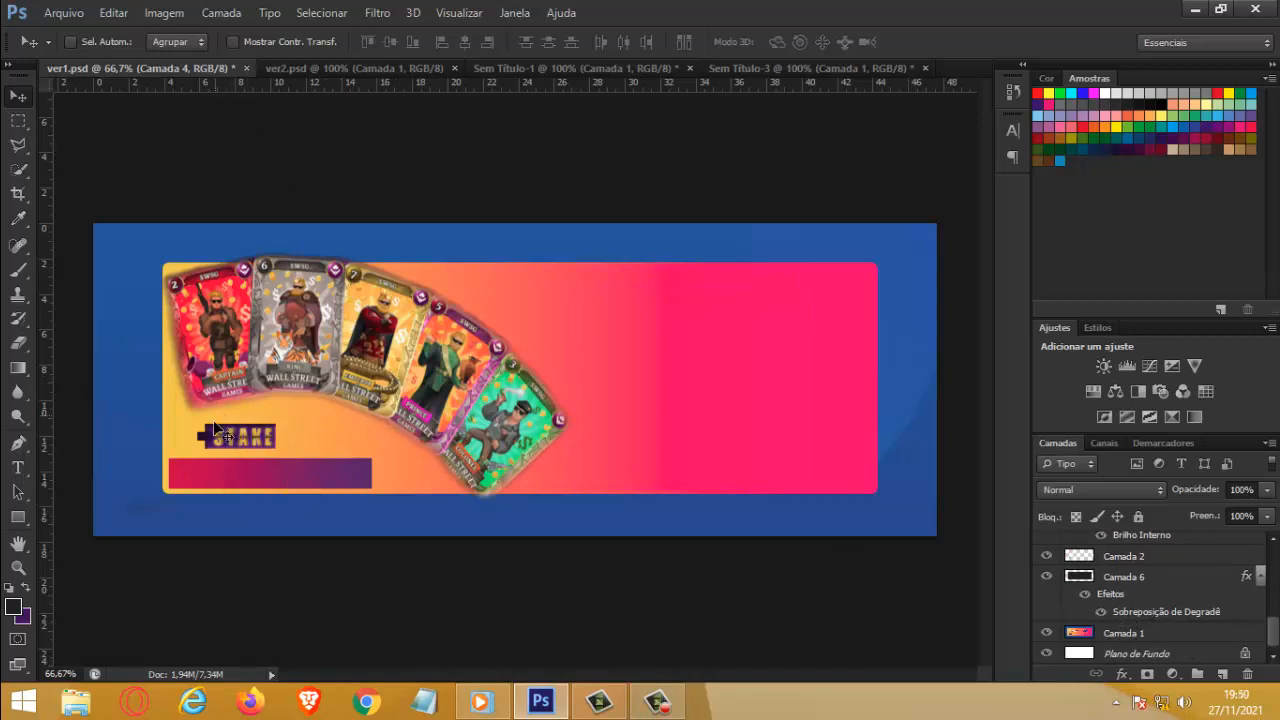
Step: Close ver1.psd without saving its changes and close ver2.psd
left_click(25, 112)
left_click(25, 105)
left_click(246, 68)
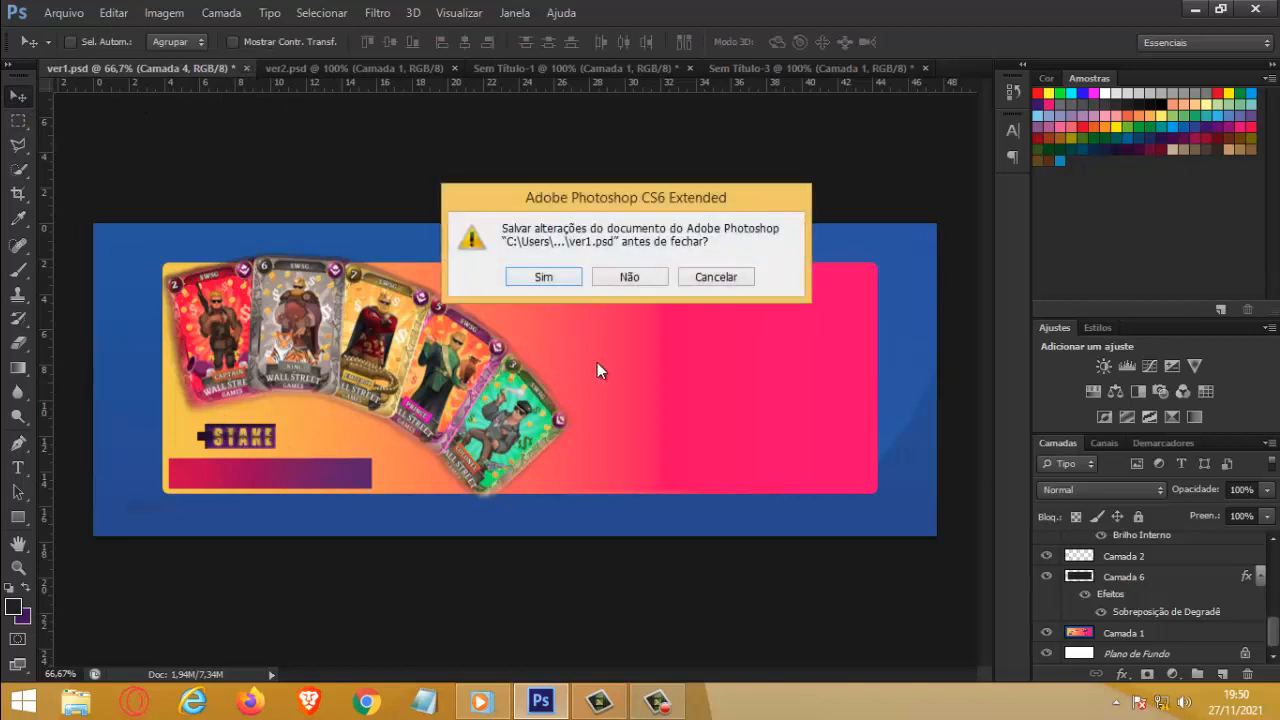
left_click(642, 277)
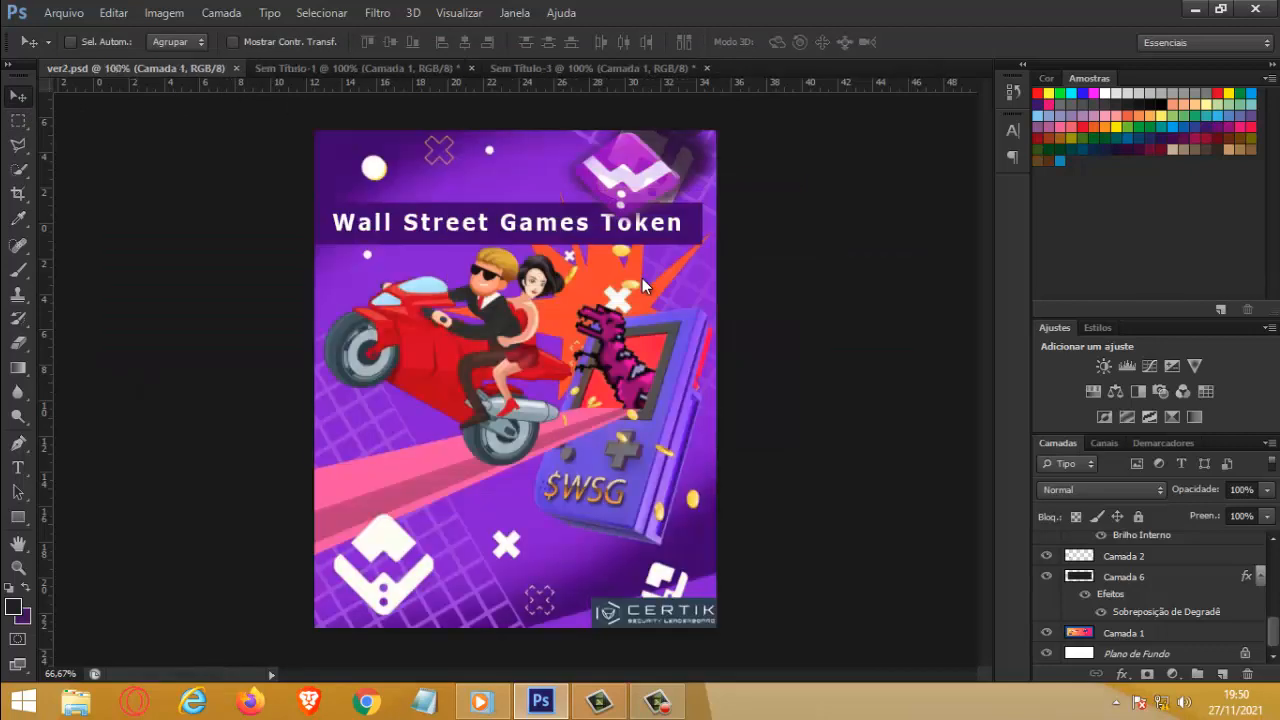
left_click(235, 68)
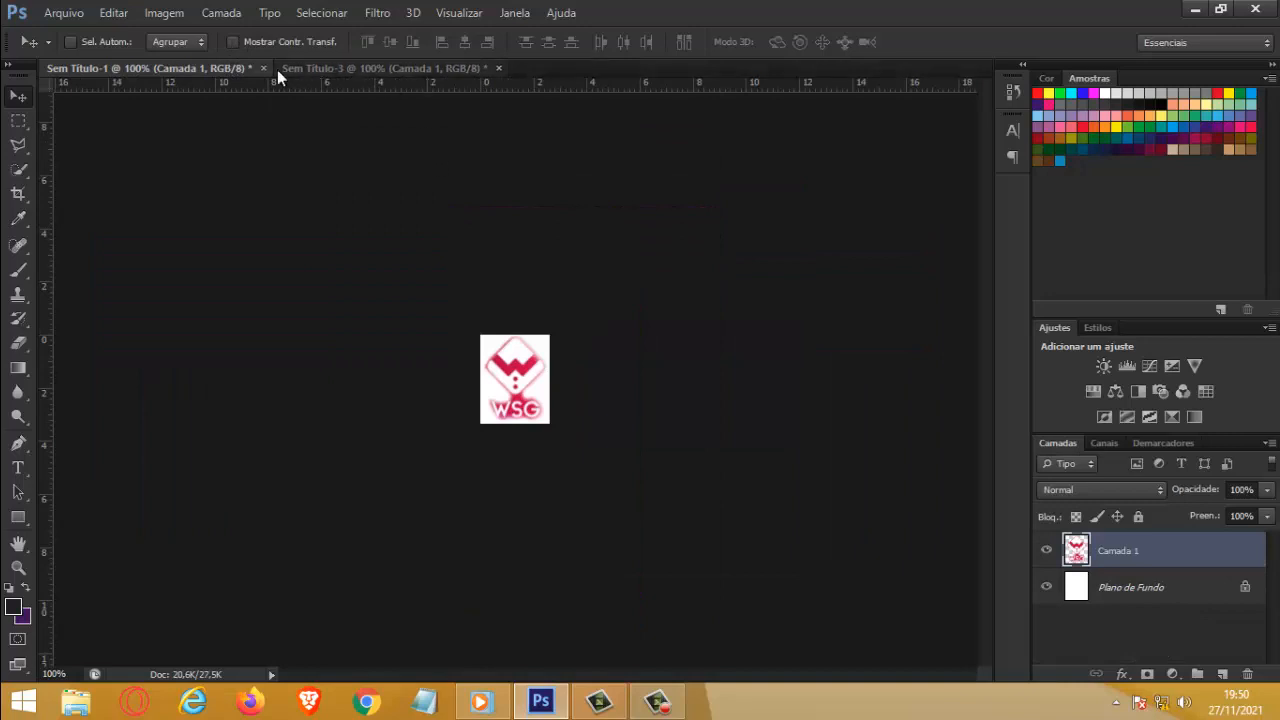
Step: Hide the background layer of Sem Título-1 and set up saving a copy in PNG format to the Desktop
left_click(1046, 587)
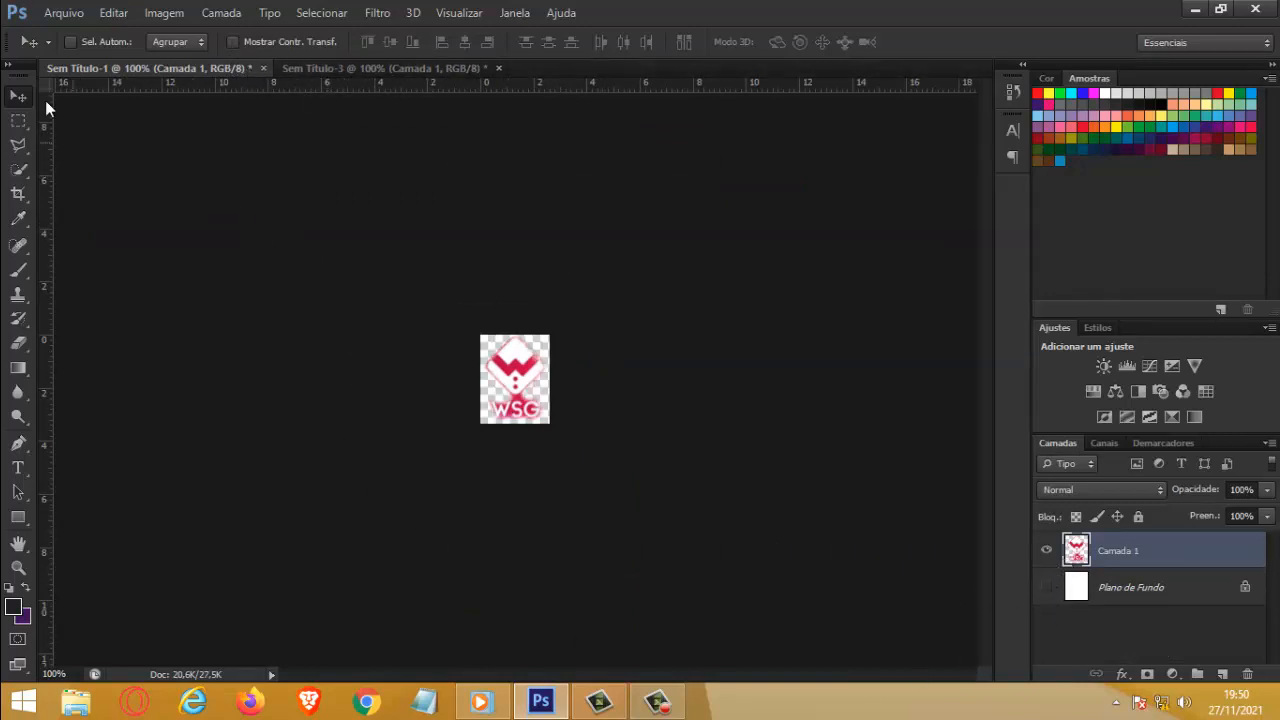
left_click(63, 12)
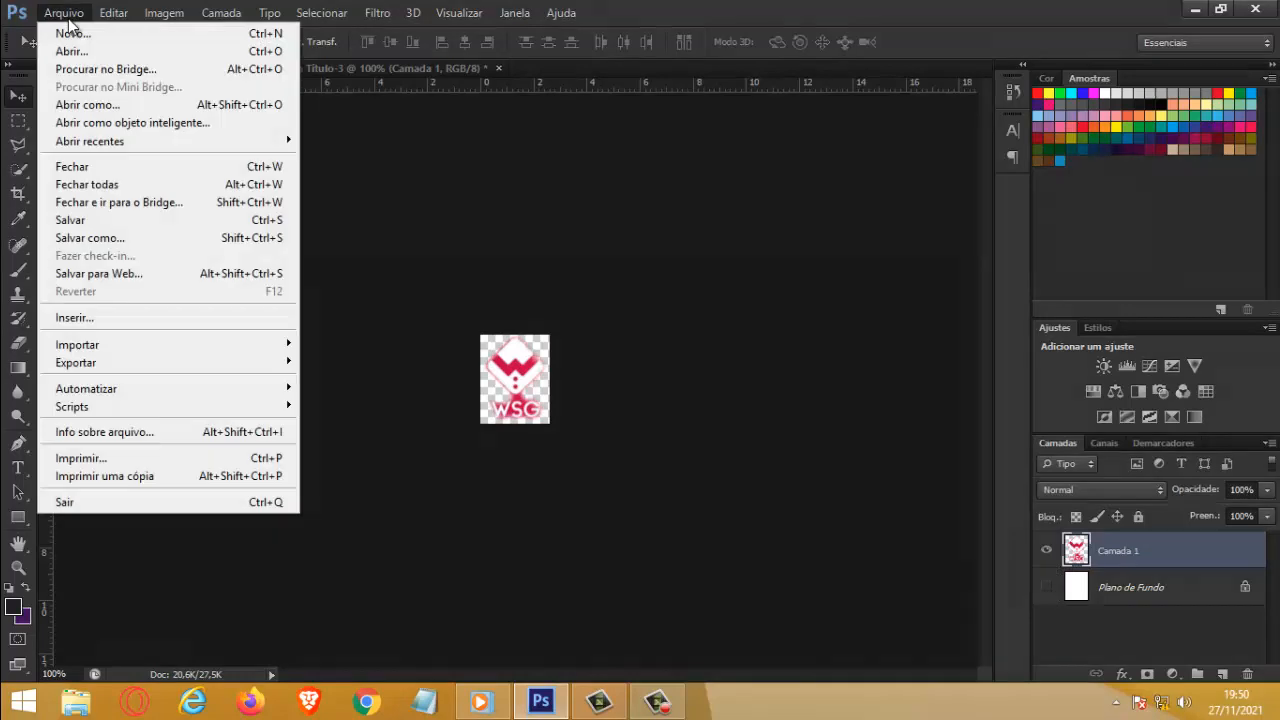
left_click(123, 237)
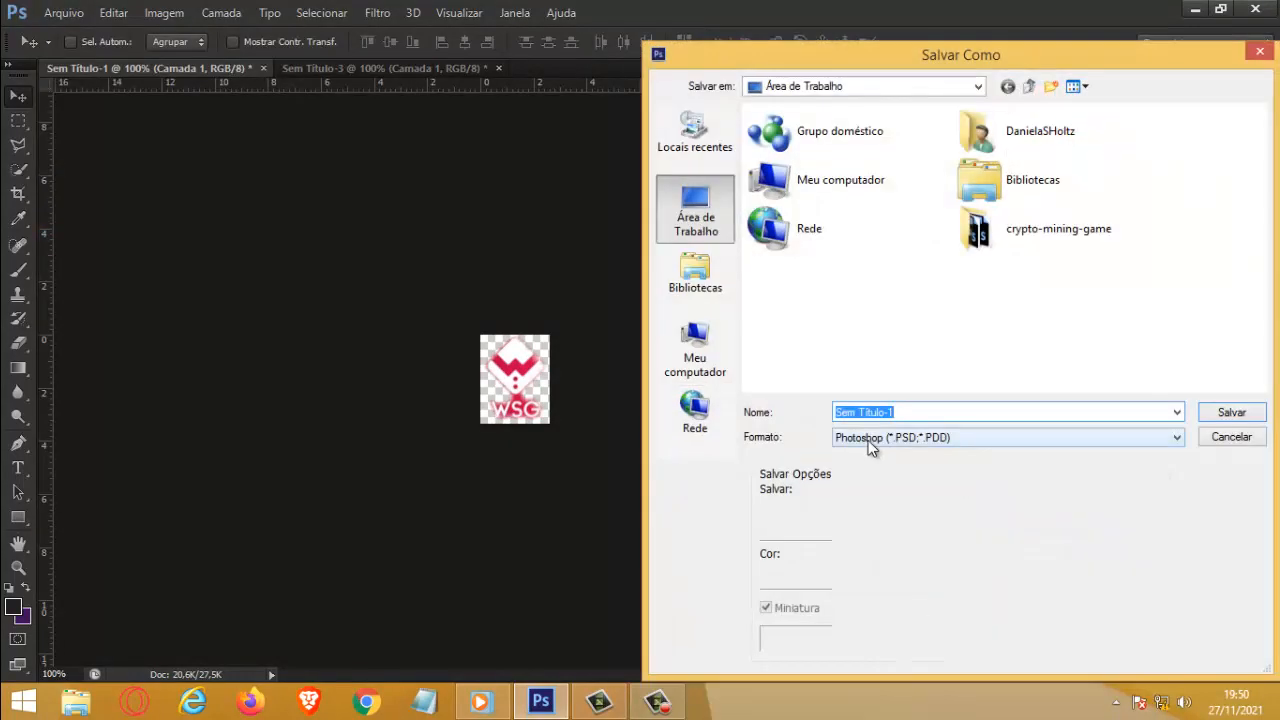
left_click(872, 441)
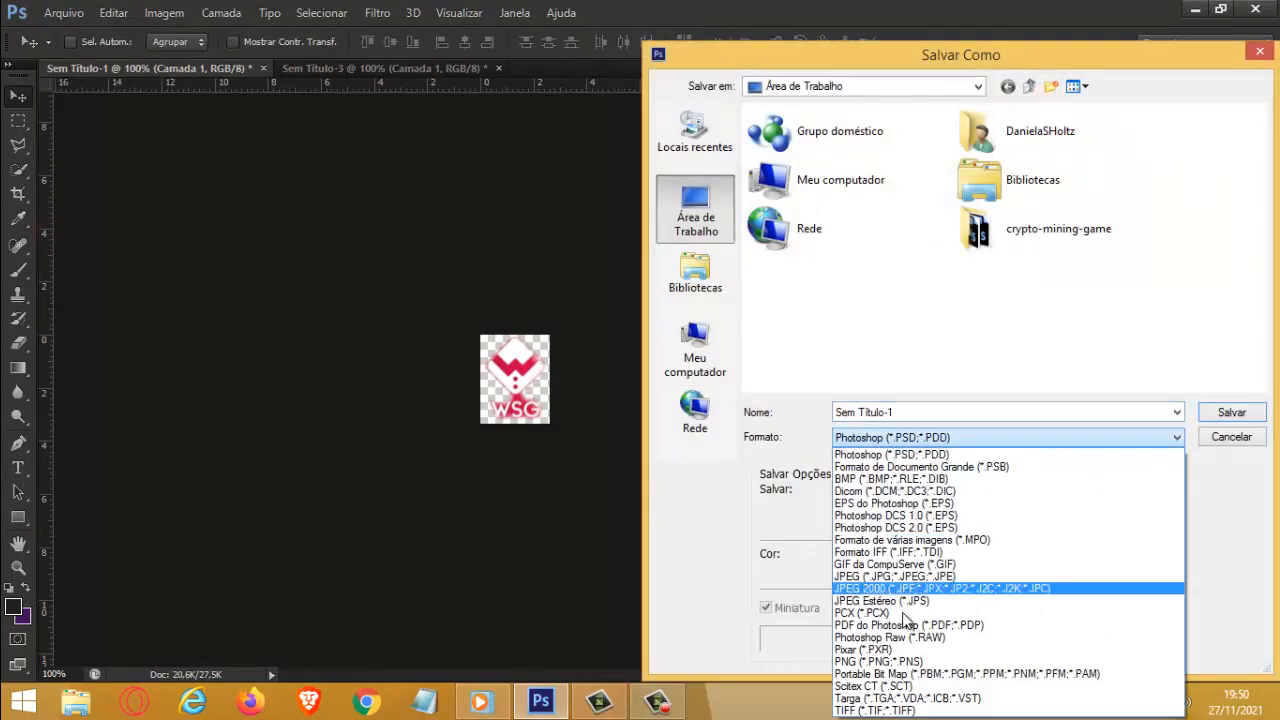
left_click(882, 661)
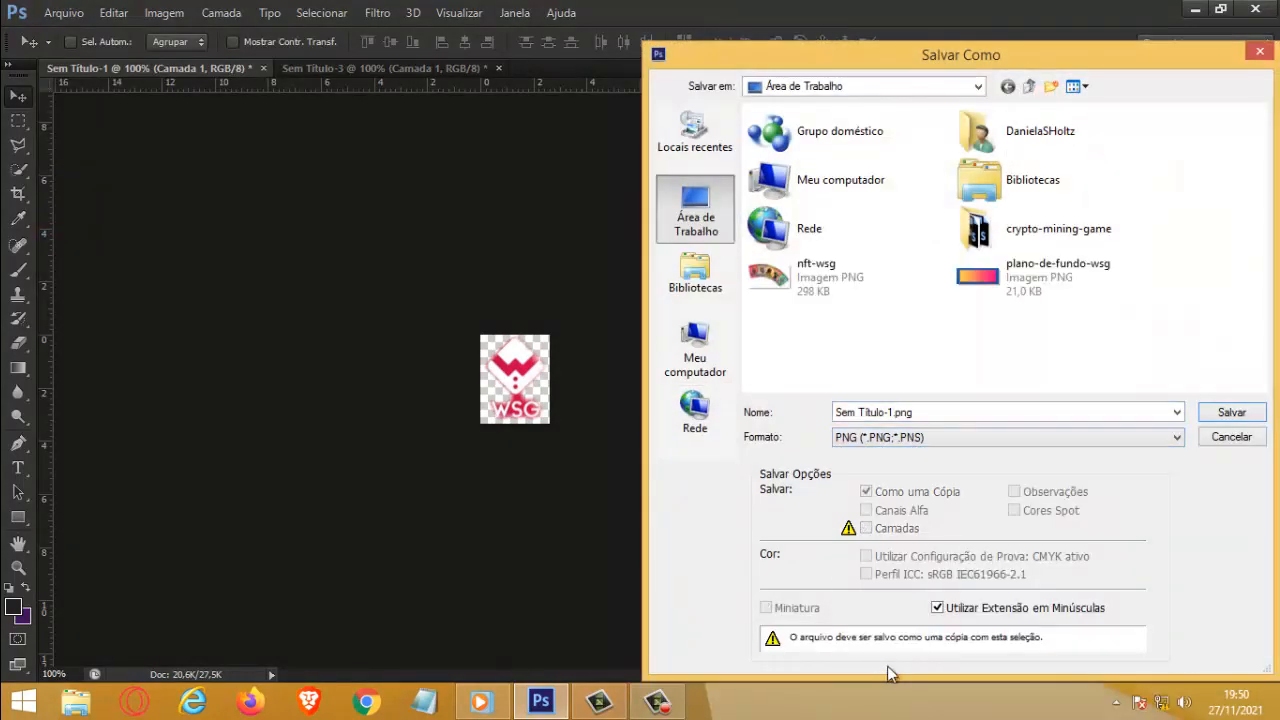
Step: Save the PNG as icone-wsg-favicon with the default options and close Sem Título-1 without saving it
triple_click(909, 412)
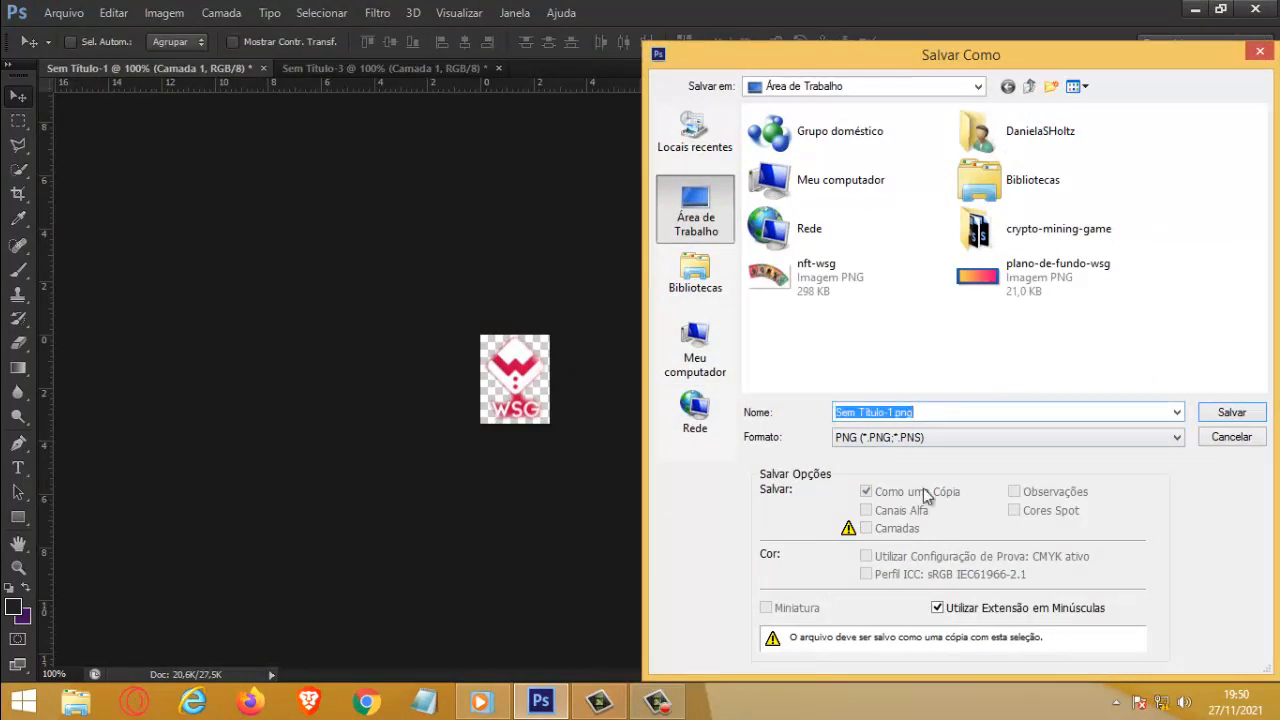
type("icone")
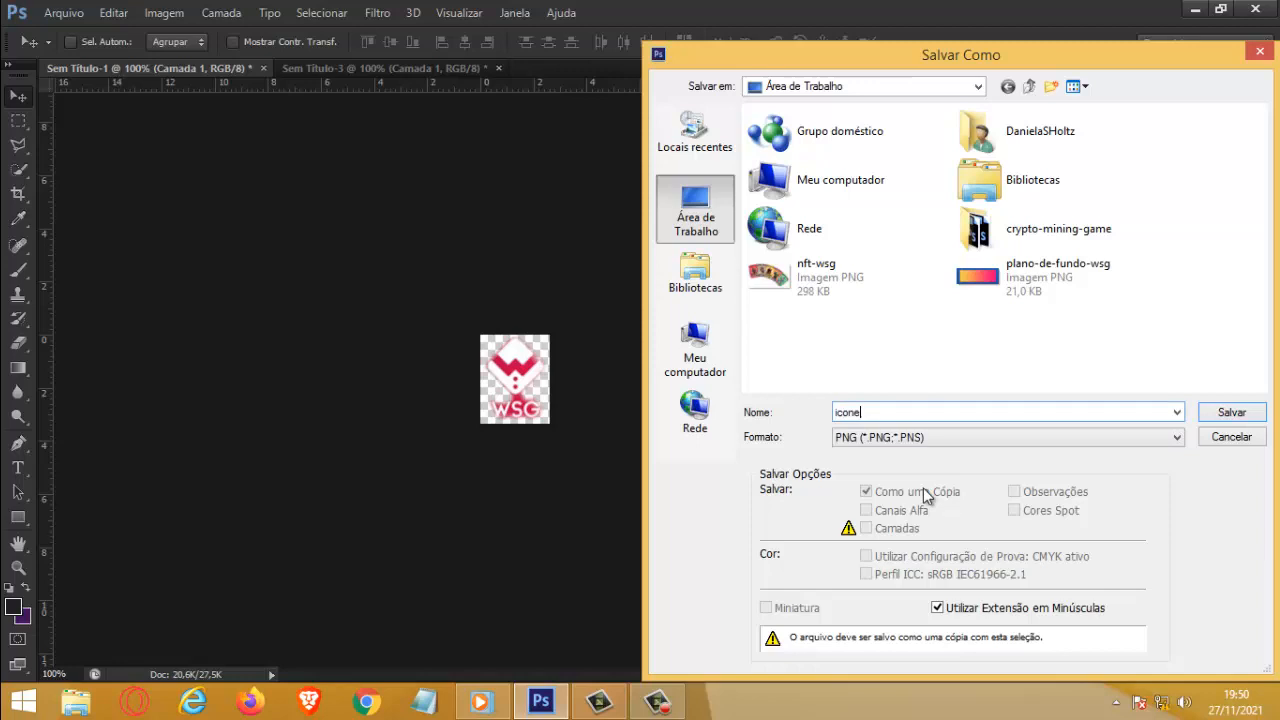
type("-wsg-favicon")
left_click(1231, 413)
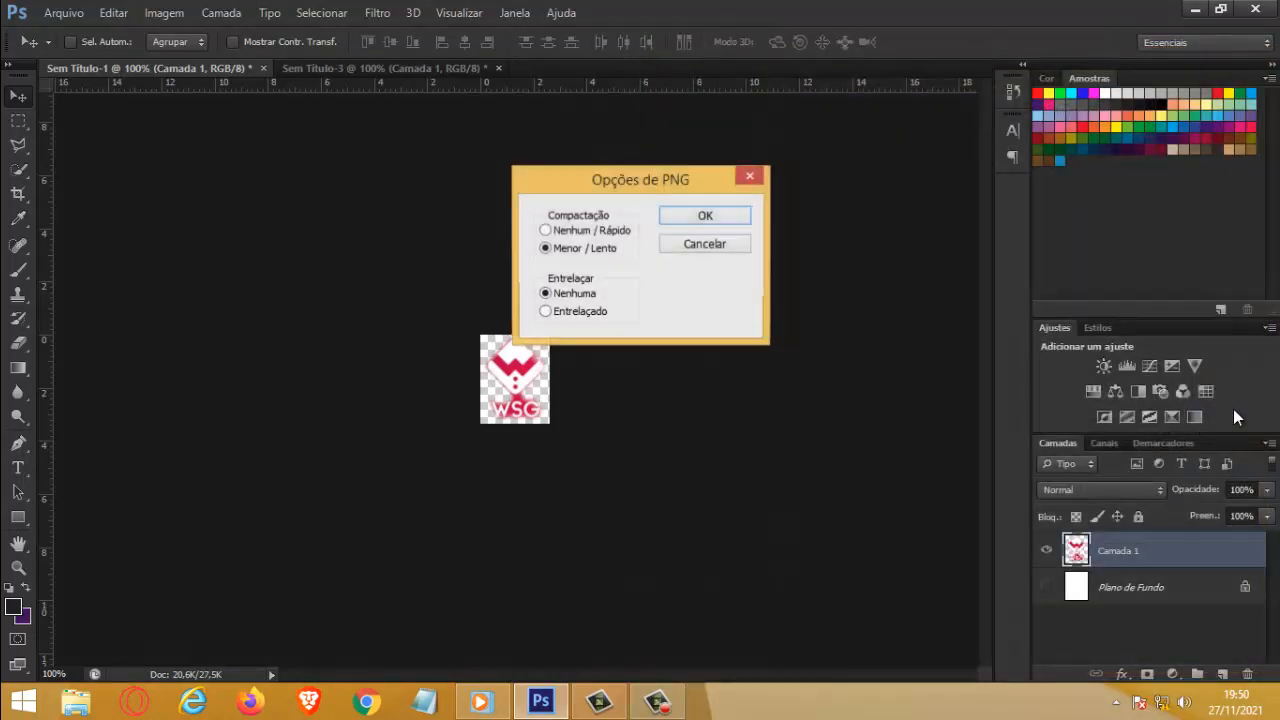
left_click(716, 220)
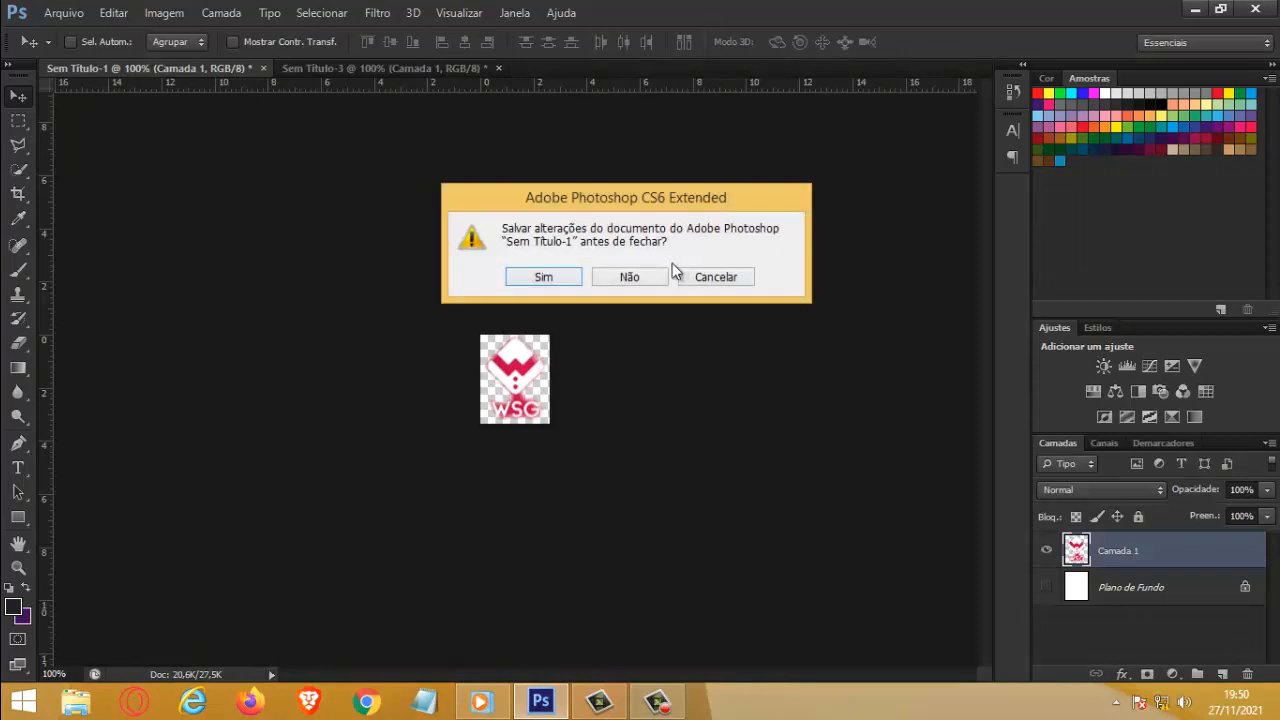
left_click(645, 277)
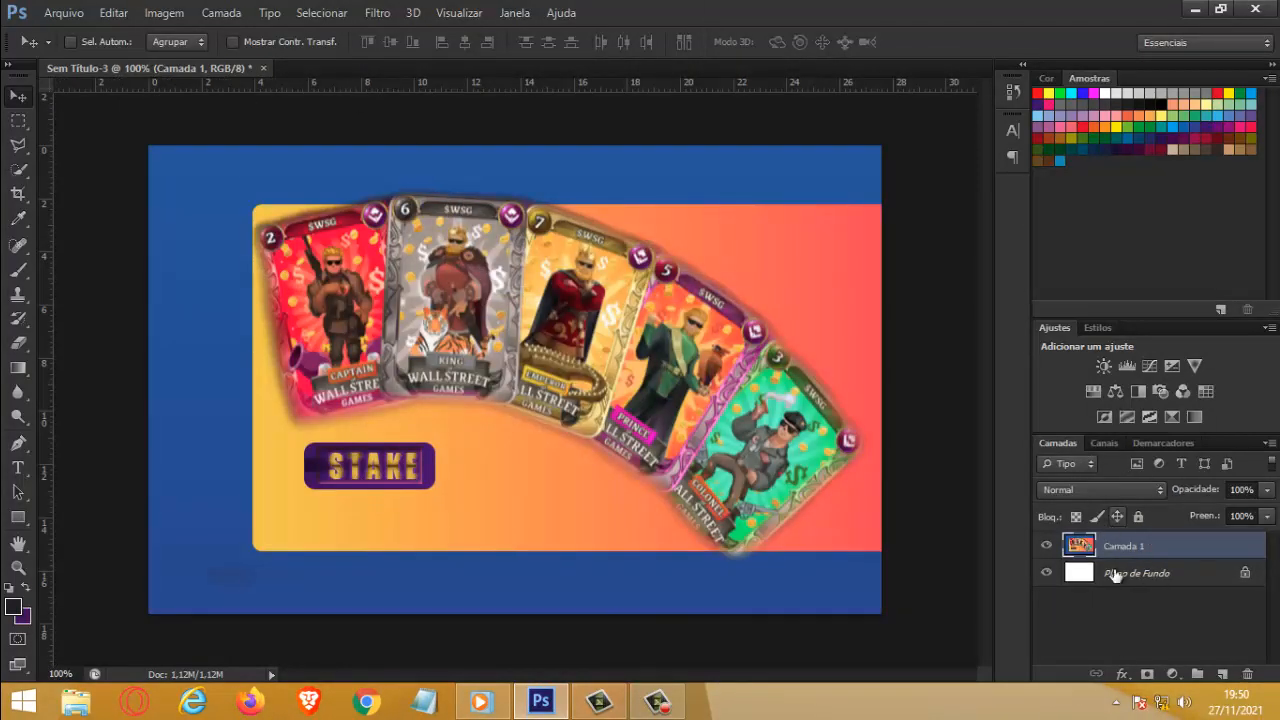
Step: Save Sem Título-3 to the Desktop as a PNG named banner-1-wsg-blog-stake with the default options
left_click(62, 13)
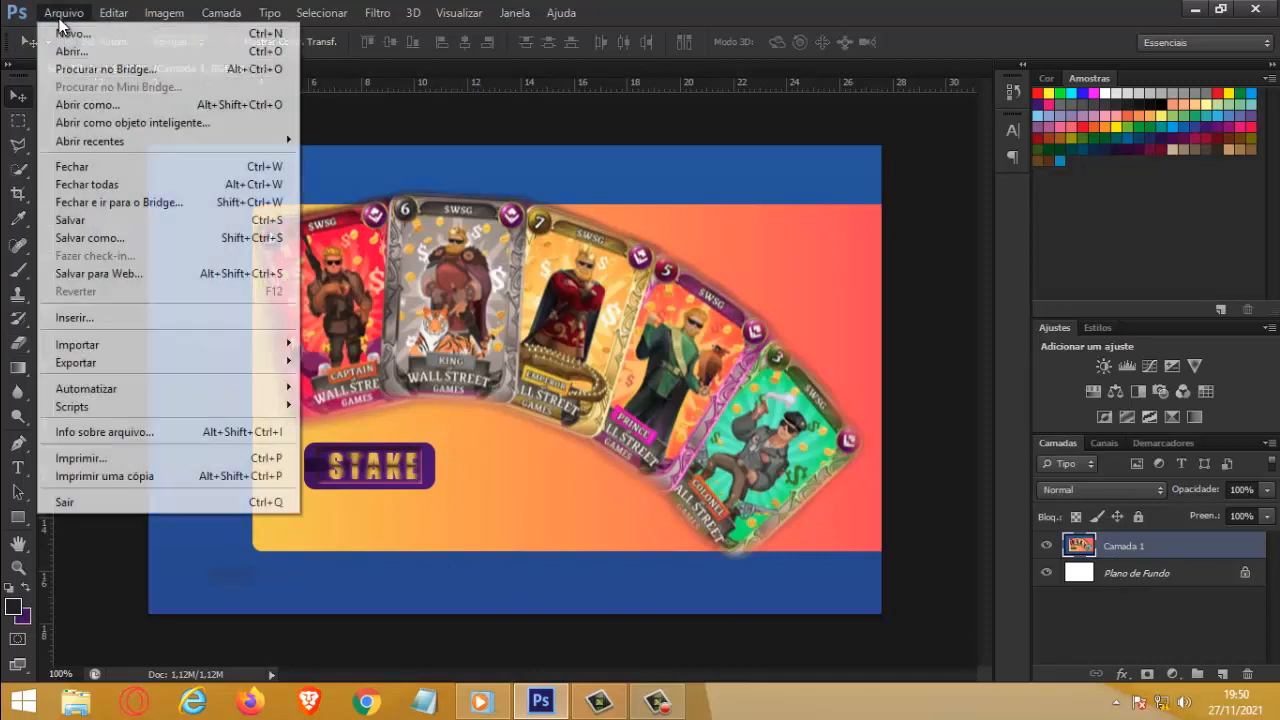
left_click(80, 242)
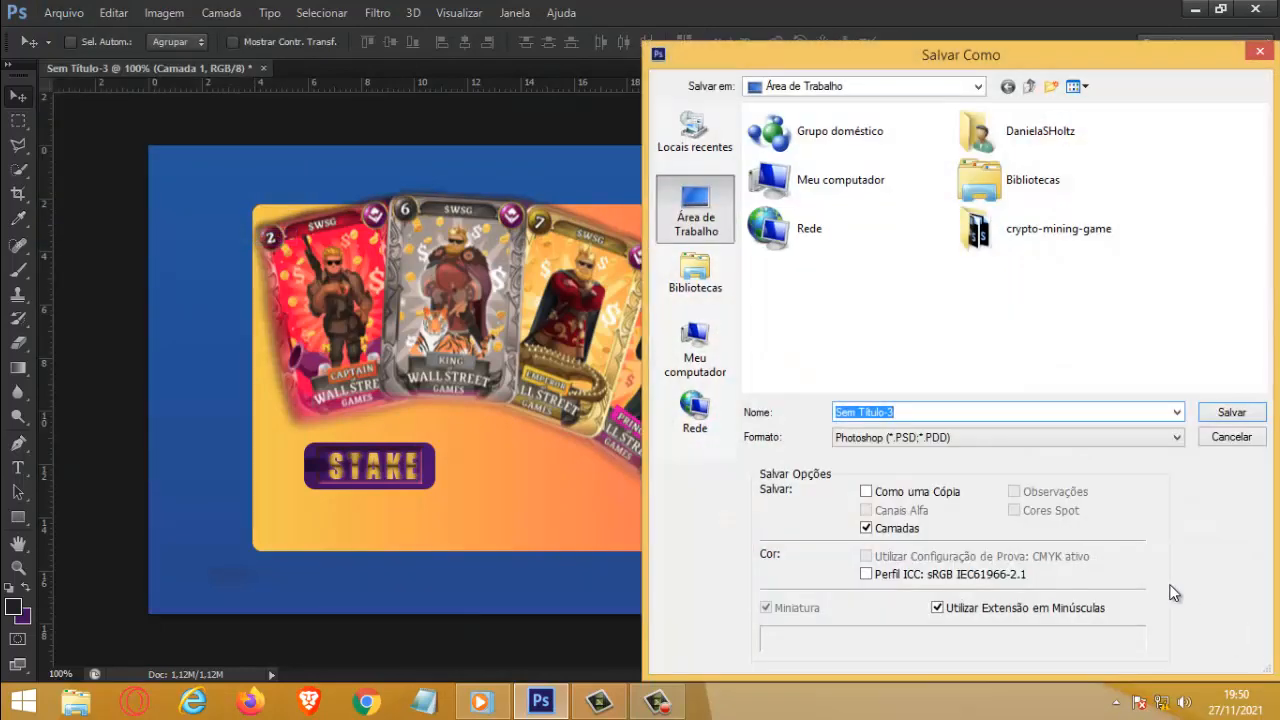
left_click(858, 437)
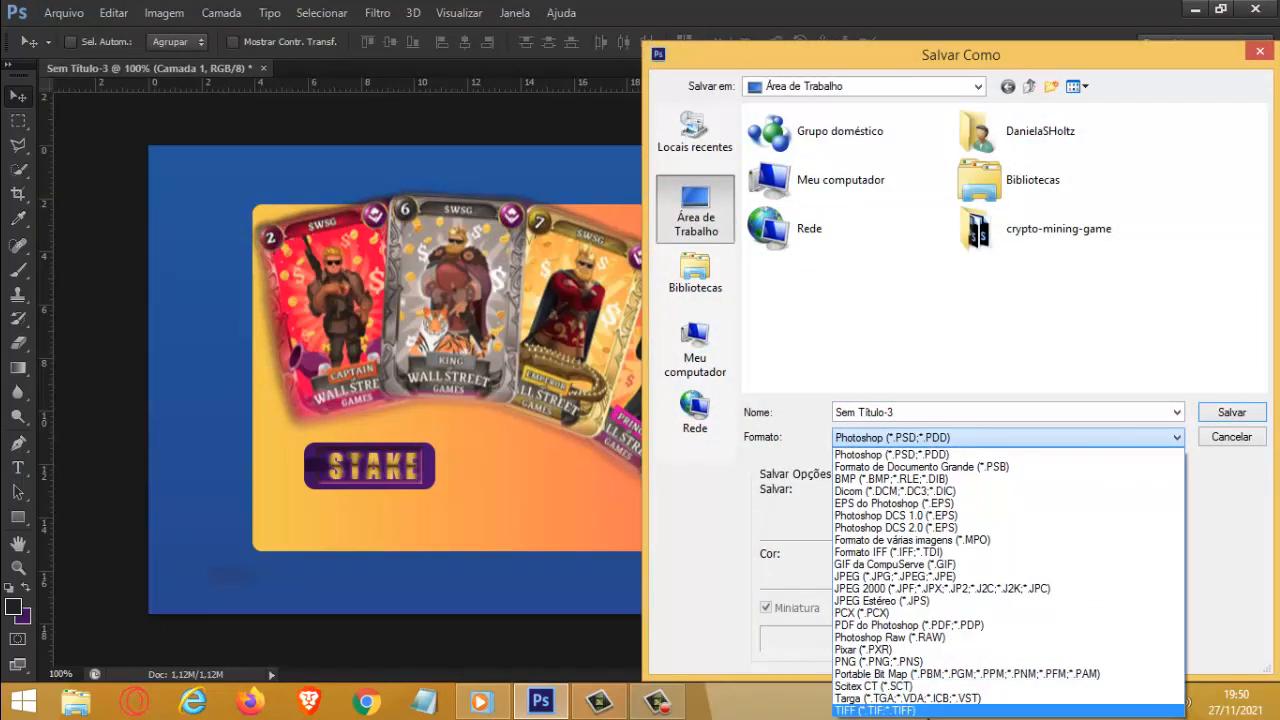
left_click(880, 661)
double_click(912, 415)
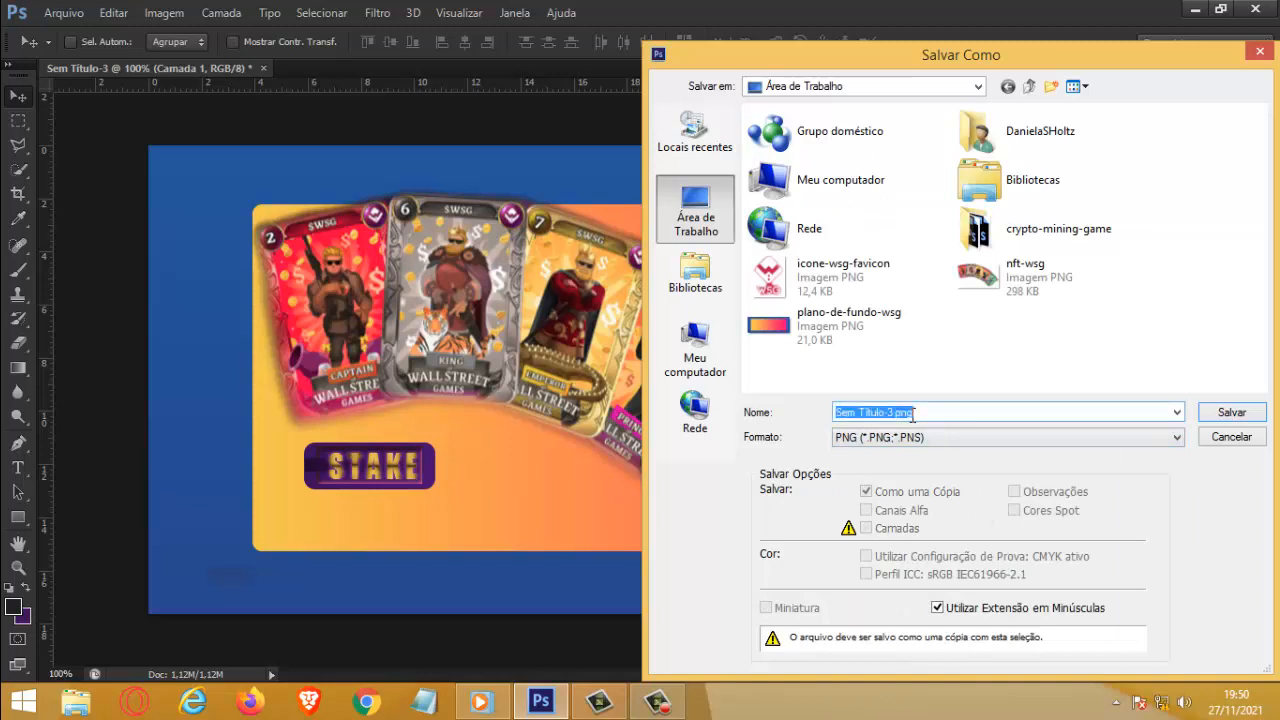
type("banner-1-wsg-blog-stake")
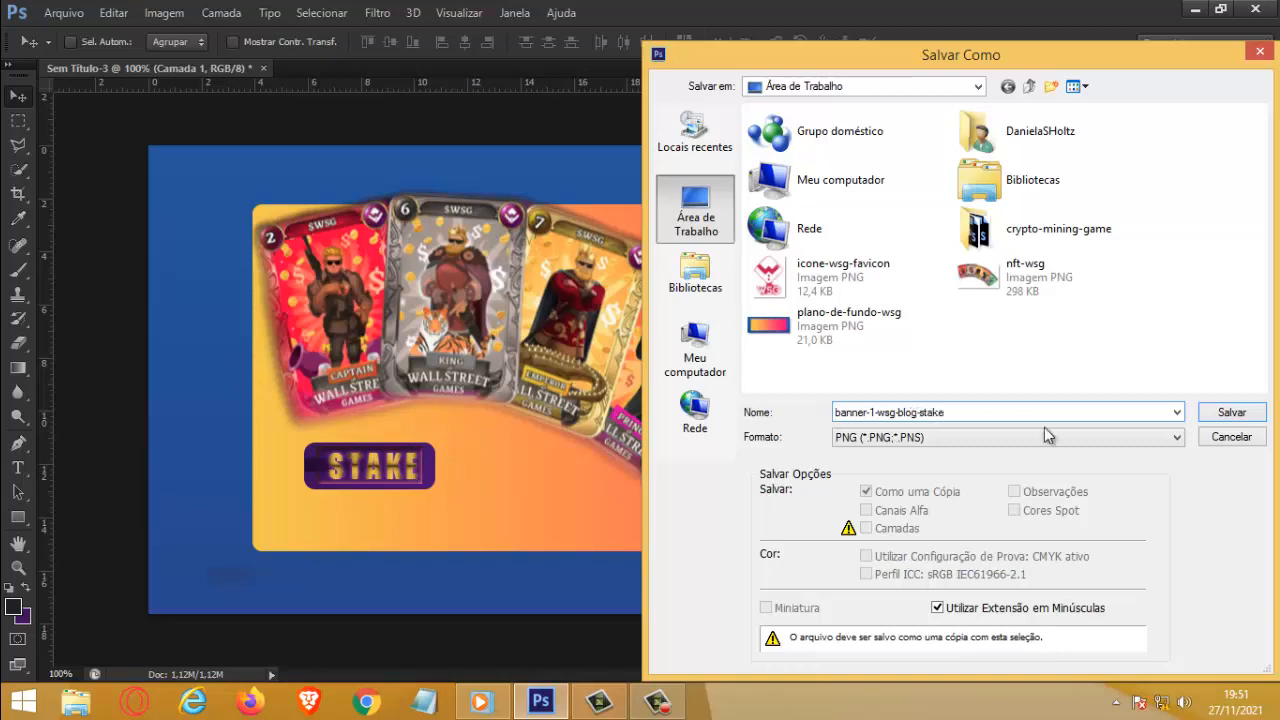
left_click(1254, 415)
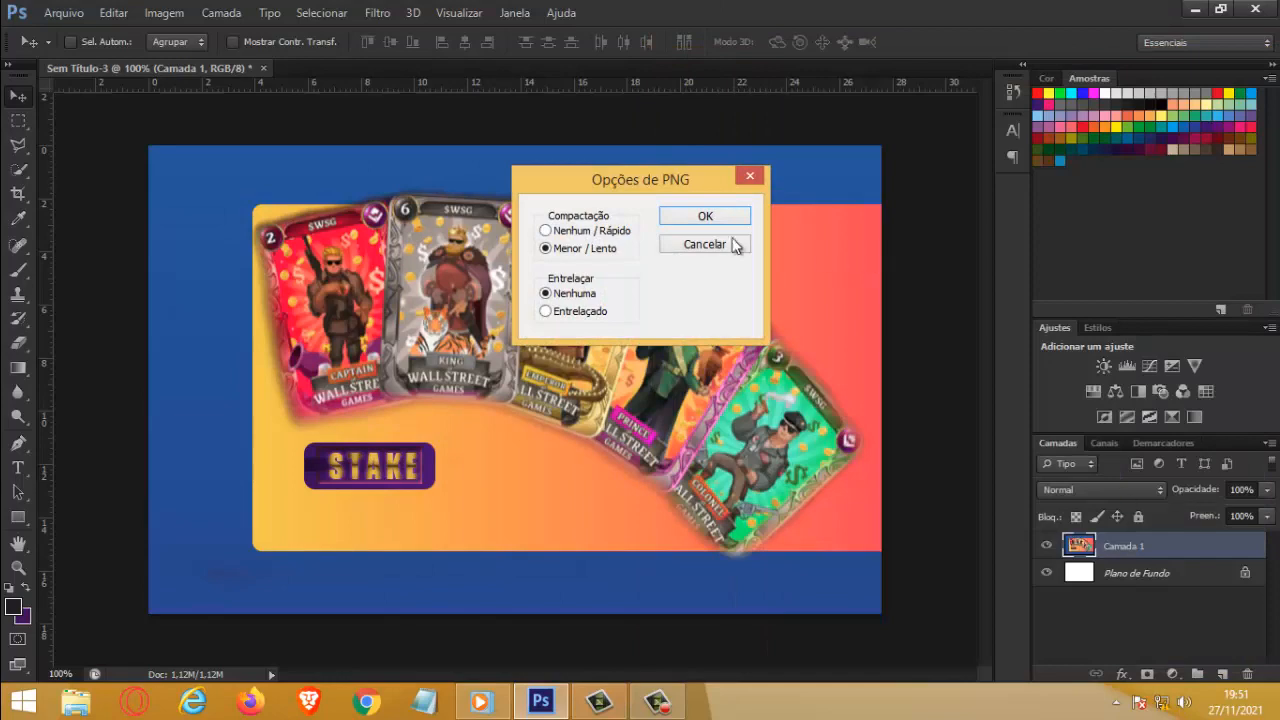
left_click(698, 215)
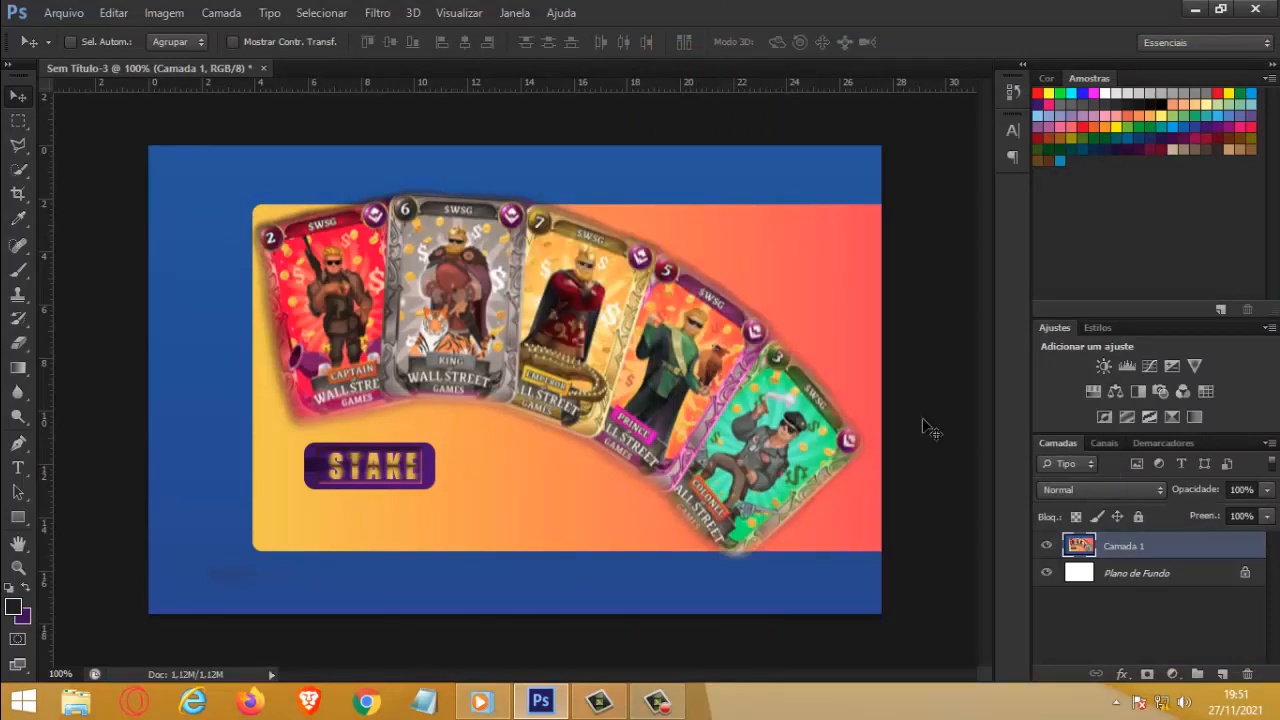
Step: Close Sem Título-3 without saving it and minimize Photoshop to show the desktop
left_click(262, 68)
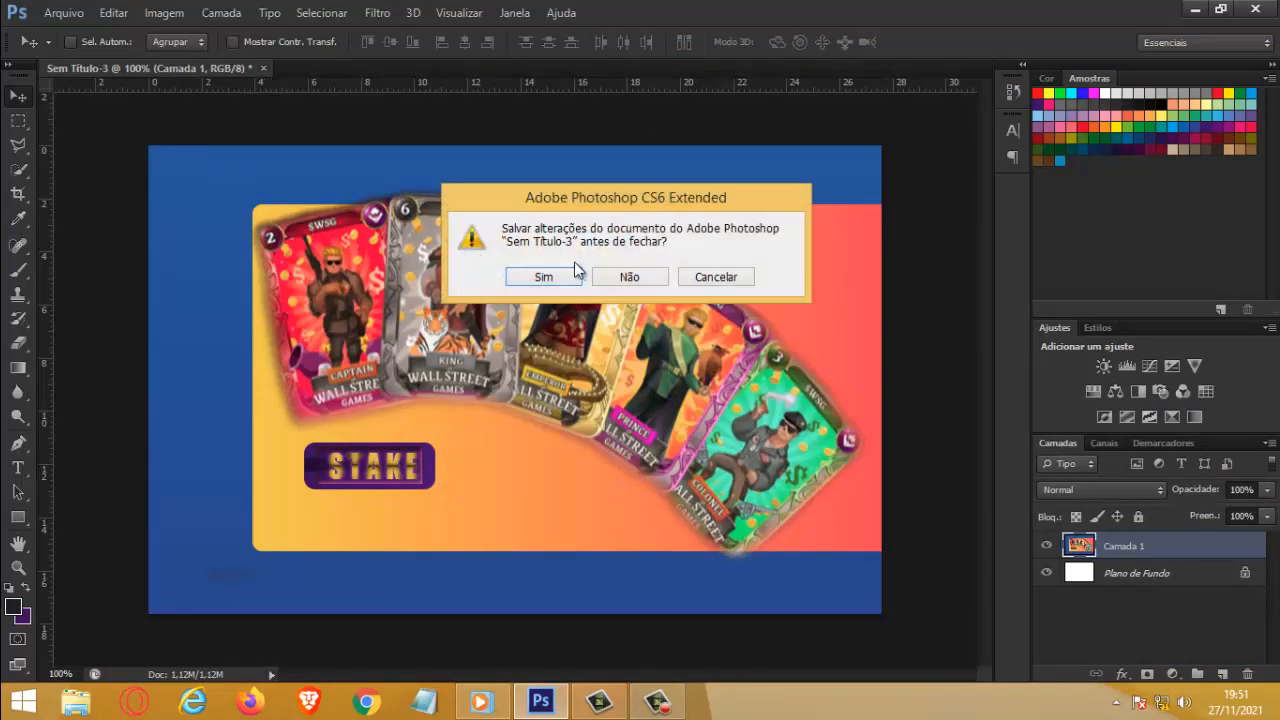
left_click(626, 274)
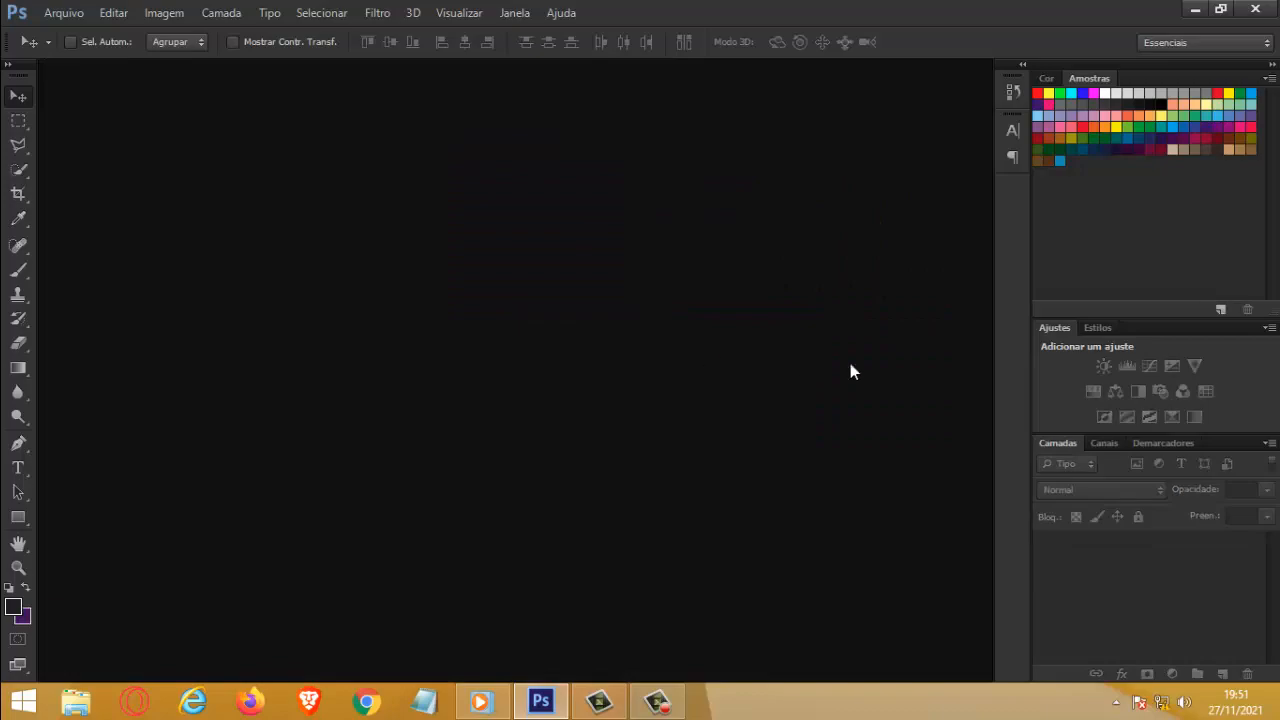
left_click(1195, 10)
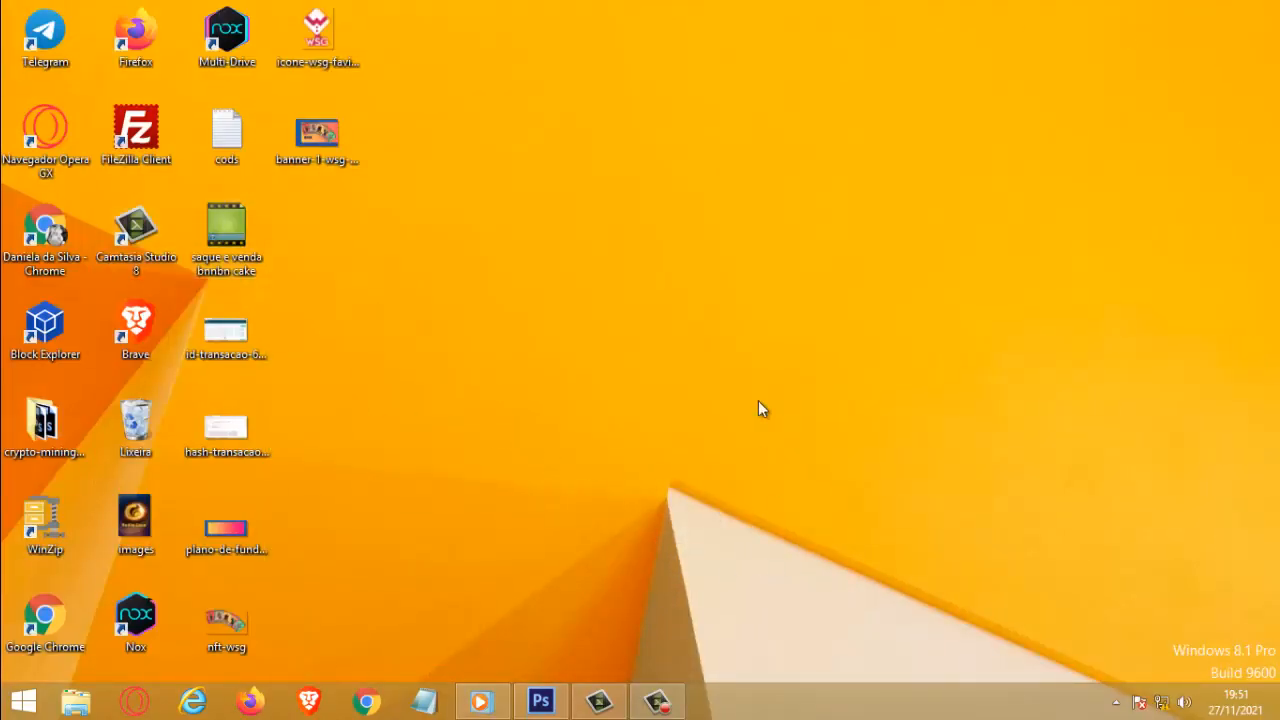
Step: Create a new folder named wsg-blog on the desktop
right_click(546, 375)
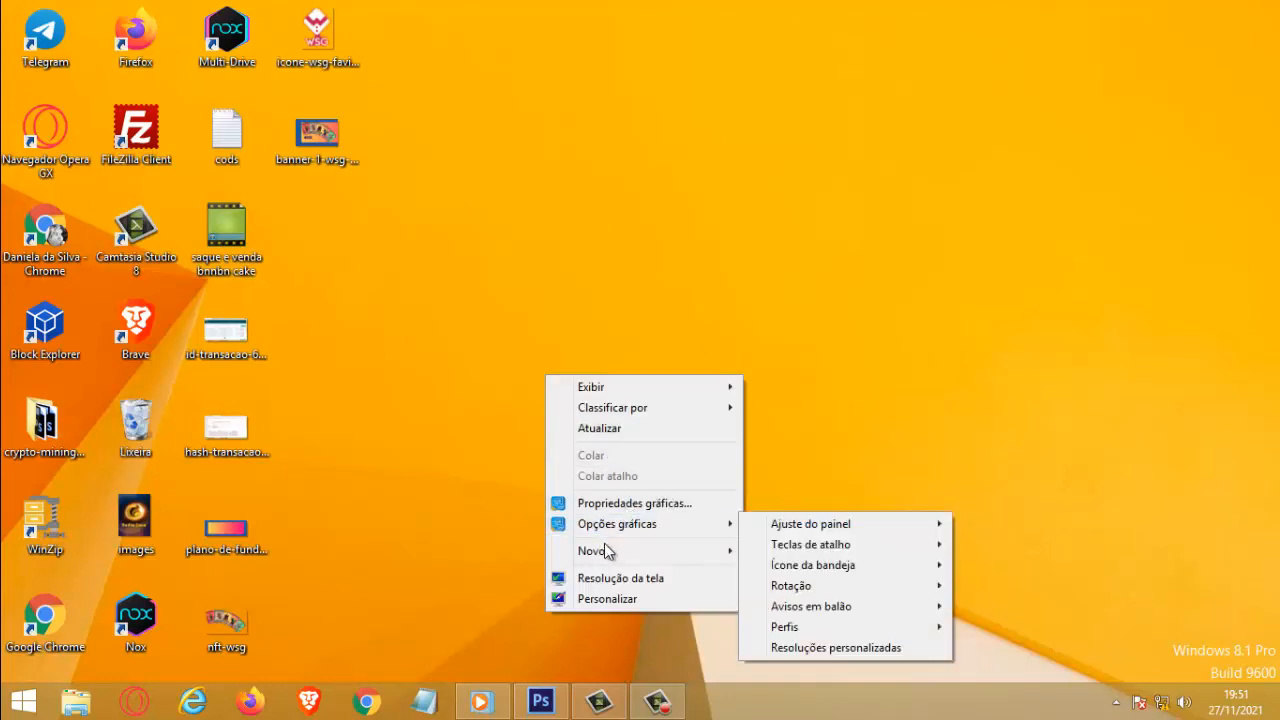
mouse_move(607, 549)
left_click(805, 358)
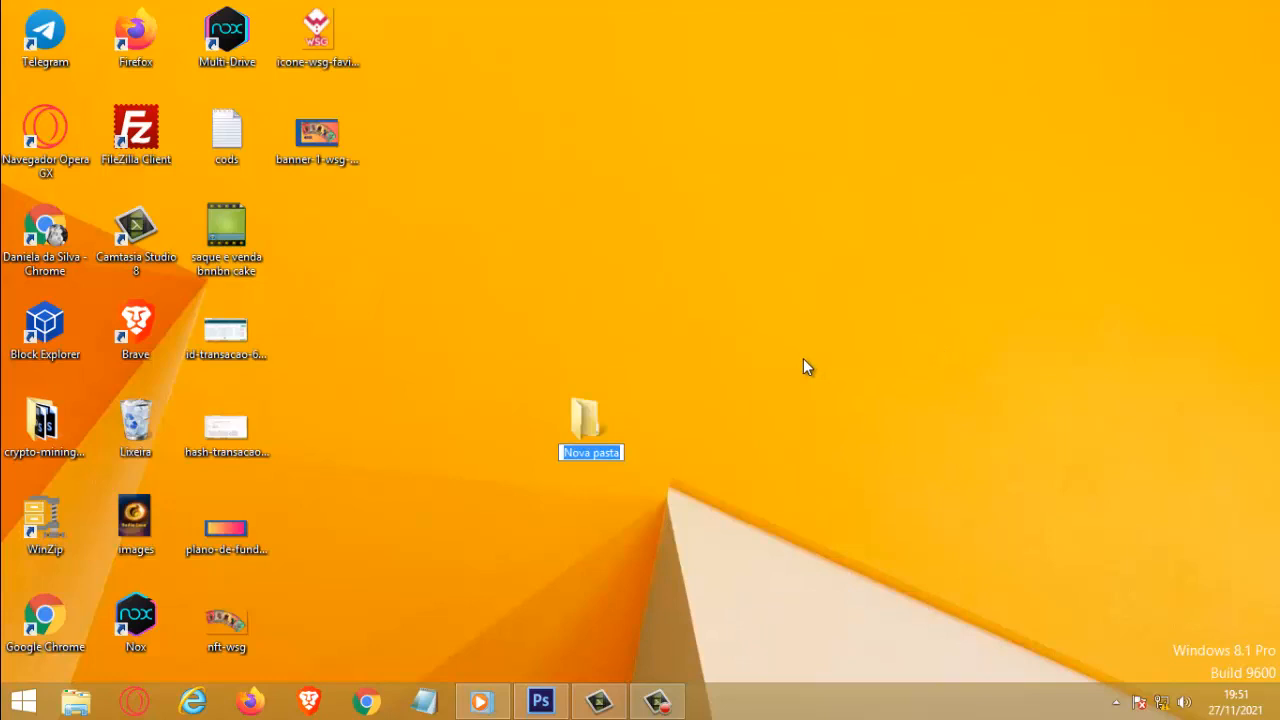
type("wsg-")
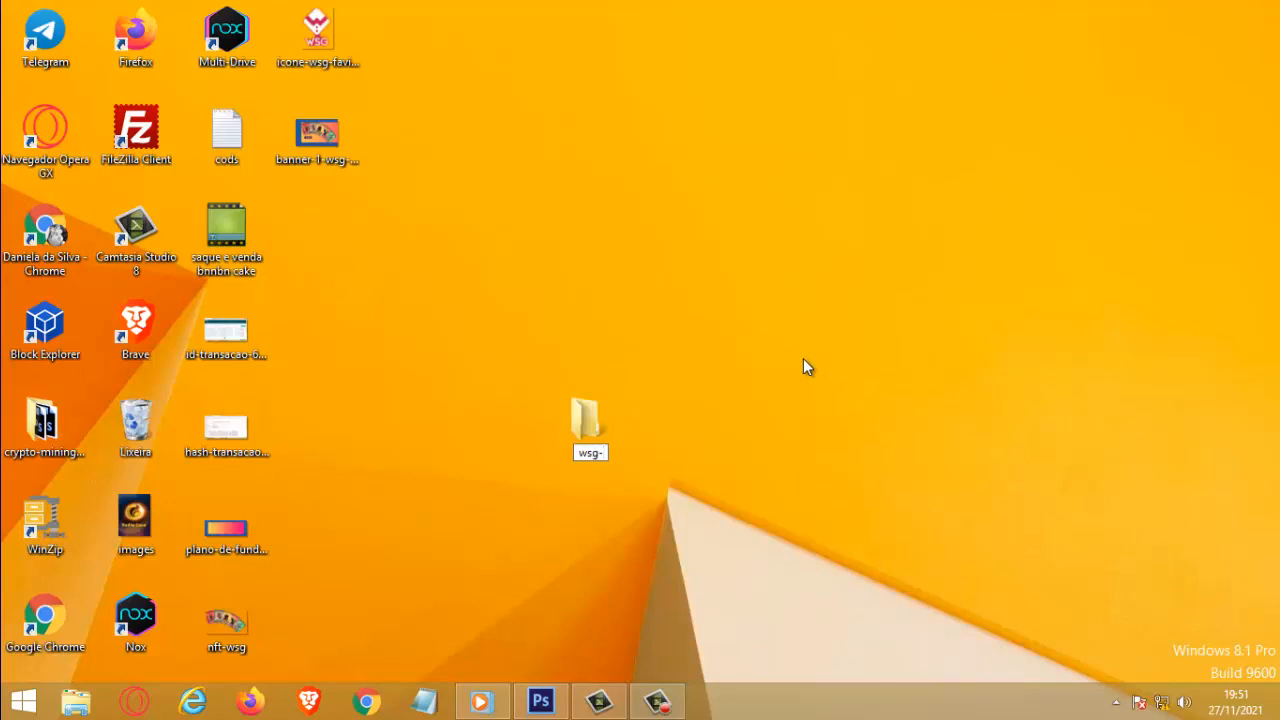
type("blog")
key("Return")
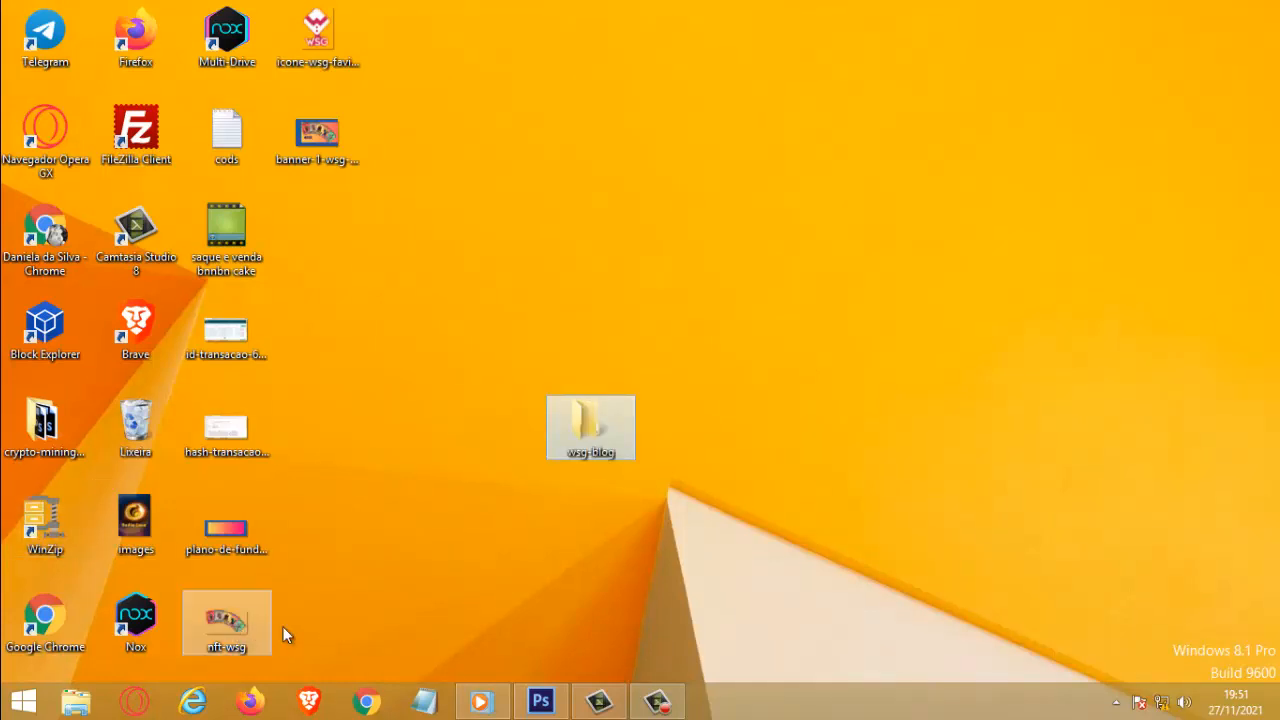
Step: Move the four exported PNG files into the wsg-blog folder and place the folder in the third column of desktop icons
left_click(336, 630)
left_click_drag(414, 636, 578, 402)
left_click_drag(450, 212, 304, 10)
left_click_drag(323, 153, 618, 524)
left_click_drag(623, 440, 612, 528)
left_click_drag(592, 618, 238, 531)
left_click(607, 366)
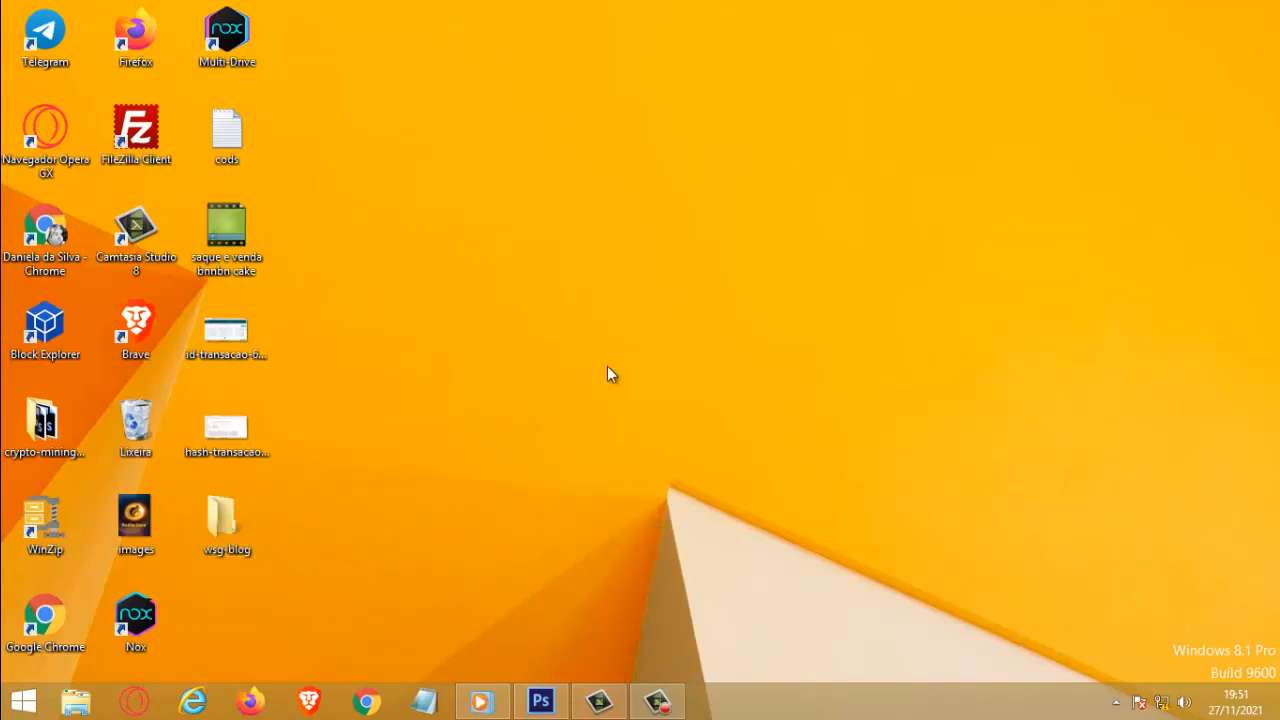
left_click(657, 702)
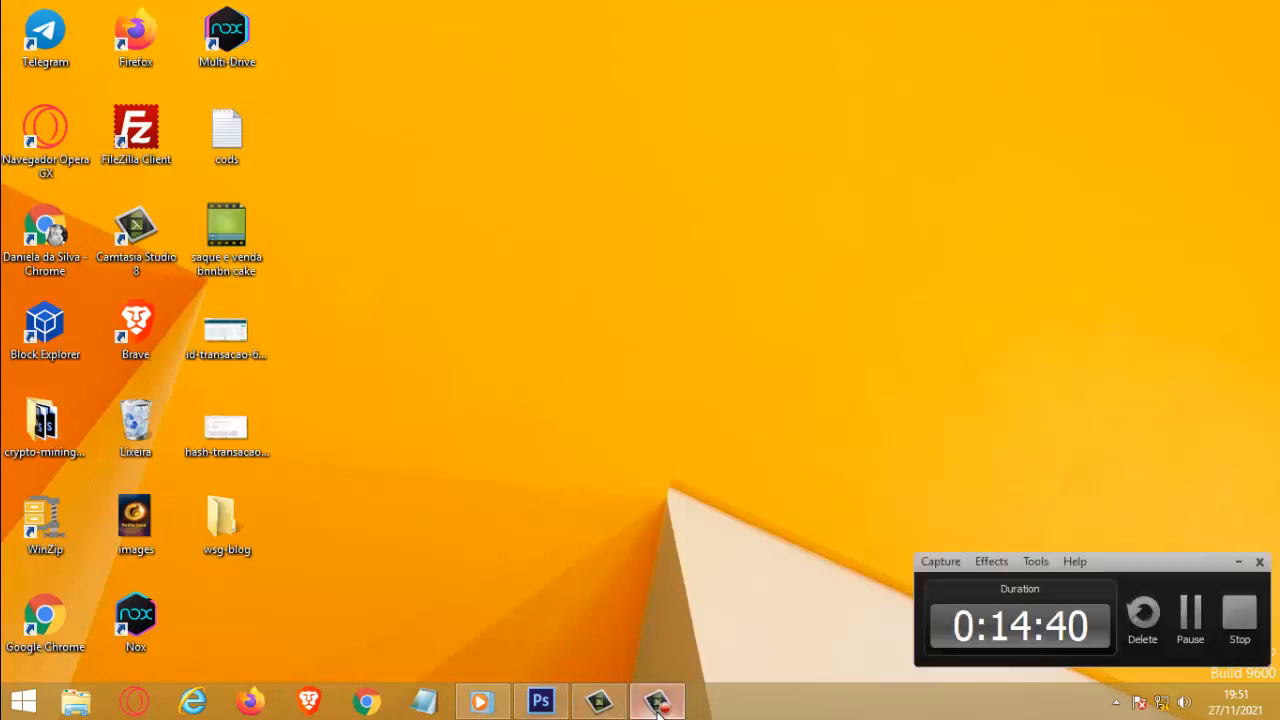